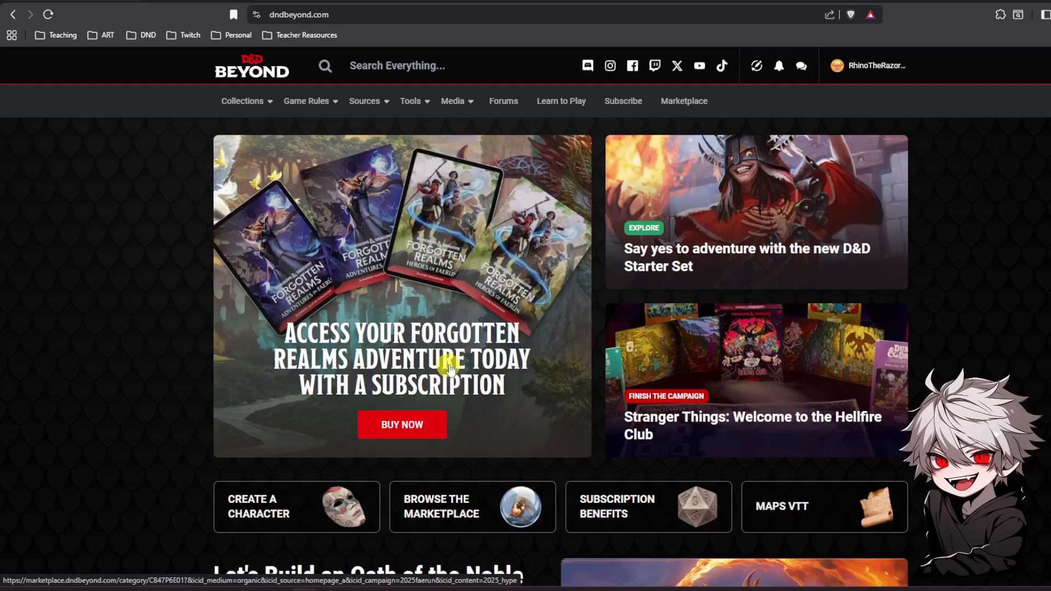
Start a new character with the Standard creation method and apply the purple-background portrait of the pipe-smoking old man.
click(290, 514)
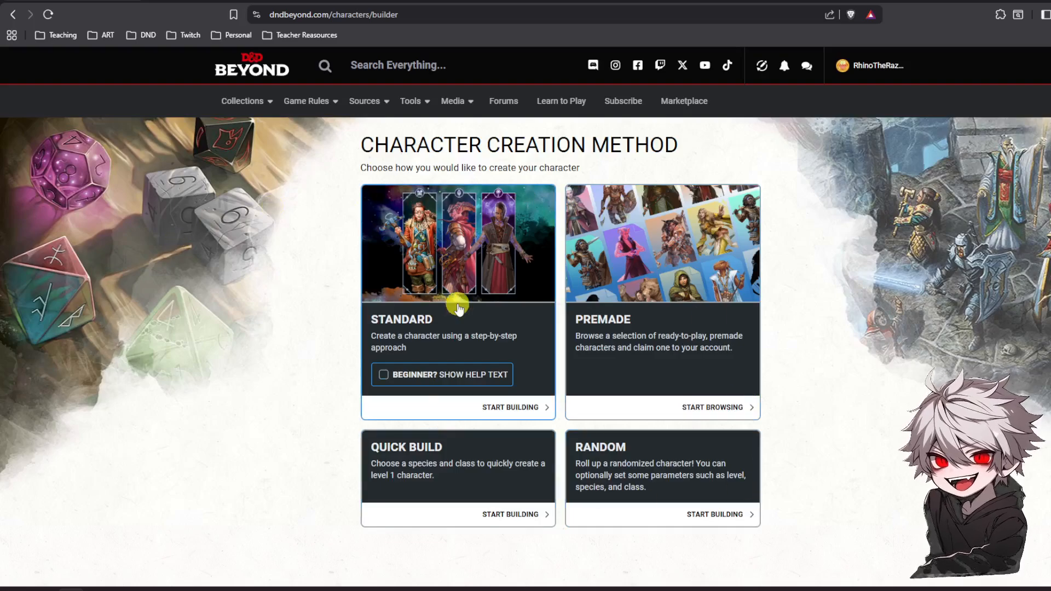
click(457, 306)
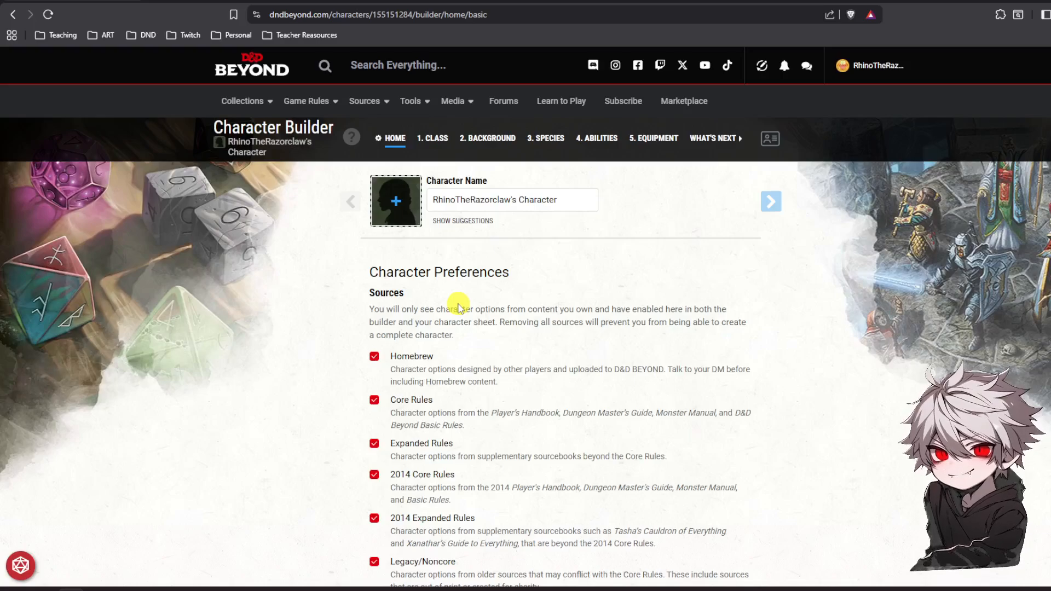
click(396, 200)
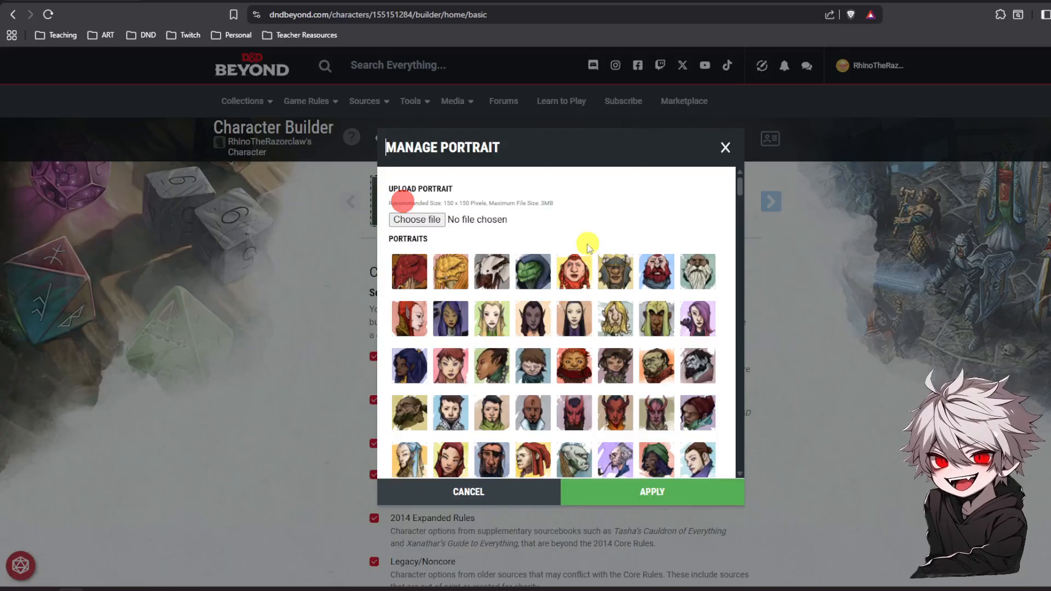
scroll(583, 350, down, 1)
scroll(583, 347, down, 1)
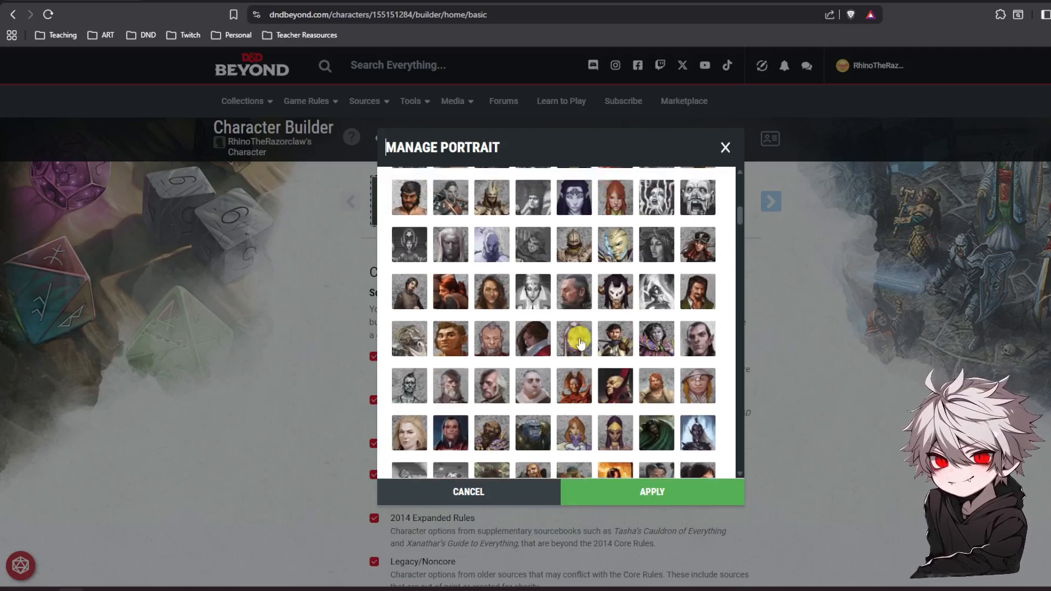
click(615, 343)
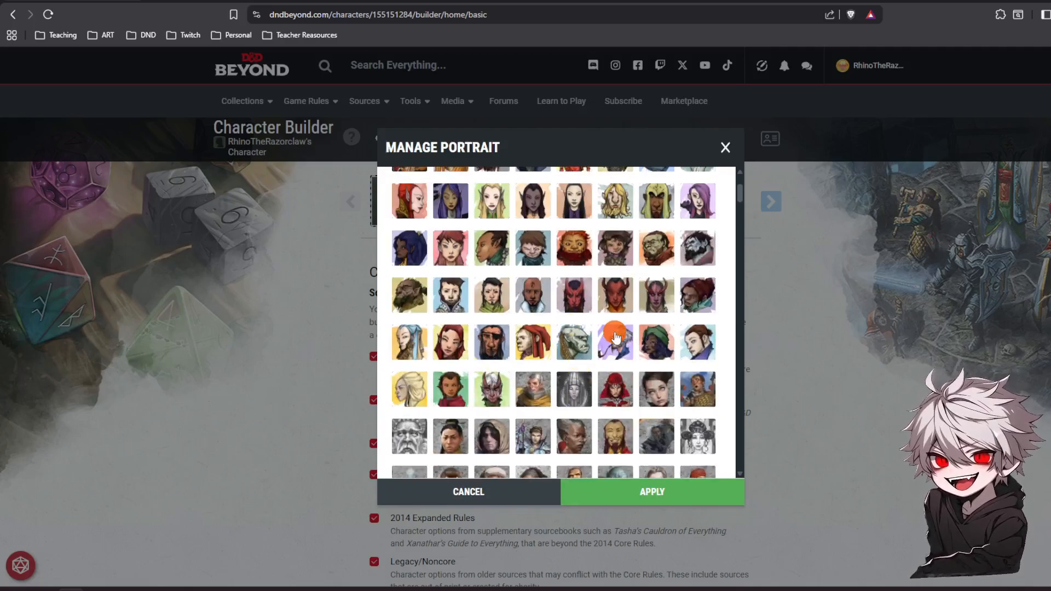
click(643, 491)
Replace the default character name with "Wiz".
drag(558, 200, 424, 201)
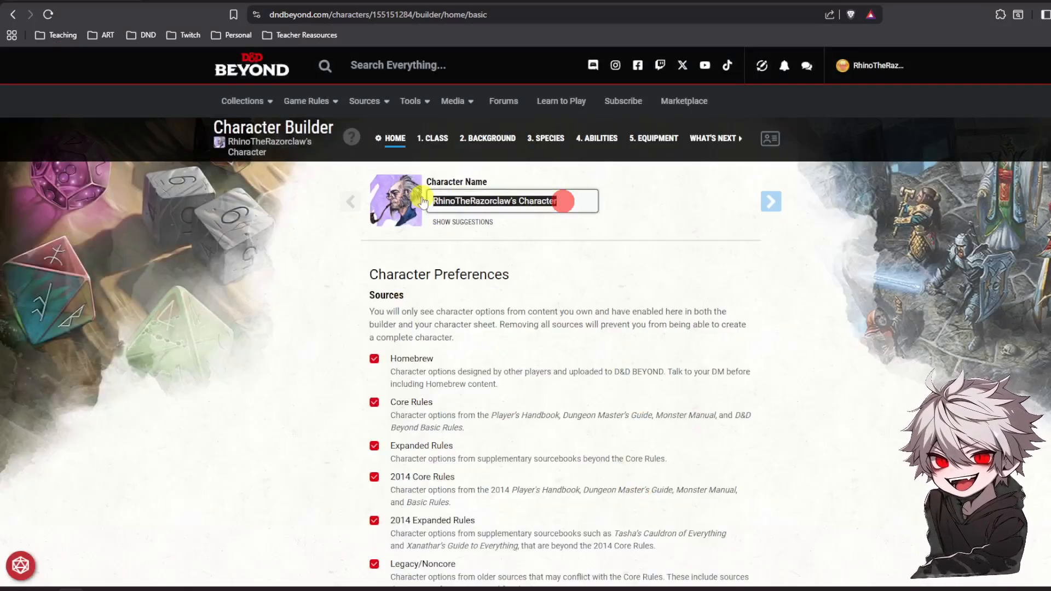
text(Wiz)
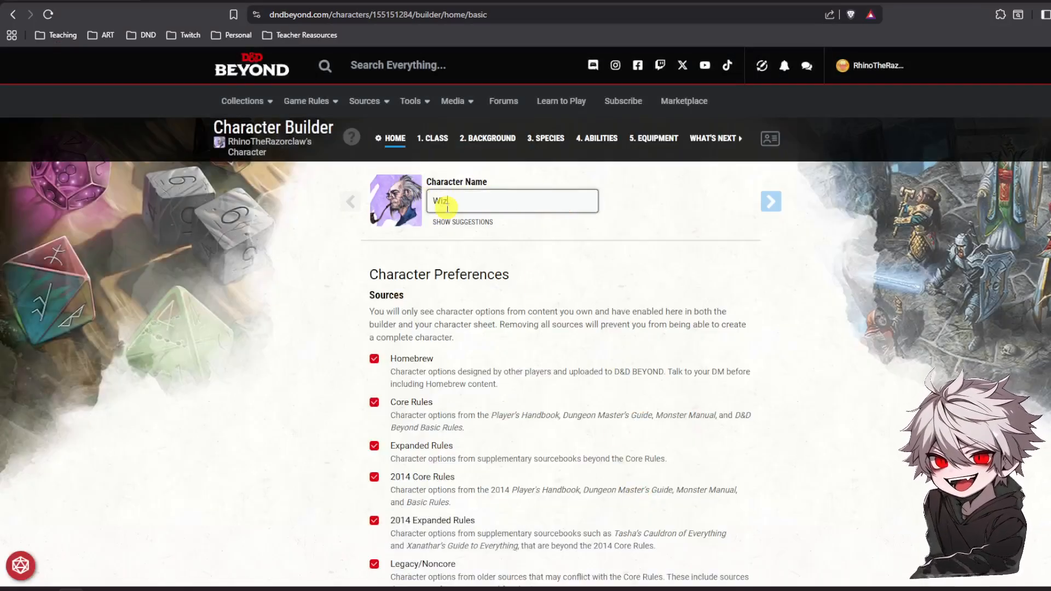
click(275, 314)
Keep only Core Rules as a source, disabling Homebrew, Expanded Rules, 2014 Core Rules, 2014 Expanded Rules, Legacy/Noncore and all partnered content.
scroll(346, 323, down, 2)
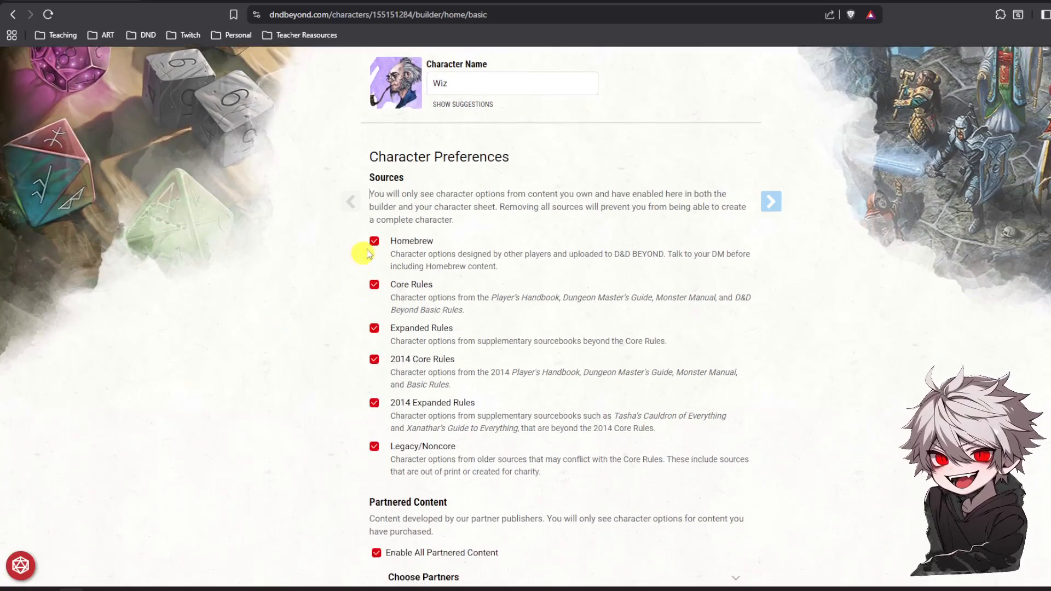
click(372, 241)
click(373, 328)
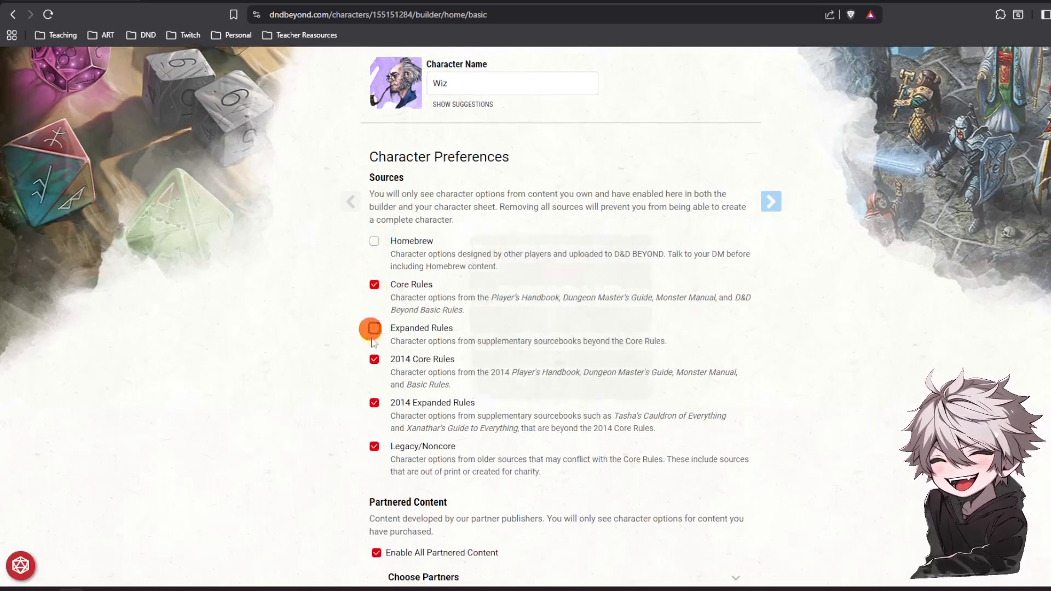
click(374, 359)
click(374, 403)
click(374, 446)
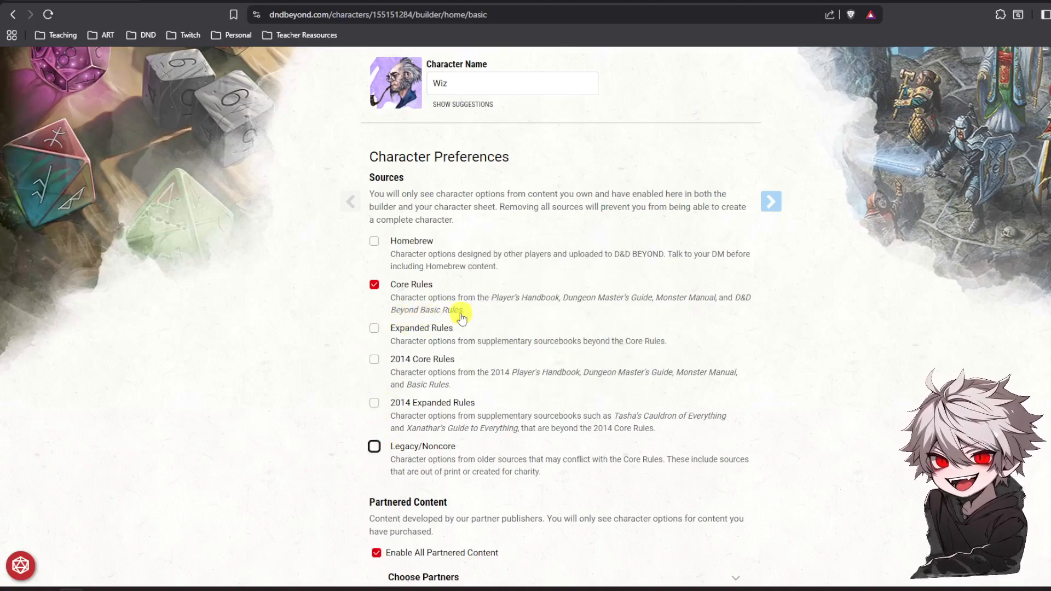
scroll(462, 323, down, 4)
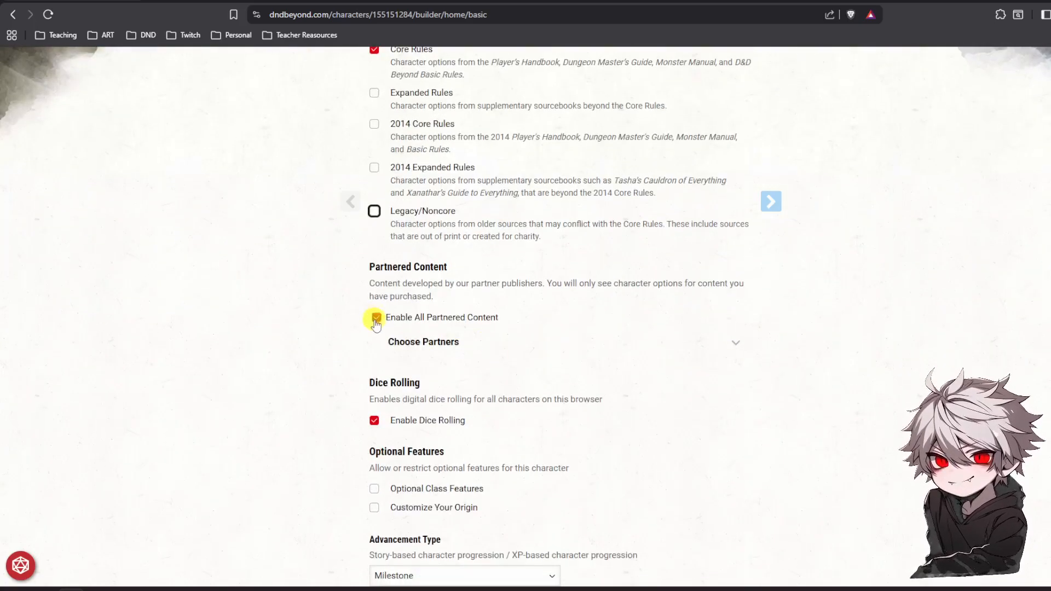
click(375, 319)
Set the encumbrance type to No Encumbrance and the character privacy to Public.
scroll(547, 332, down, 6)
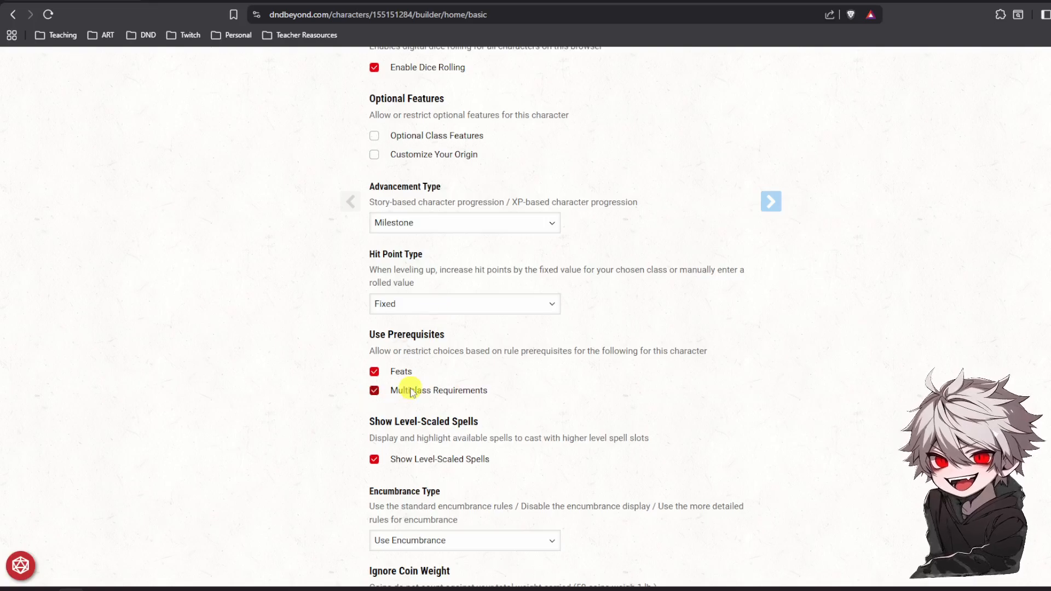
scroll(416, 386, down, 2)
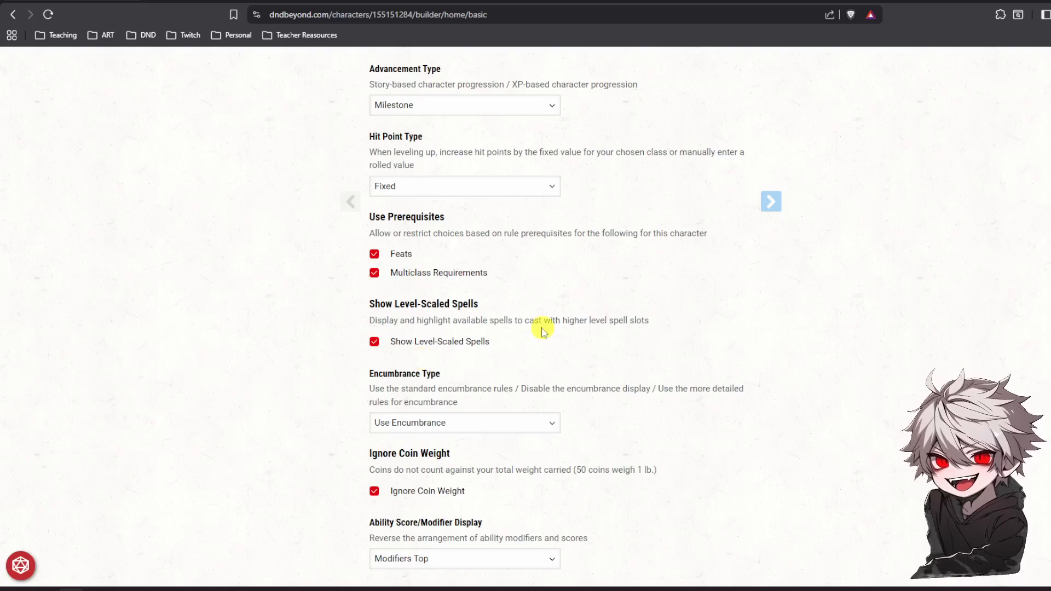
scroll(537, 335, down, 2)
click(441, 308)
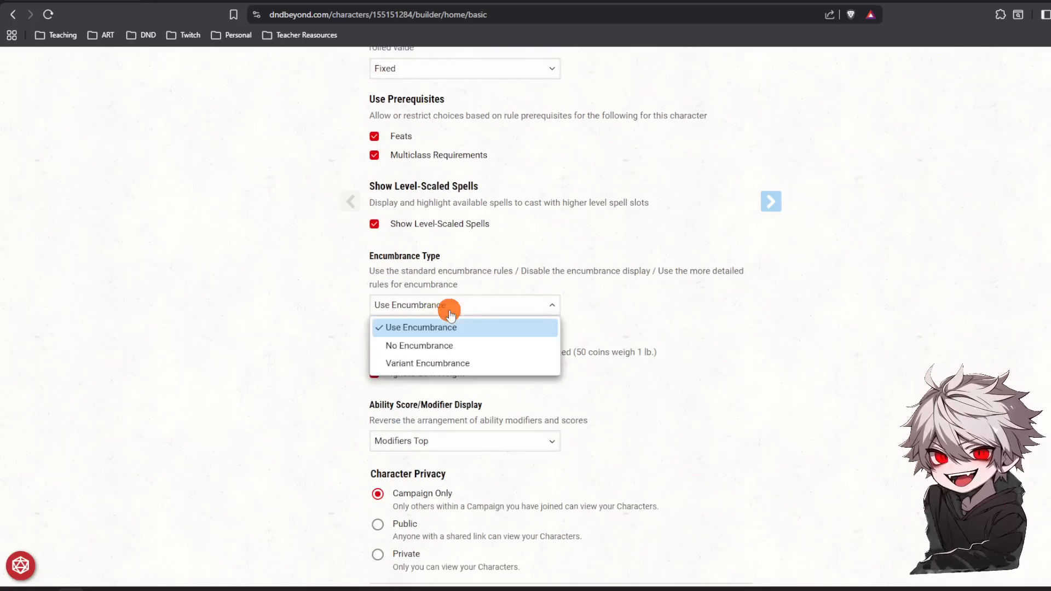
click(437, 347)
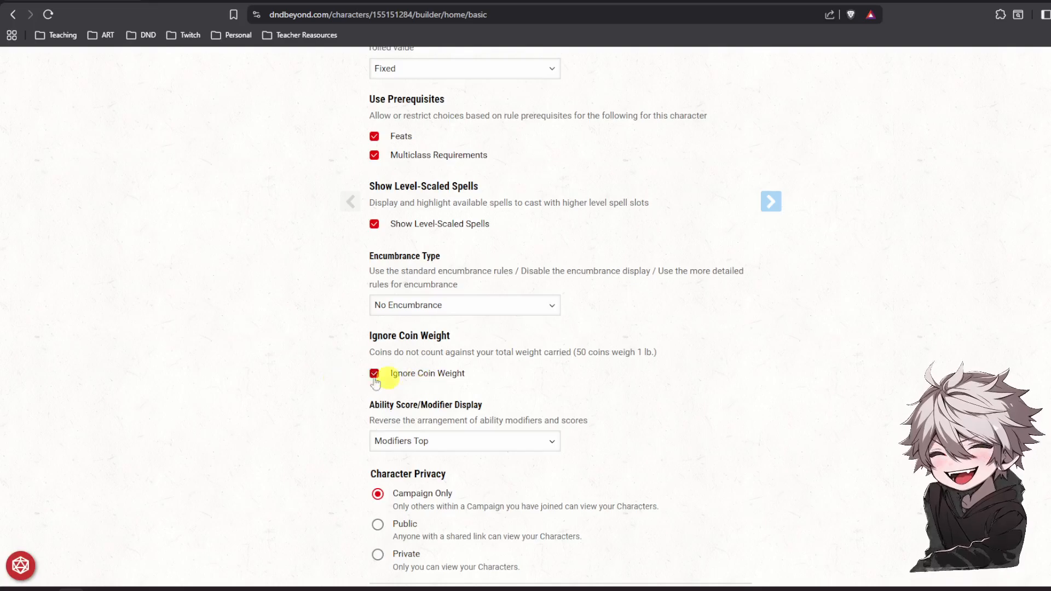
scroll(421, 445, down, 2)
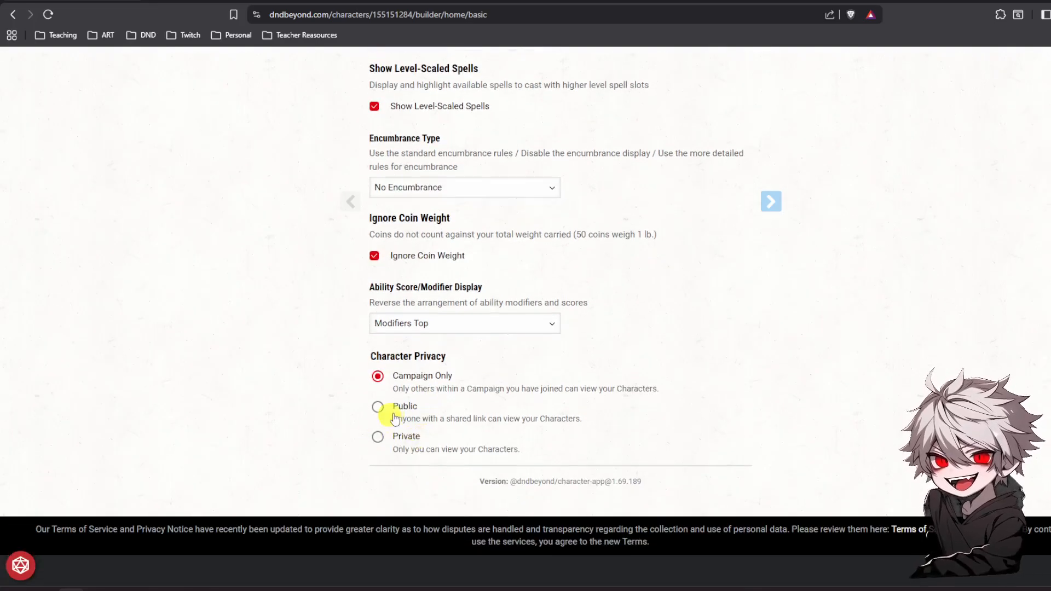
click(400, 414)
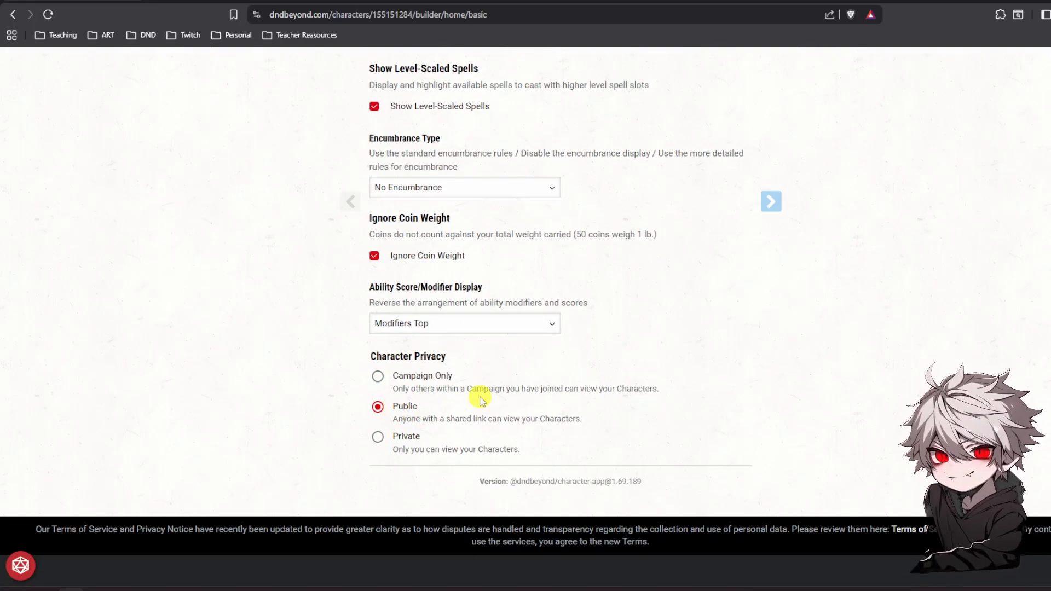
Add the Wizard class from the Player's Handbook to the character and set its level to 3.
scroll(495, 400, up, 20)
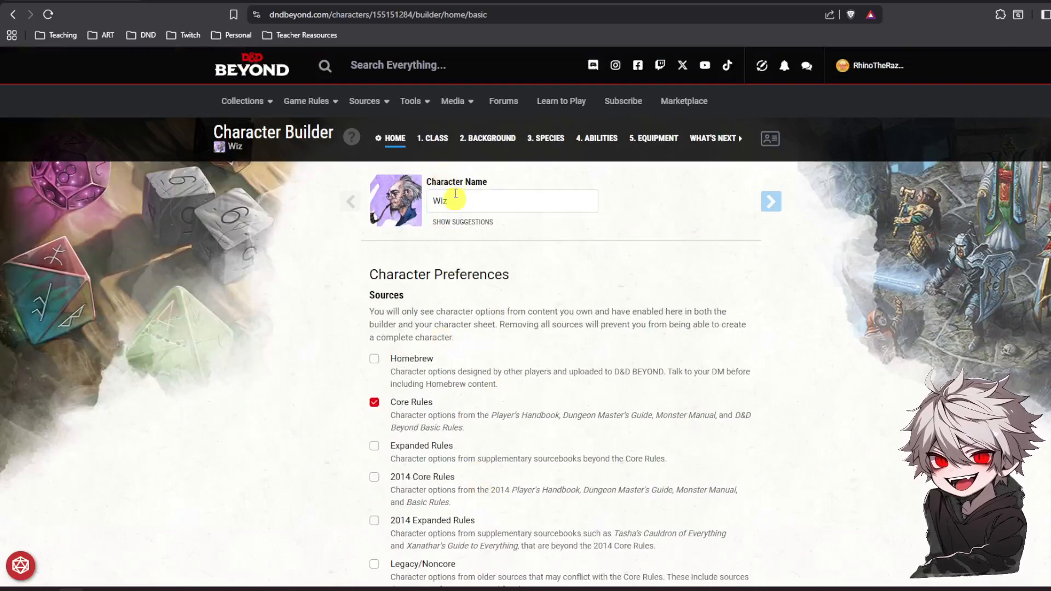
click(436, 140)
scroll(530, 438, down, 3)
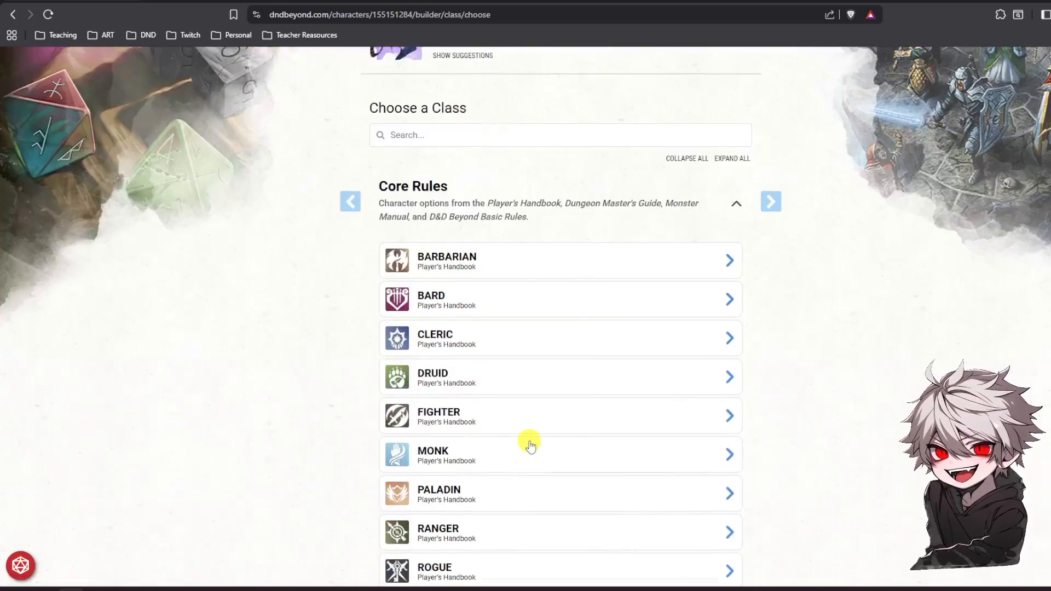
scroll(477, 268, down, 5)
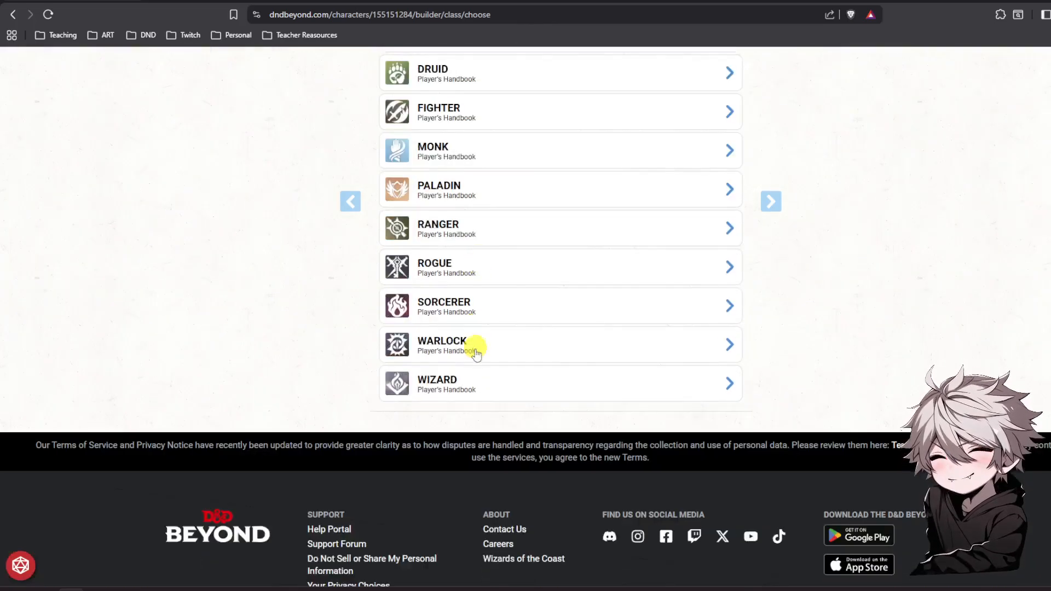
click(476, 384)
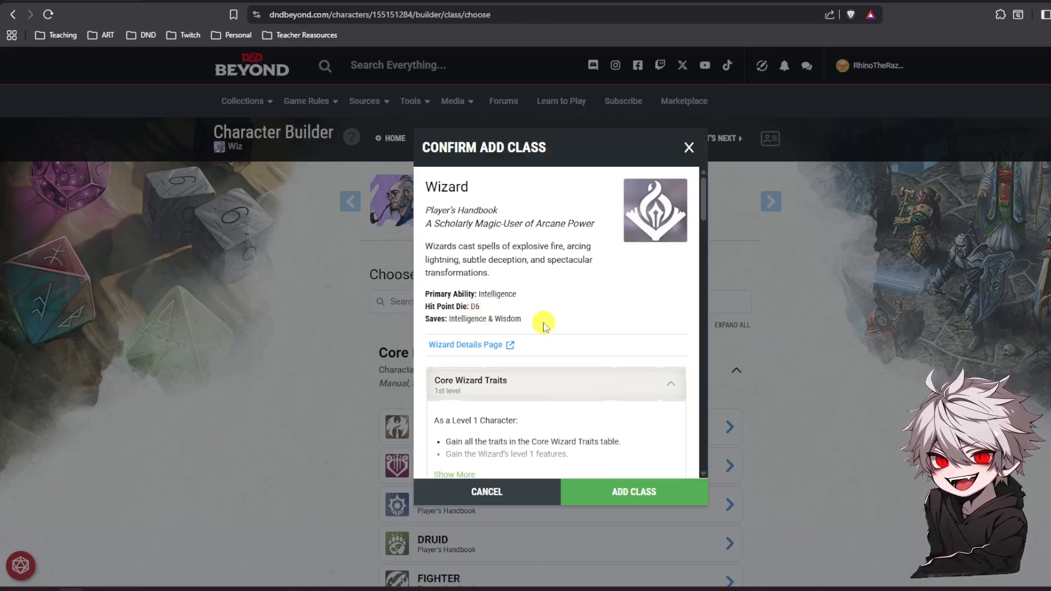
scroll(545, 325, down, 3)
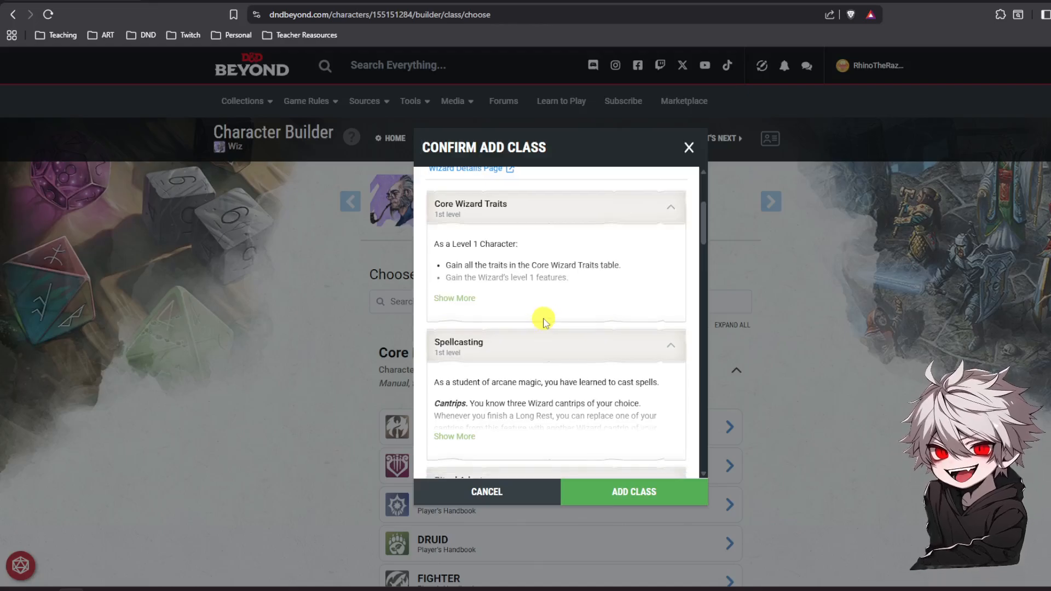
scroll(547, 318, down, 2)
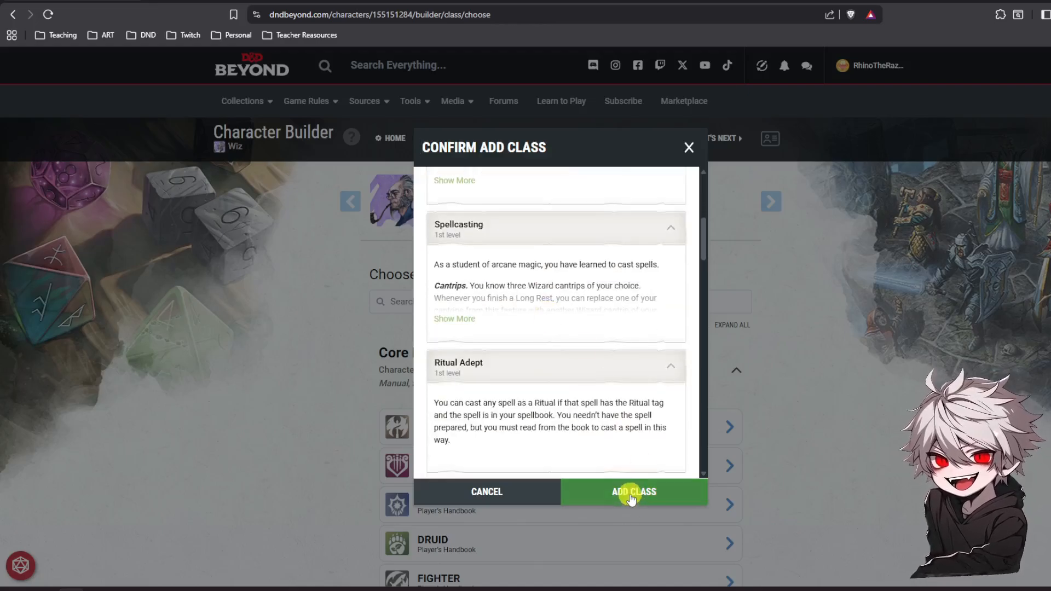
click(631, 495)
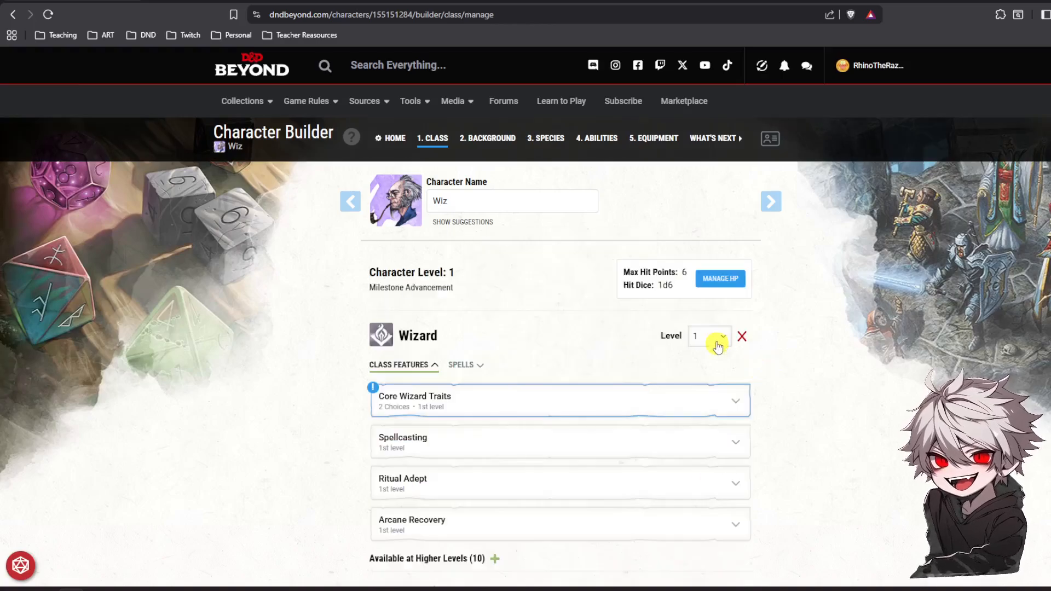
click(719, 339)
click(706, 394)
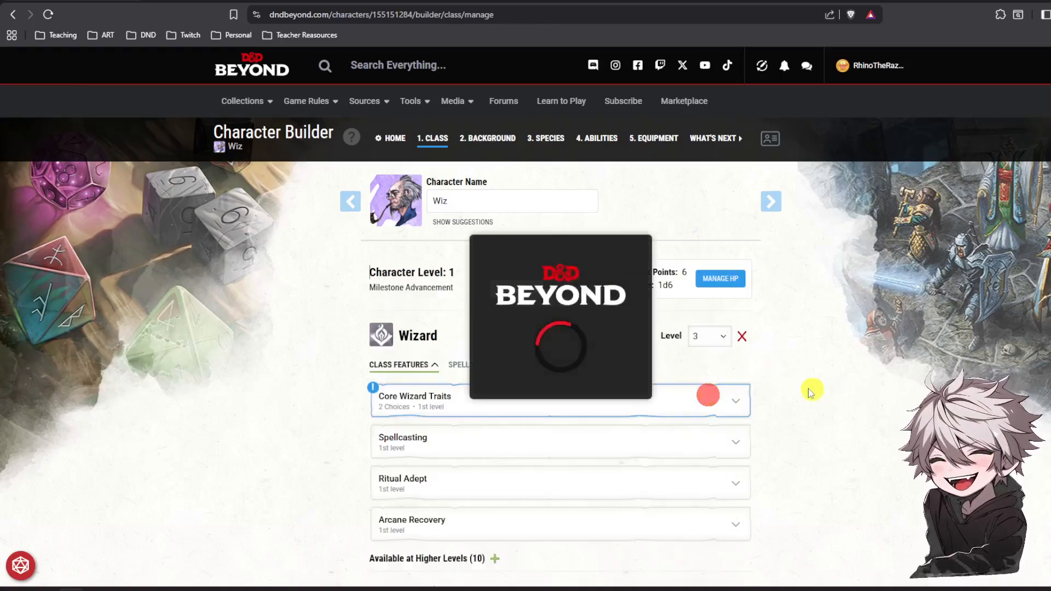
Choose Arcana and History as the two skill proficiencies under Core Wizard Traits.
scroll(462, 276, down, 2)
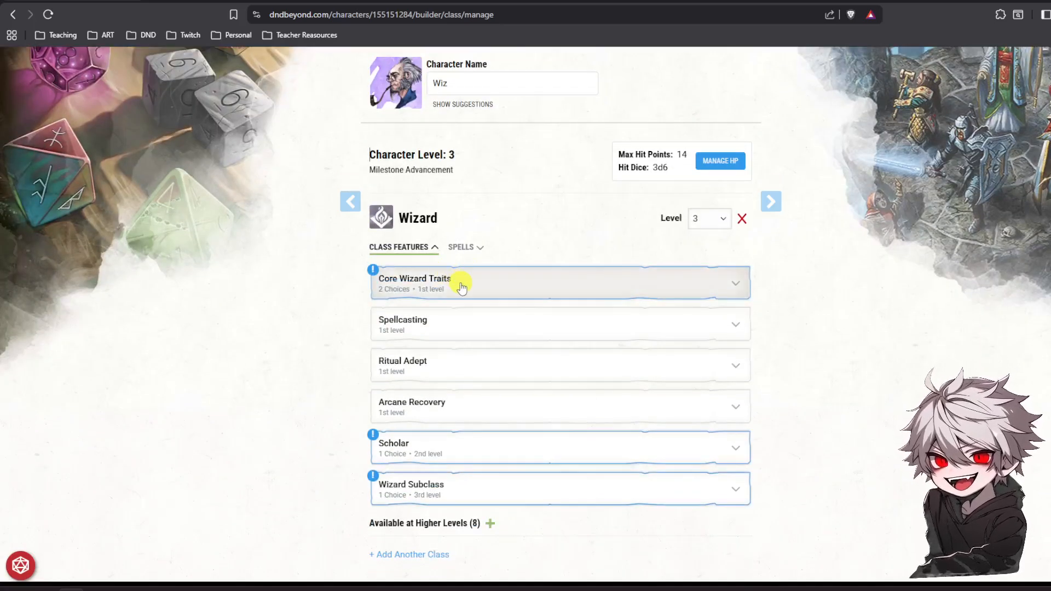
click(462, 286)
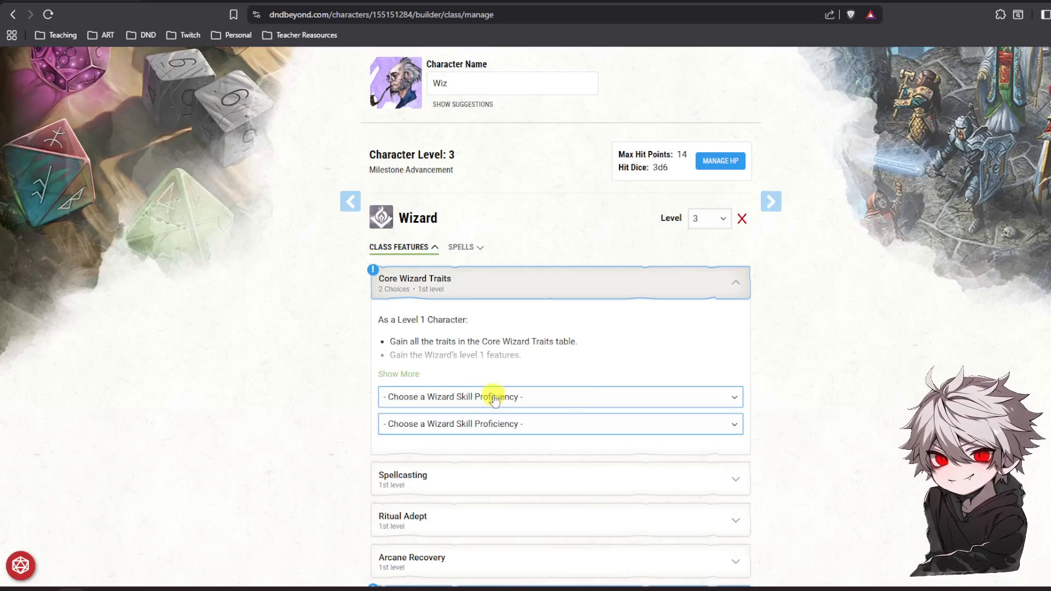
click(399, 373)
scroll(427, 357, down, 3)
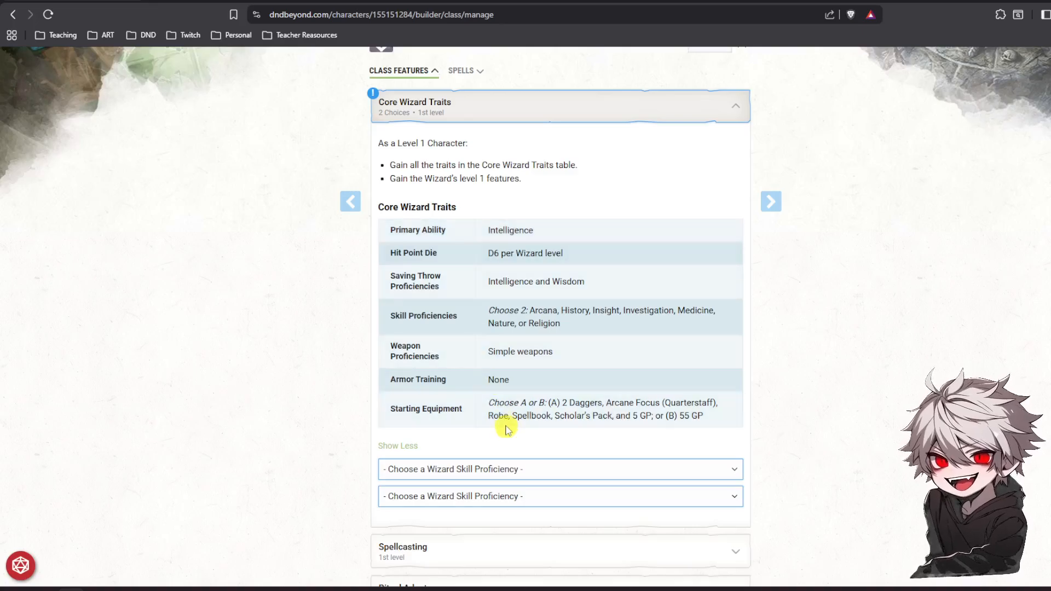
click(547, 469)
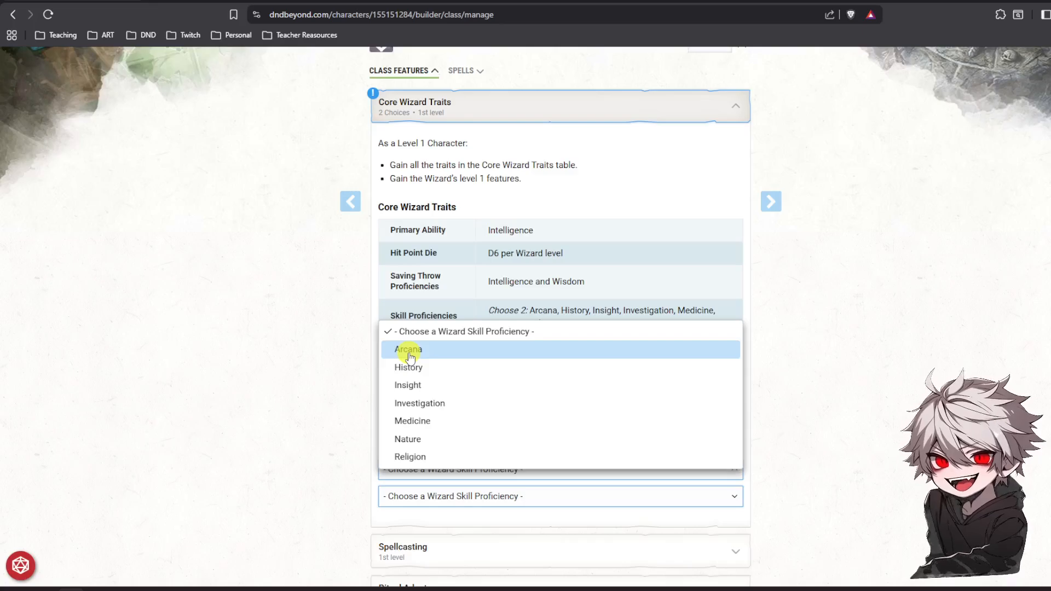
click(410, 356)
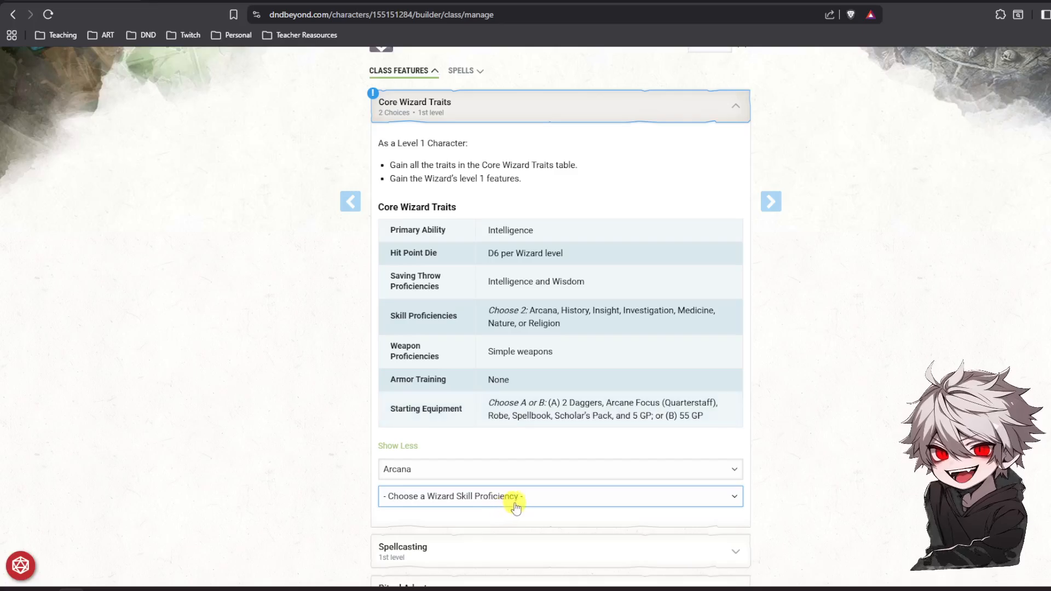
click(548, 501)
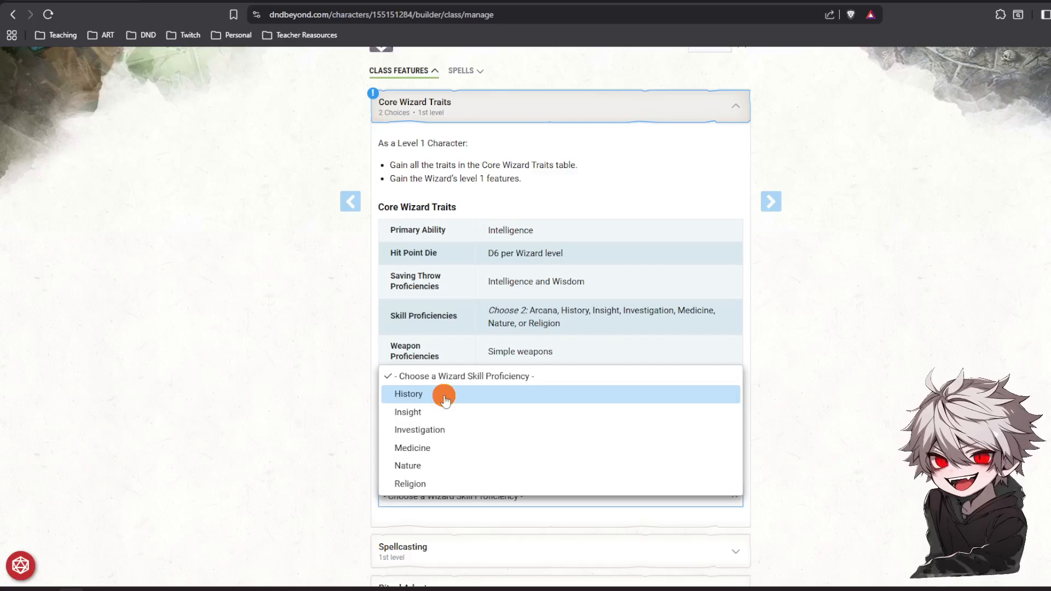
click(444, 396)
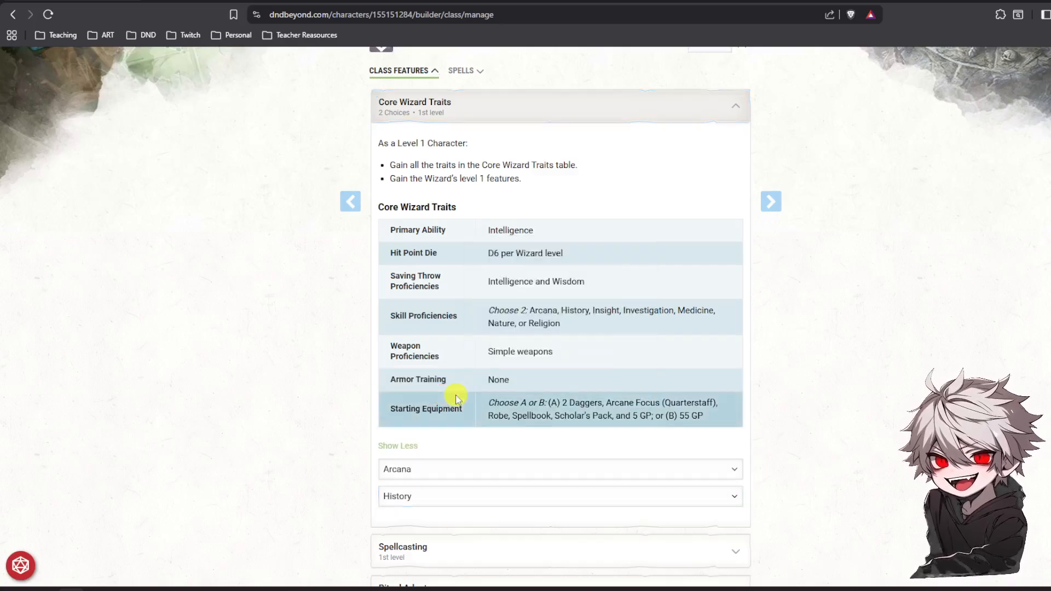
Expand the Wizard's Spellcasting feature and read its full description of cantrips and the spellbook.
scroll(461, 403, down, 2)
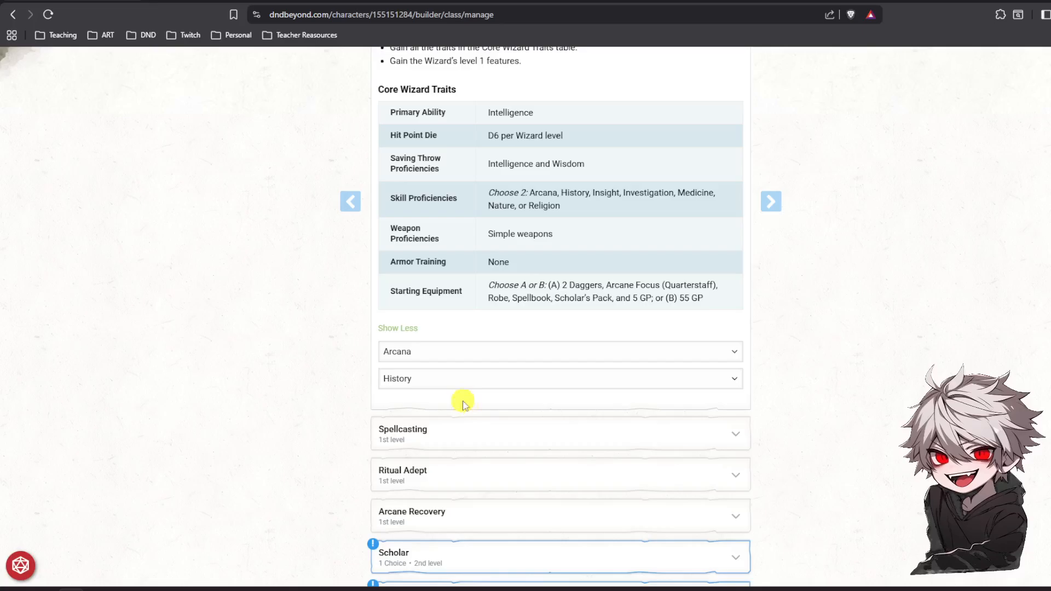
scroll(446, 362, down, 2)
click(454, 327)
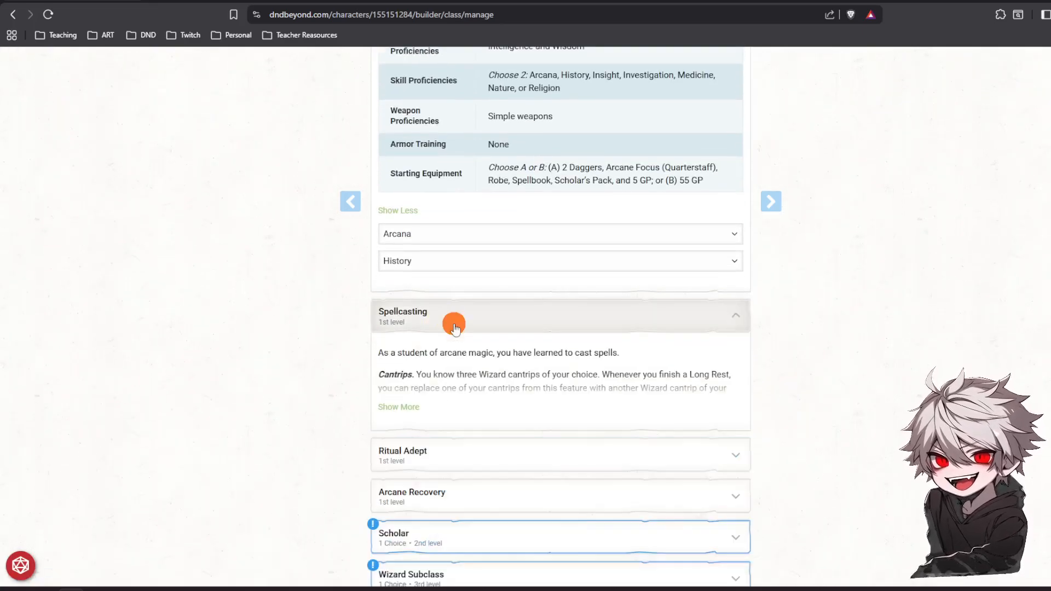
click(399, 410)
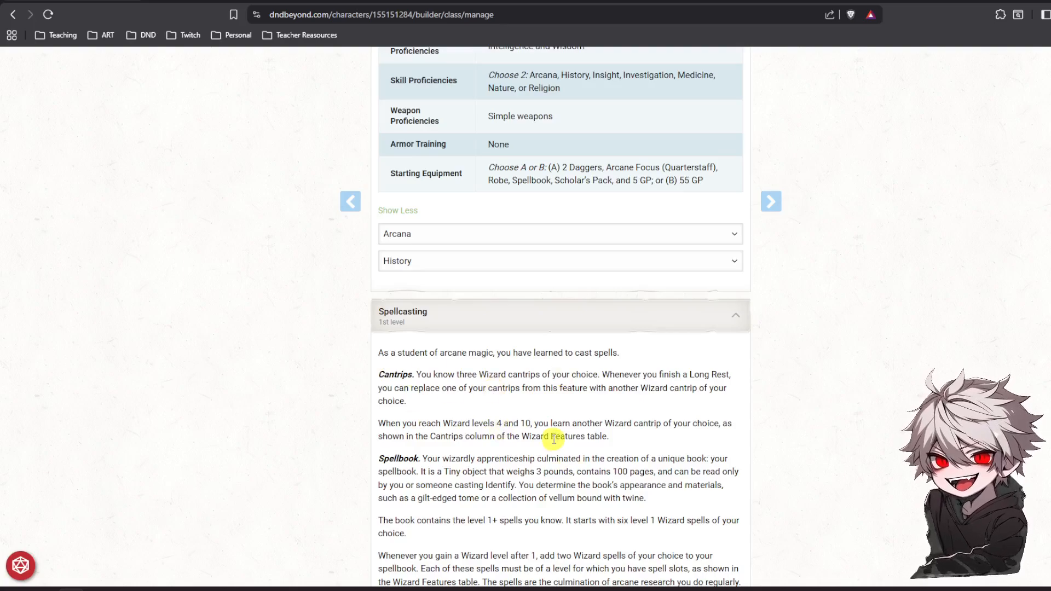
Read the rest of the Spellcasting description, covering spell slots, prepared spells, spellcasting focus and expanding or replacing a spellbook.
scroll(554, 437, down, 2)
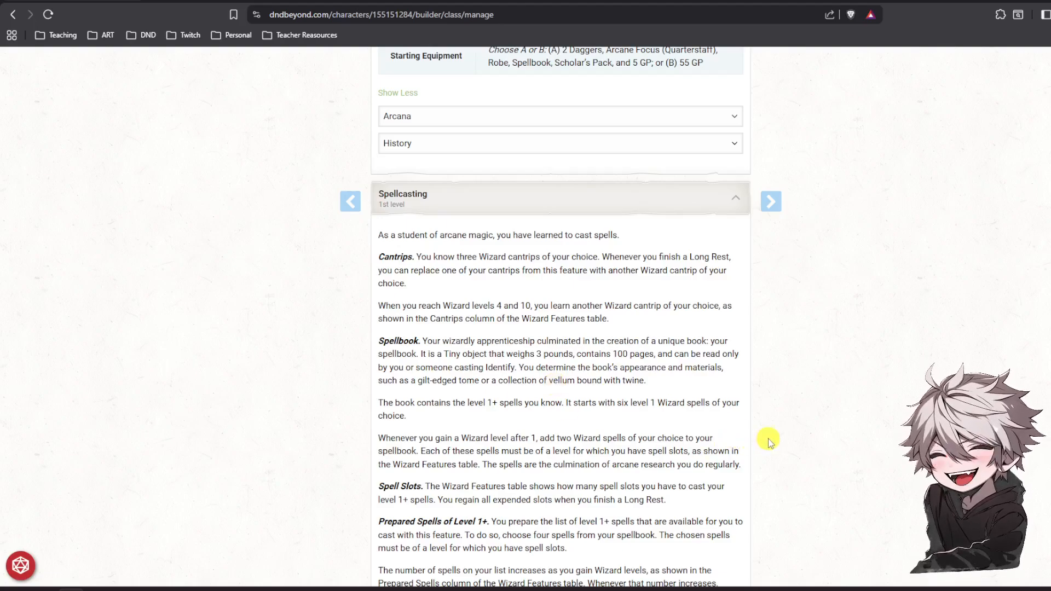
scroll(782, 442, down, 1)
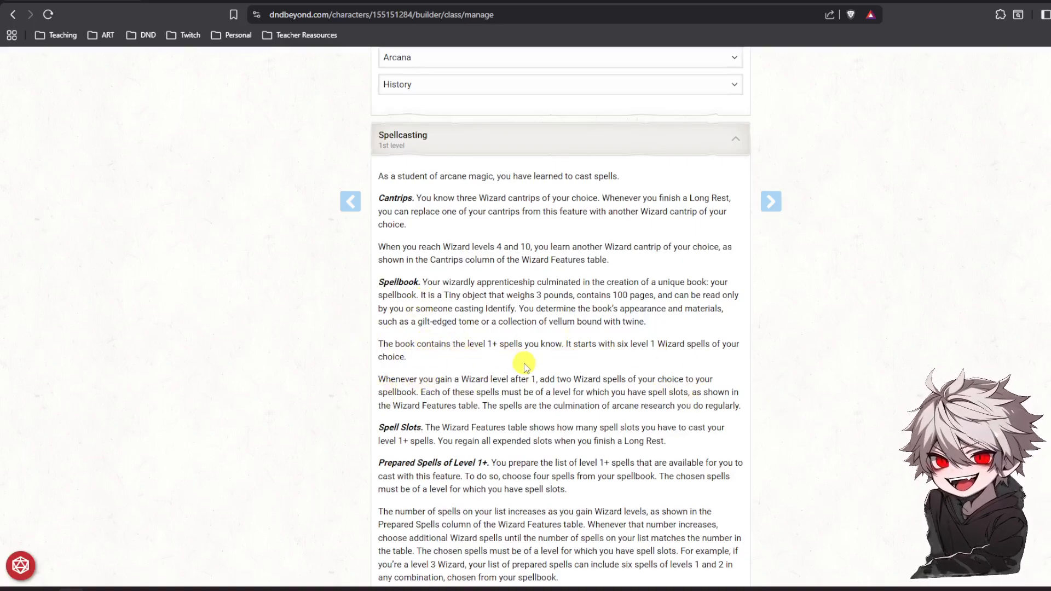
scroll(523, 365, down, 1)
scroll(530, 445, down, 2)
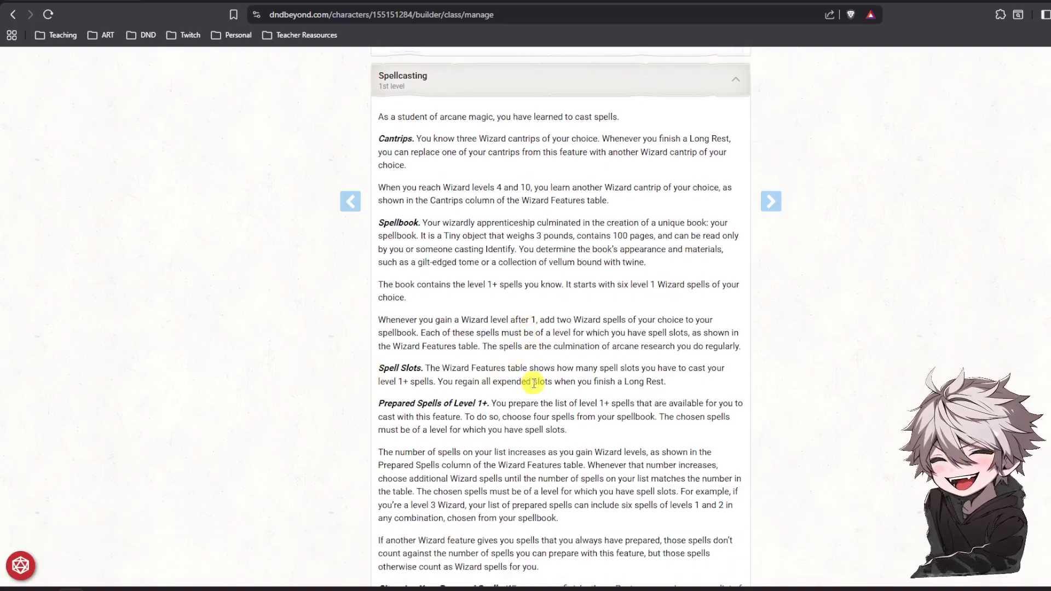
scroll(534, 312, up, 2)
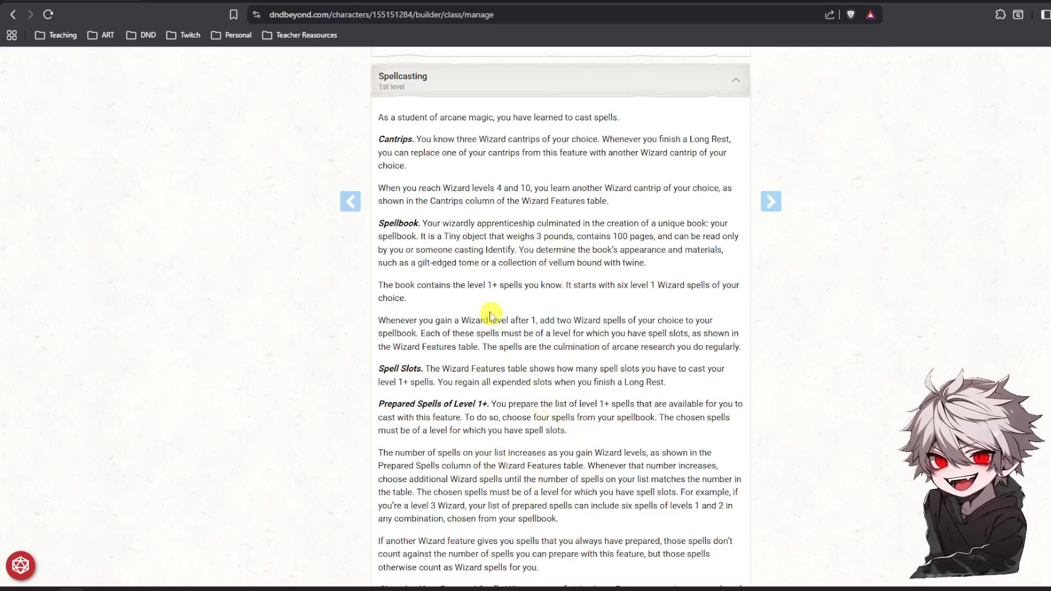
scroll(492, 433, down, 5)
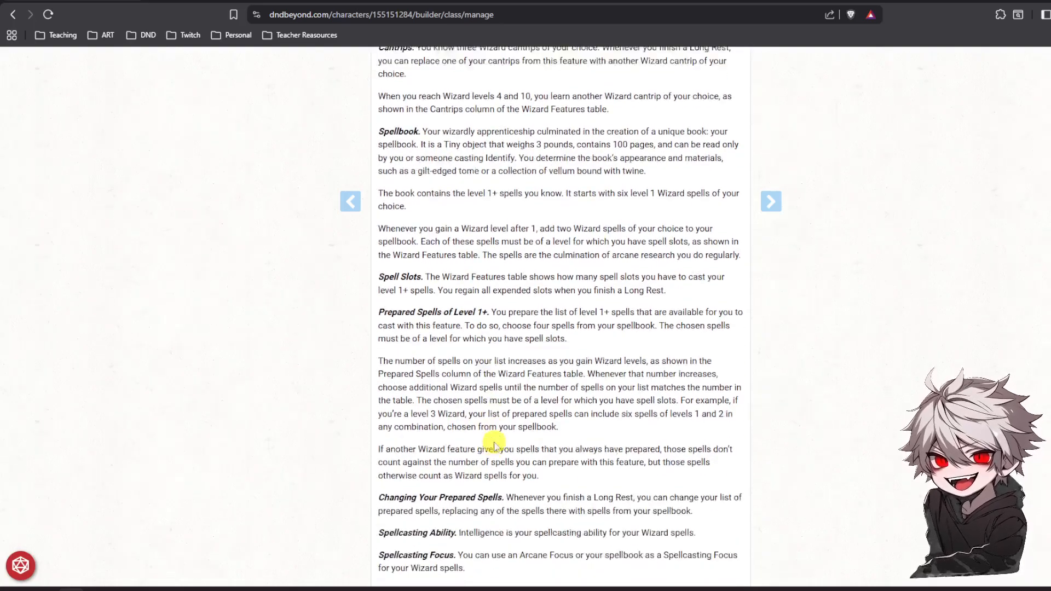
scroll(497, 416, down, 6)
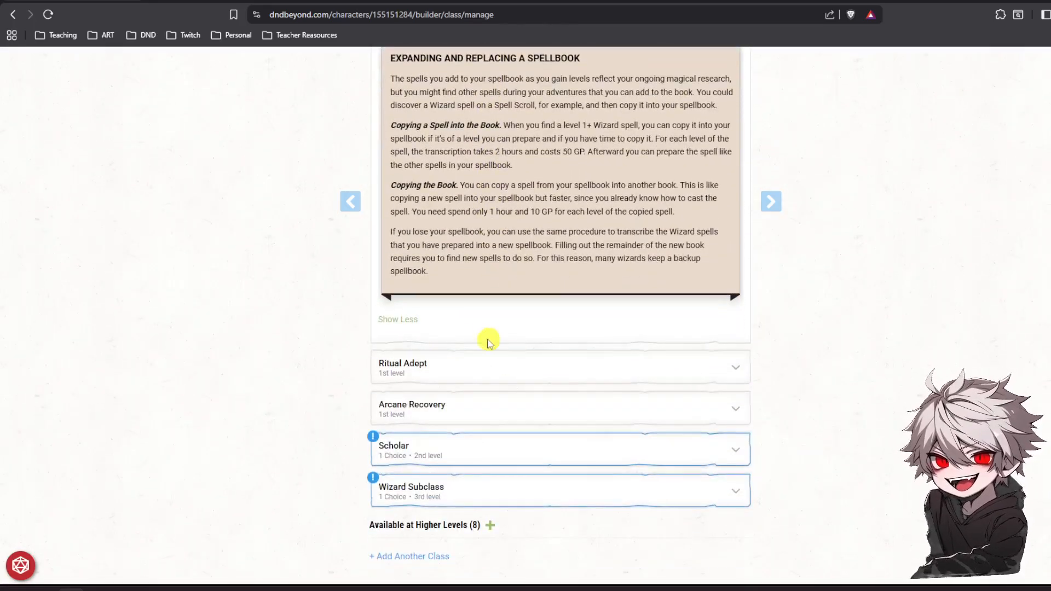
Expand the Ritual Adept and Arcane Recovery features to read their descriptions.
click(459, 375)
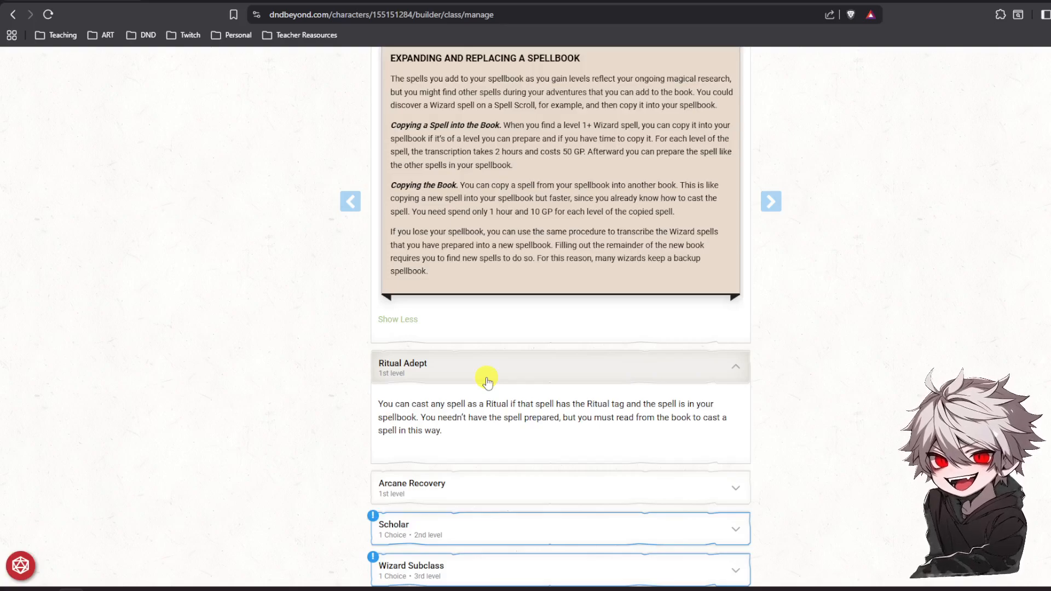
scroll(487, 381, down, 3)
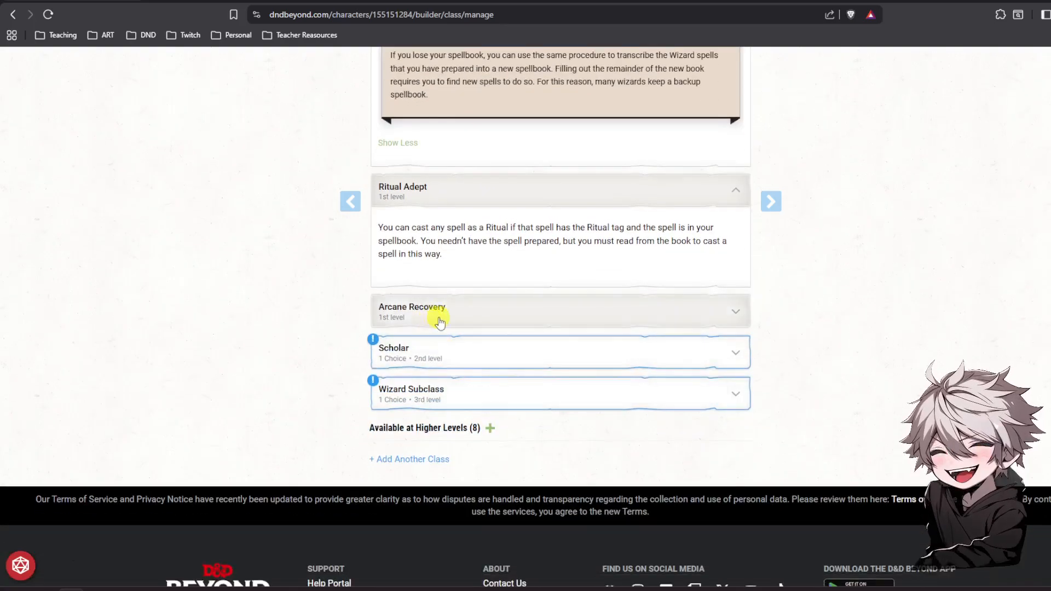
click(490, 312)
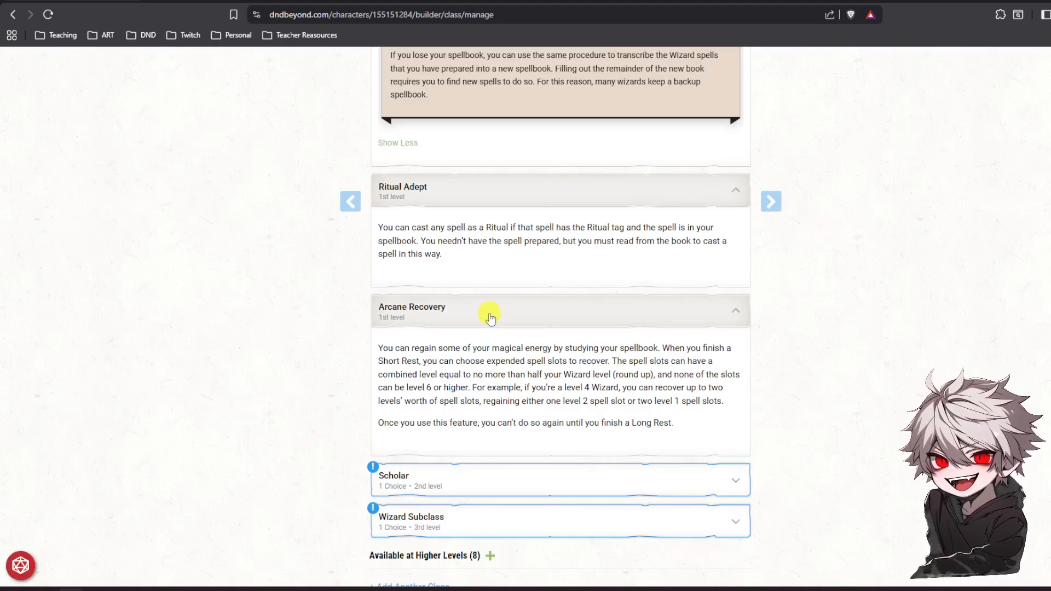
Choose Arcana as the skill expertise for the 2nd-level Scholar feature.
scroll(527, 368, down, 1)
click(465, 421)
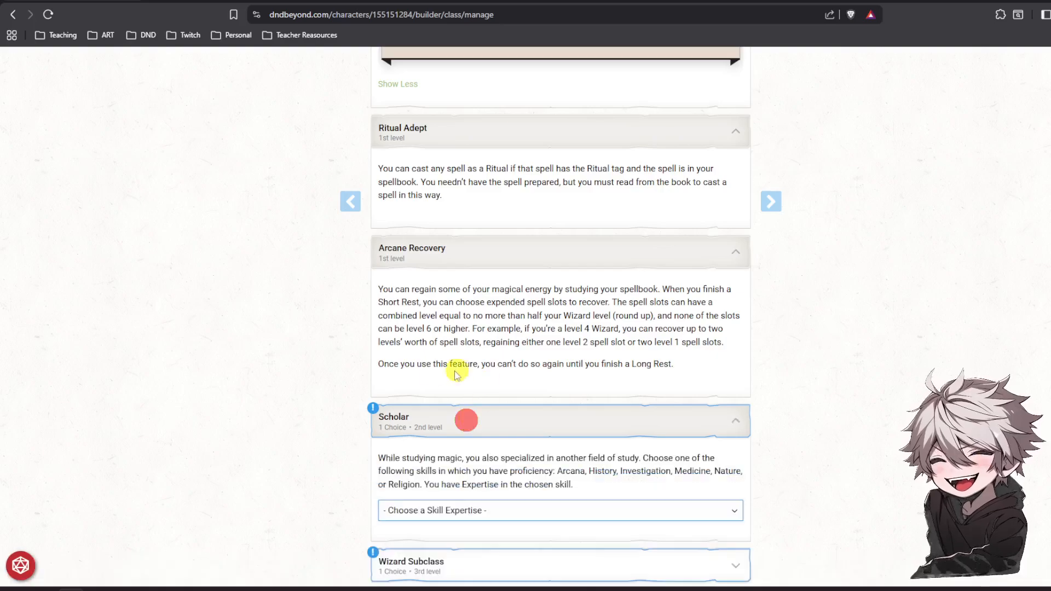
click(512, 513)
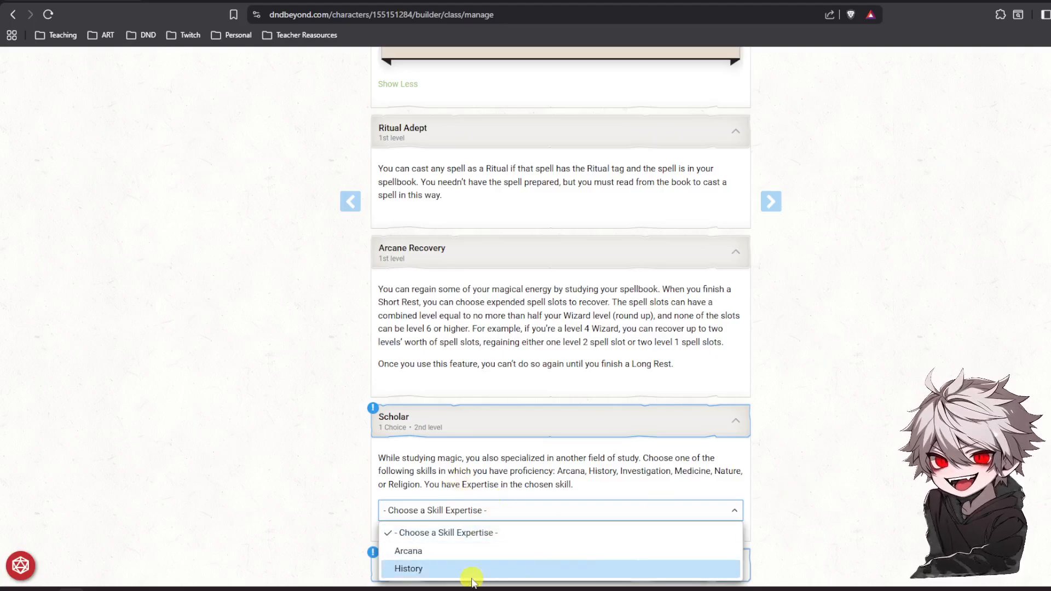
click(405, 551)
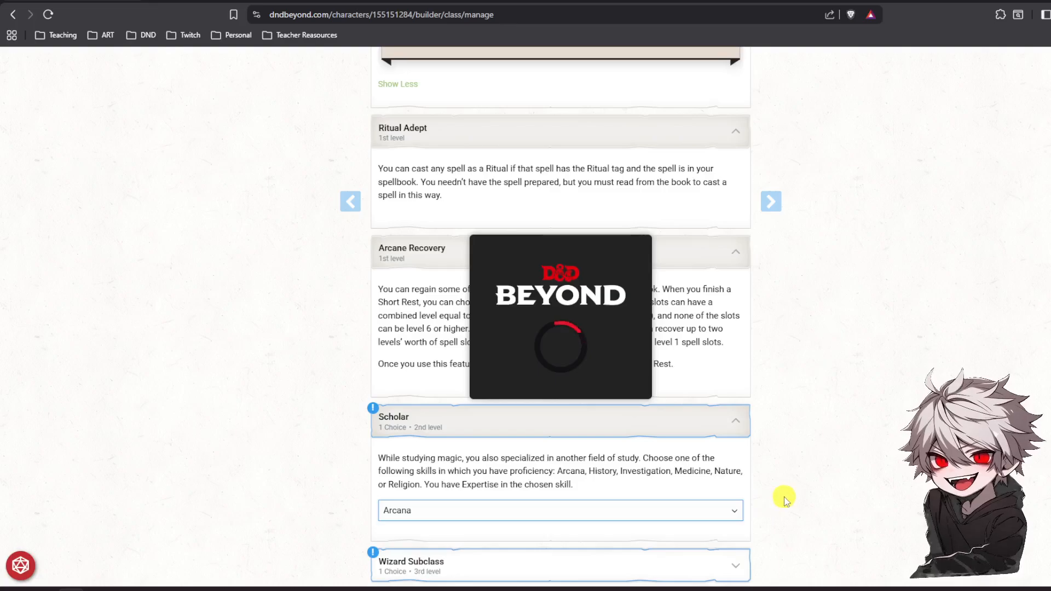
Expand the Wizard Subclass feature and choose Evoker as the subclass.
scroll(782, 487, down, 1)
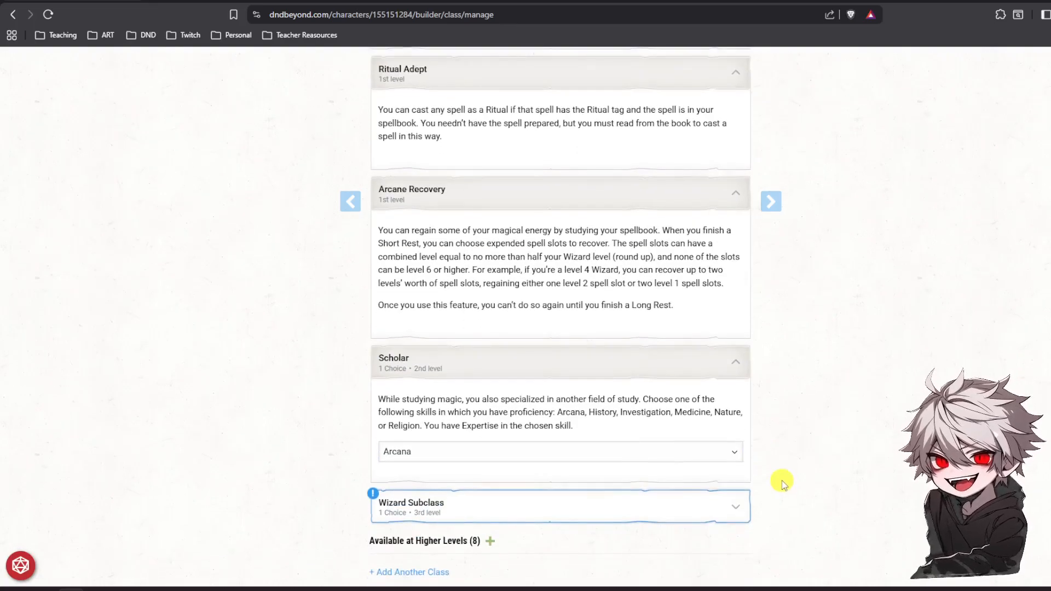
scroll(781, 483, down, 2)
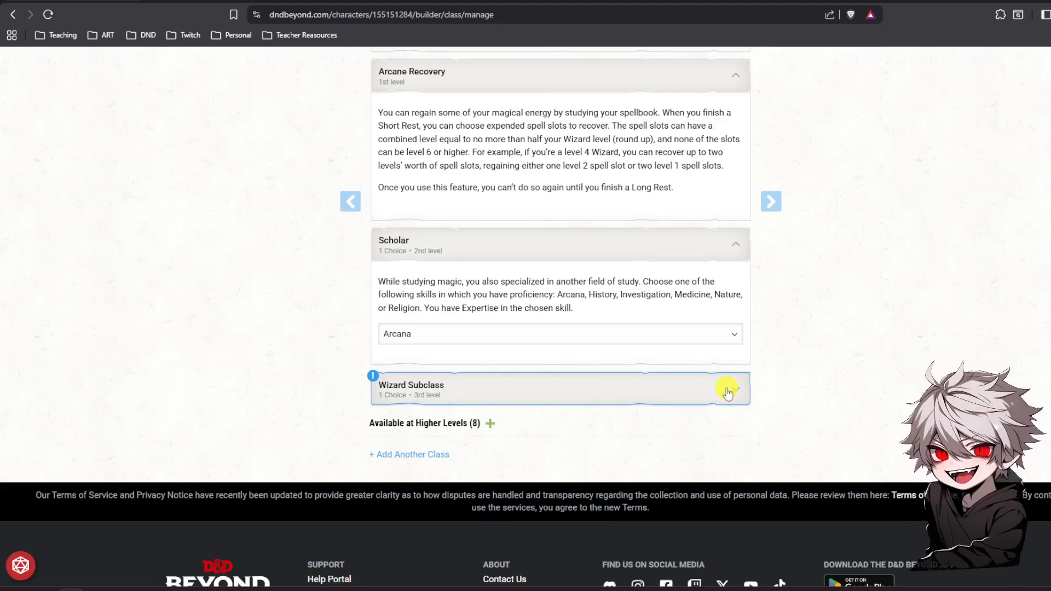
click(592, 393)
scroll(777, 389, down, 2)
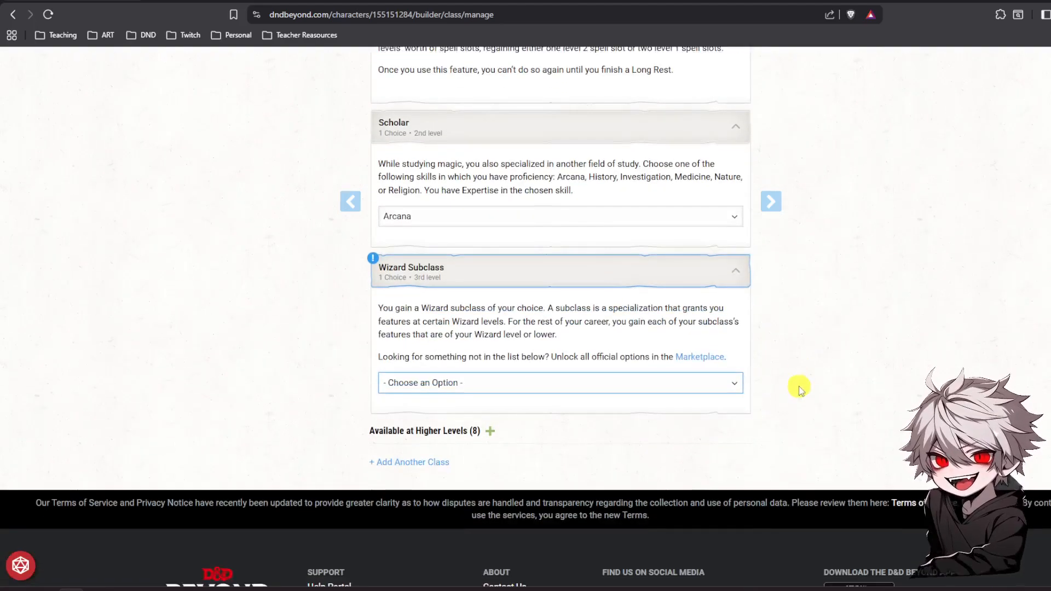
click(704, 390)
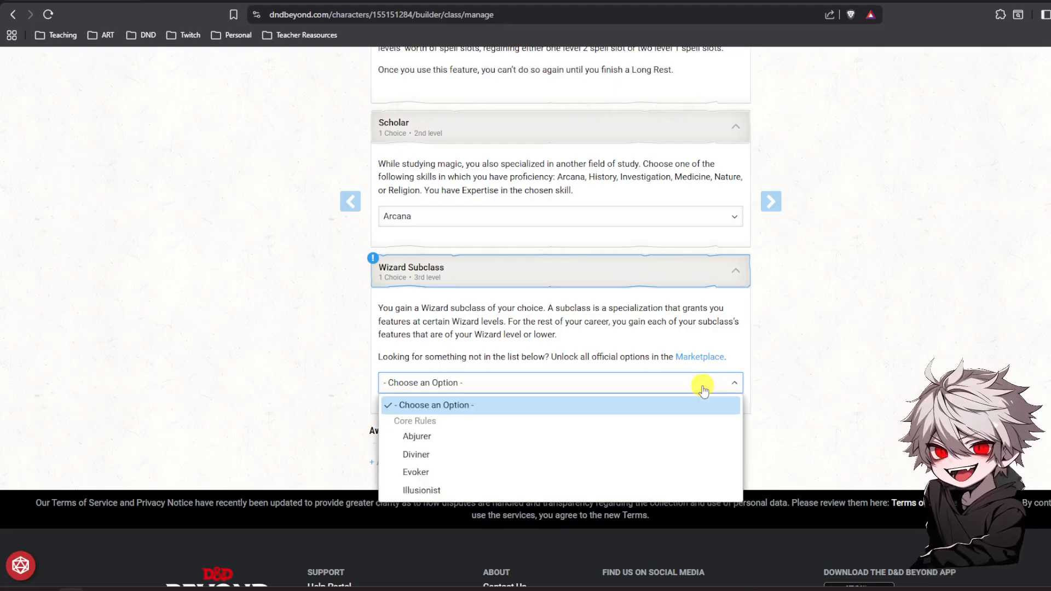
click(426, 474)
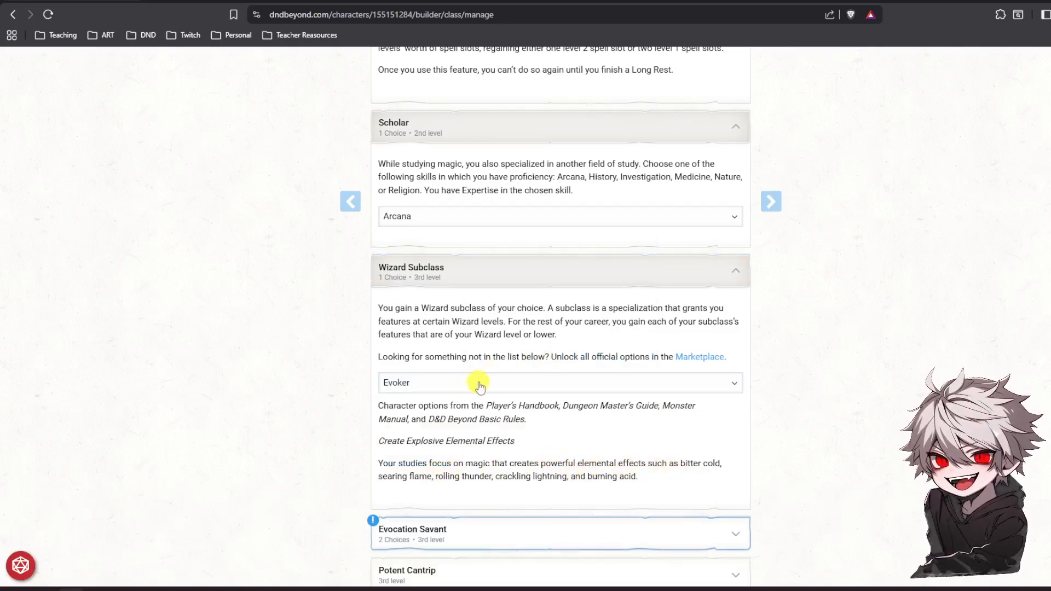
Try the Diviner, Abjurer and Illusionist subclasses in turn to compare their descriptions, and switch the subclass back to Evoker.
click(517, 384)
click(446, 455)
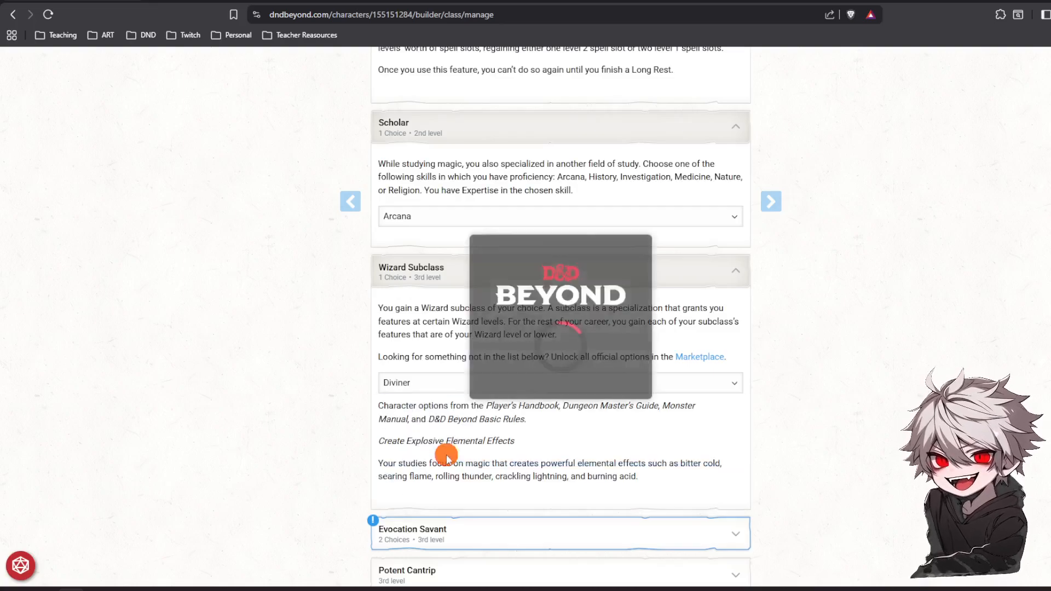
scroll(375, 491, down, 3)
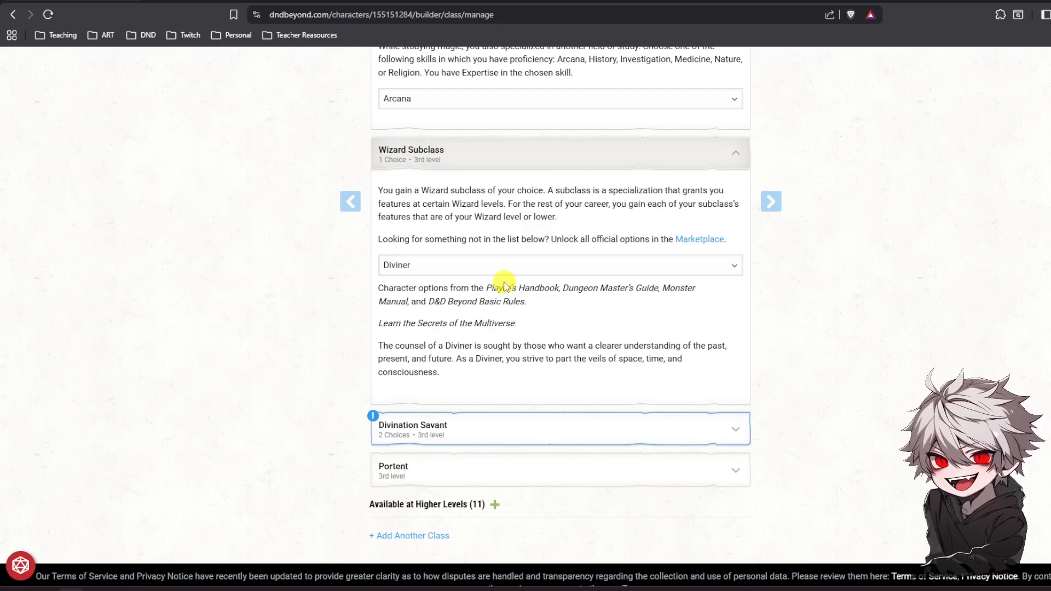
click(476, 265)
click(432, 316)
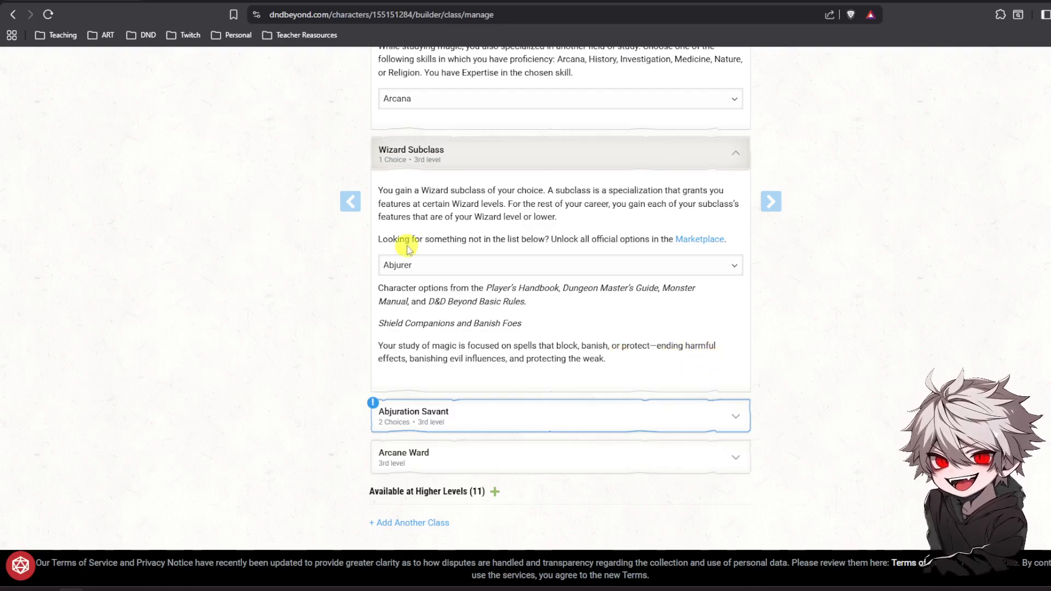
click(441, 265)
click(446, 373)
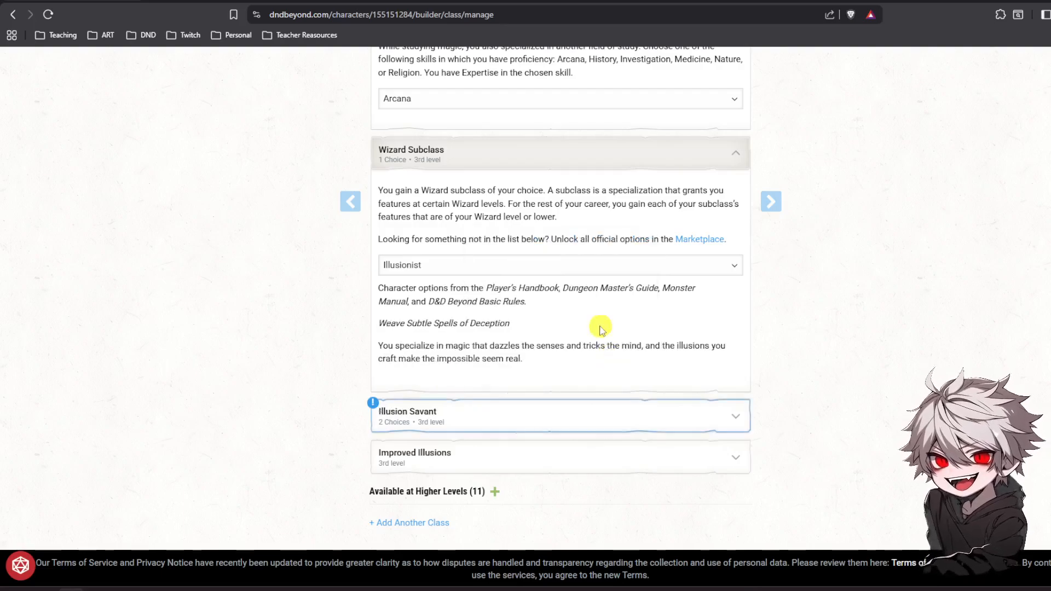
click(448, 268)
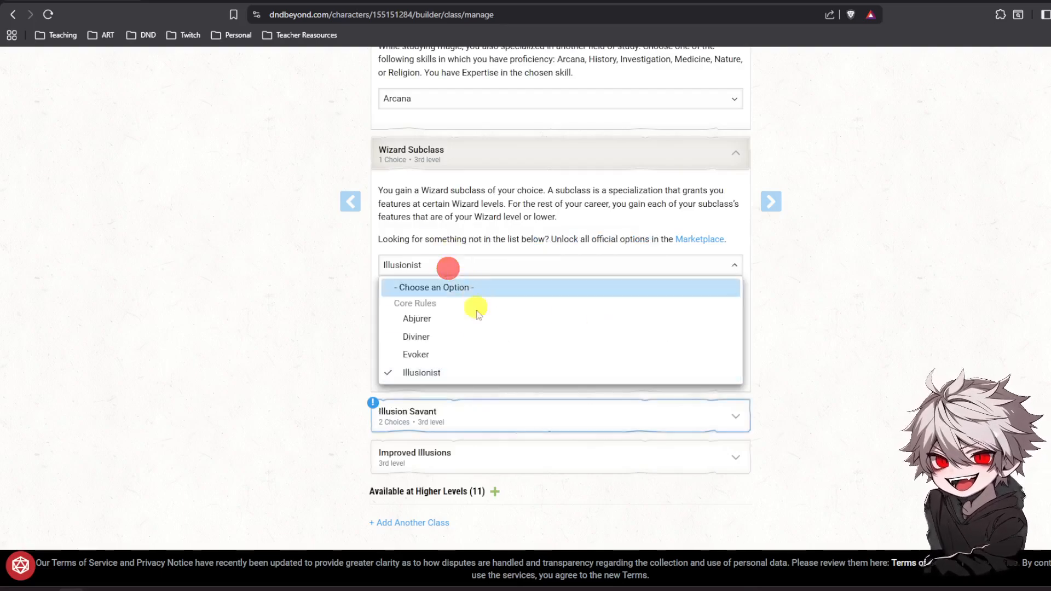
click(426, 357)
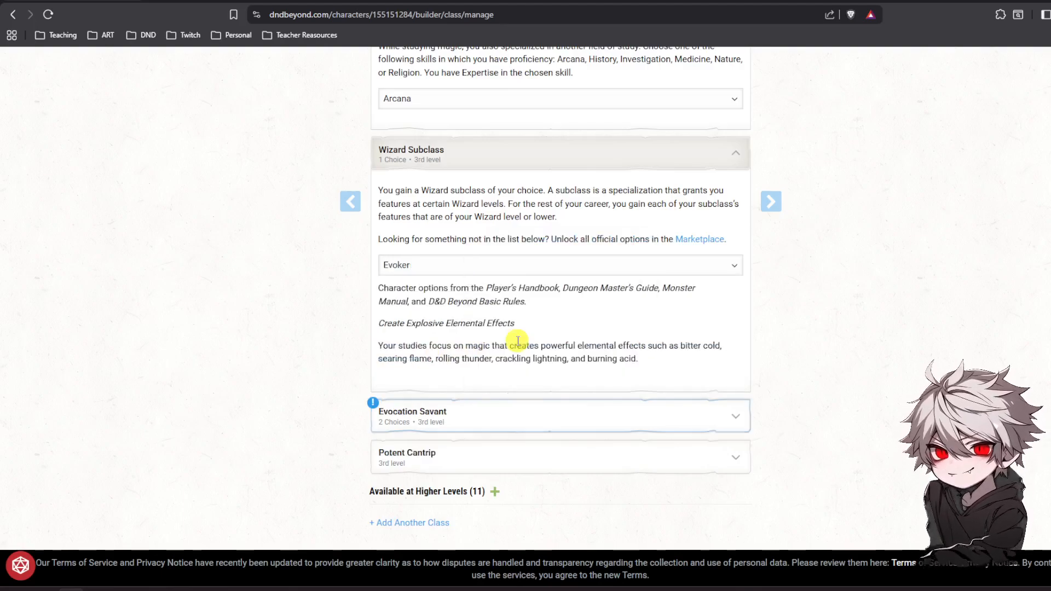
Choose Magic Missile as the first spell under Evocation Savant and show its spell details.
scroll(442, 311, down, 2)
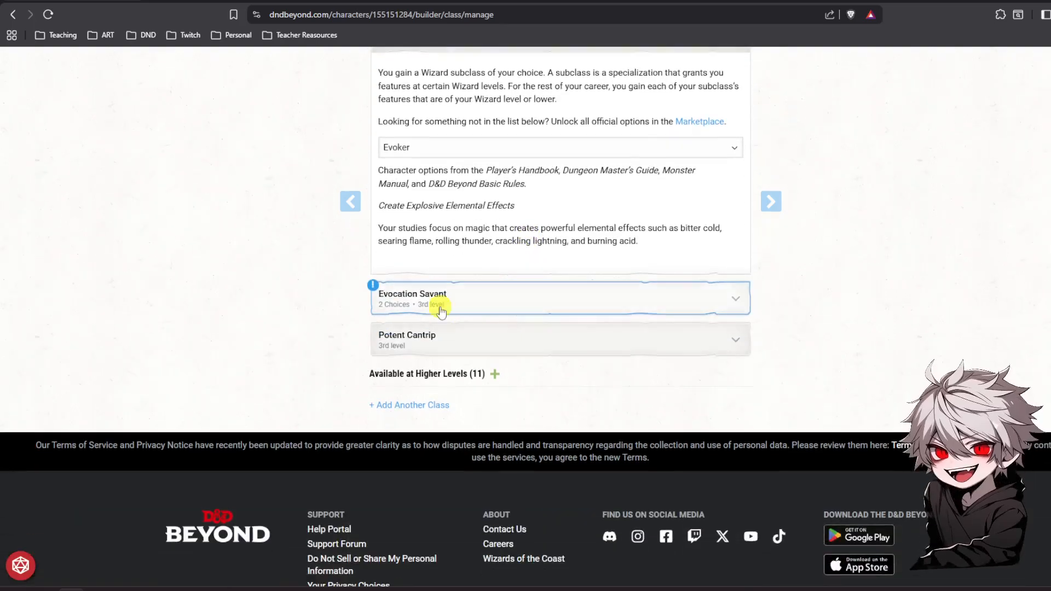
click(518, 304)
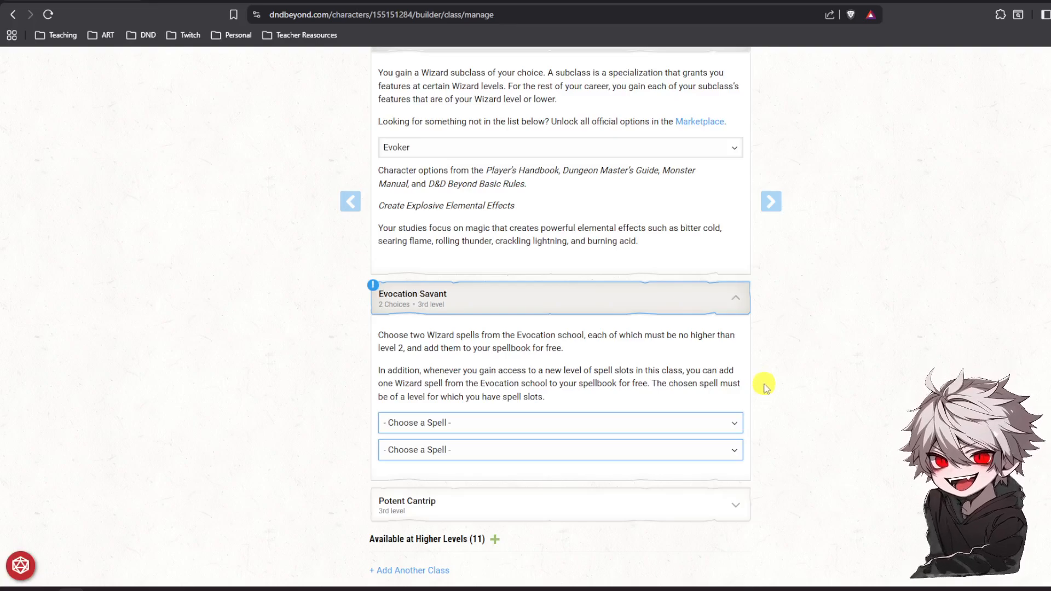
click(692, 427)
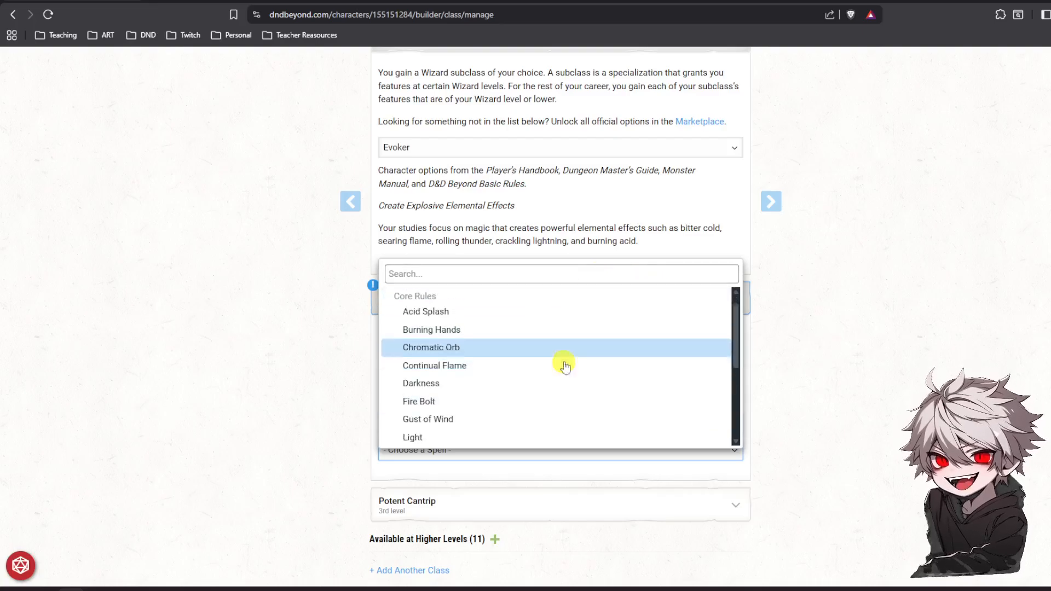
scroll(579, 378, down, 3)
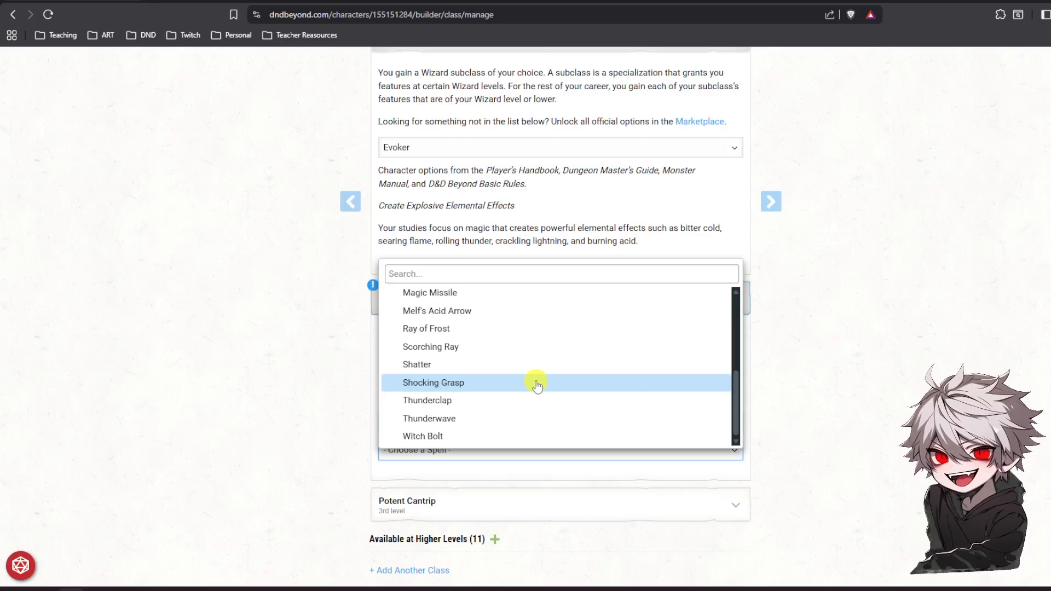
scroll(463, 420, up, 1)
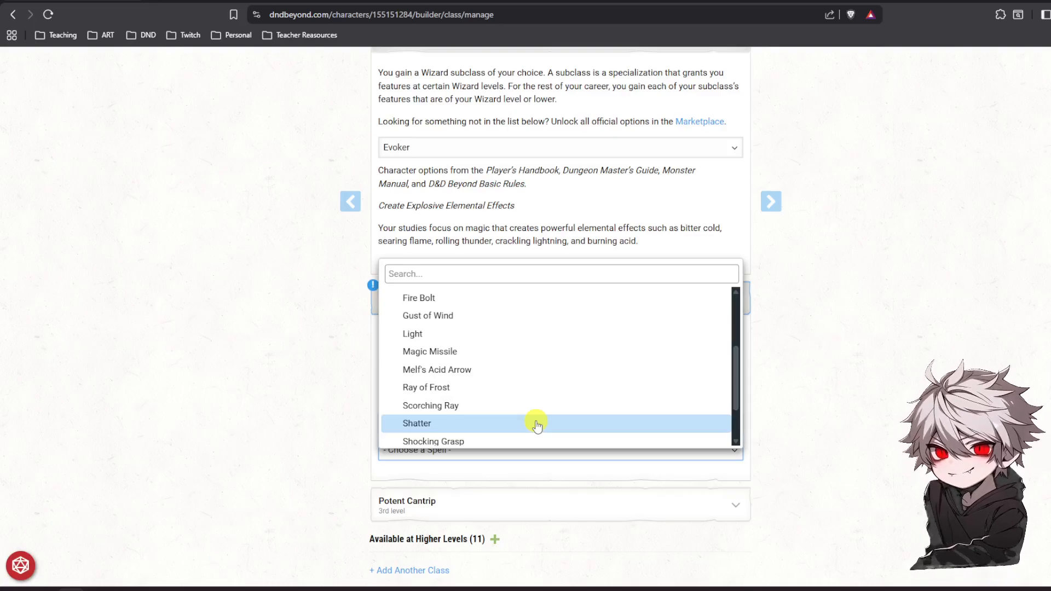
click(438, 354)
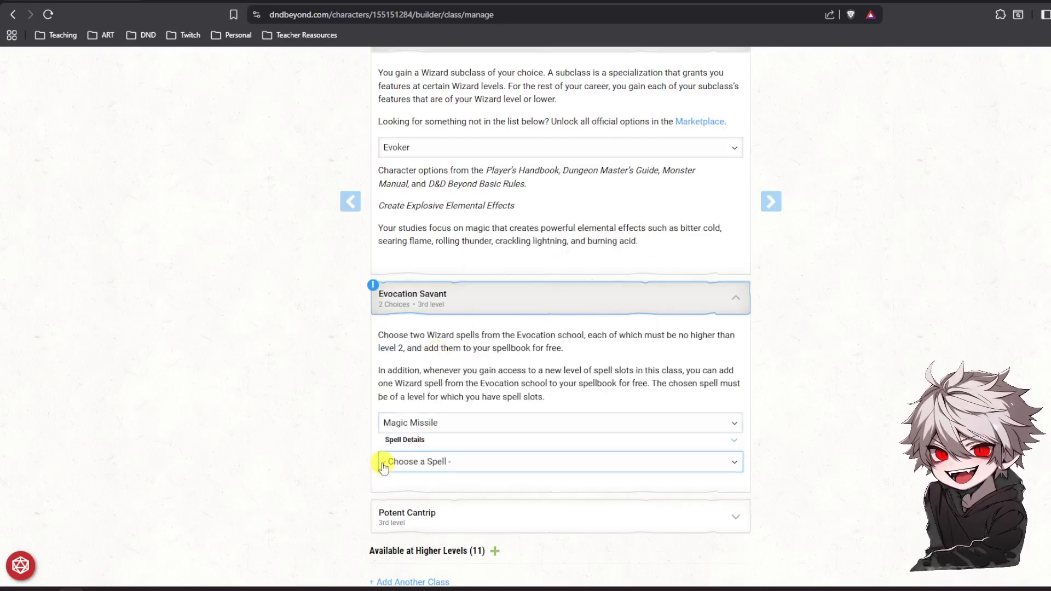
click(405, 440)
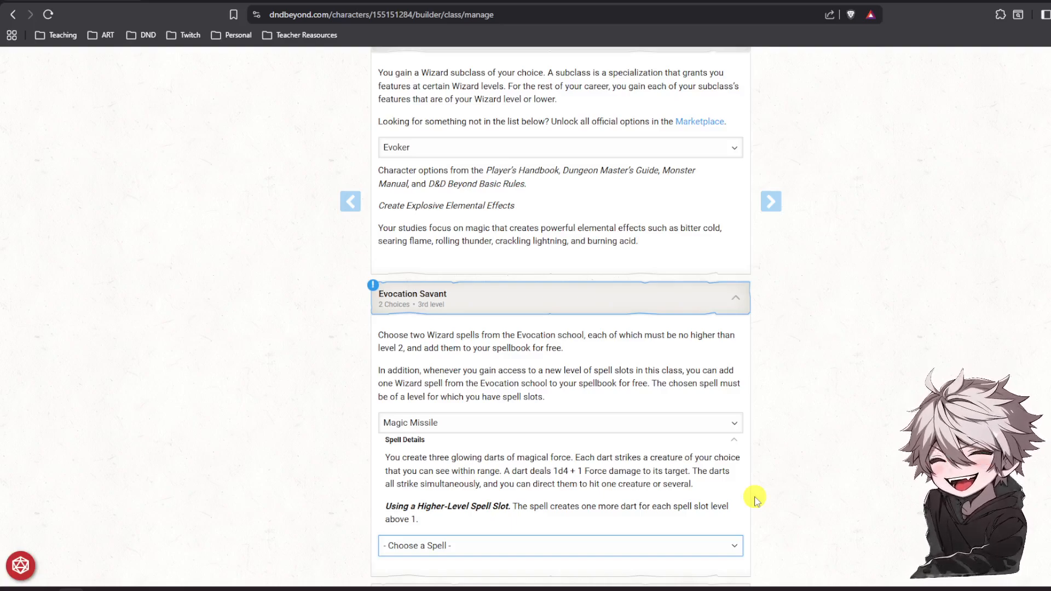
Choose Shocking Grasp as the second spell under Evocation Savant.
scroll(764, 441, down, 1)
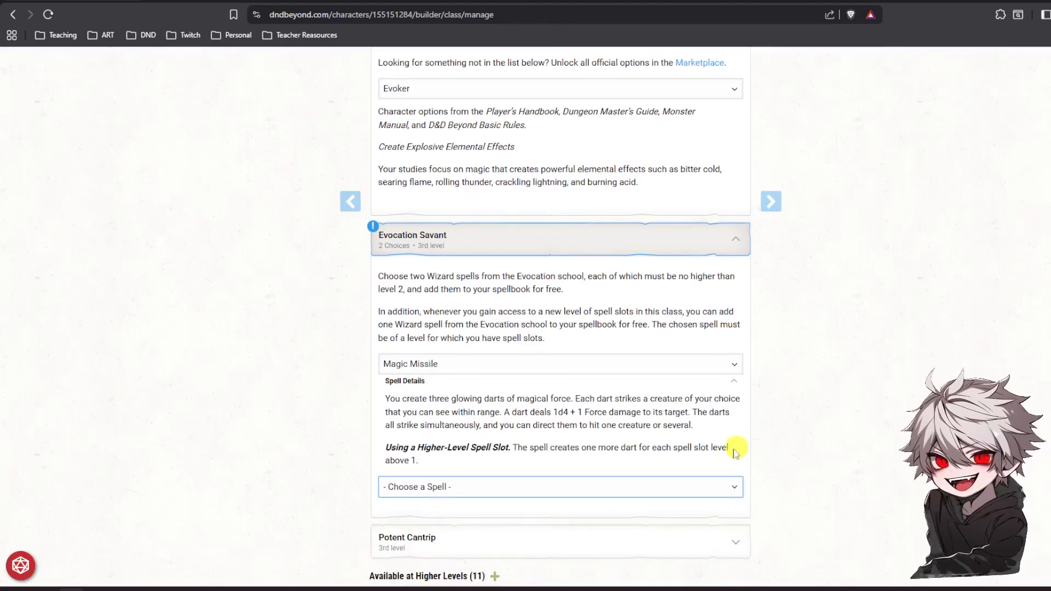
click(552, 490)
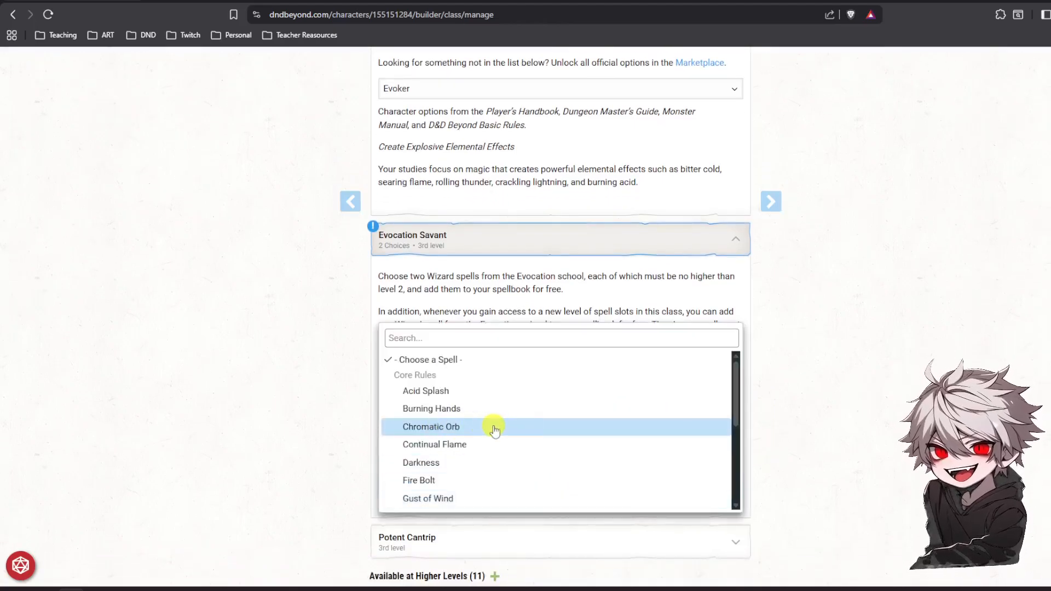
scroll(494, 431, down, 4)
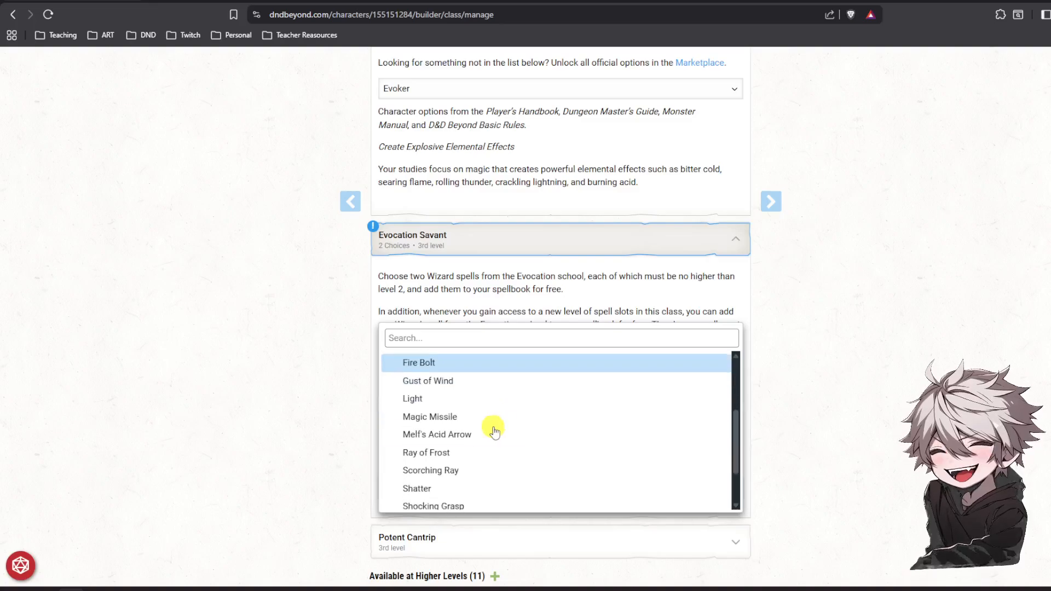
scroll(495, 430, down, 3)
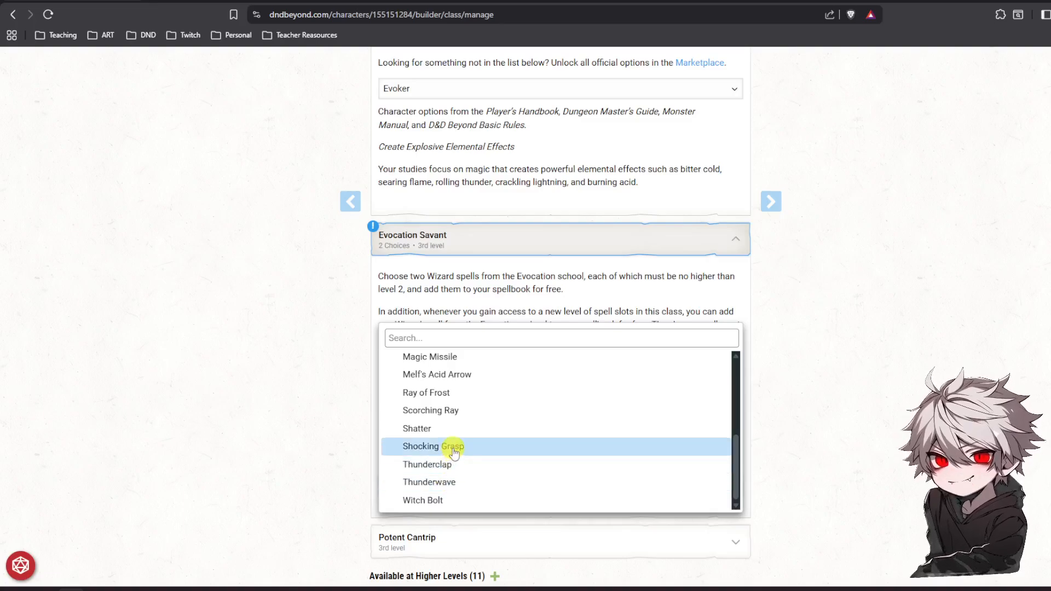
click(454, 447)
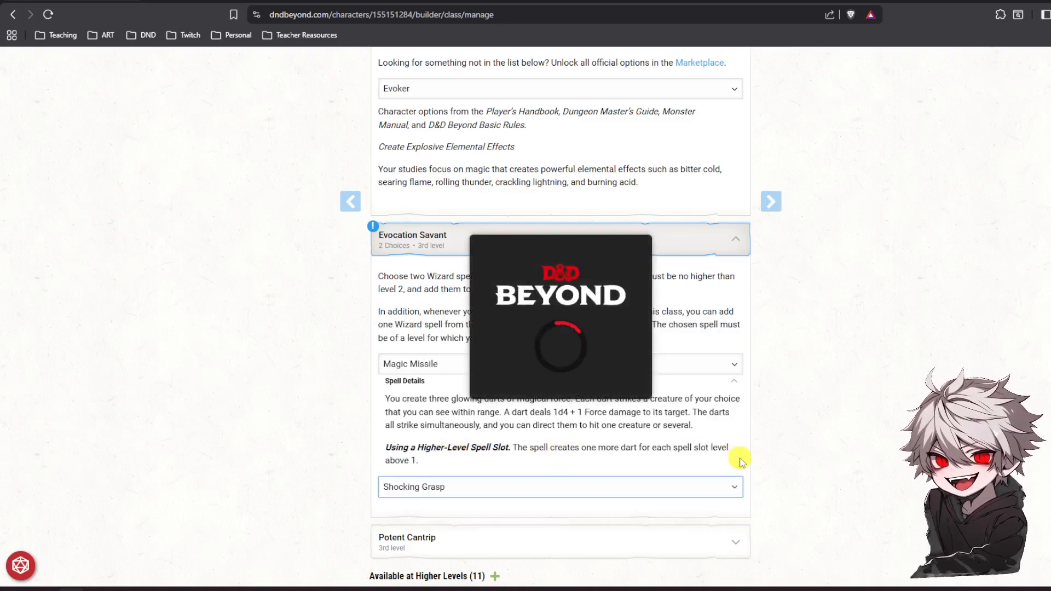
Expand the Shocking Grasp spell details and the Potent Cantrip feature to read their descriptions.
scroll(581, 438, down, 2)
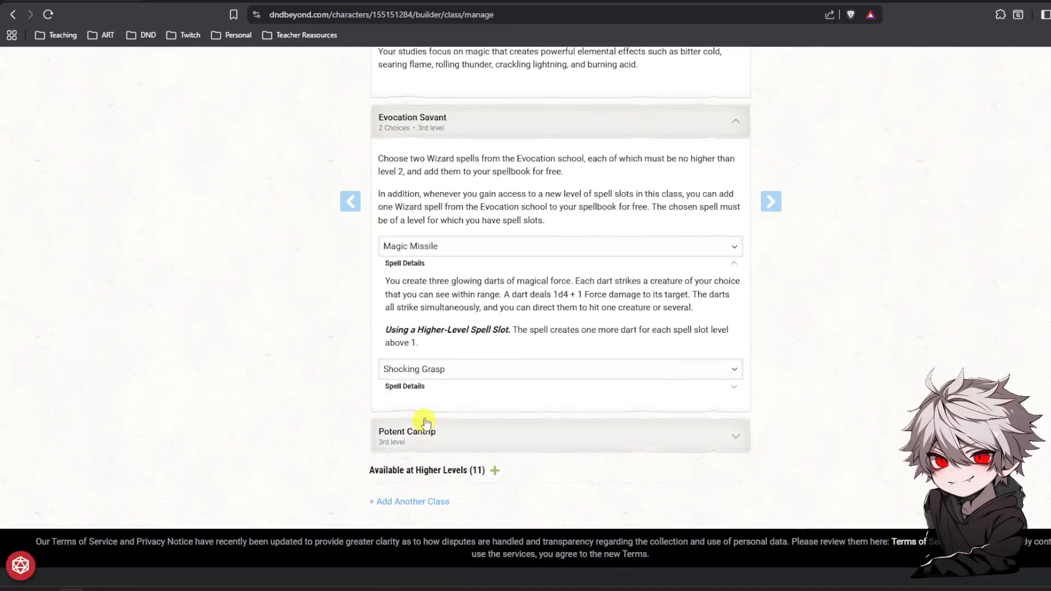
click(404, 387)
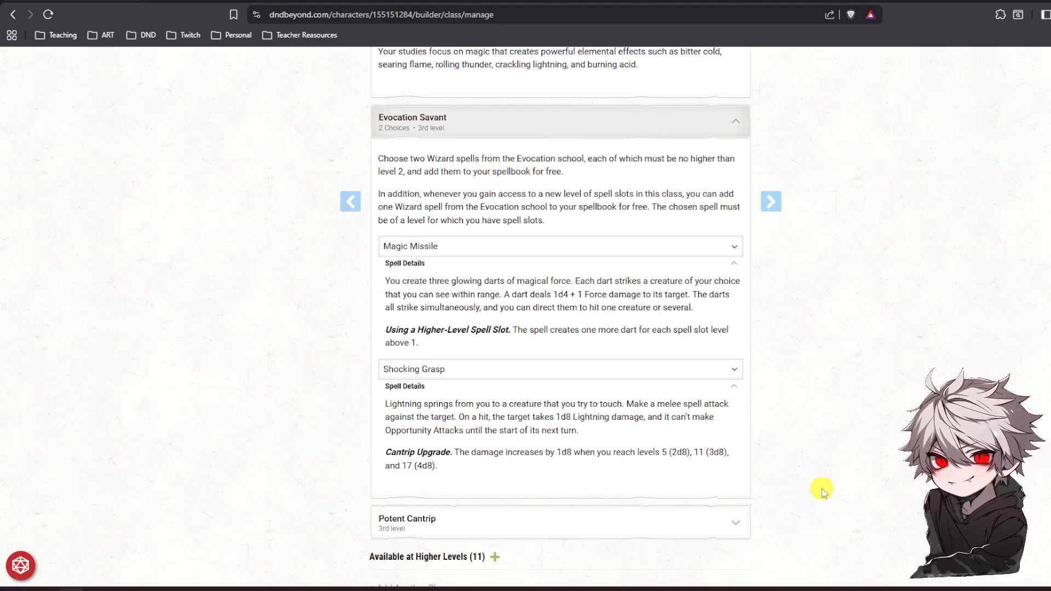
scroll(822, 492, down, 2)
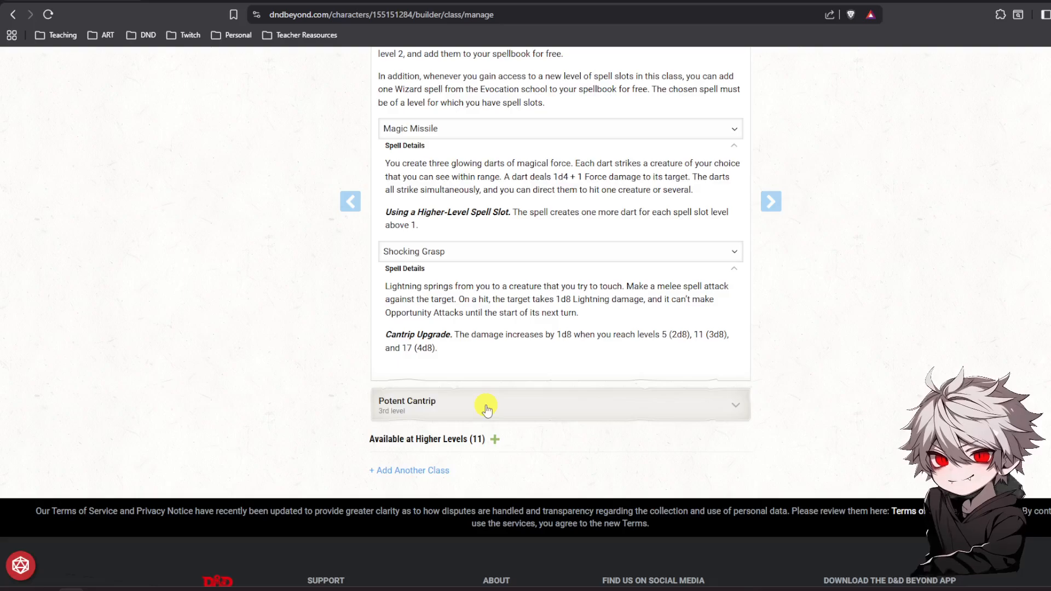
click(487, 407)
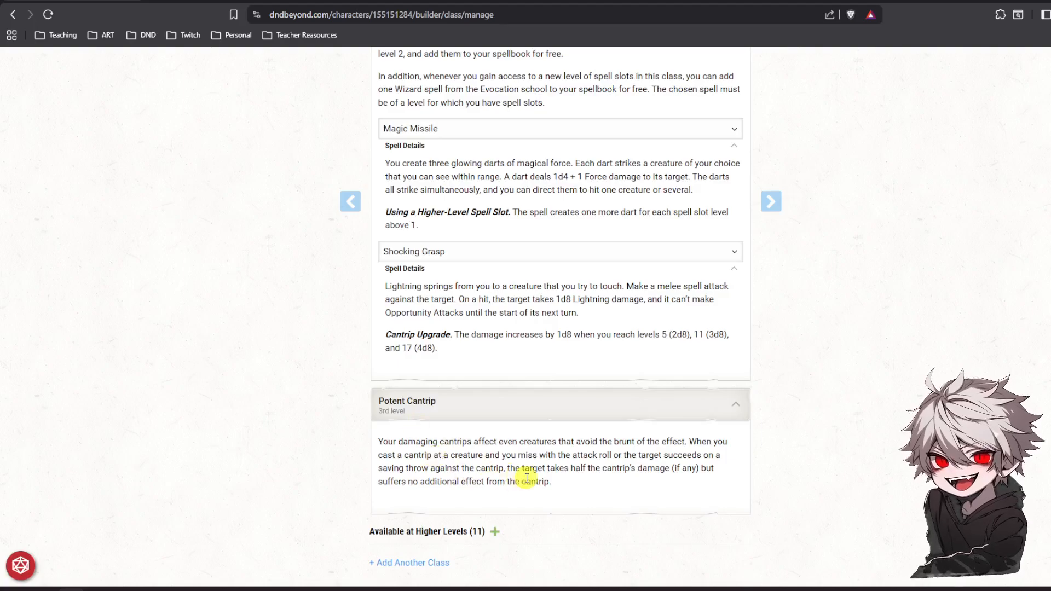
Go to the Background section of the character builder.
scroll(561, 482, up, 1)
scroll(561, 483, up, 20)
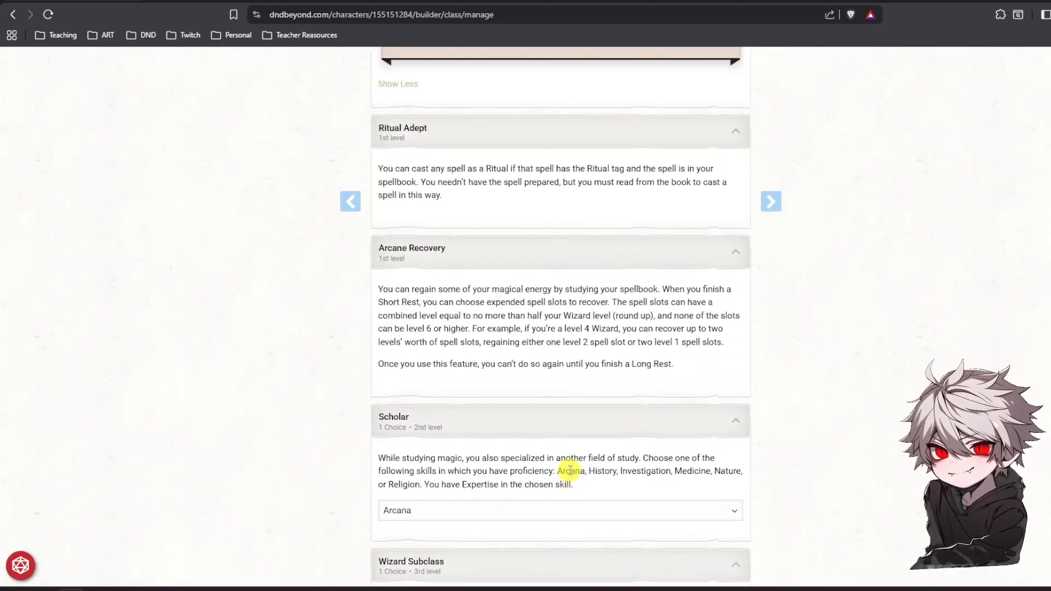
scroll(620, 453, up, 20)
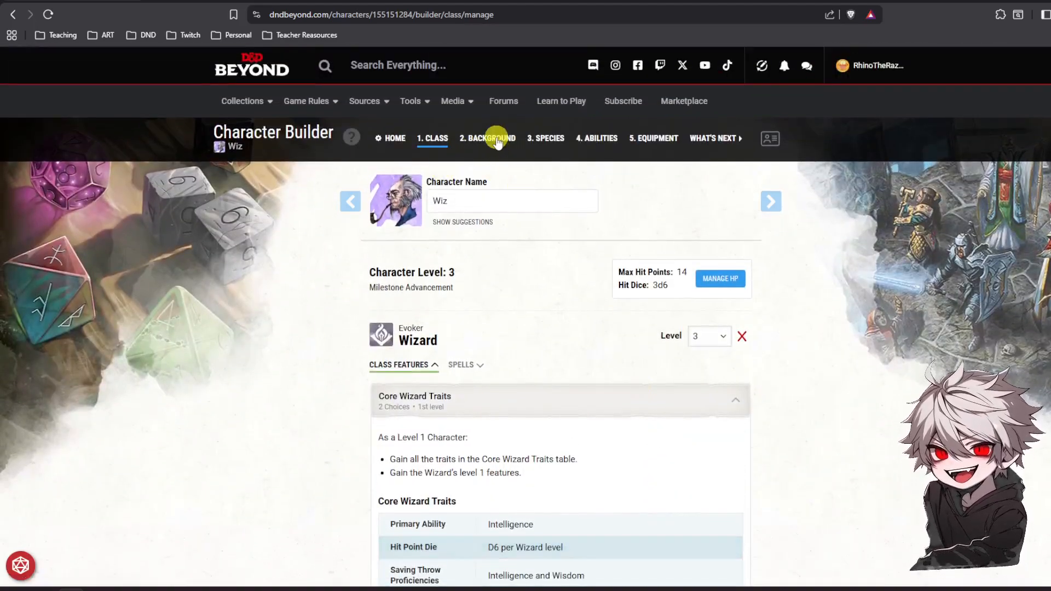
click(497, 140)
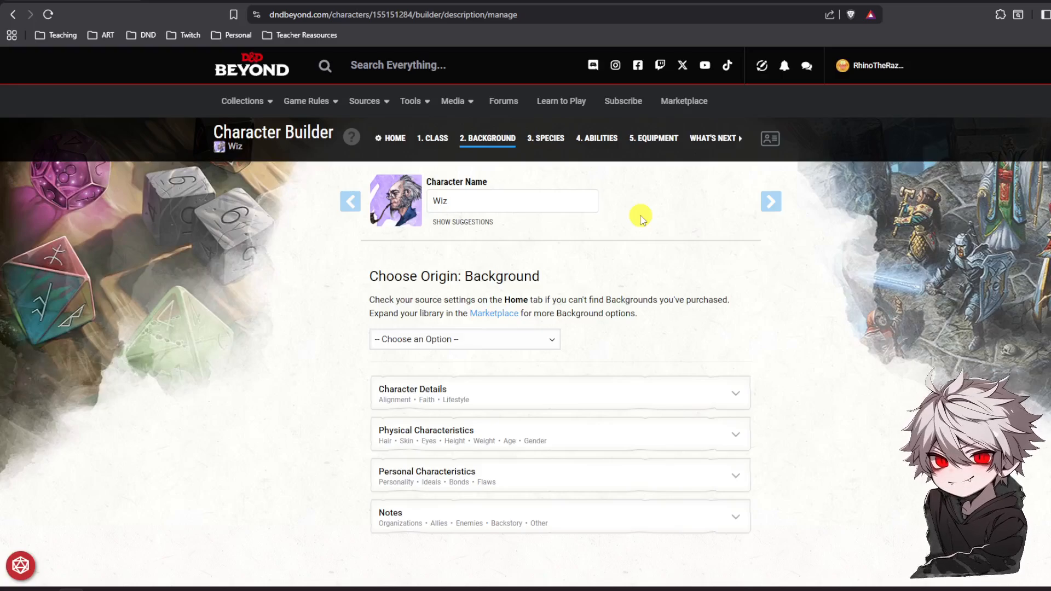
Try the Acolyte background and expand its Ability Scores to see which abilities it can increase.
click(535, 339)
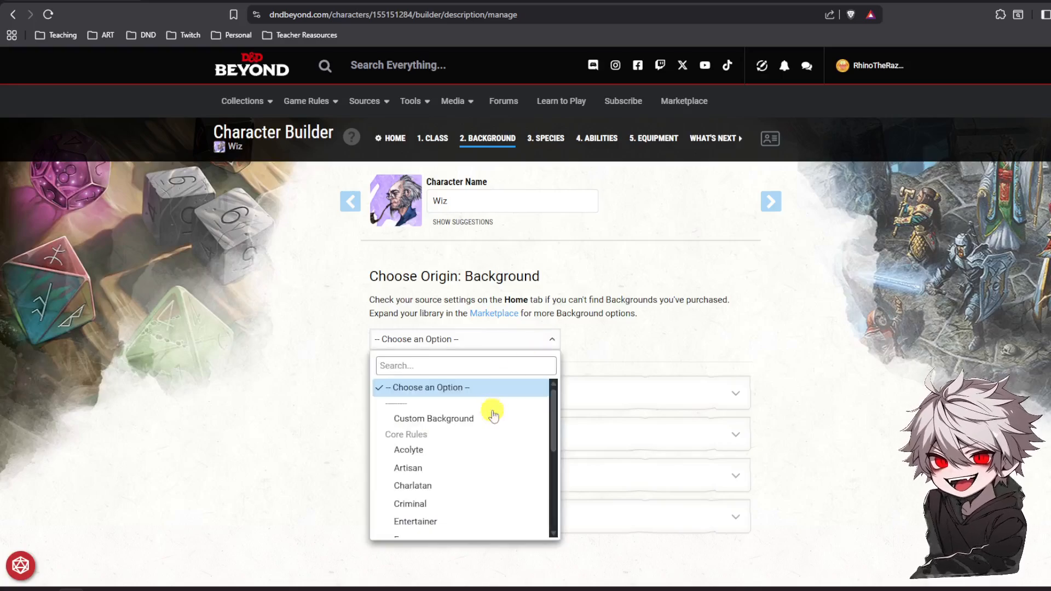
scroll(500, 419, down, 2)
scroll(500, 420, up, 2)
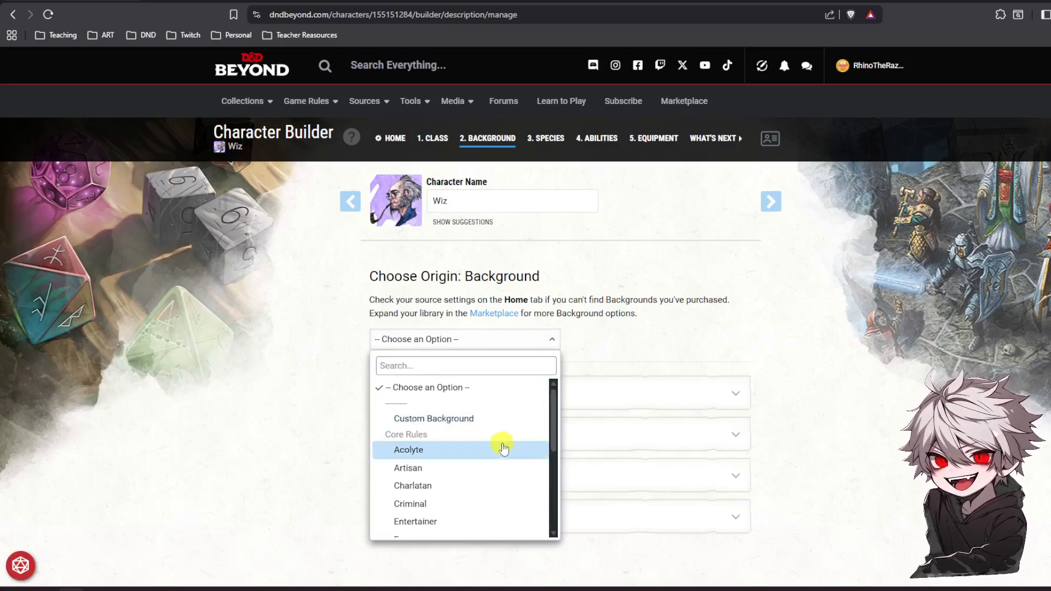
click(417, 450)
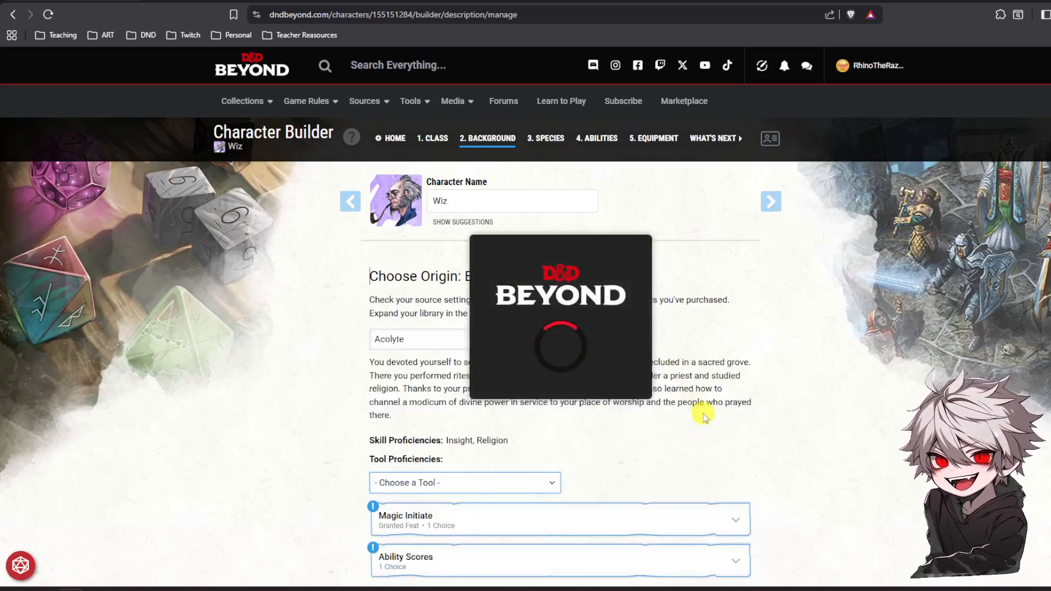
scroll(698, 408, down, 1)
scroll(699, 411, down, 1)
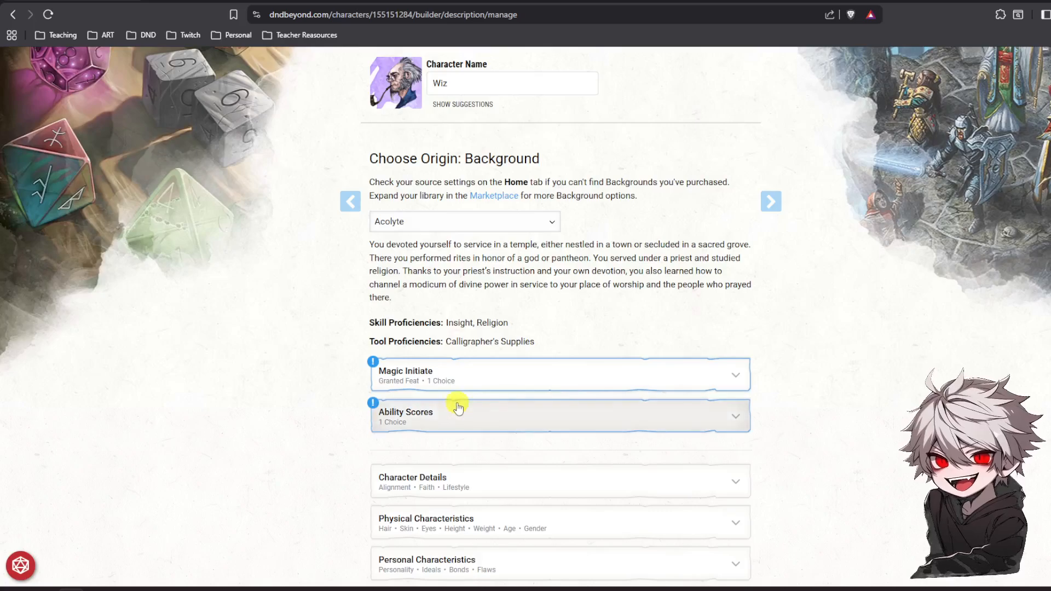
click(592, 415)
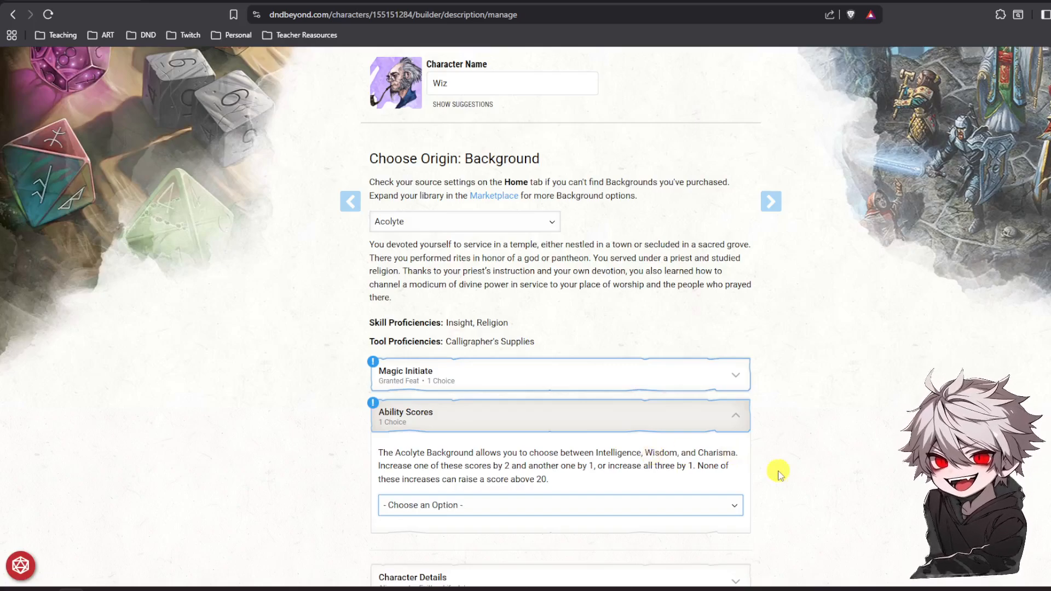
Try the Sage background and expand its Ability Scores to see which abilities it can increase.
click(453, 224)
scroll(474, 364, down, 3)
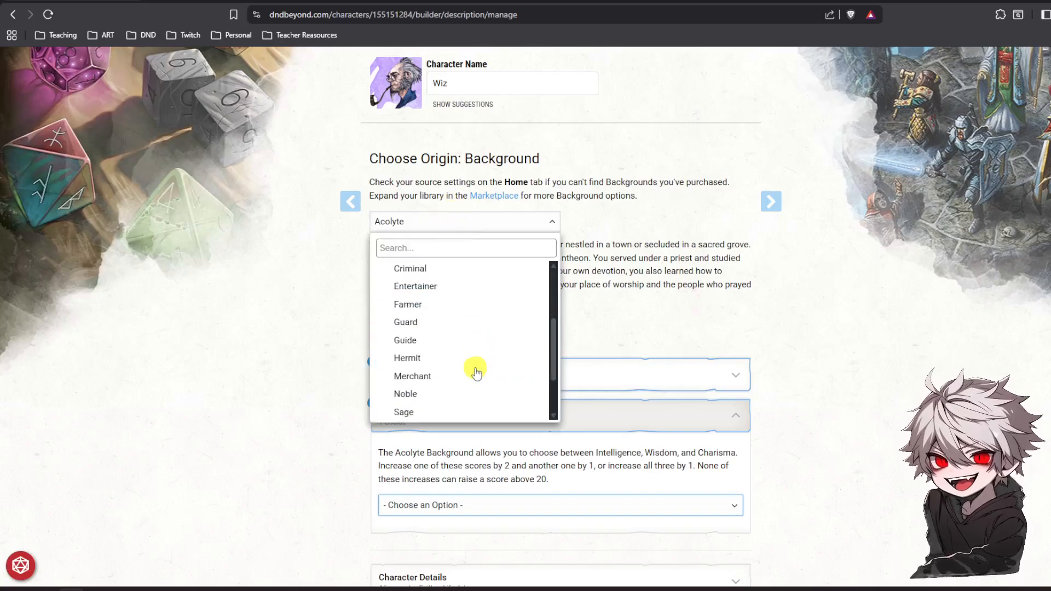
scroll(477, 359, down, 1)
click(462, 357)
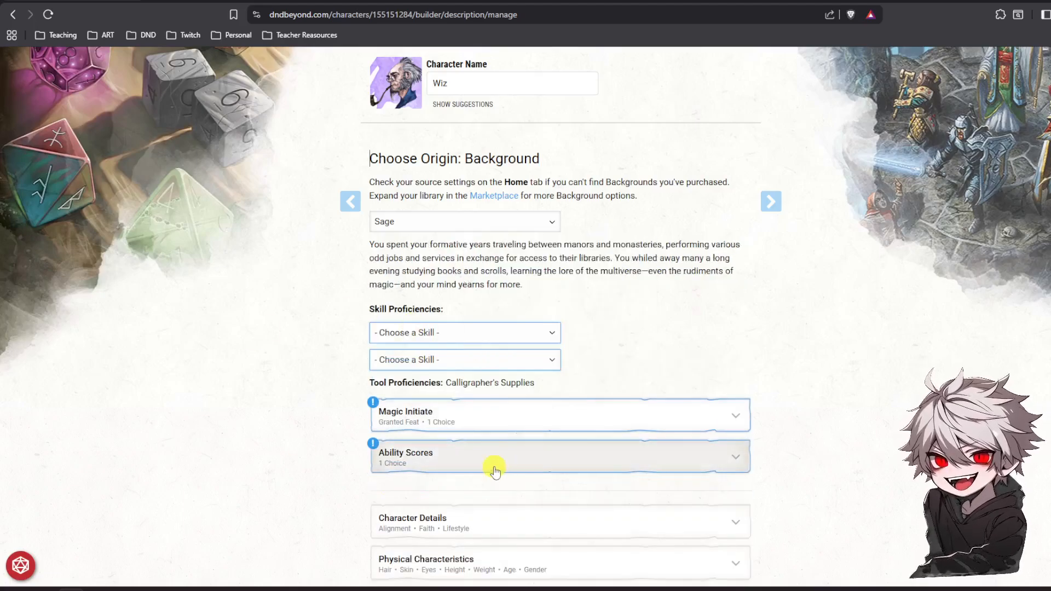
click(495, 471)
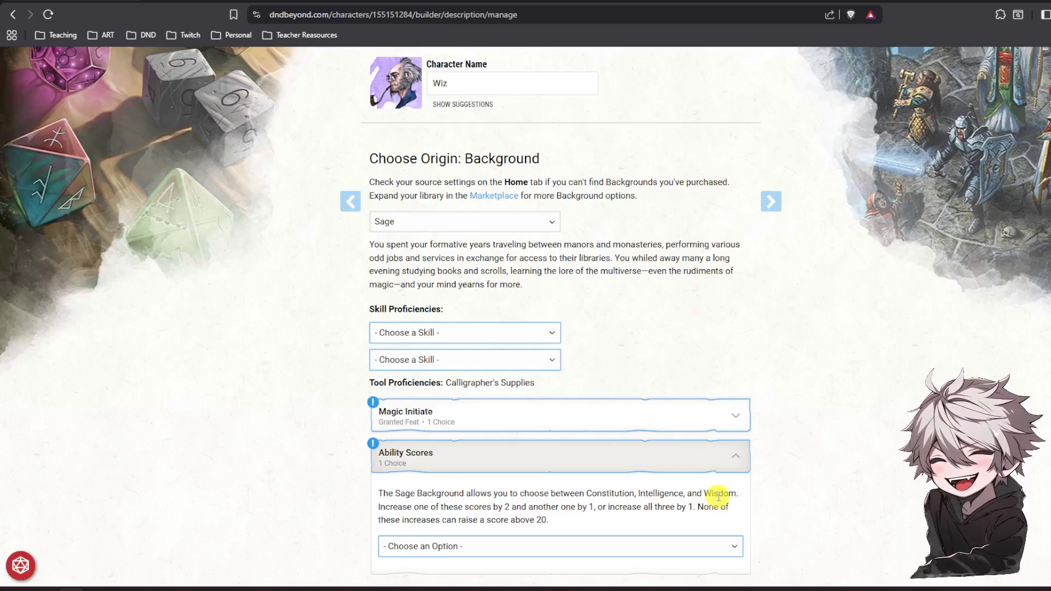
Choose Scribe as the character's background and show its Ability Scores options.
click(446, 222)
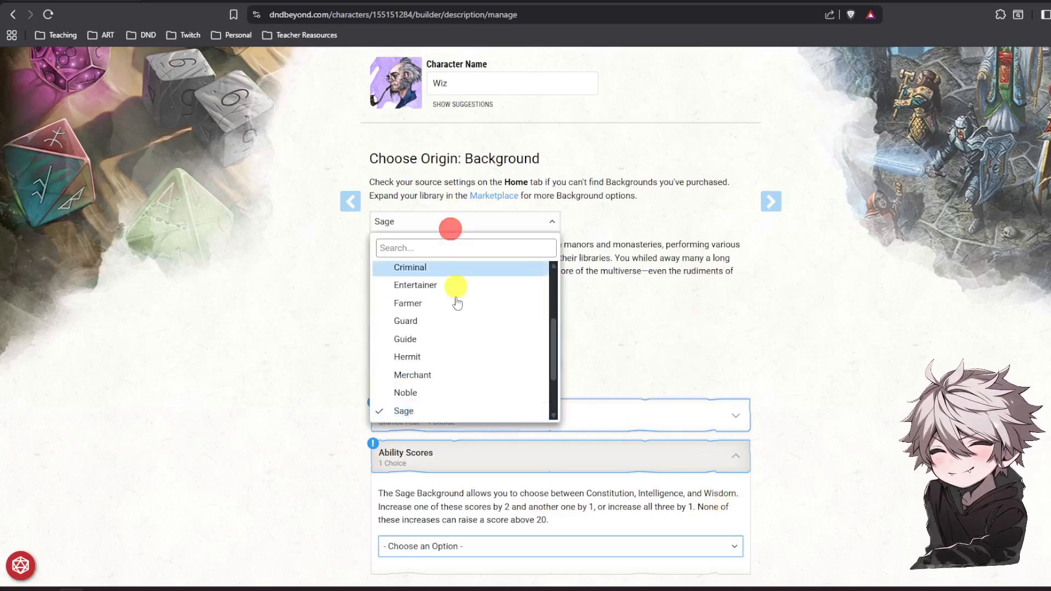
scroll(459, 351, down, 2)
scroll(458, 372, down, 1)
click(477, 376)
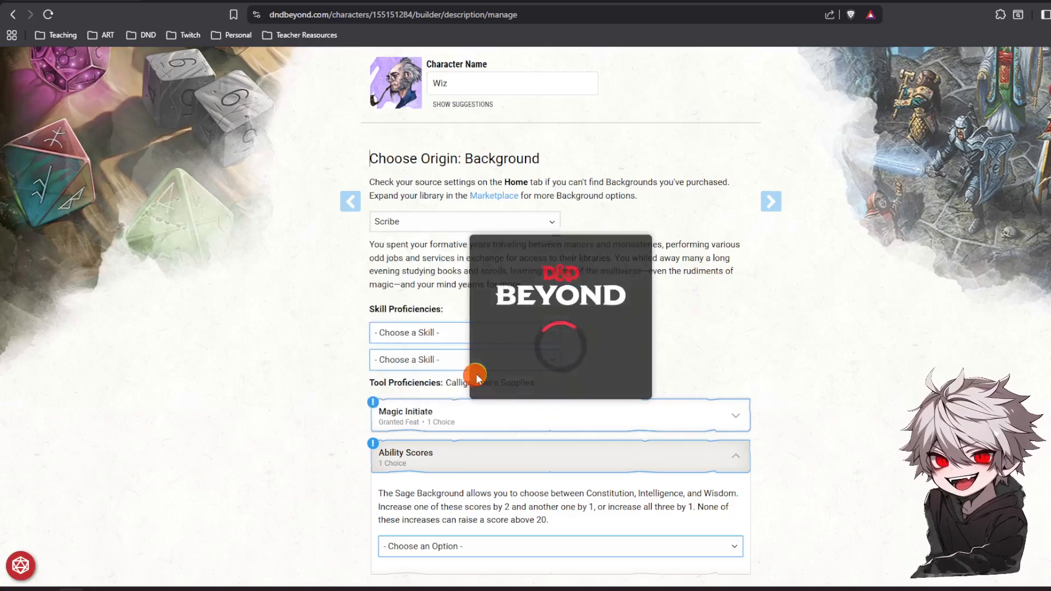
click(463, 423)
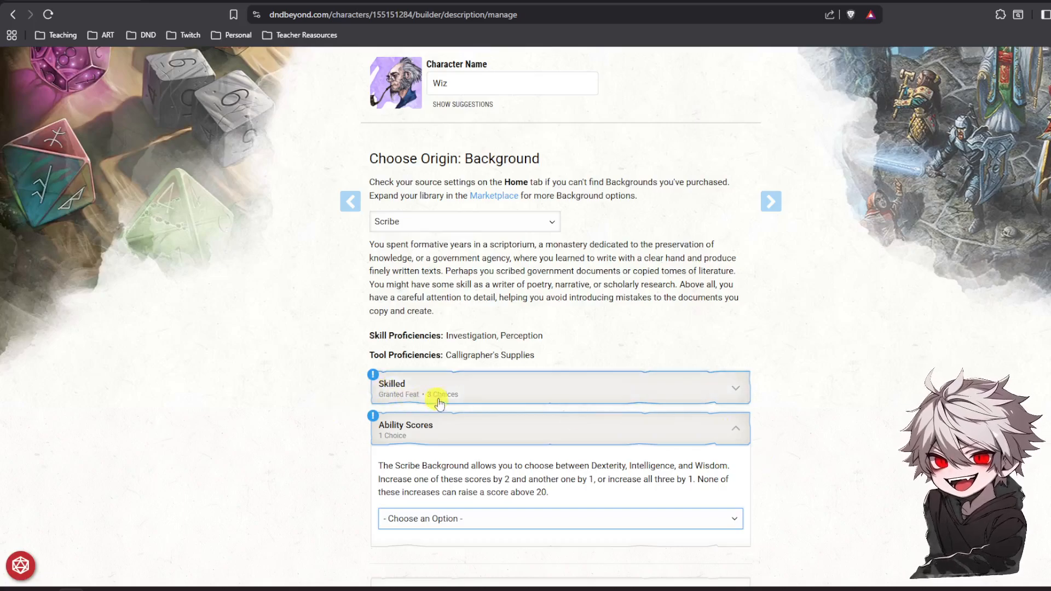
Expand the Skilled granted feat of the Scribe background and choose Insight as its first proficiency.
scroll(416, 476, down, 2)
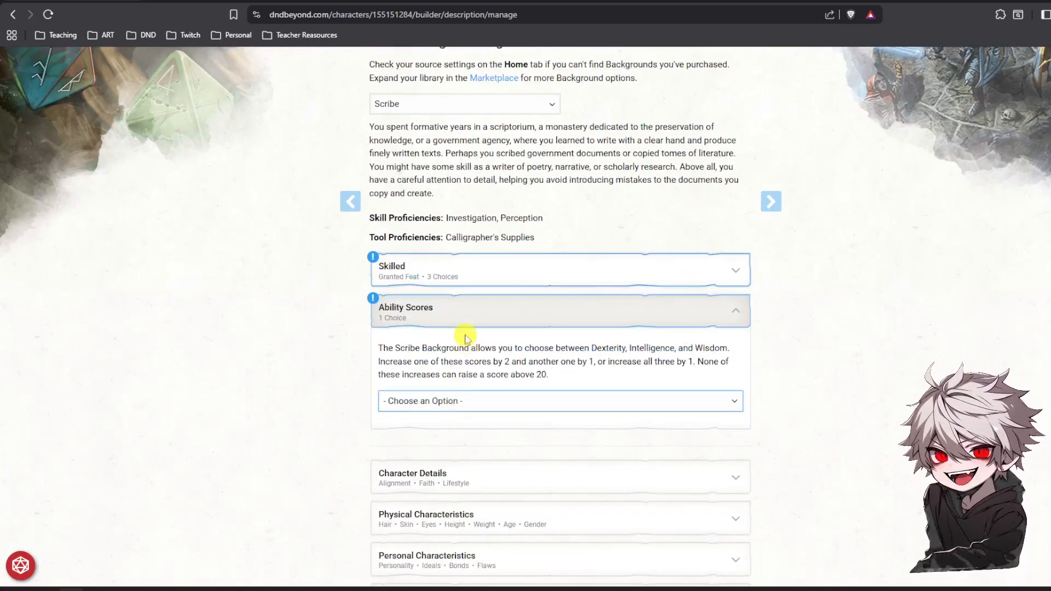
click(460, 278)
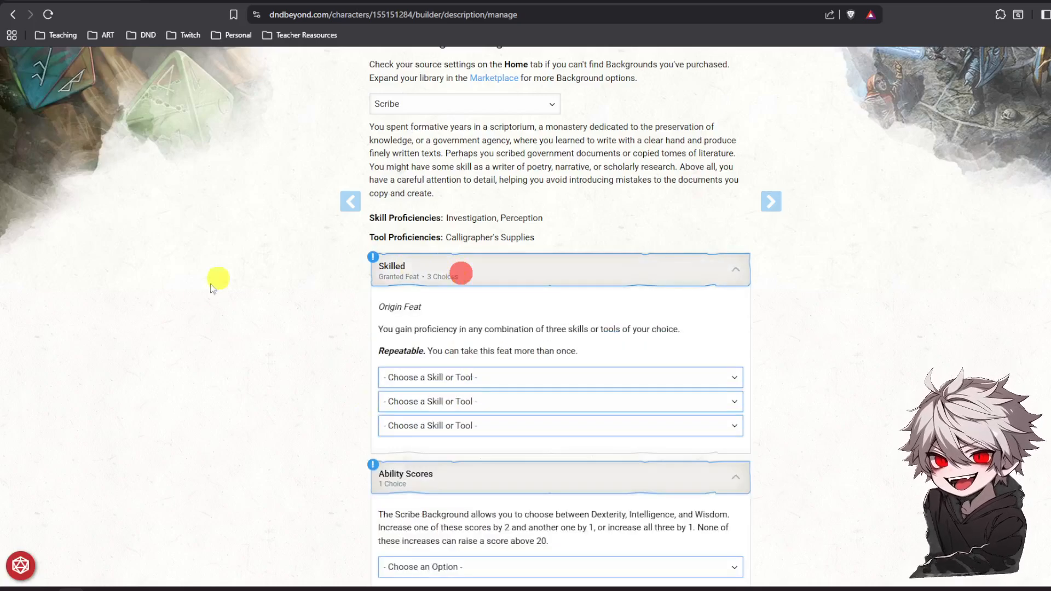
click(549, 376)
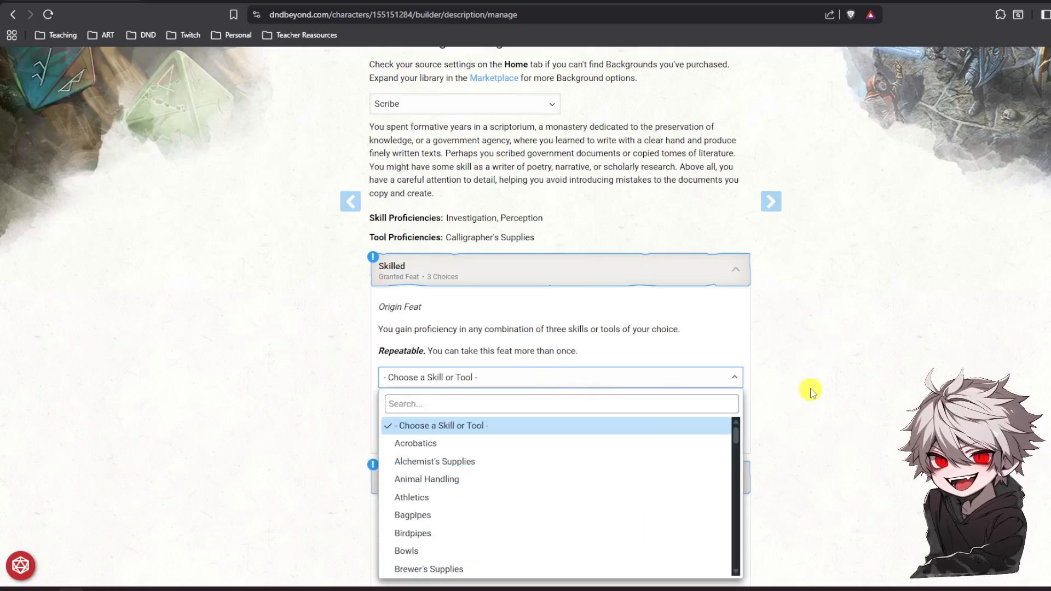
click(782, 365)
scroll(781, 362, down, 2)
click(710, 261)
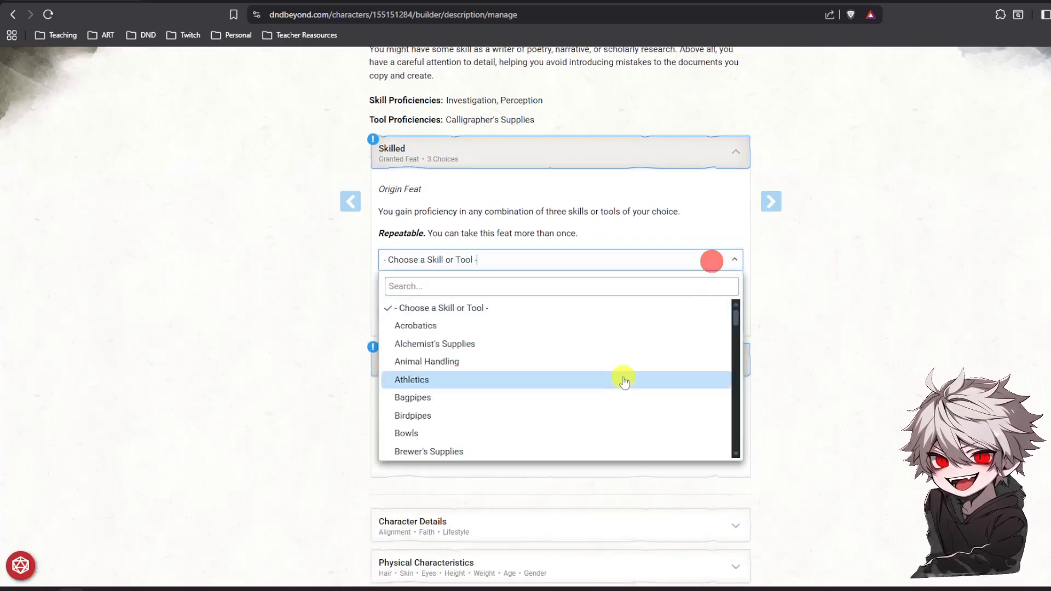
scroll(620, 370, down, 1)
scroll(605, 363, down, 2)
scroll(599, 363, up, 4)
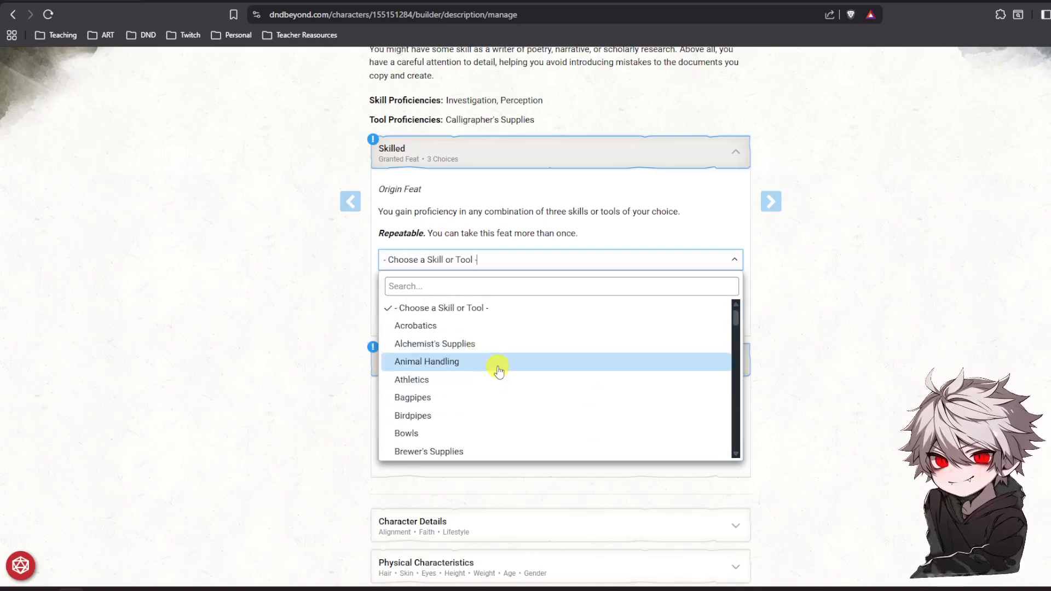
scroll(495, 368, down, 1)
scroll(497, 371, down, 5)
scroll(504, 403, up, 2)
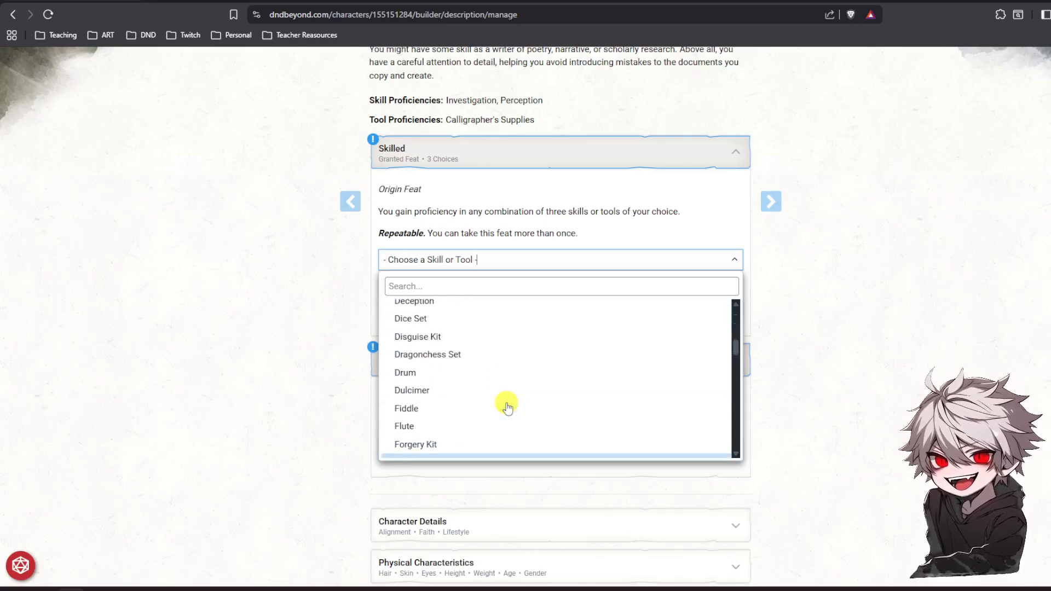
scroll(468, 380, down, 6)
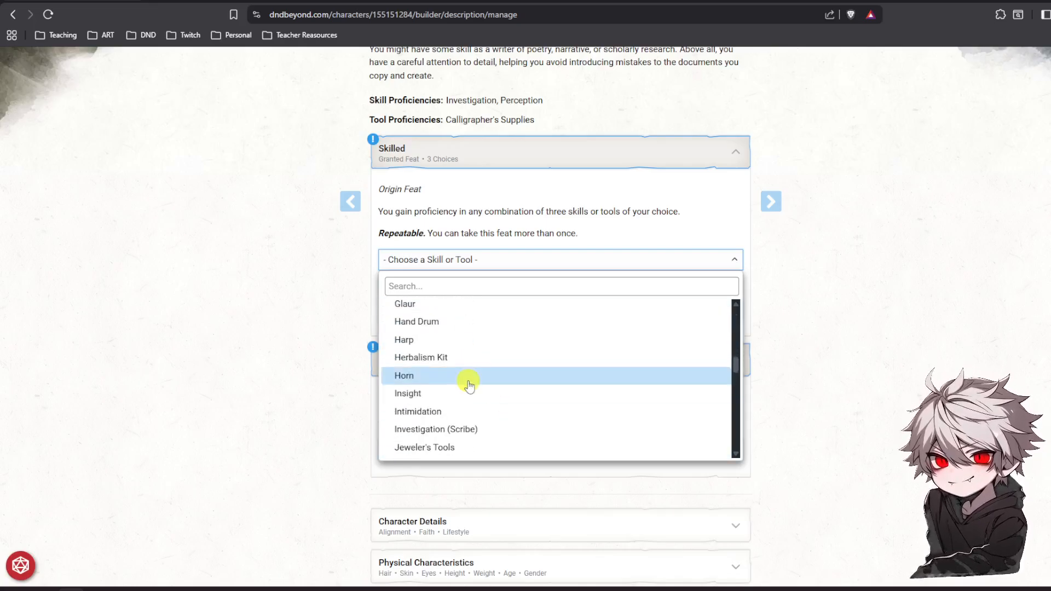
click(423, 393)
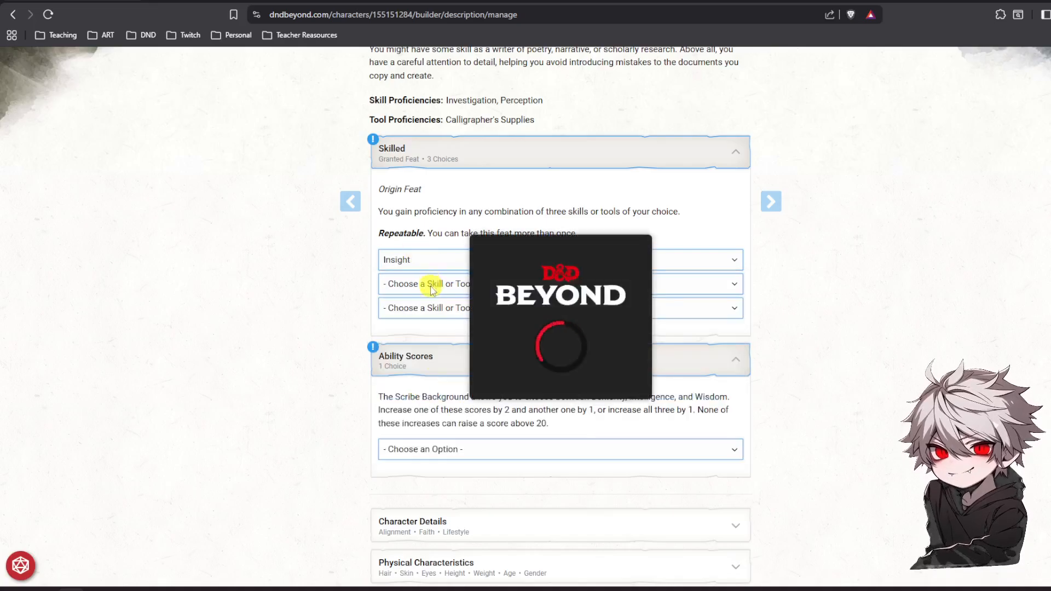
Choose Religion as the second and Alchemist's Supplies as the third proficiency of the Skilled feat.
click(448, 285)
scroll(476, 386, down, 10)
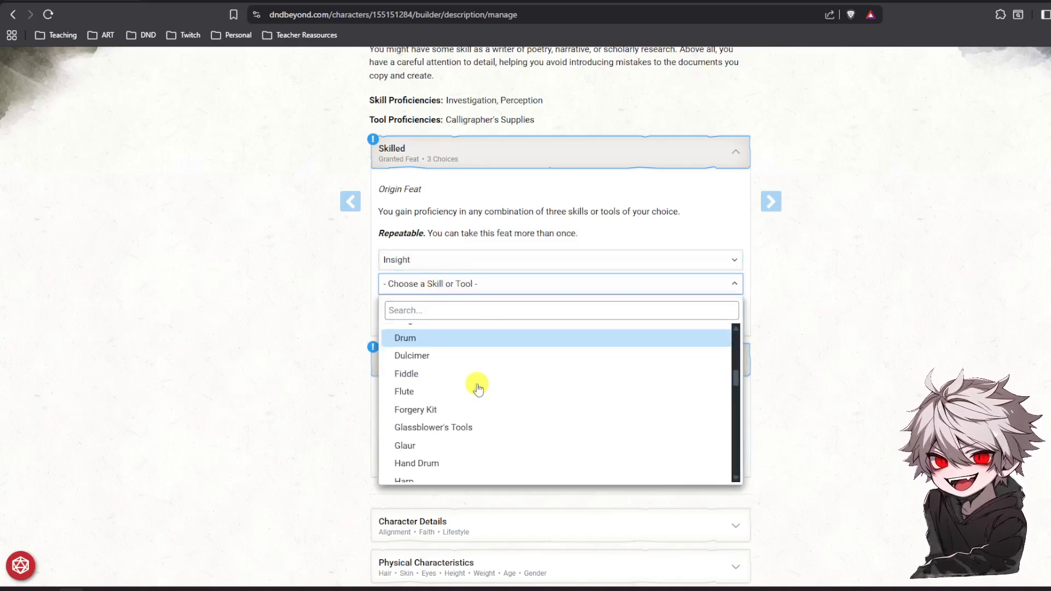
scroll(481, 387, down, 7)
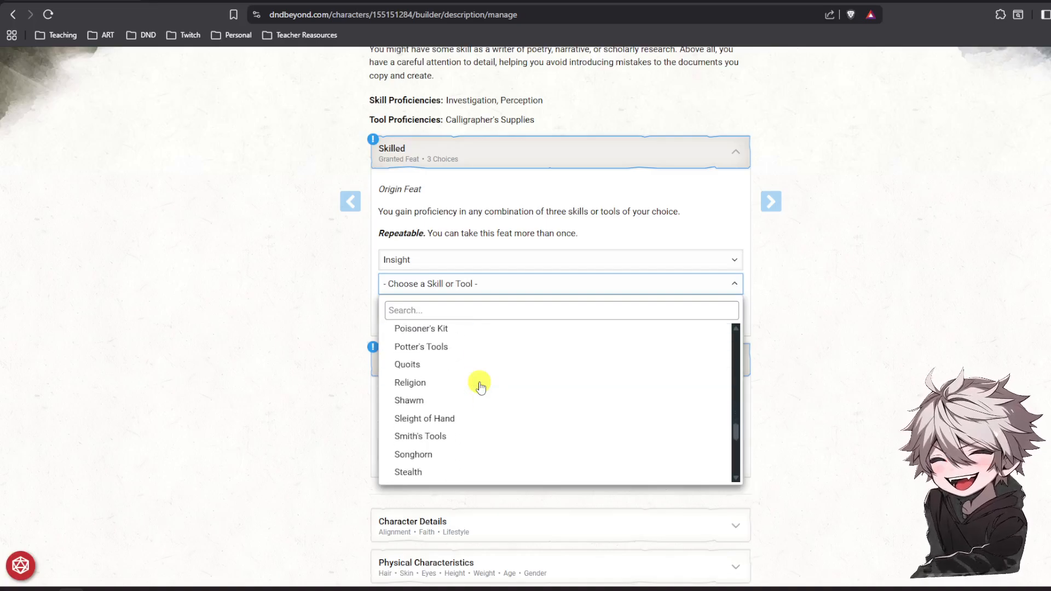
scroll(480, 387, up, 3)
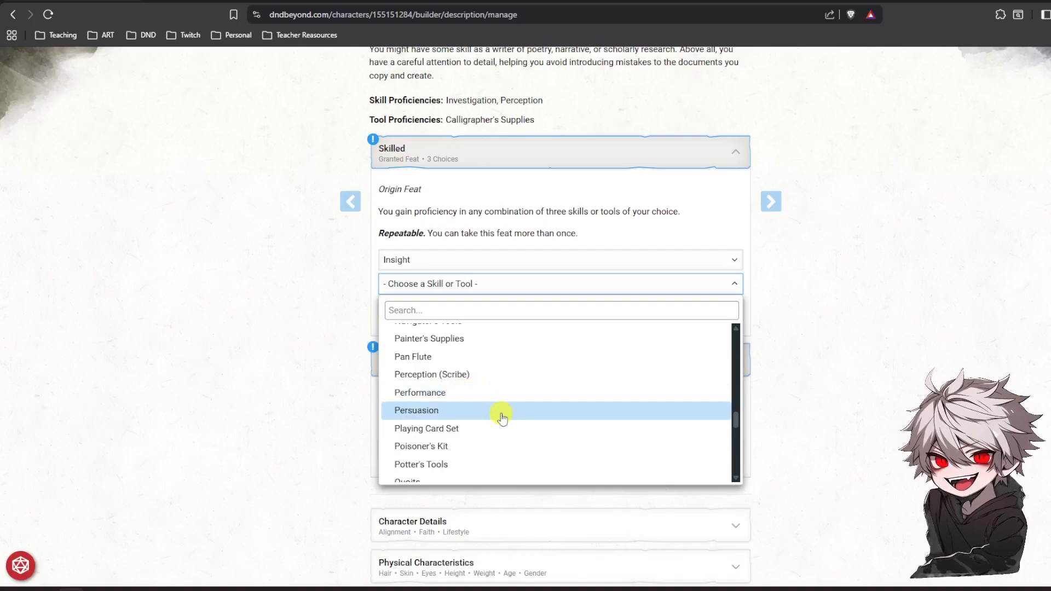
scroll(500, 413, down, 4)
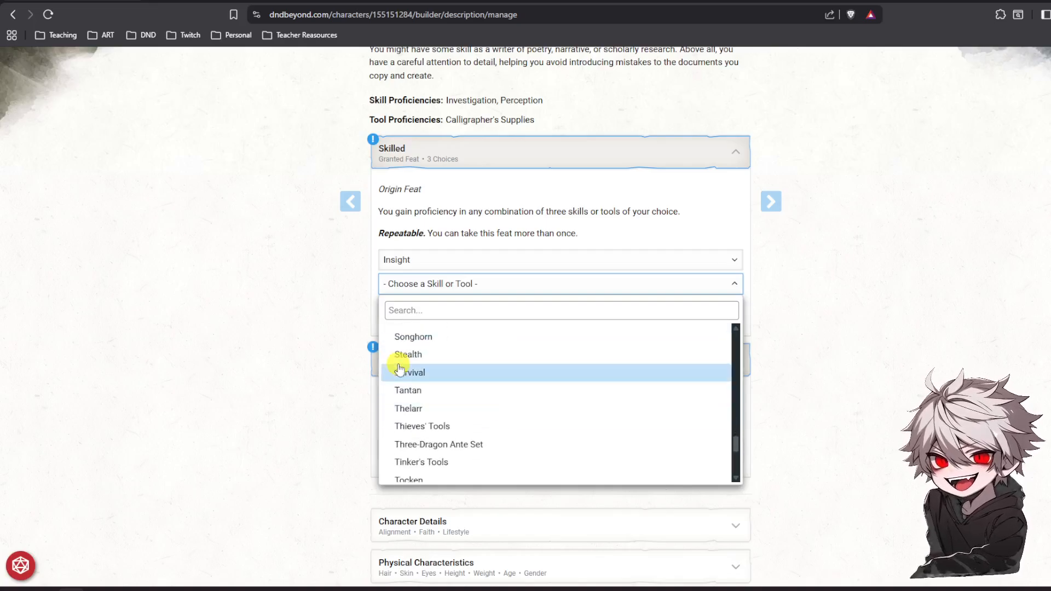
scroll(412, 363, down, 3)
scroll(432, 405, down, 2)
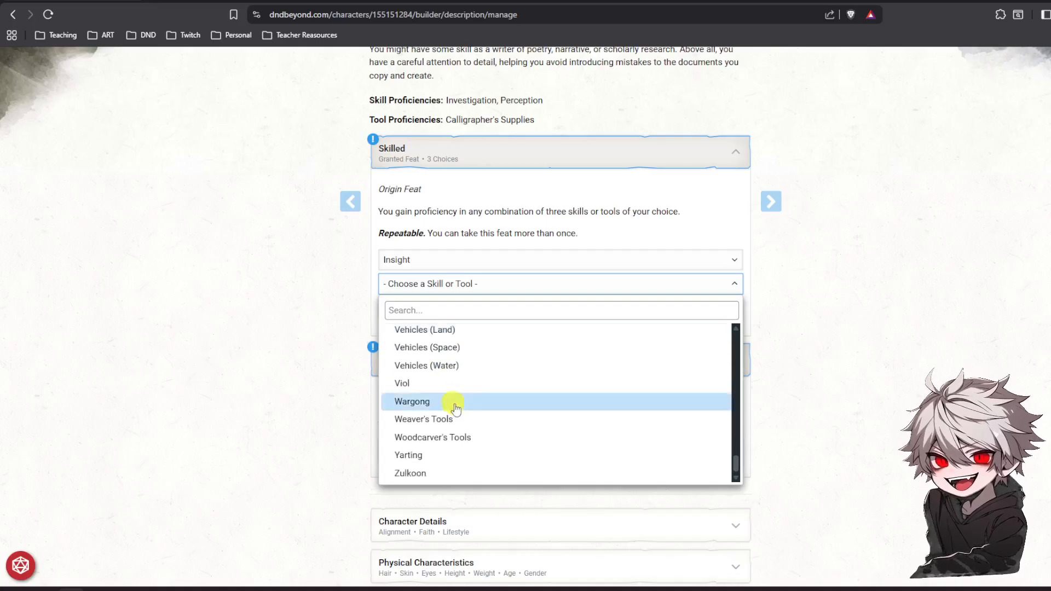
scroll(475, 416, up, 8)
scroll(448, 421, up, 1)
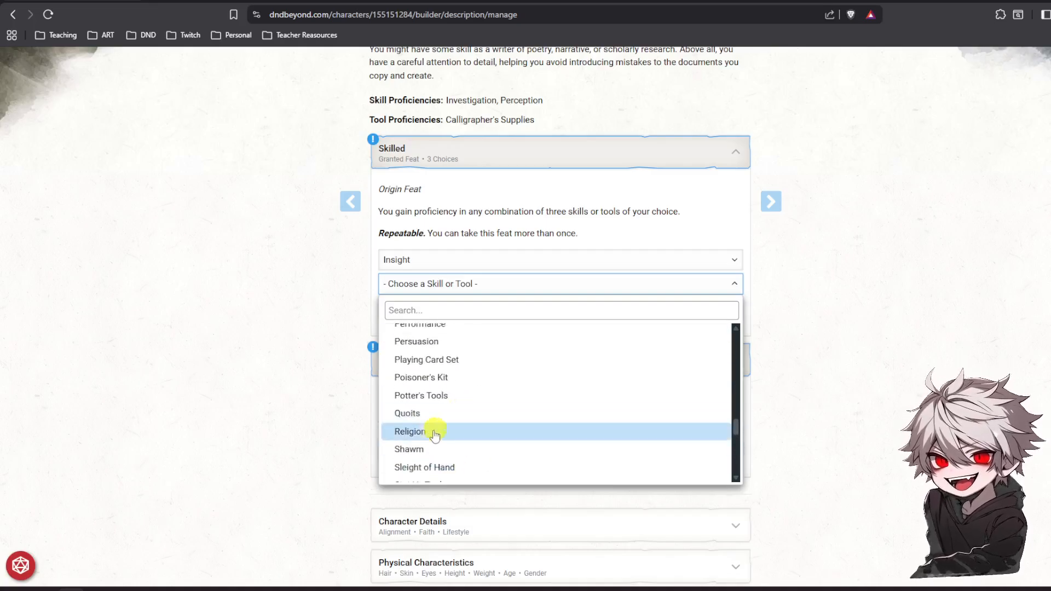
click(421, 432)
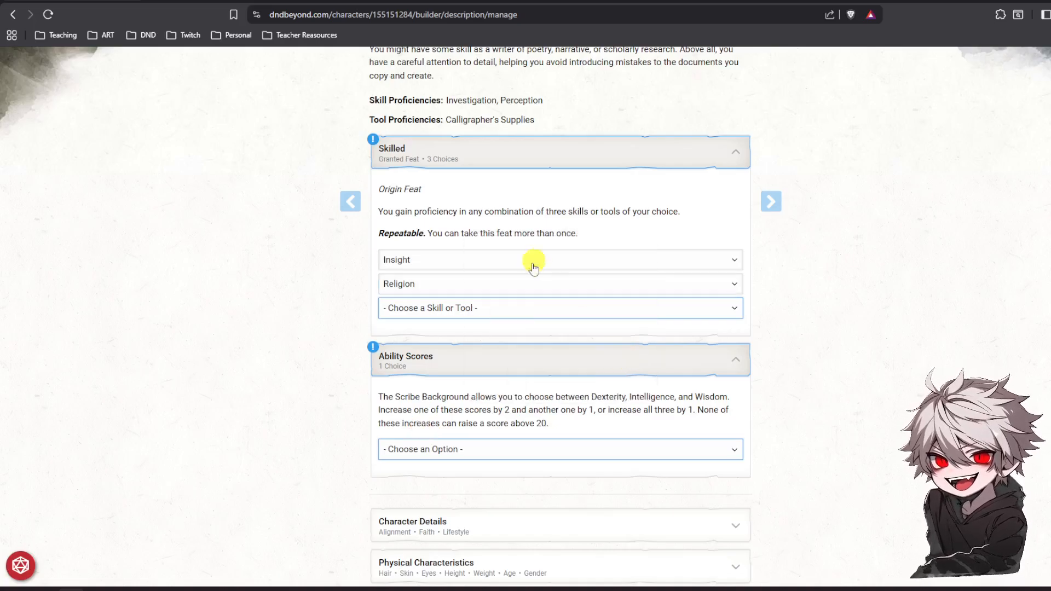
click(482, 305)
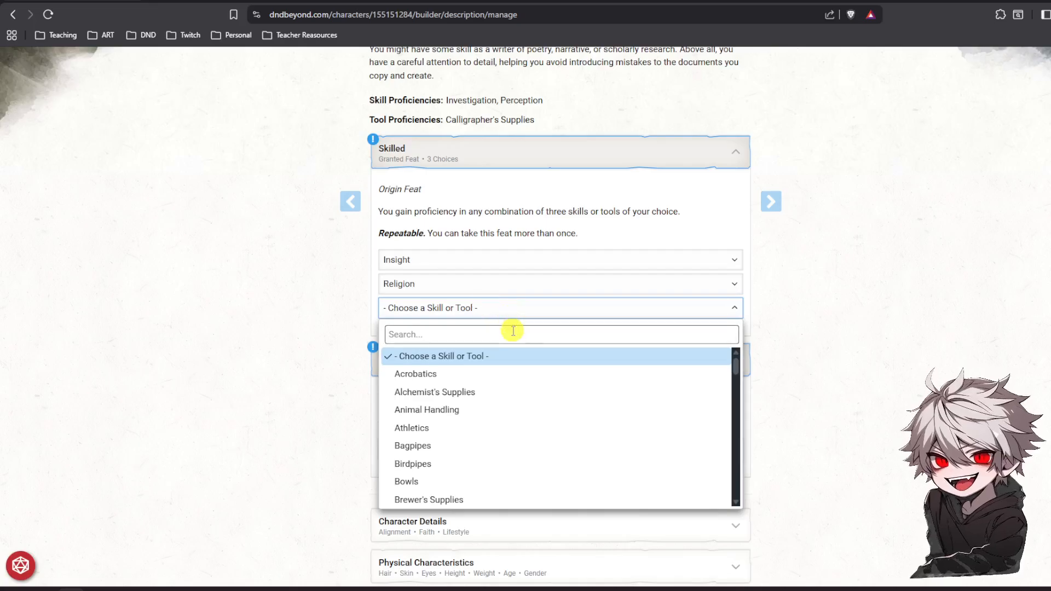
click(466, 394)
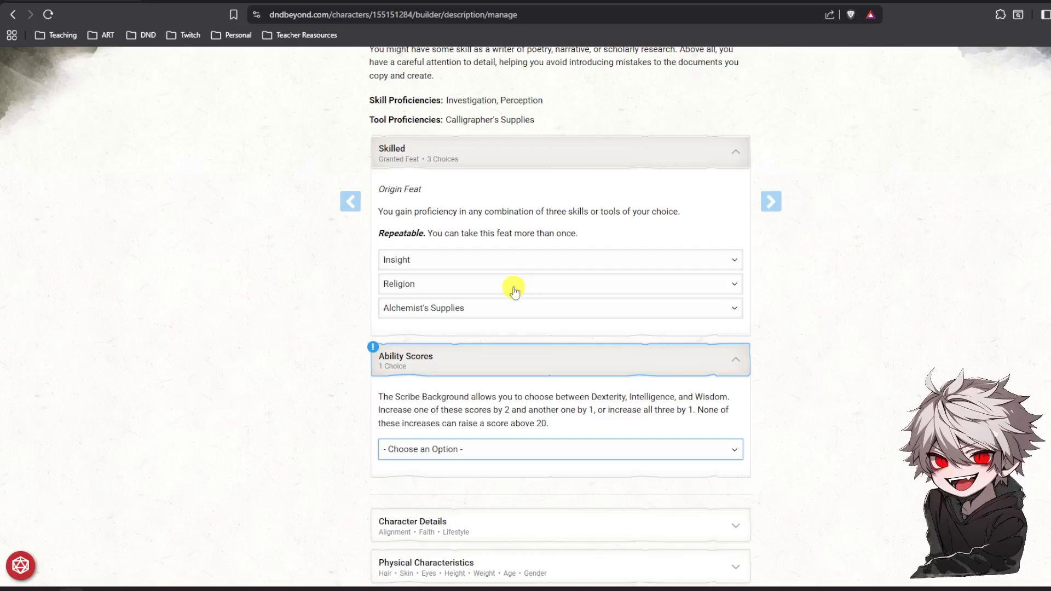
Set the Scribe background's ability score choice to Increase three scores (+1 / +1 / +1).
scroll(514, 291, down, 2)
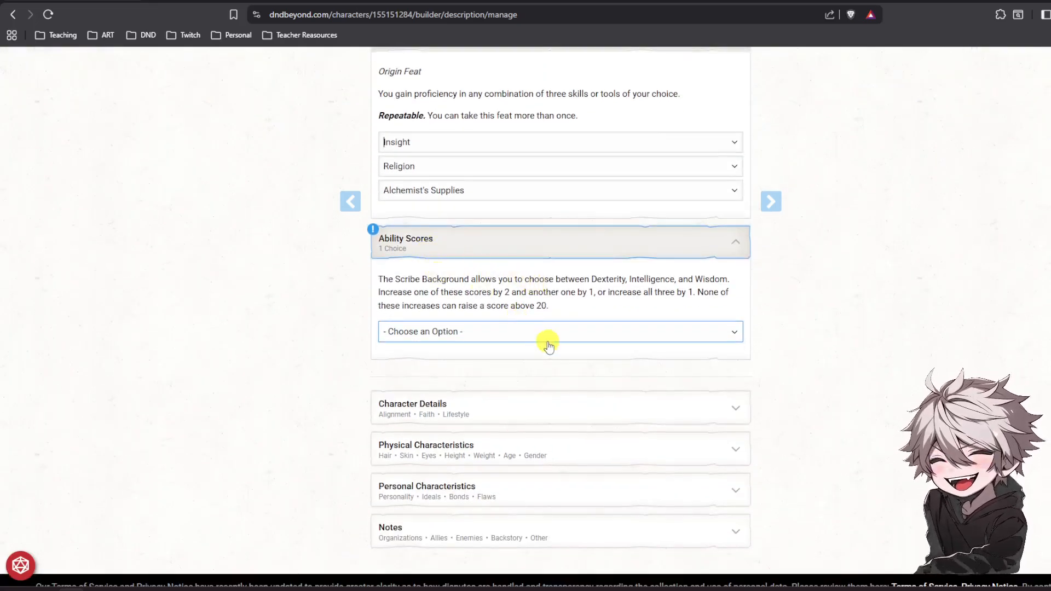
scroll(547, 344, up, 8)
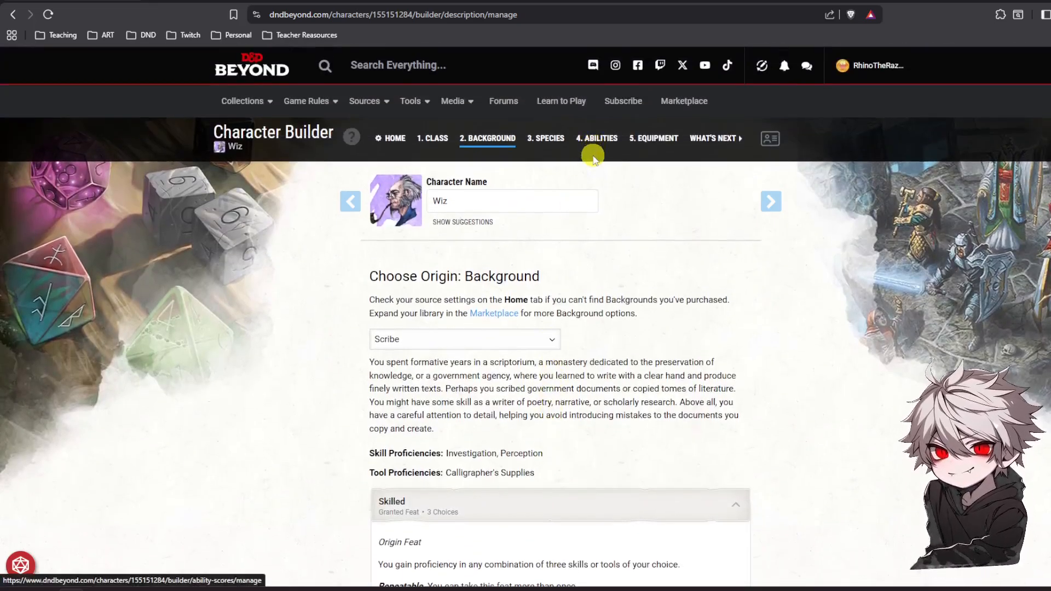
scroll(594, 170, down, 7)
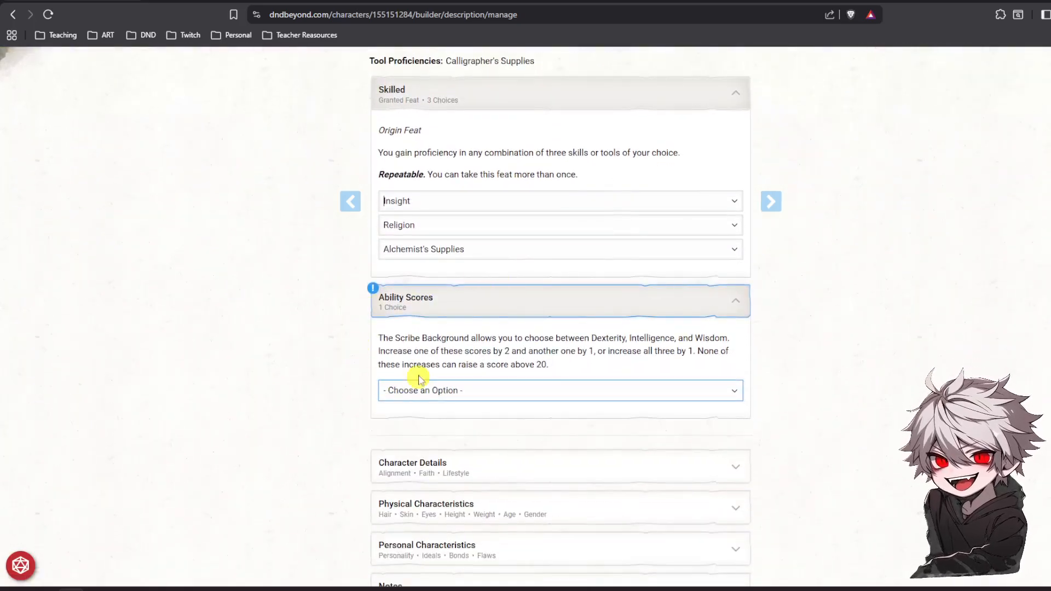
click(567, 398)
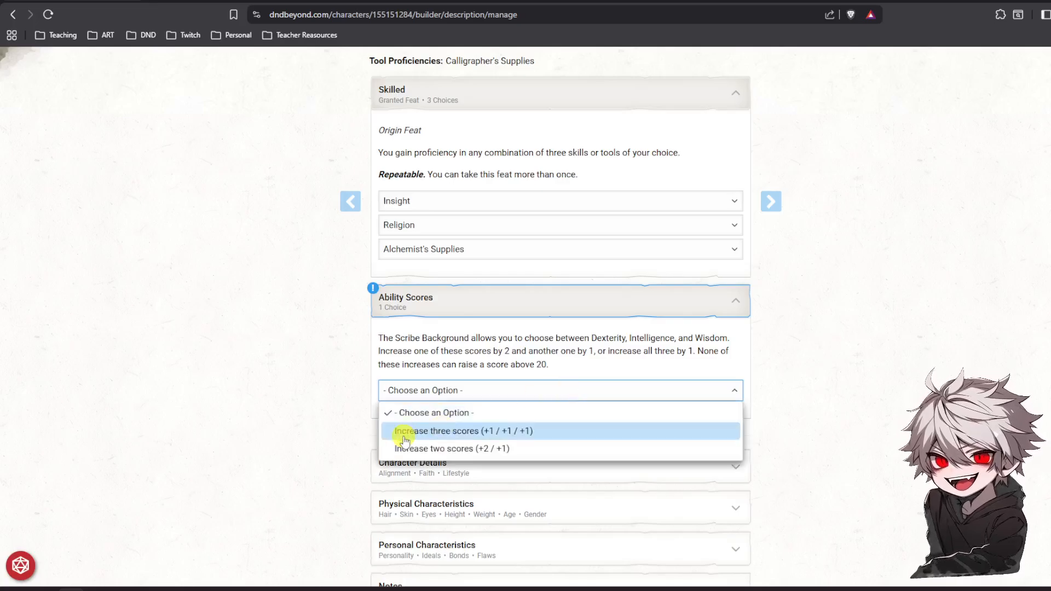
click(526, 433)
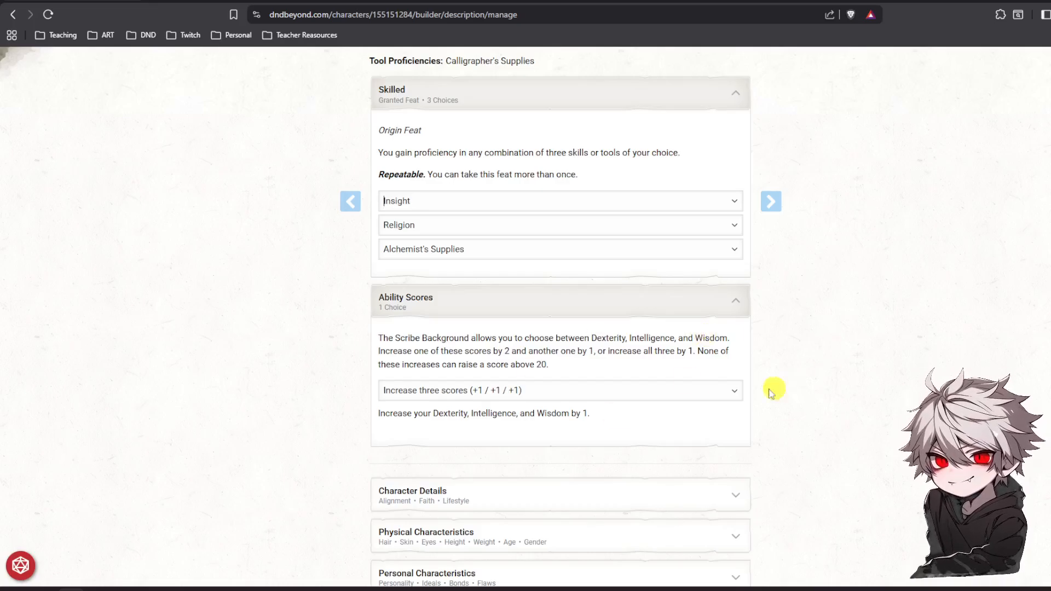
In Character Details, set the alignment to Neutral and the lifestyle to Modest (1GP).
scroll(782, 393, down, 2)
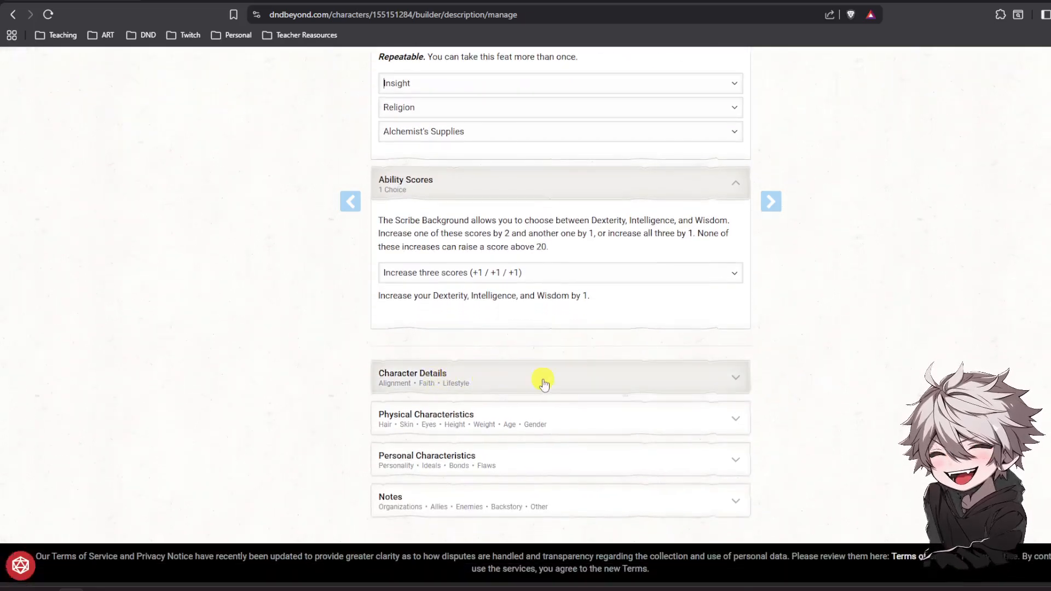
click(546, 383)
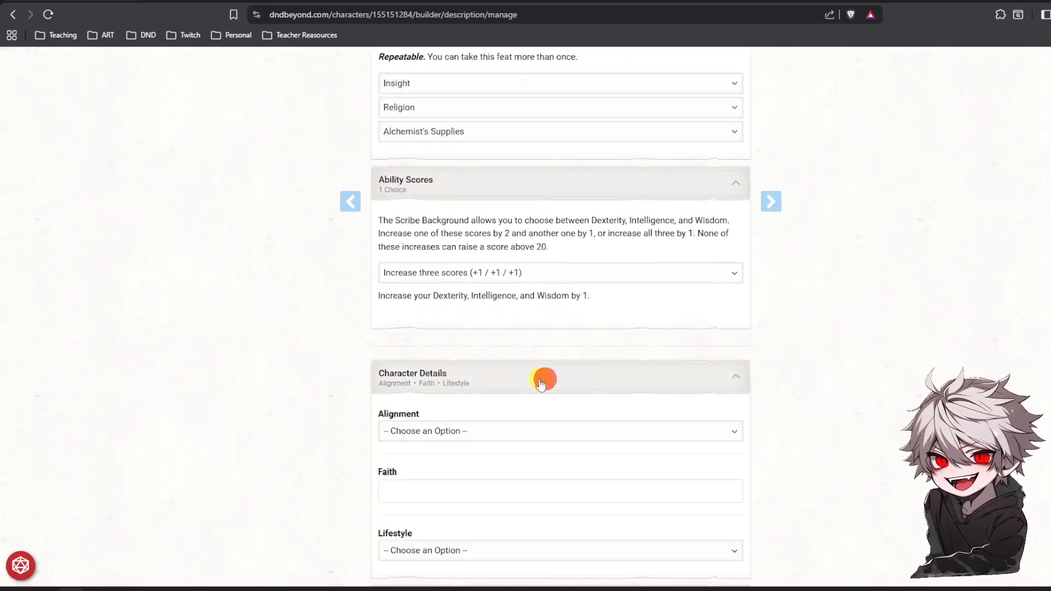
click(452, 432)
click(459, 389)
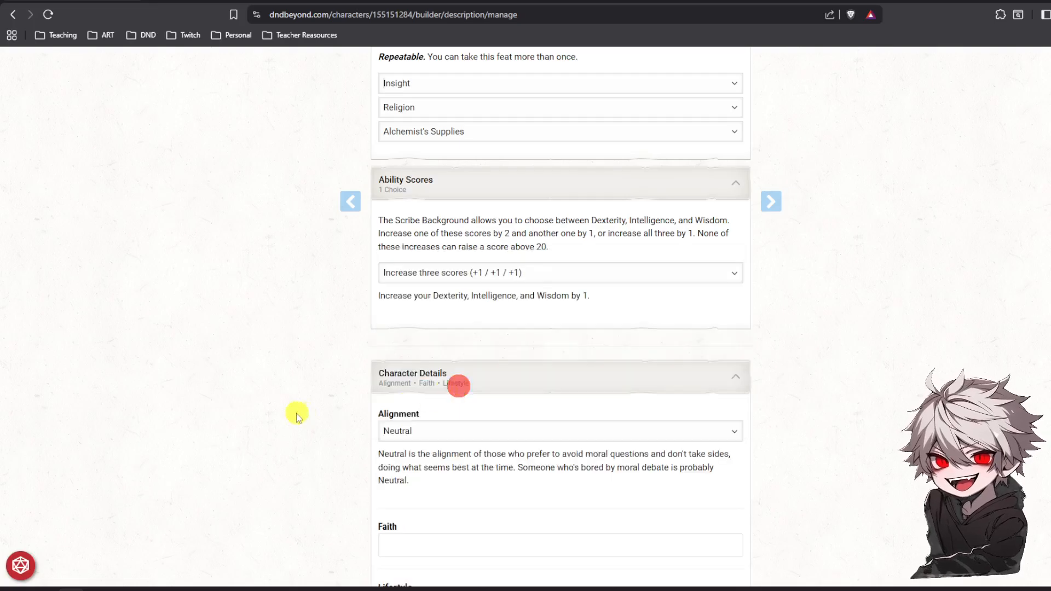
scroll(314, 399, down, 3)
click(443, 428)
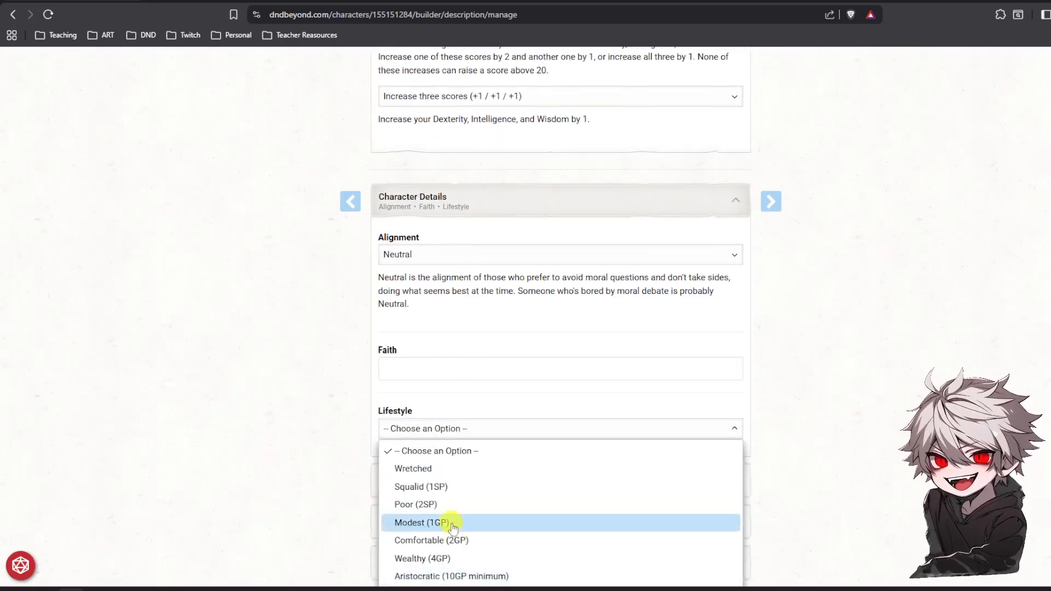
click(443, 523)
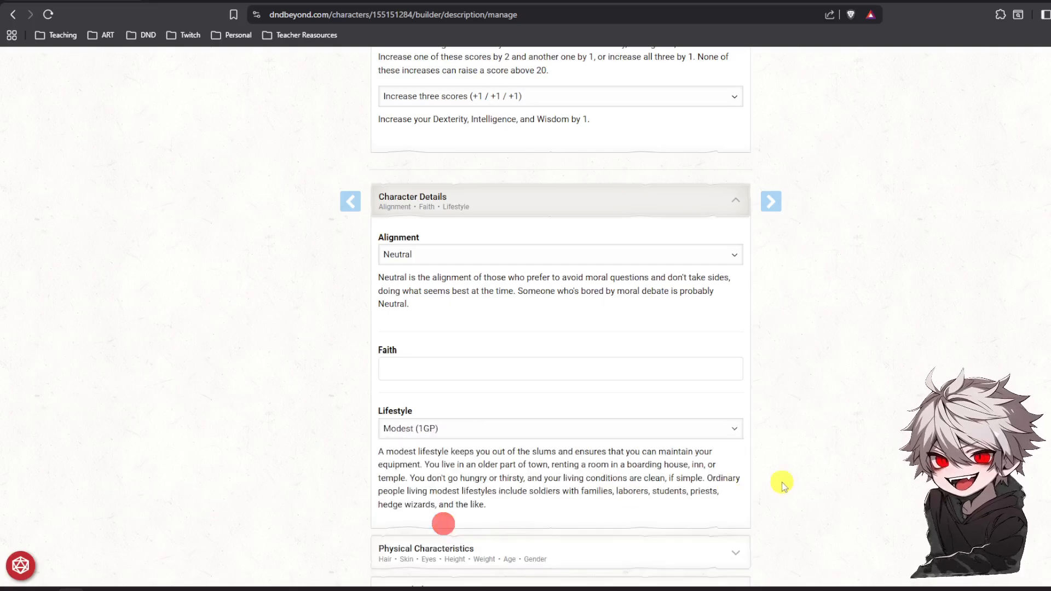
Expand the Physical Characteristics section of the background page to view its fields.
scroll(821, 435, down, 2)
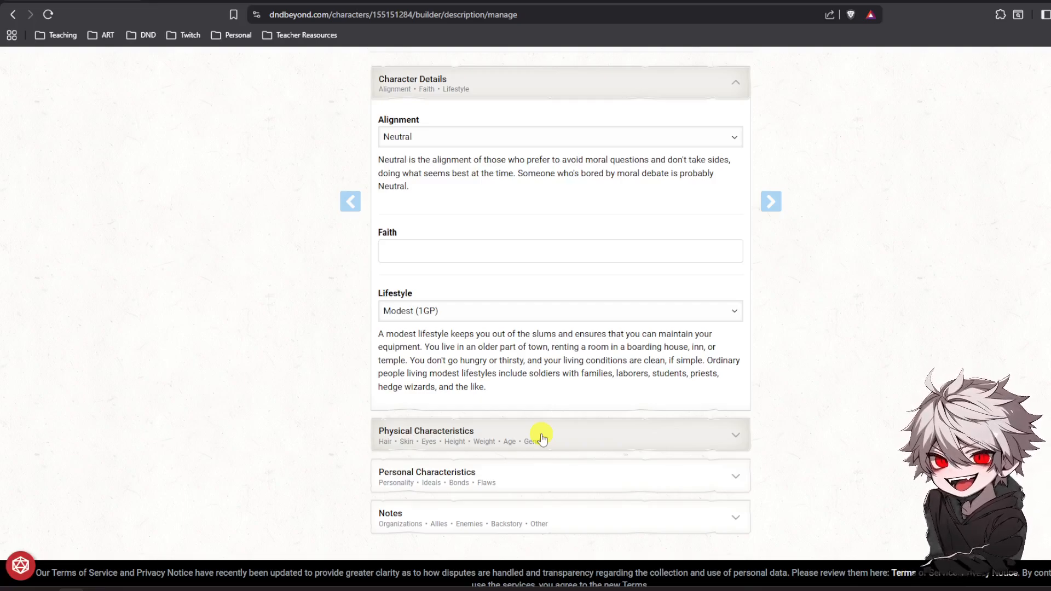
click(541, 435)
scroll(558, 510, up, 6)
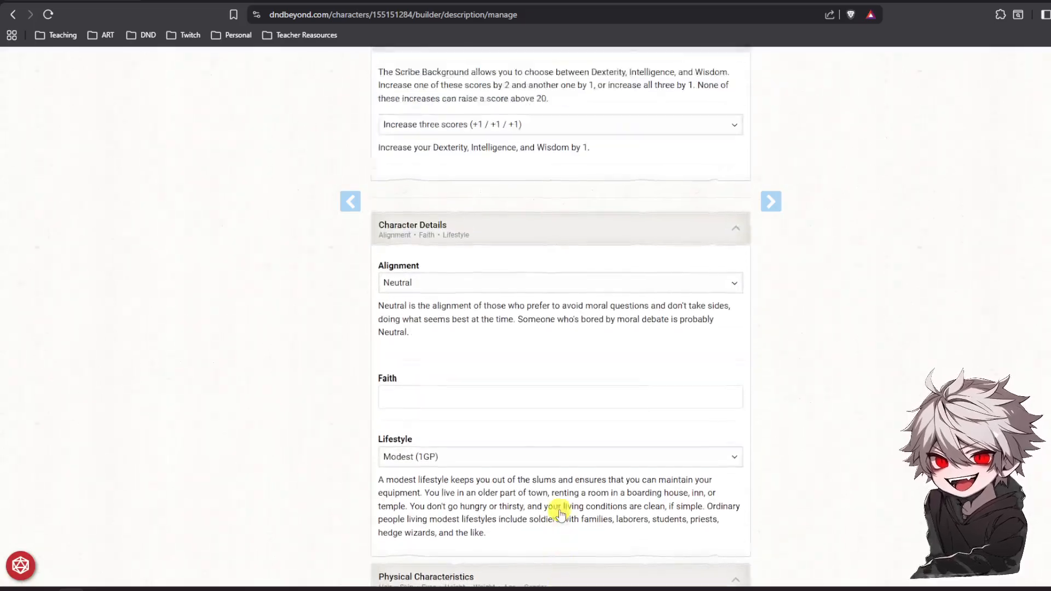
scroll(560, 513, up, 10)
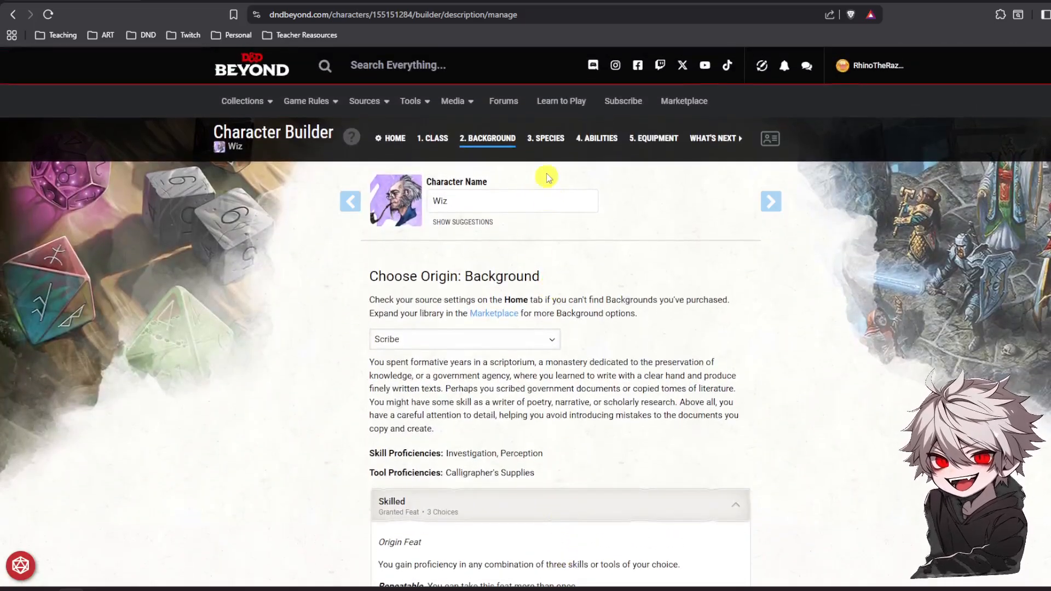
Go to the species choice, hide legacy content and confirm Human from the Core Rules as the character's species.
click(548, 141)
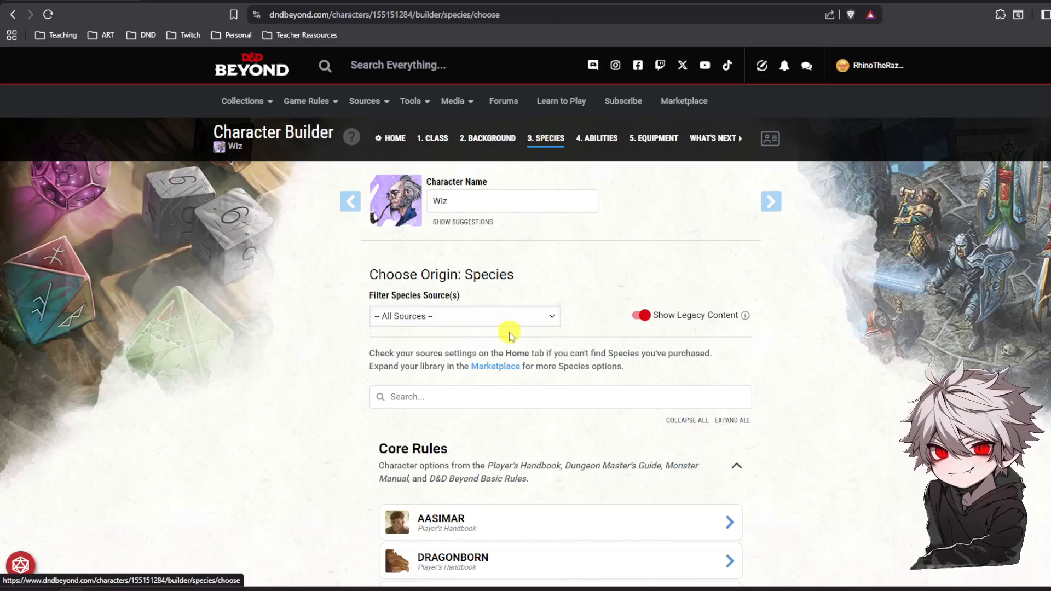
click(640, 315)
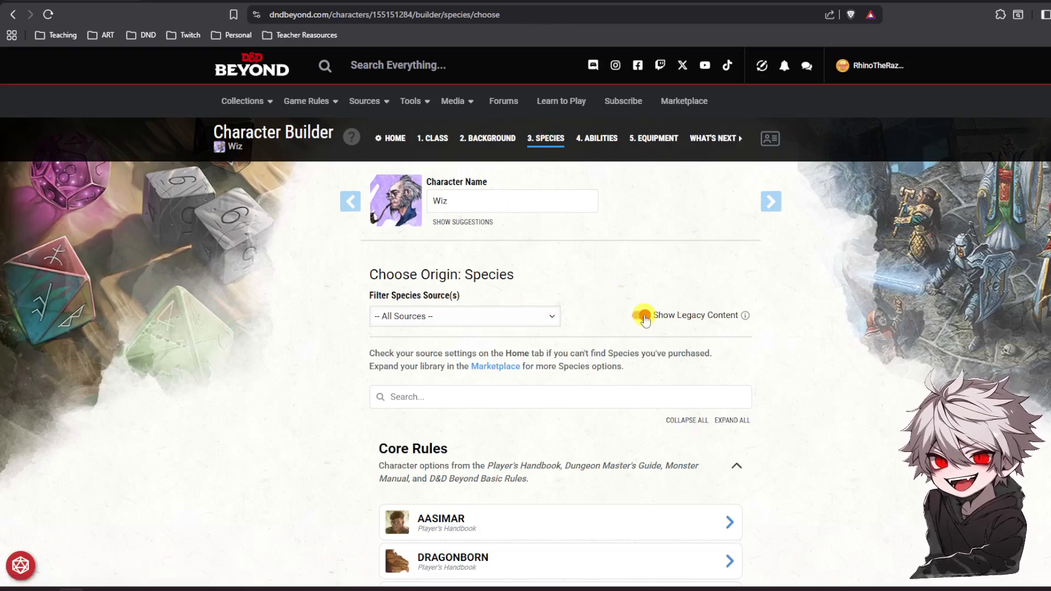
scroll(602, 317, down, 8)
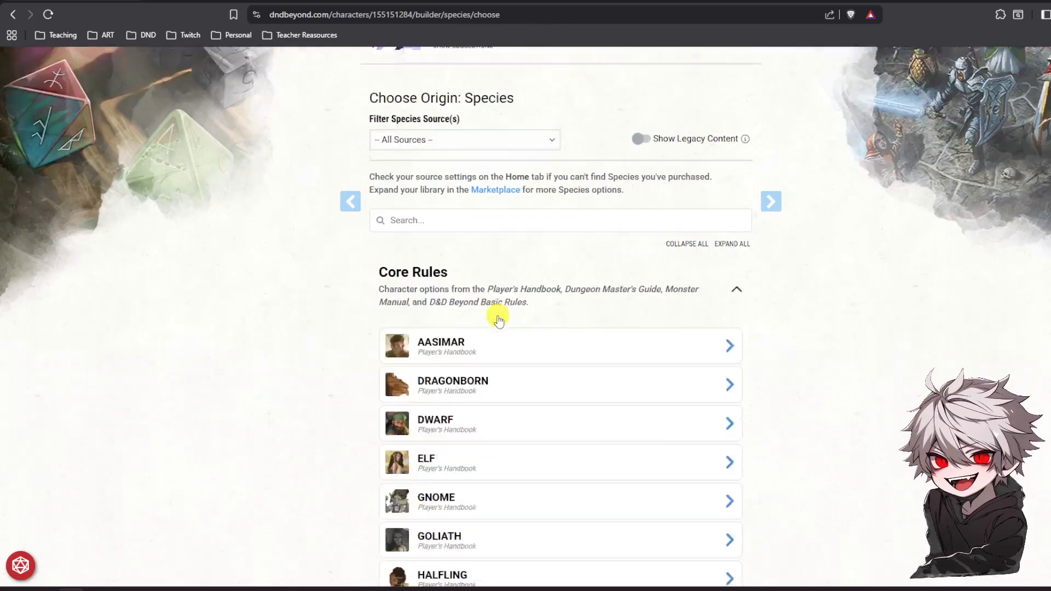
scroll(457, 328, up, 3)
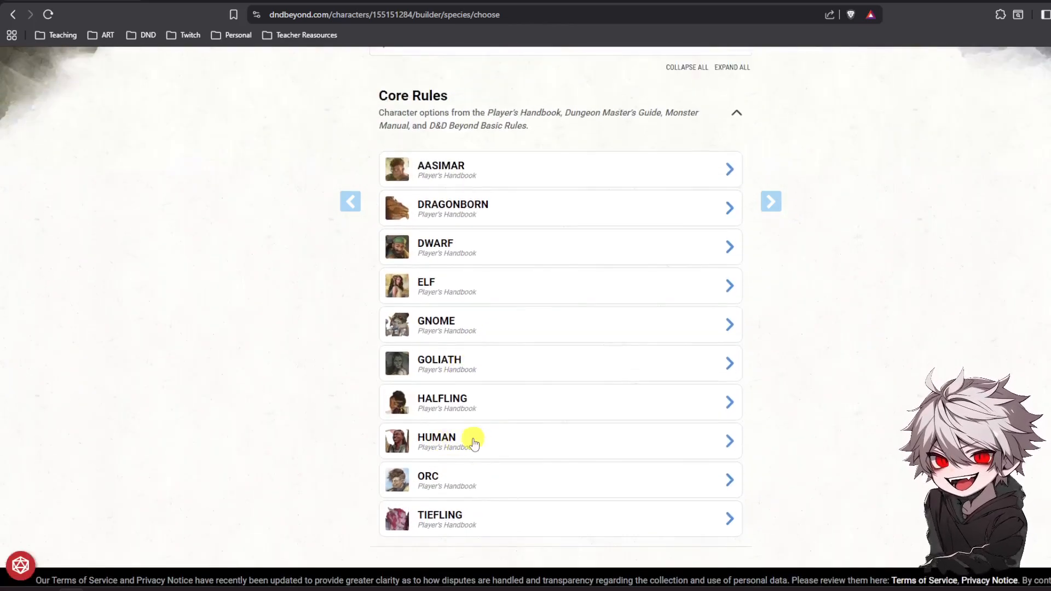
click(469, 438)
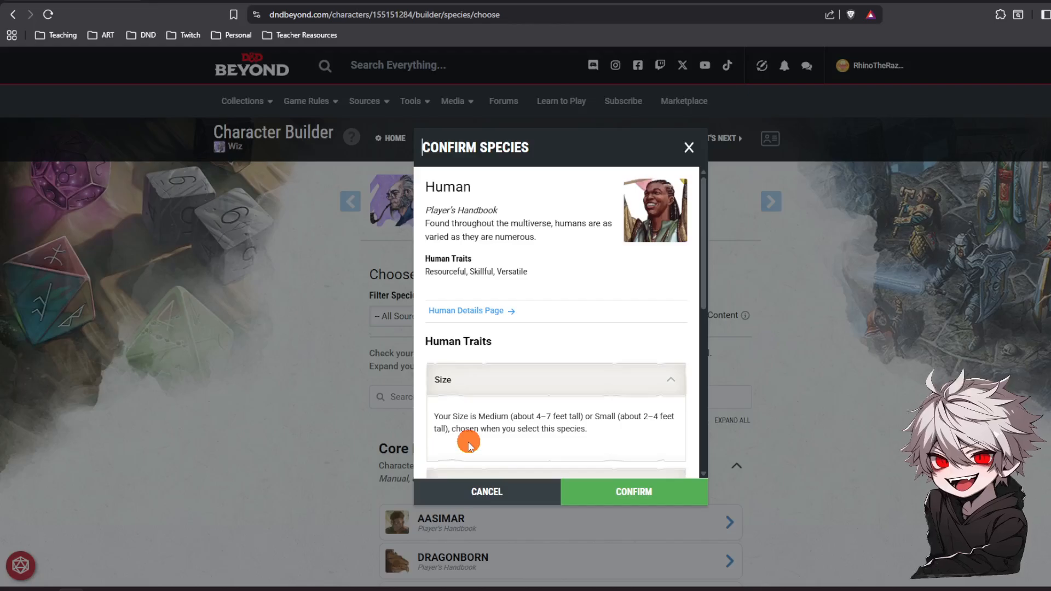
click(637, 490)
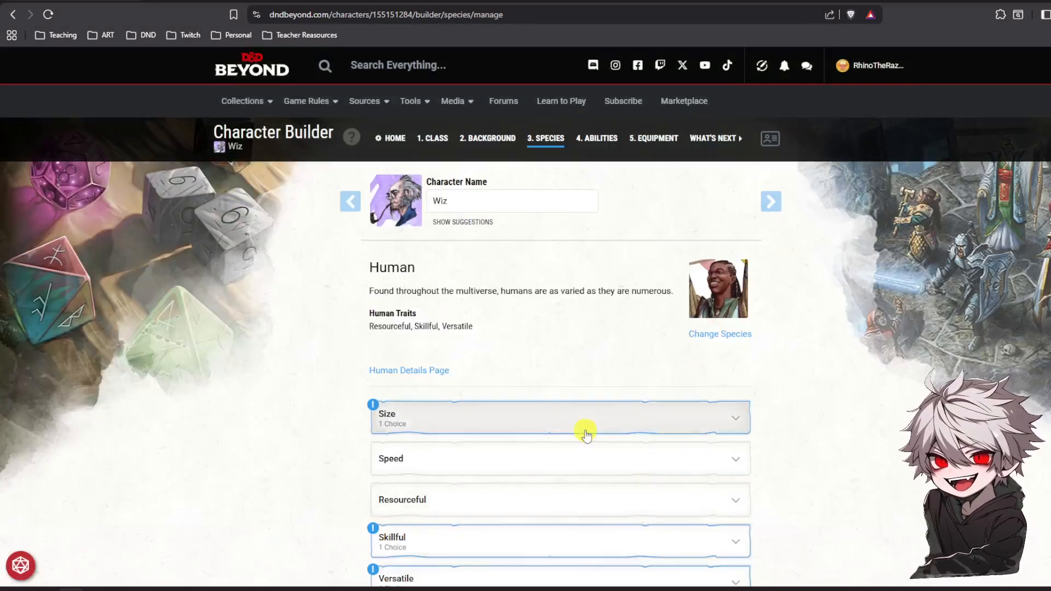
Set the Human's size to Medium and expand the Resourceful trait to read its description.
scroll(561, 380, down, 2)
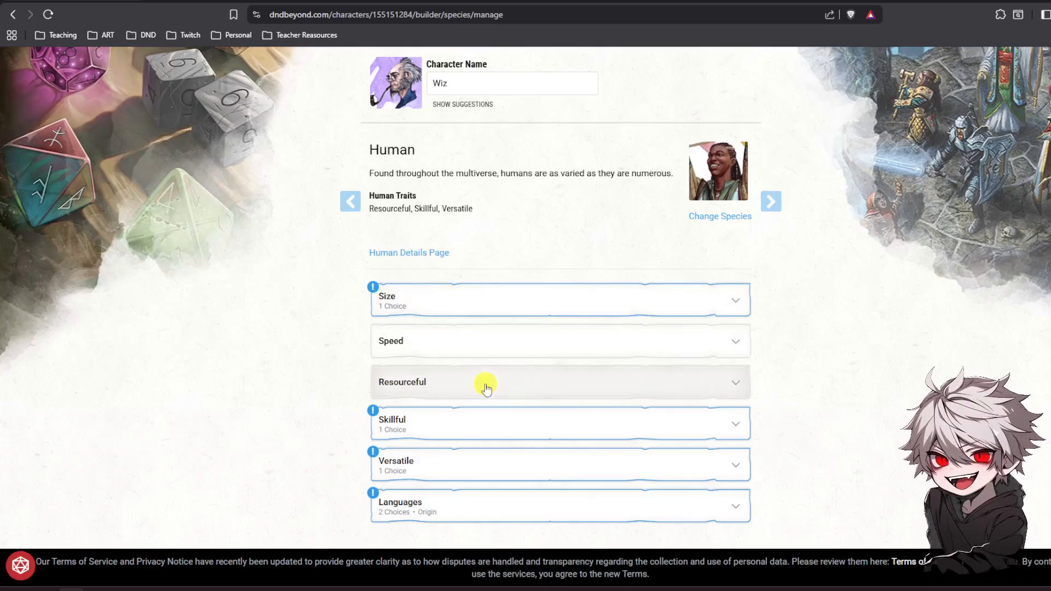
click(424, 298)
click(498, 371)
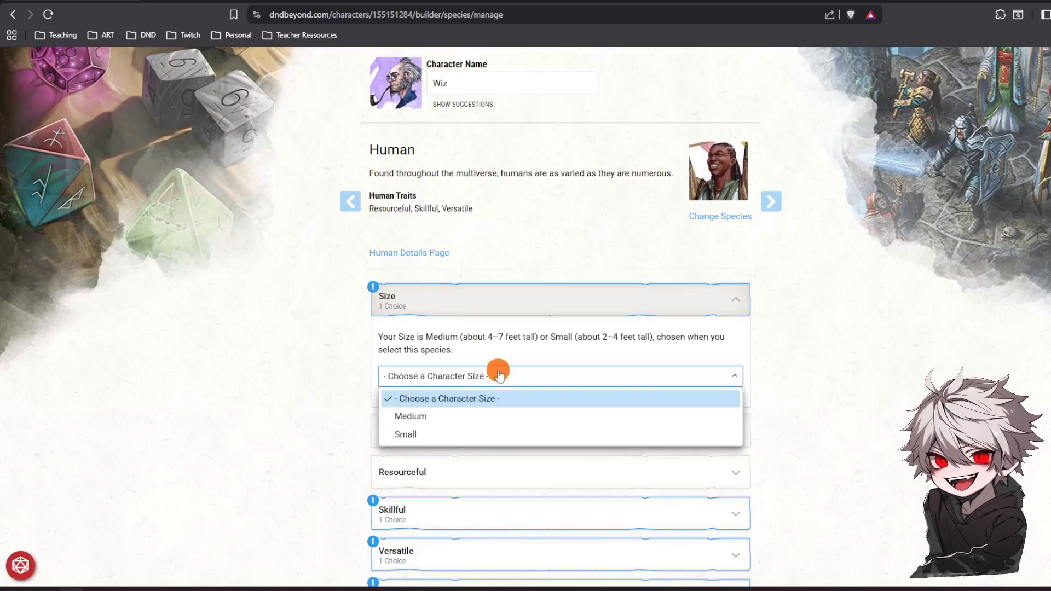
click(423, 417)
scroll(369, 394, down, 2)
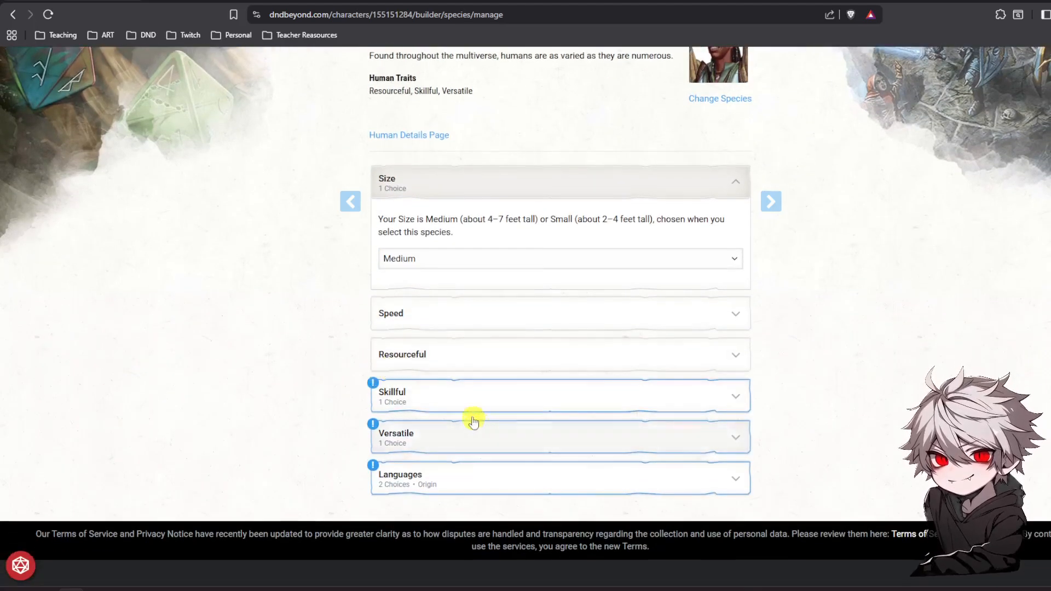
click(445, 355)
scroll(446, 357, down, 2)
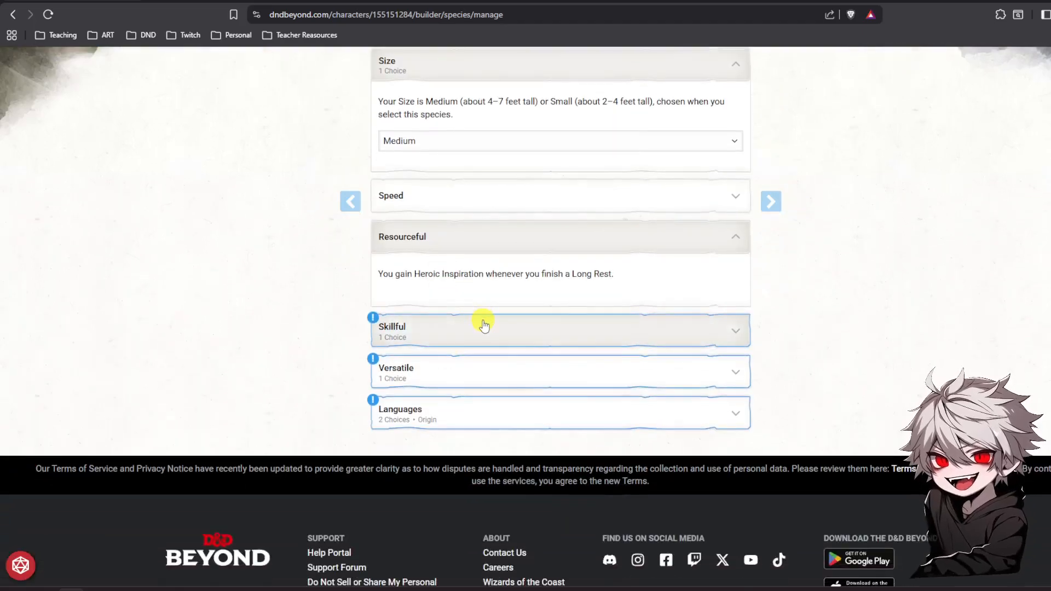
Expand the Human's Skillful trait and choose Medicine as its skill proficiency.
click(485, 326)
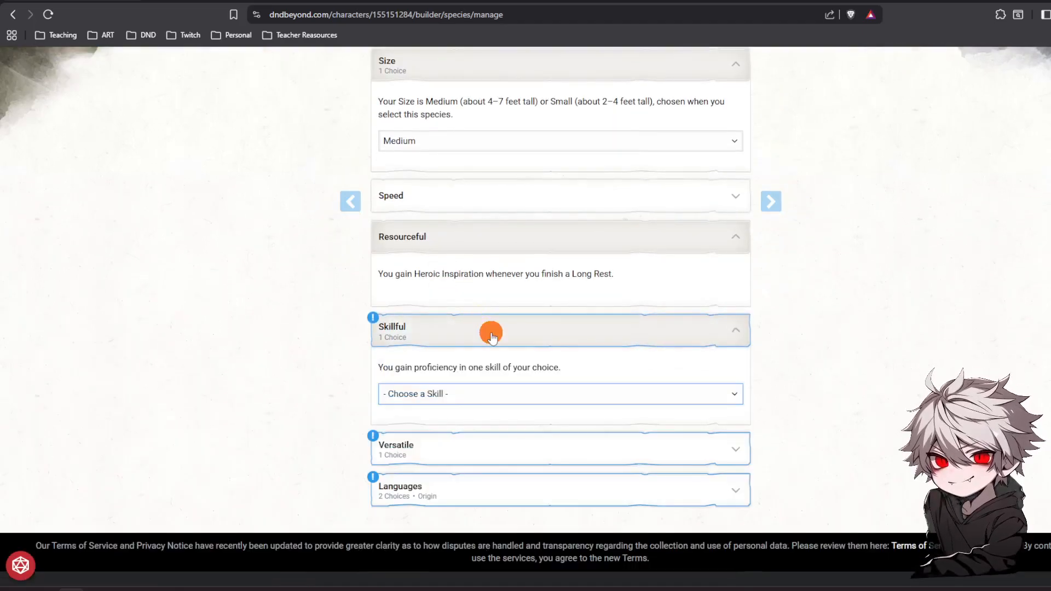
click(509, 393)
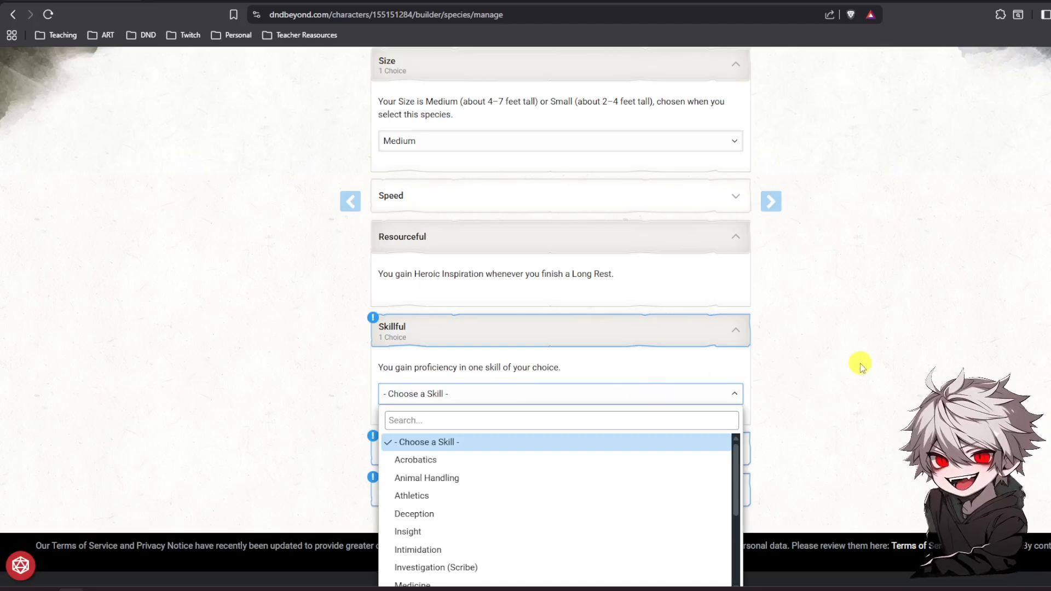
click(859, 363)
scroll(833, 365, down, 2)
click(659, 275)
scroll(633, 374, down, 1)
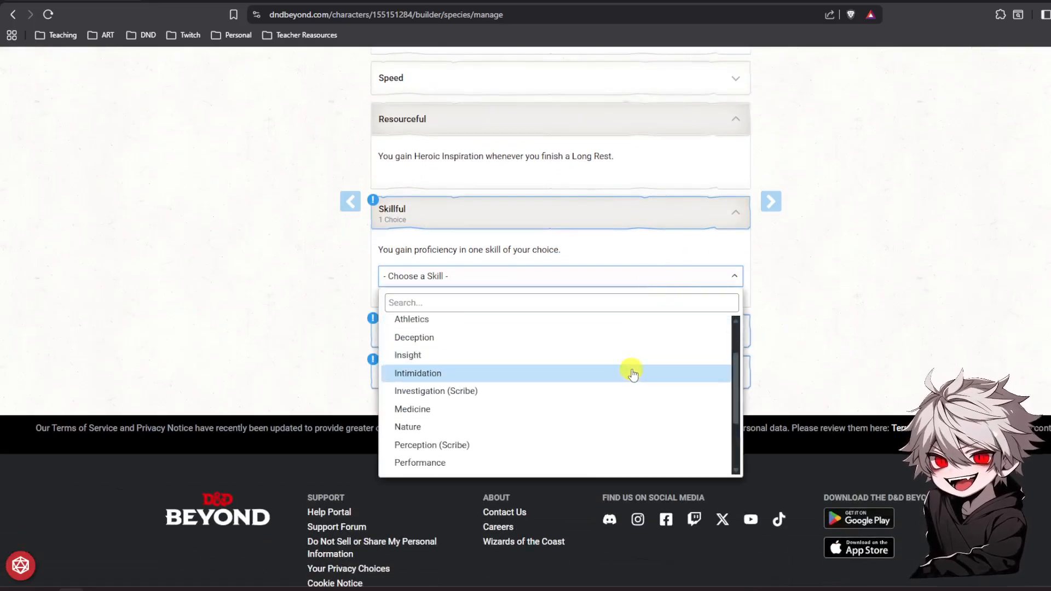
scroll(633, 374, down, 3)
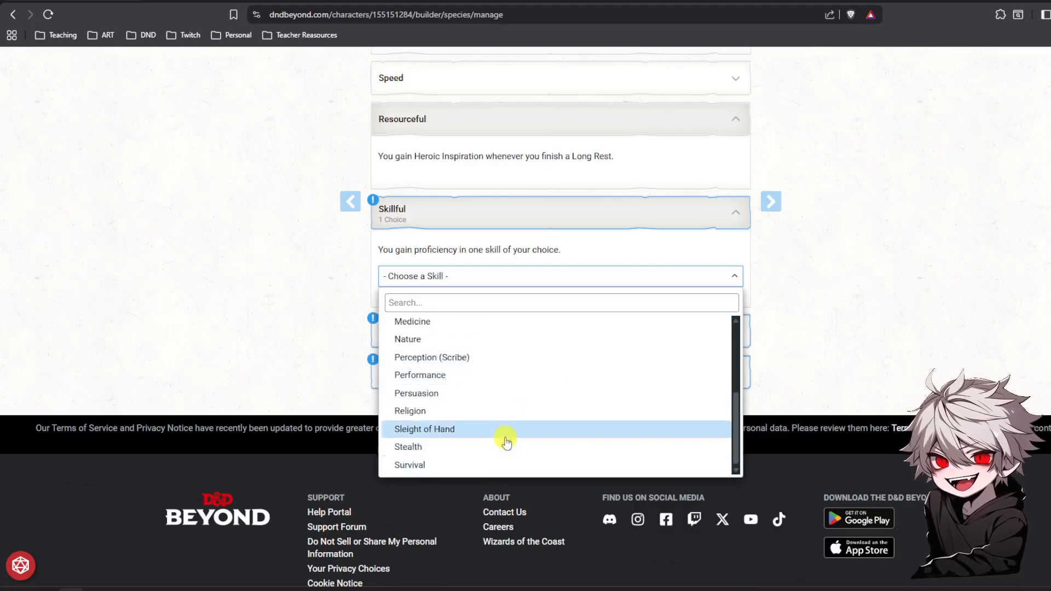
scroll(506, 427, up, 3)
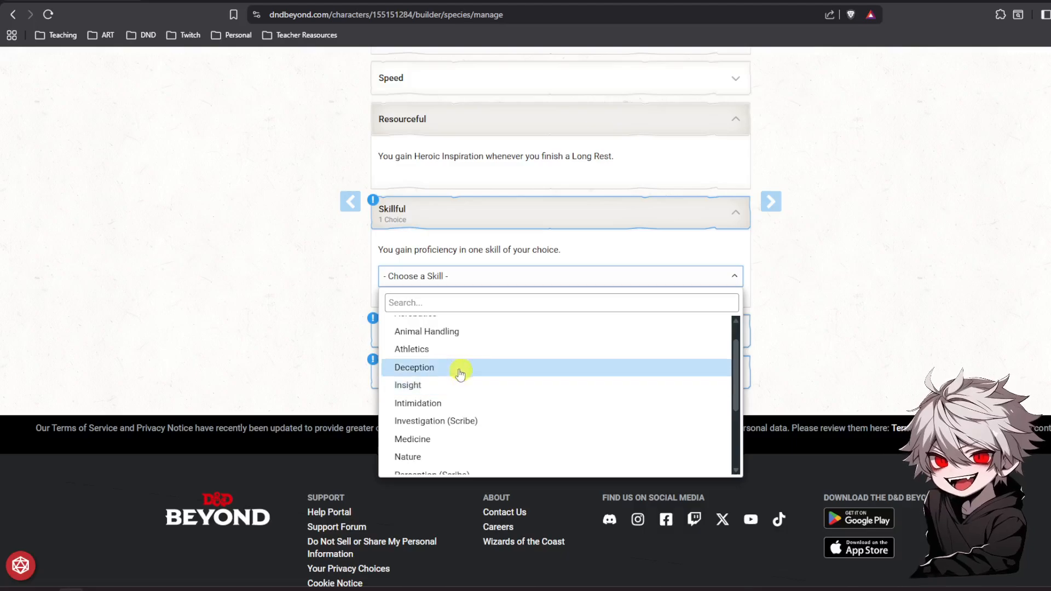
click(405, 439)
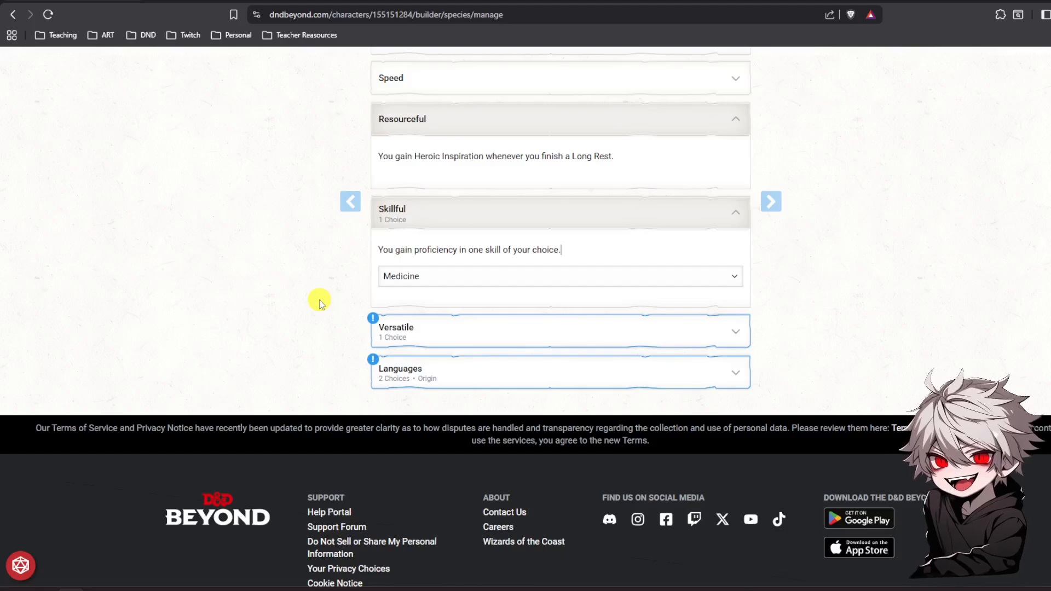
Expand the Human's Versatile trait and choose Magic Initiate (Wizard) as its Origin feat.
click(493, 333)
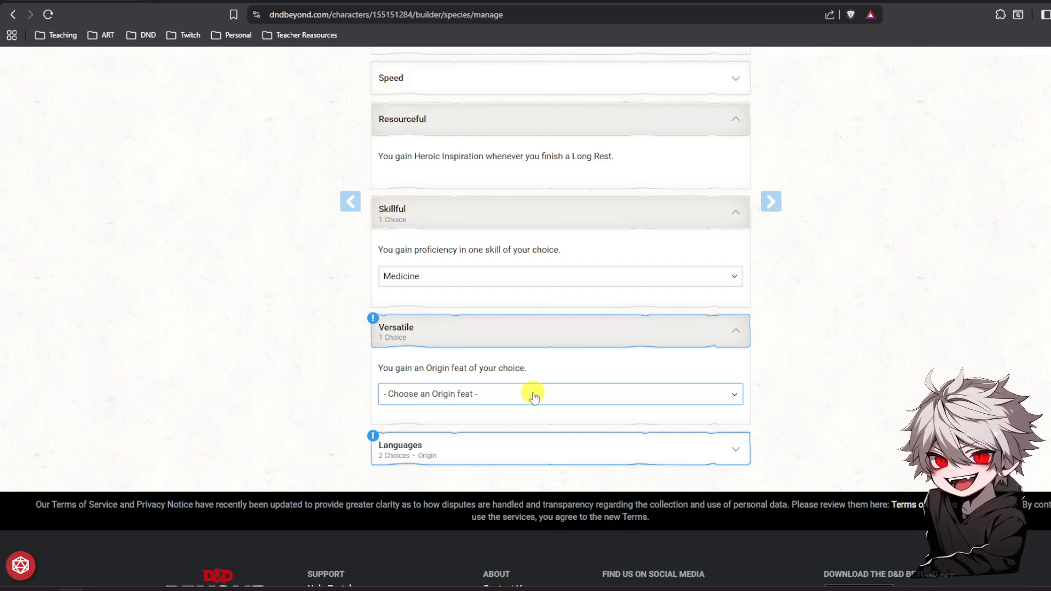
click(533, 395)
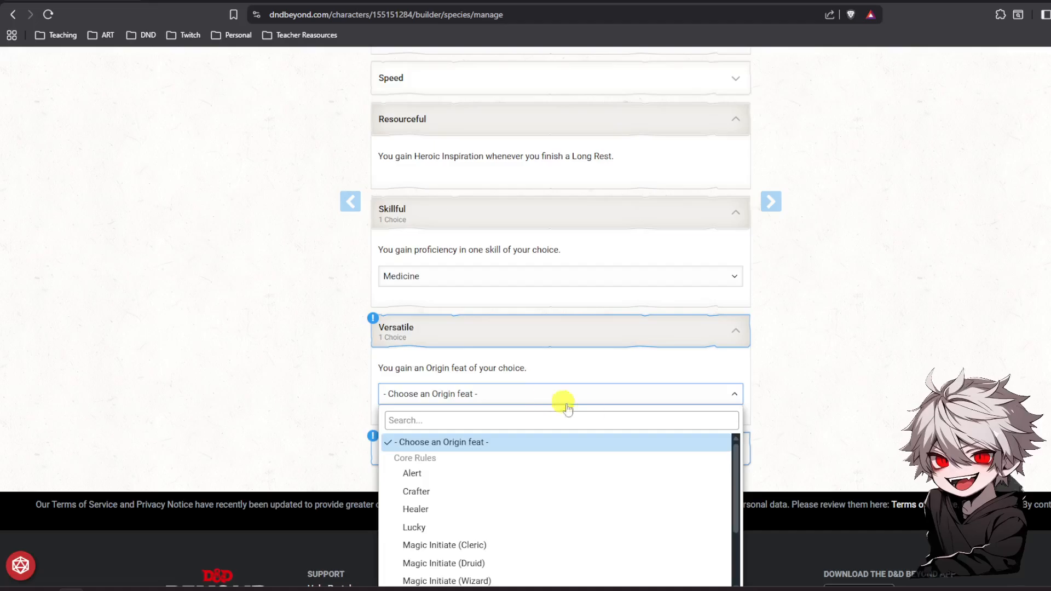
click(789, 390)
scroll(774, 347, down, 2)
click(633, 275)
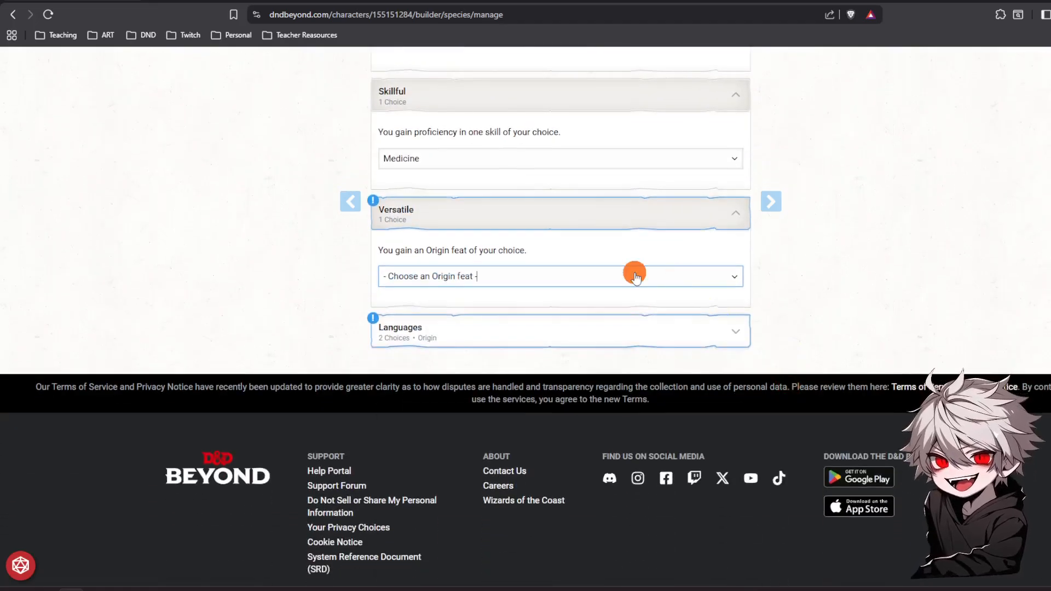
scroll(582, 370, down, 1)
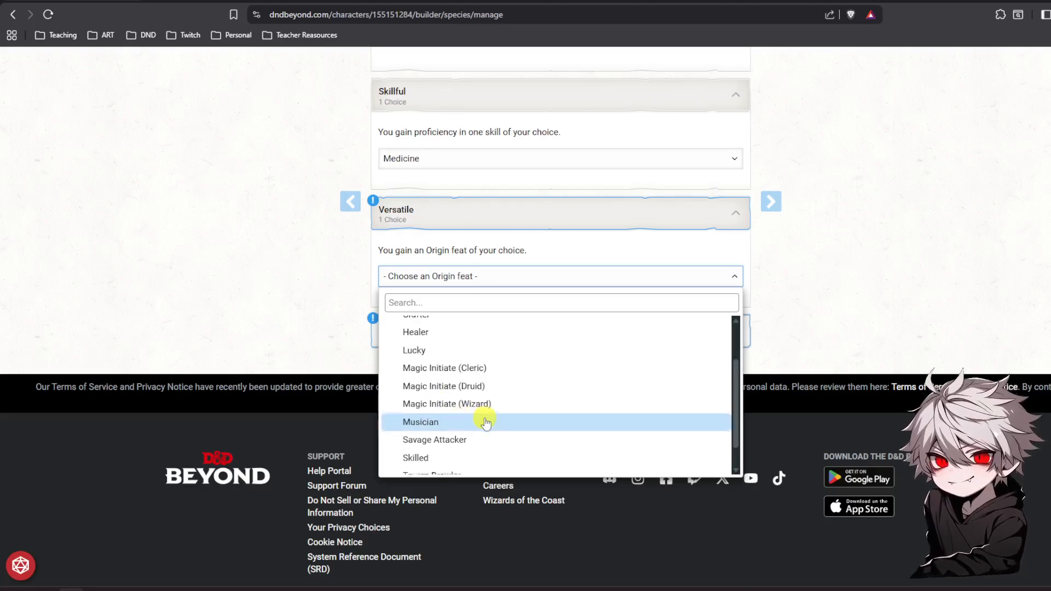
scroll(485, 416, down, 1)
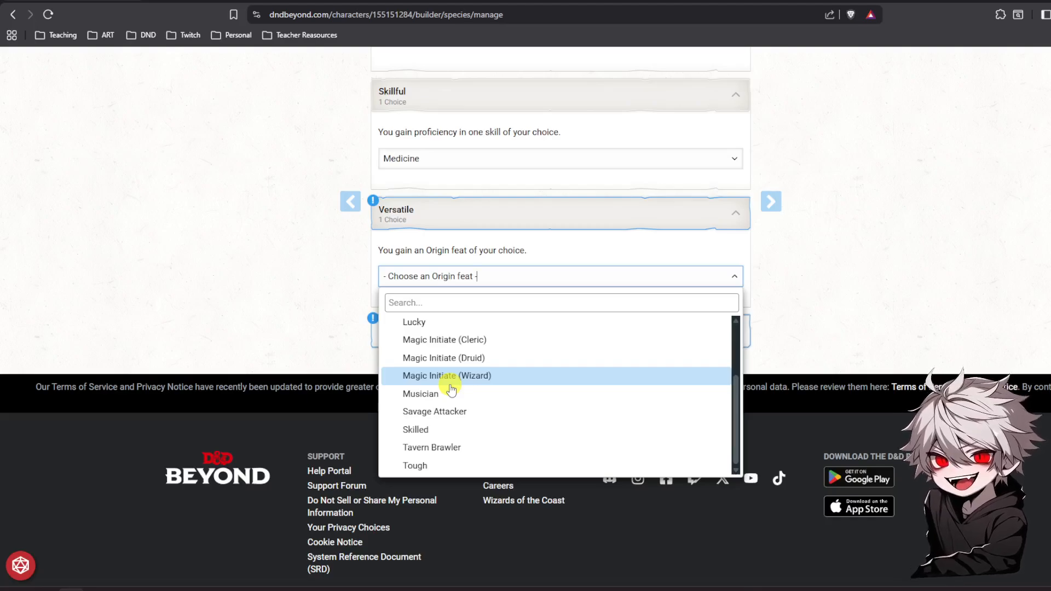
click(495, 383)
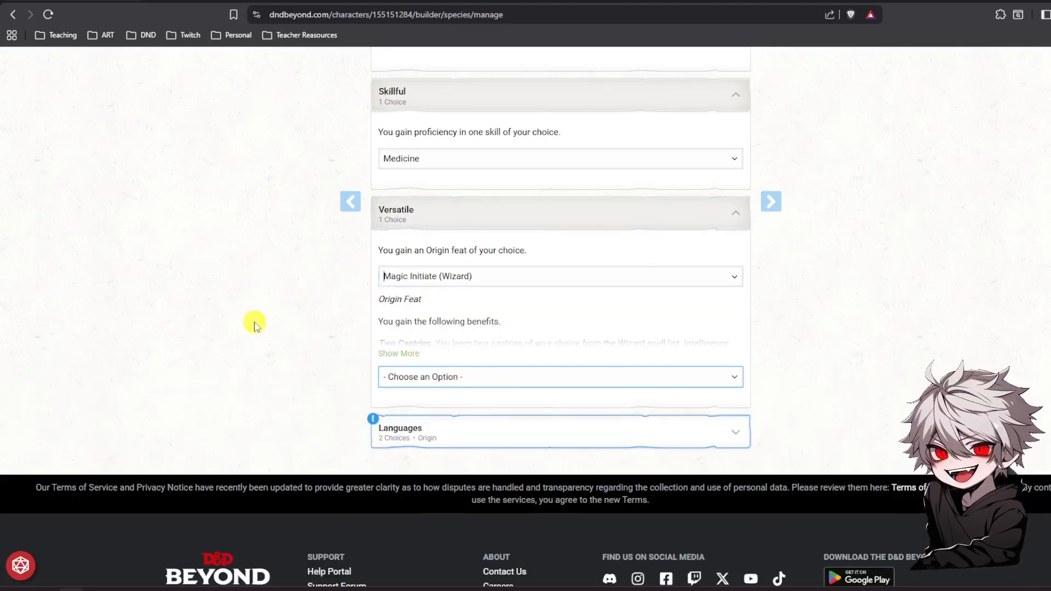
Expand the full Magic Initiate (Wizard) description and choose Intelligence as the feat's spellcasting ability.
click(398, 353)
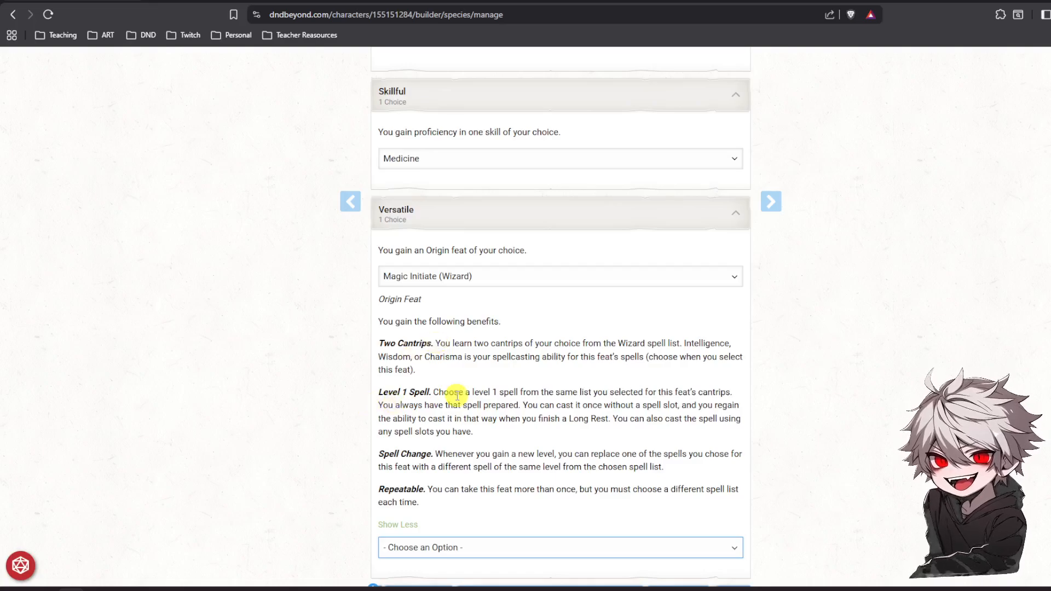
scroll(340, 359, down, 3)
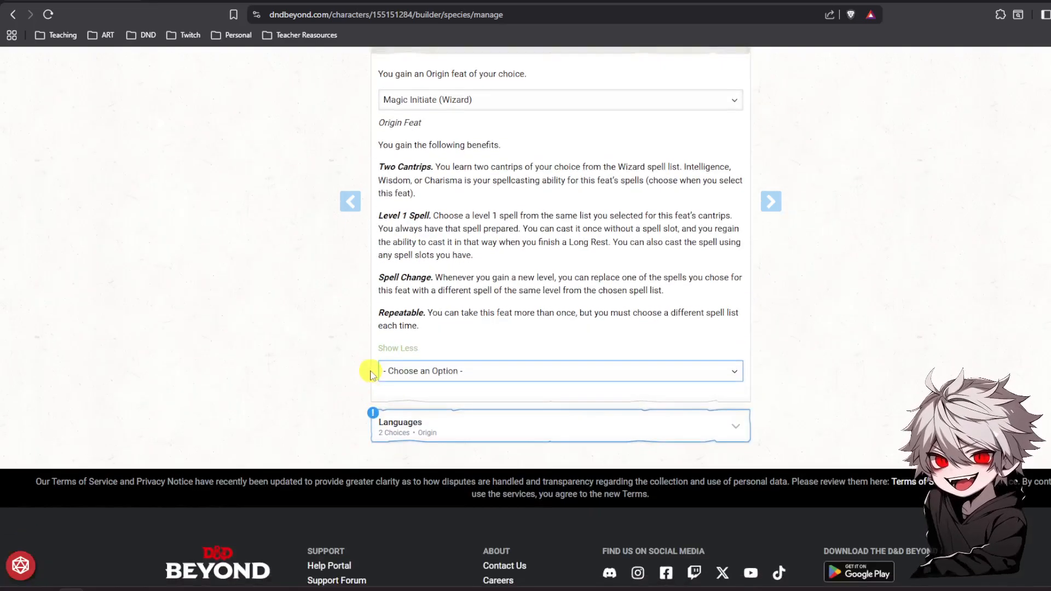
click(518, 376)
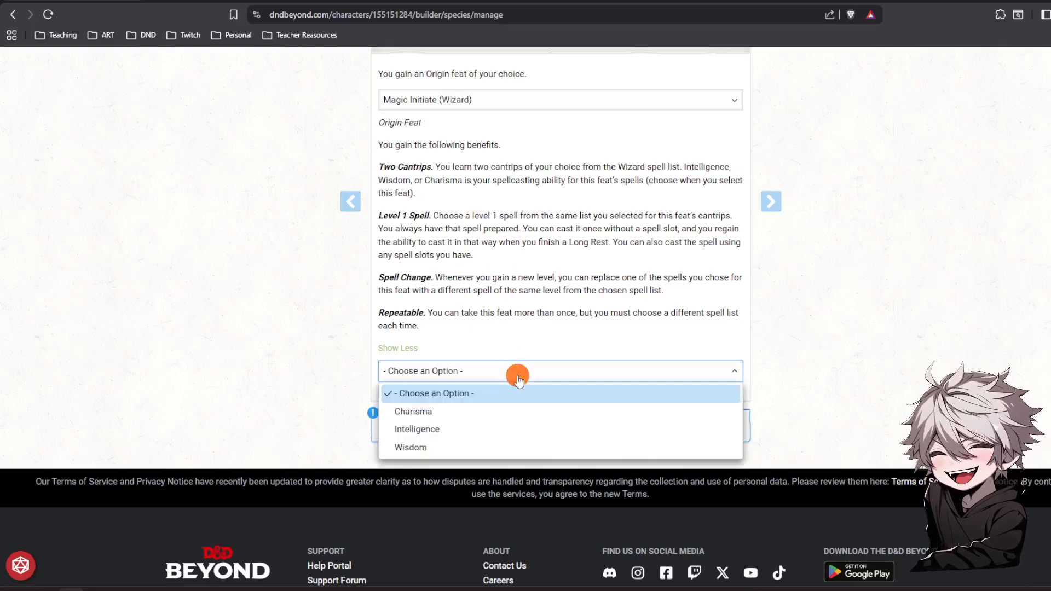
click(429, 432)
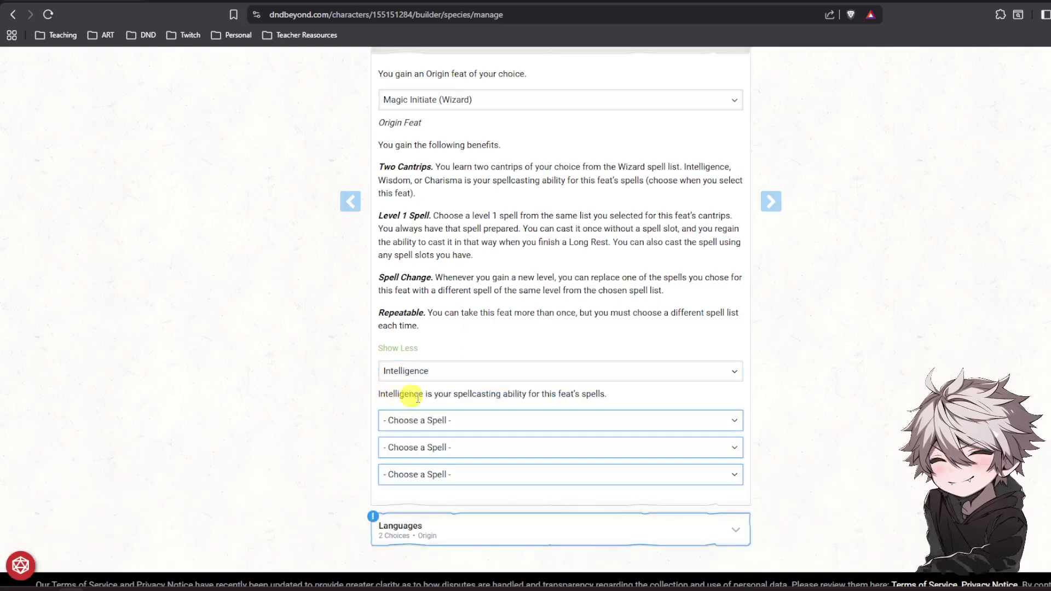
Choose Mage Hand as the feat's first cantrip and expand its spell details.
scroll(684, 405, down, 1)
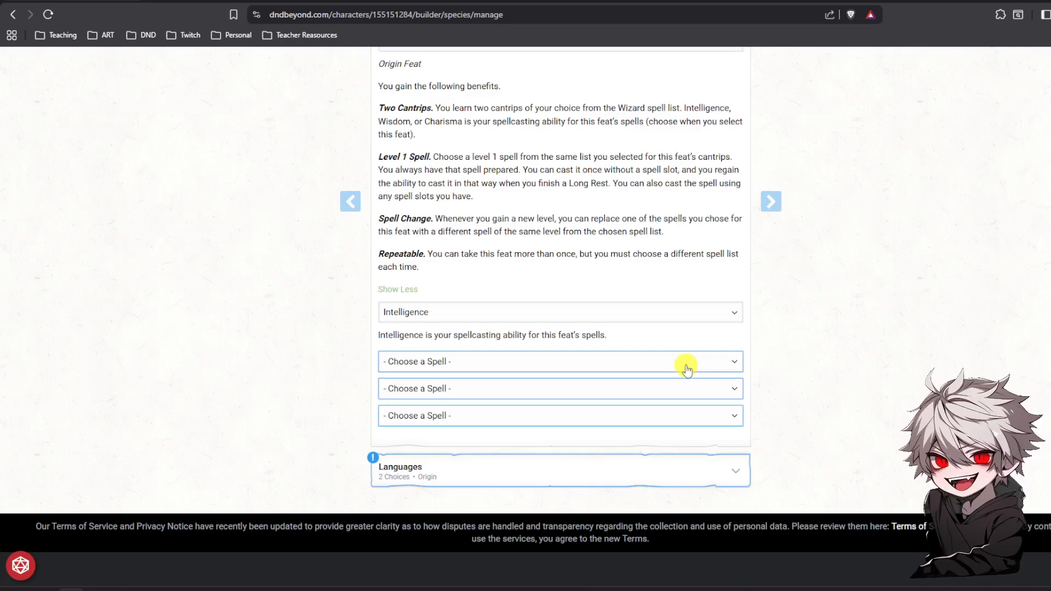
click(687, 366)
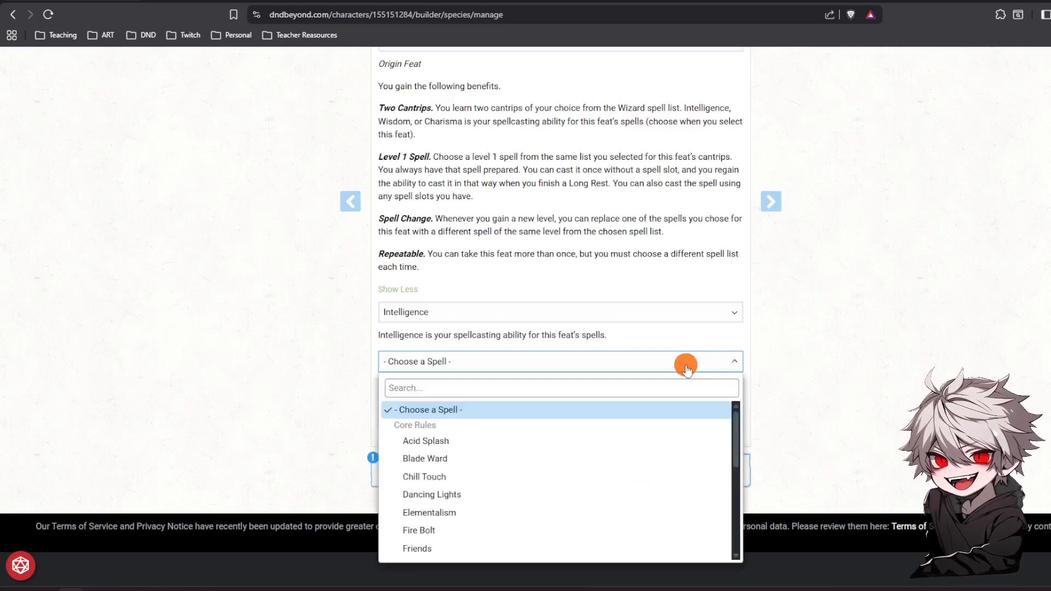
click(828, 356)
scroll(642, 265, down, 2)
click(641, 244)
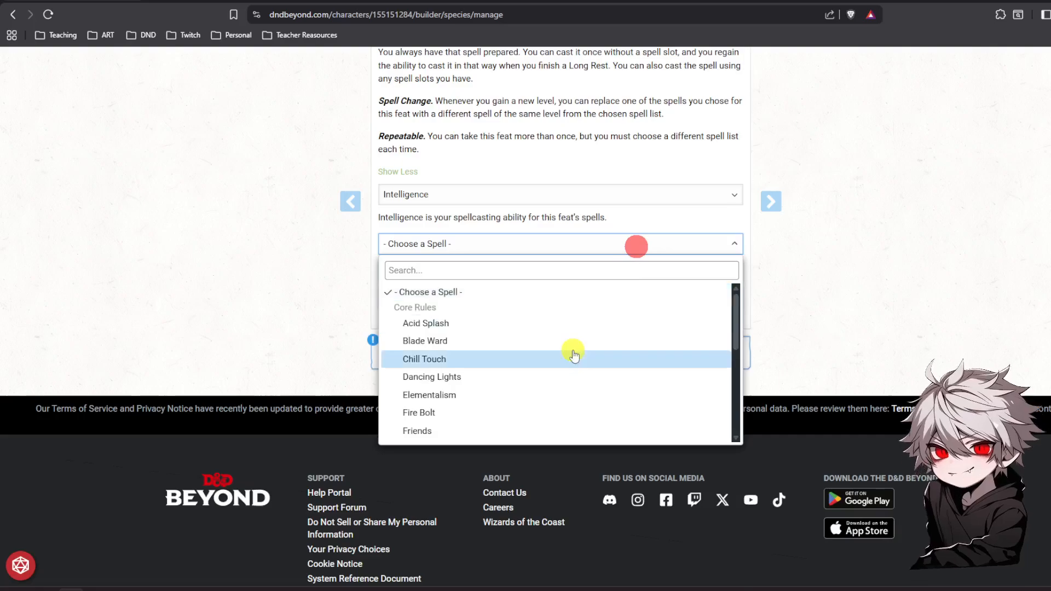
scroll(573, 355, down, 2)
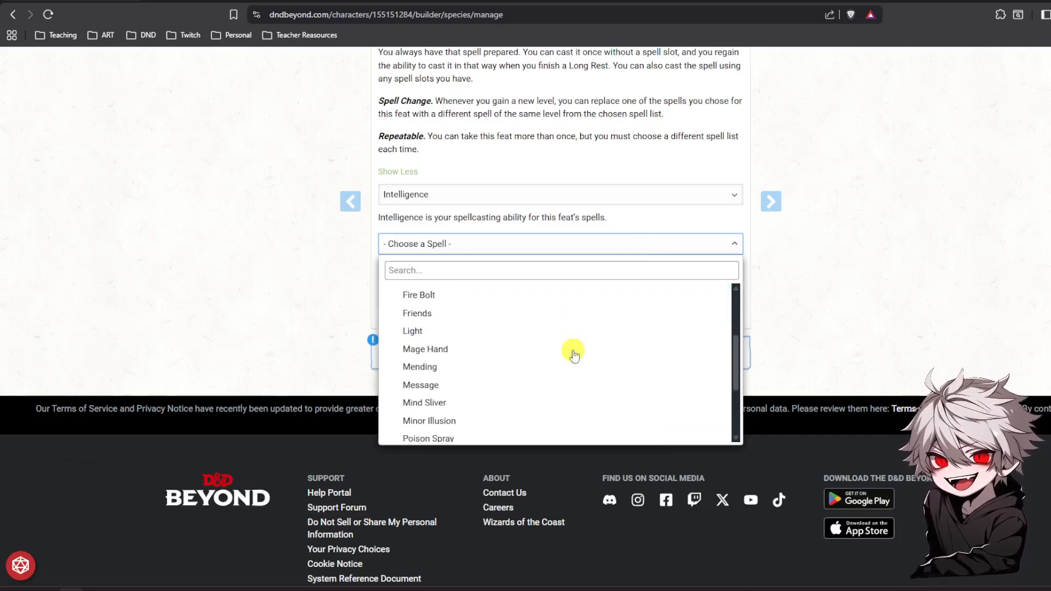
click(436, 350)
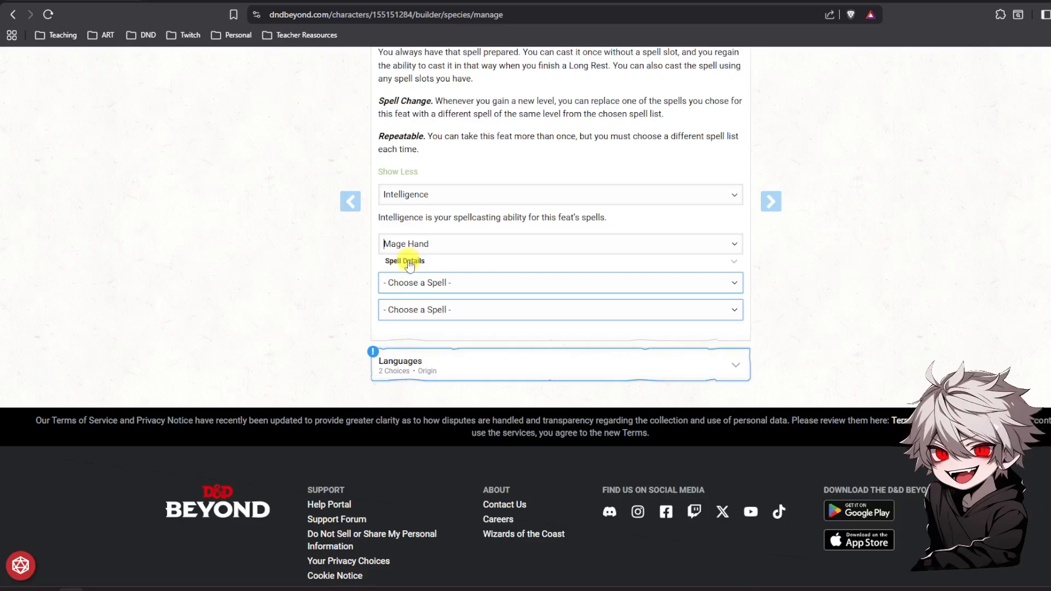
click(410, 265)
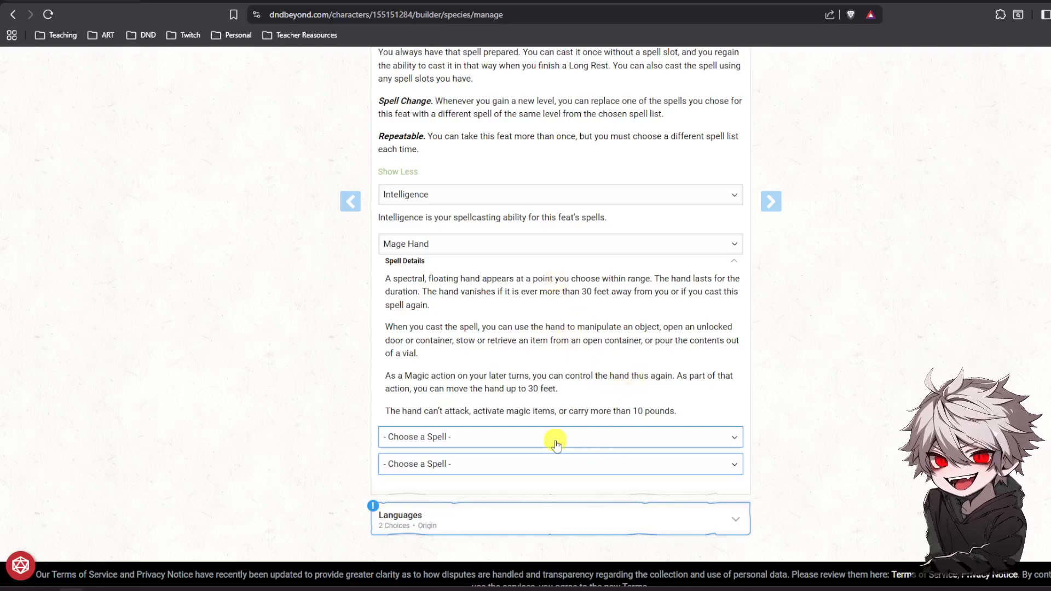
Choose Message as the feat's second cantrip and expand its spell details.
click(575, 436)
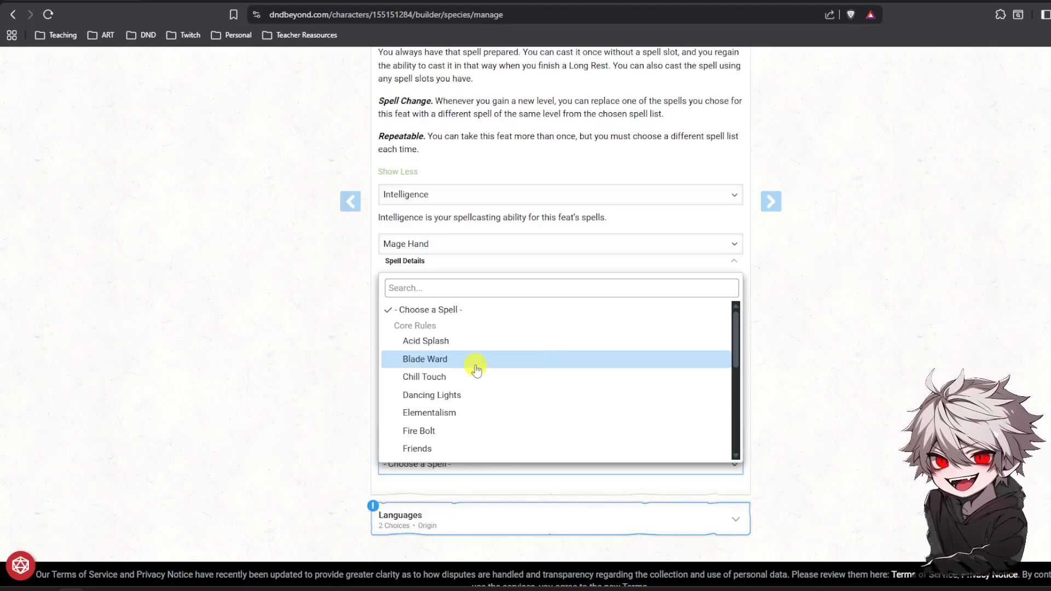
scroll(474, 365, down, 2)
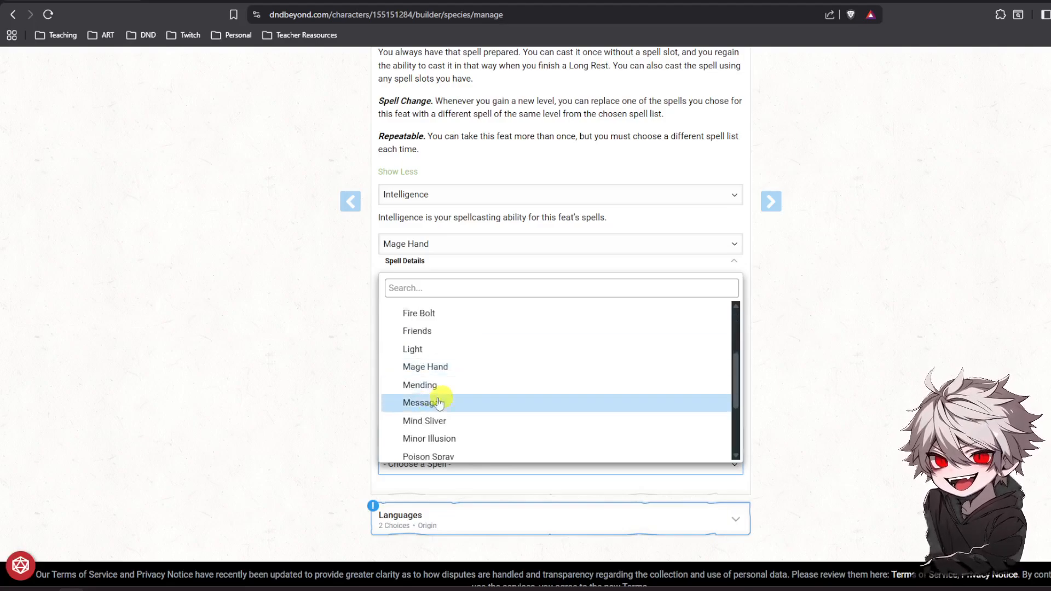
click(421, 406)
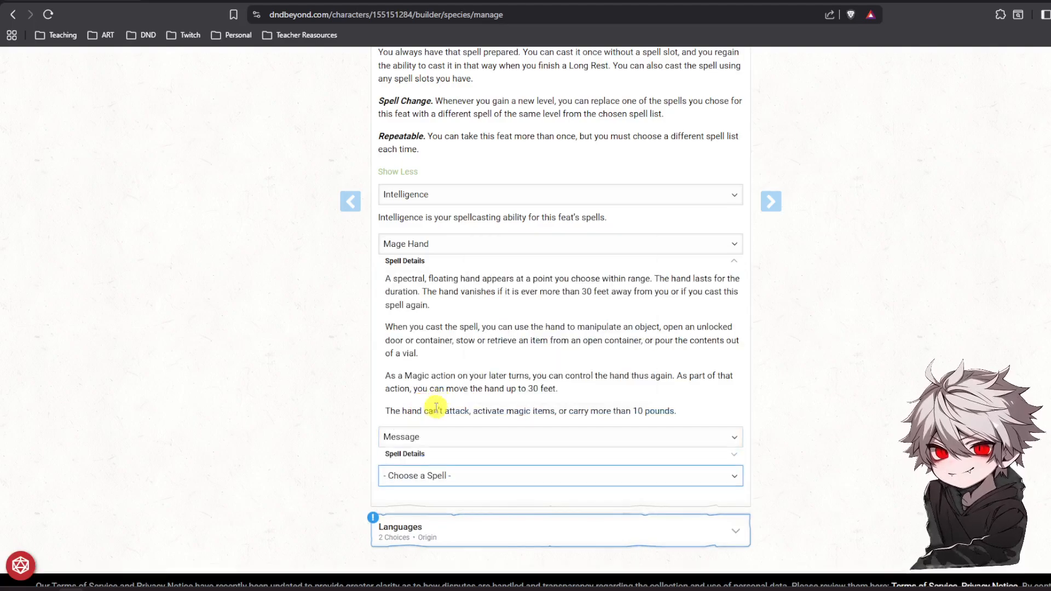
click(414, 454)
scroll(612, 368, down, 2)
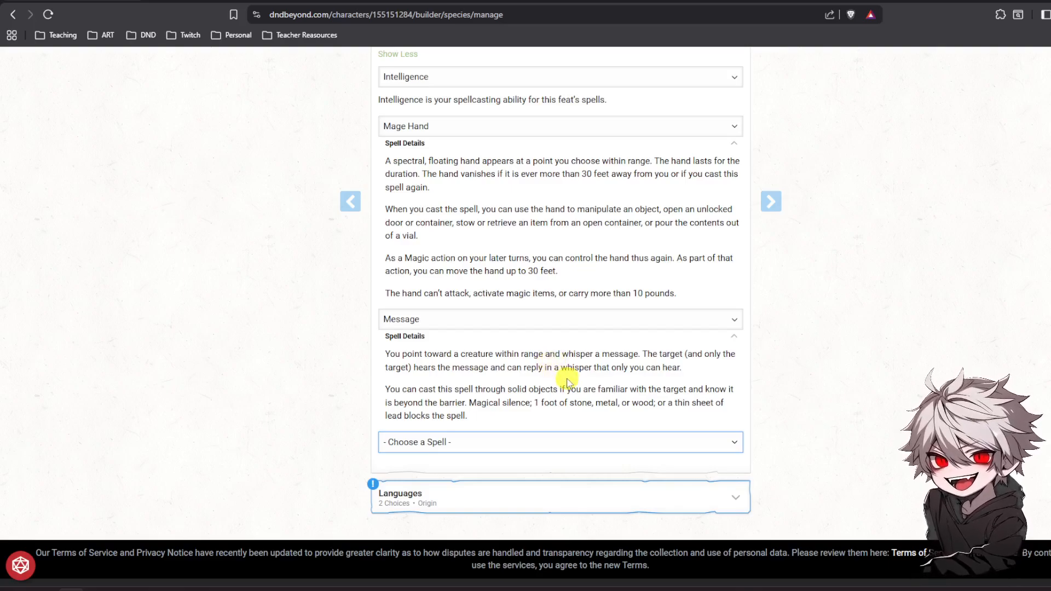
Choose Shield as the feat's level 1 spell and expand its spell details.
scroll(569, 381, down, 1)
click(597, 386)
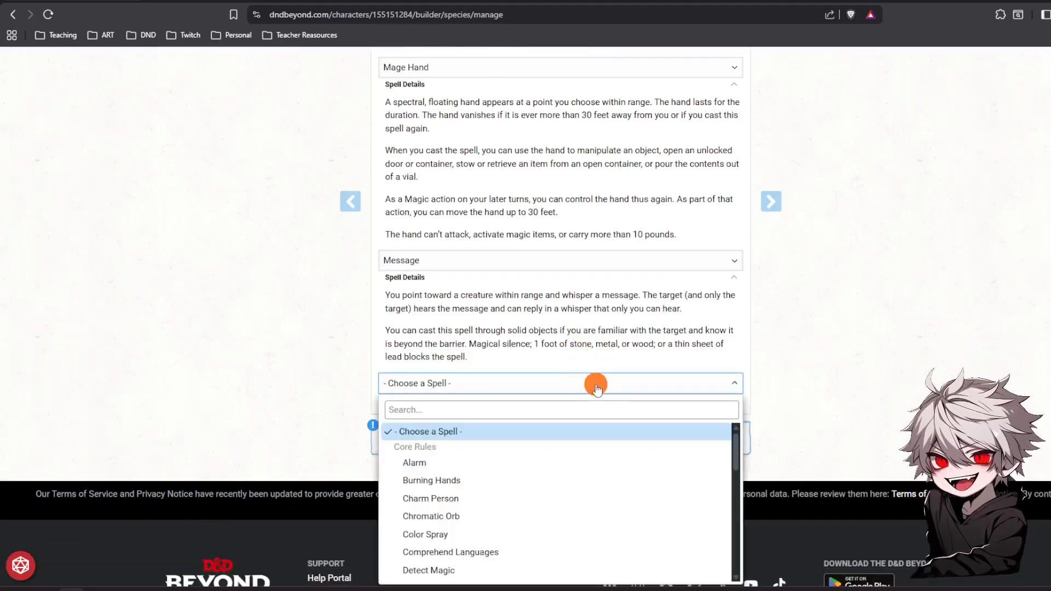
click(777, 370)
scroll(775, 368, down, 1)
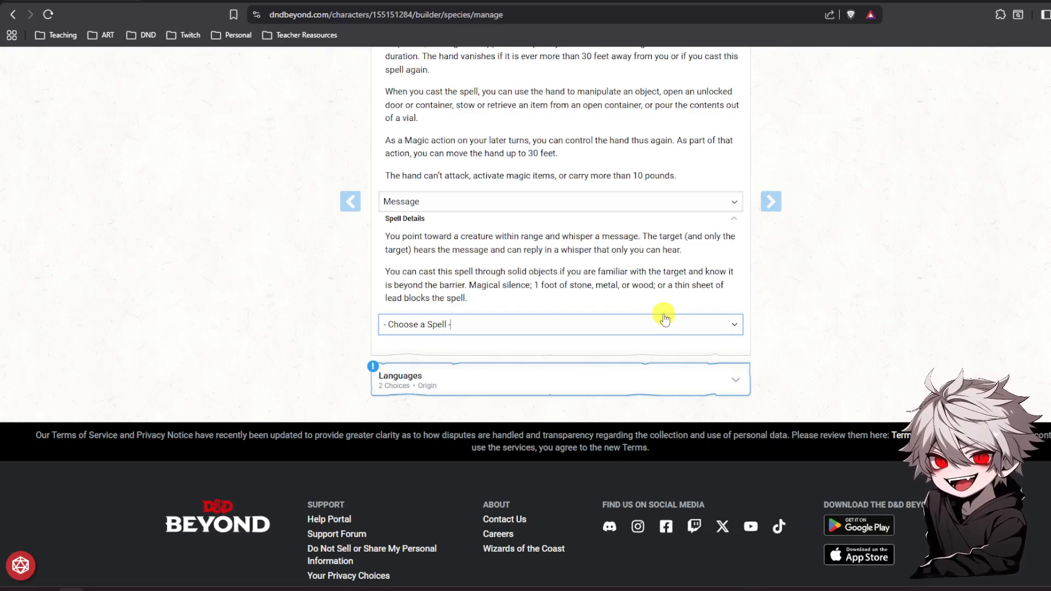
click(649, 325)
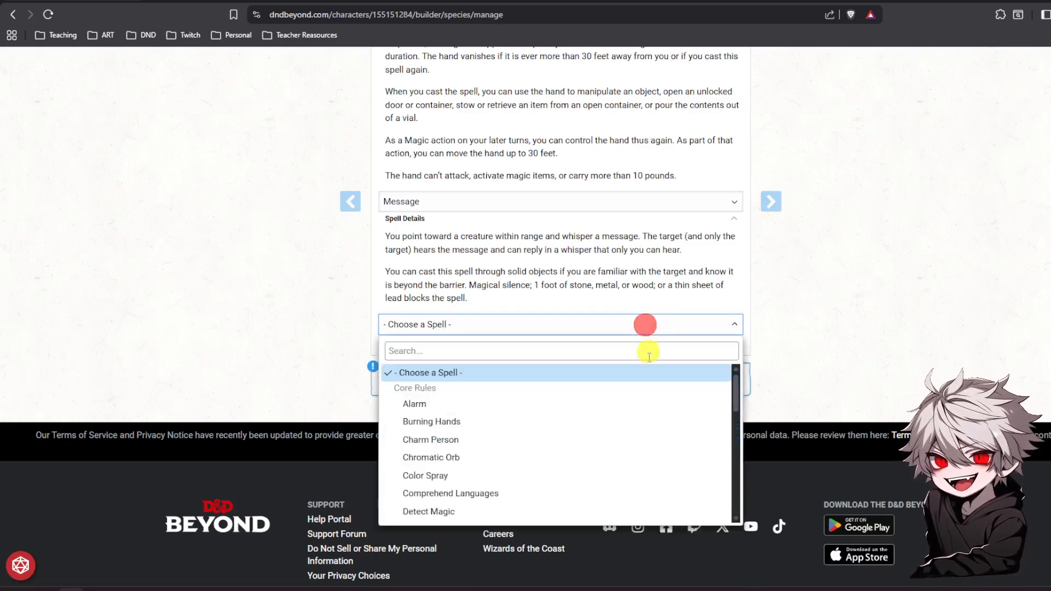
scroll(646, 421, down, 2)
scroll(660, 422, down, 1)
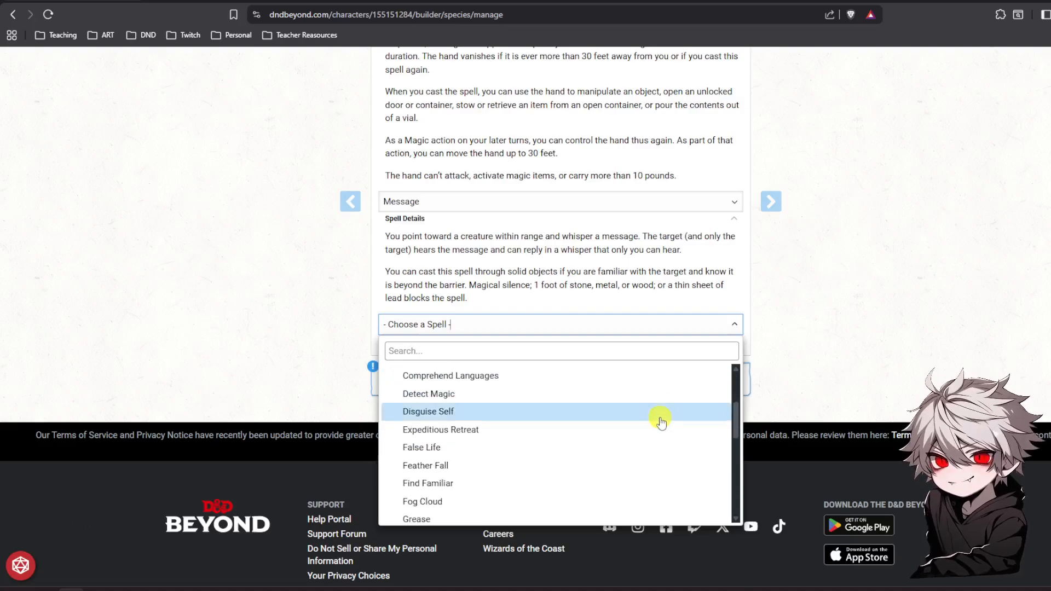
scroll(660, 421, down, 3)
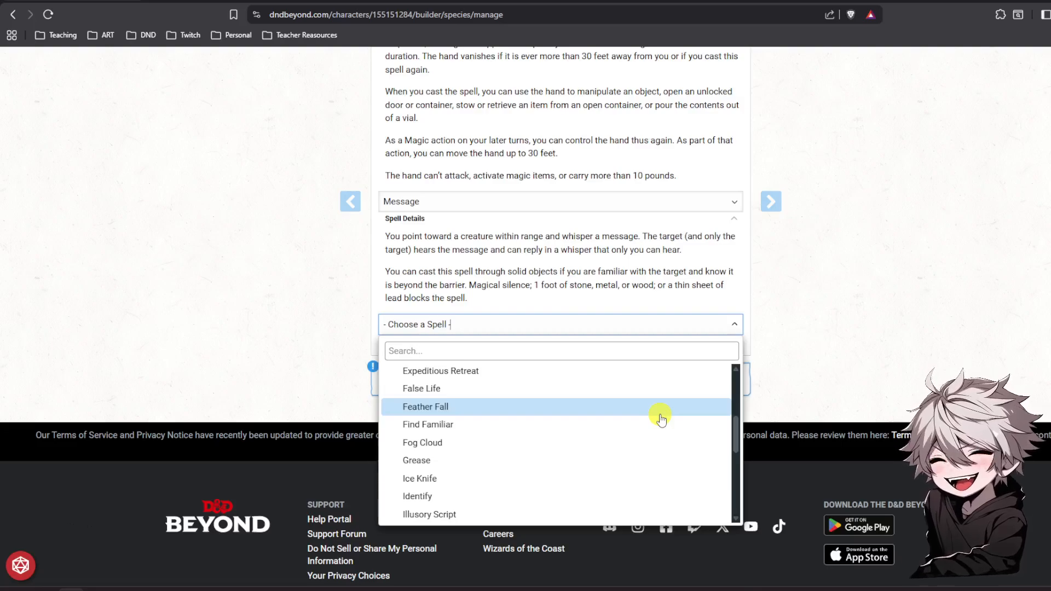
scroll(660, 419, down, 6)
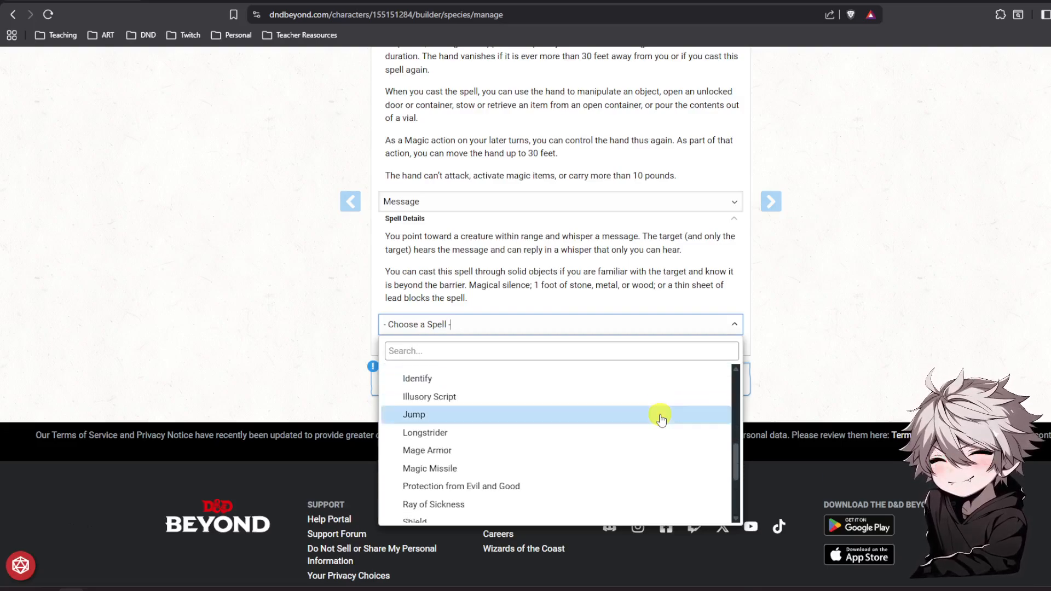
scroll(436, 451, down, 6)
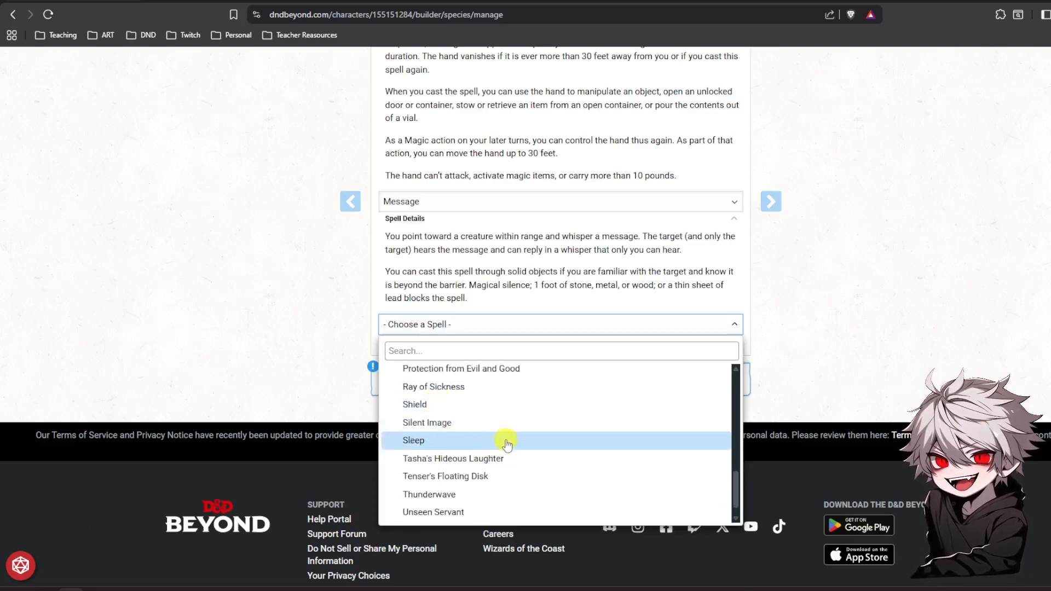
scroll(504, 475, down, 1)
scroll(502, 480, up, 10)
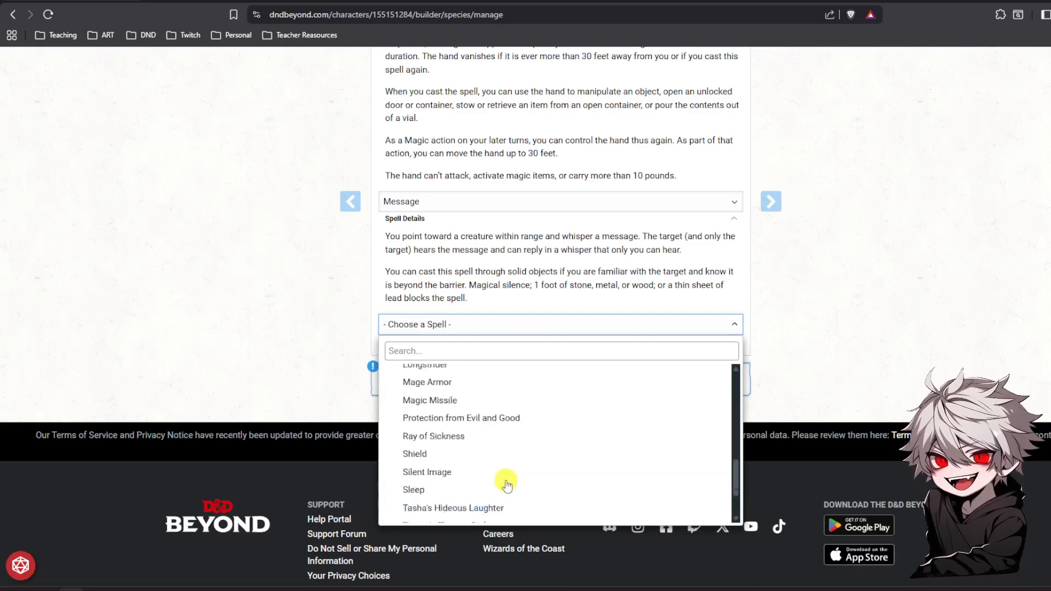
scroll(496, 472, down, 3)
scroll(484, 457, down, 3)
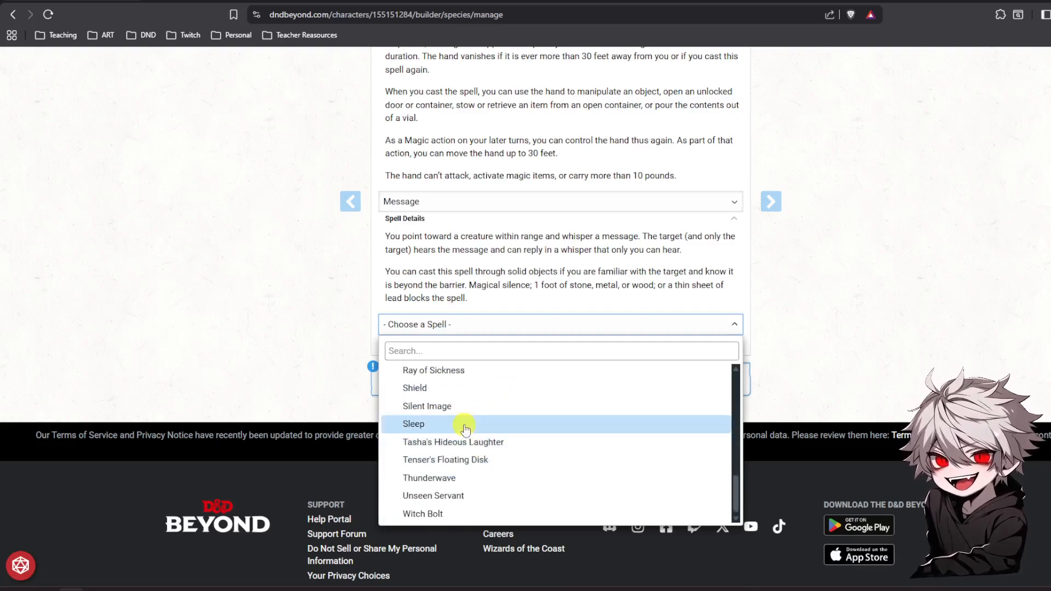
click(425, 390)
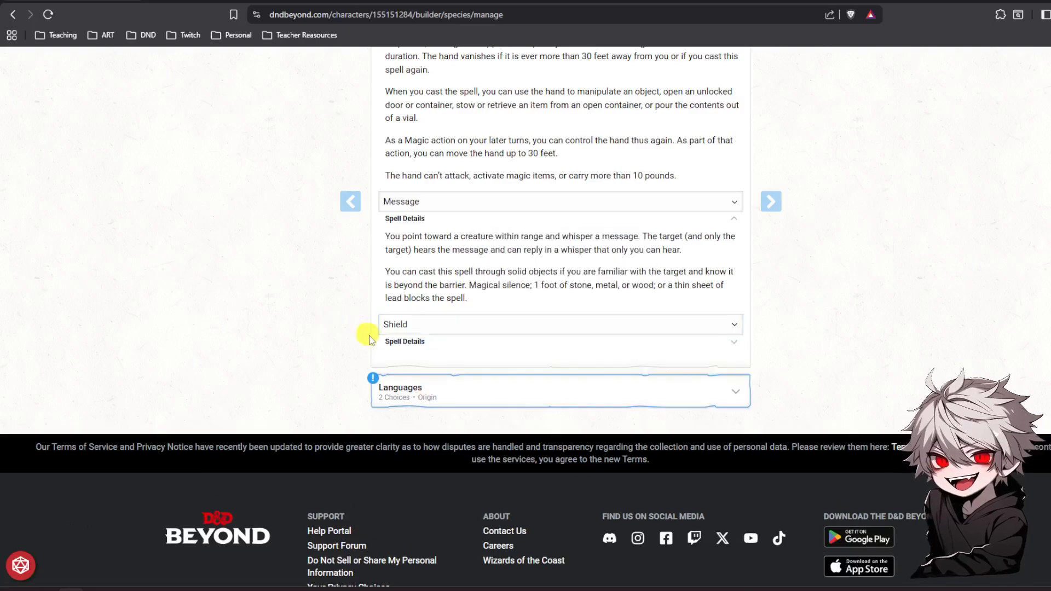
click(392, 340)
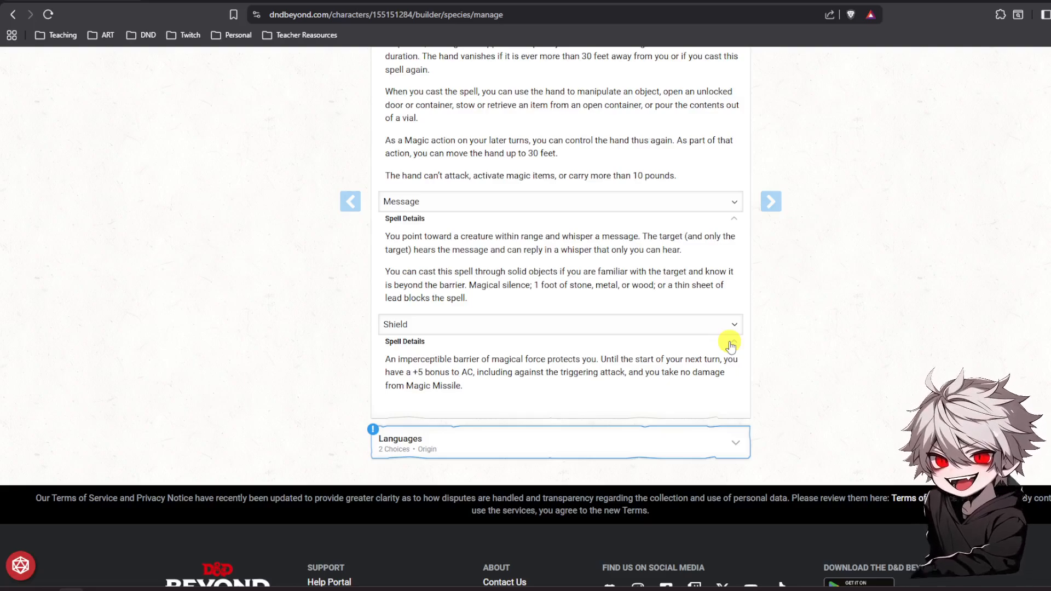
Expand the Languages trait and roll two d12 dice for the Standard Languages table.
click(470, 446)
scroll(497, 387, down, 7)
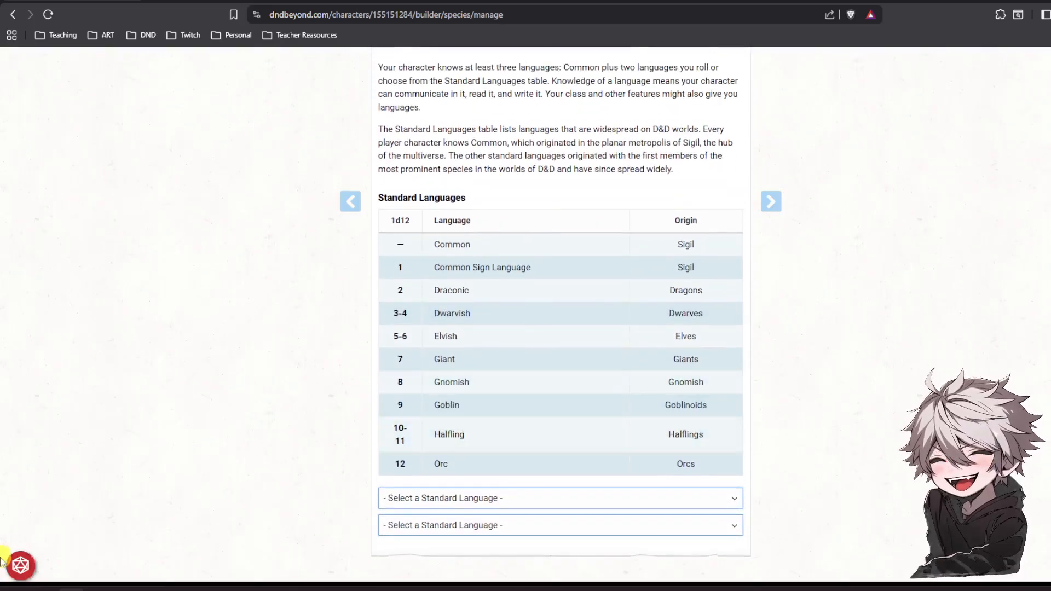
click(20, 565)
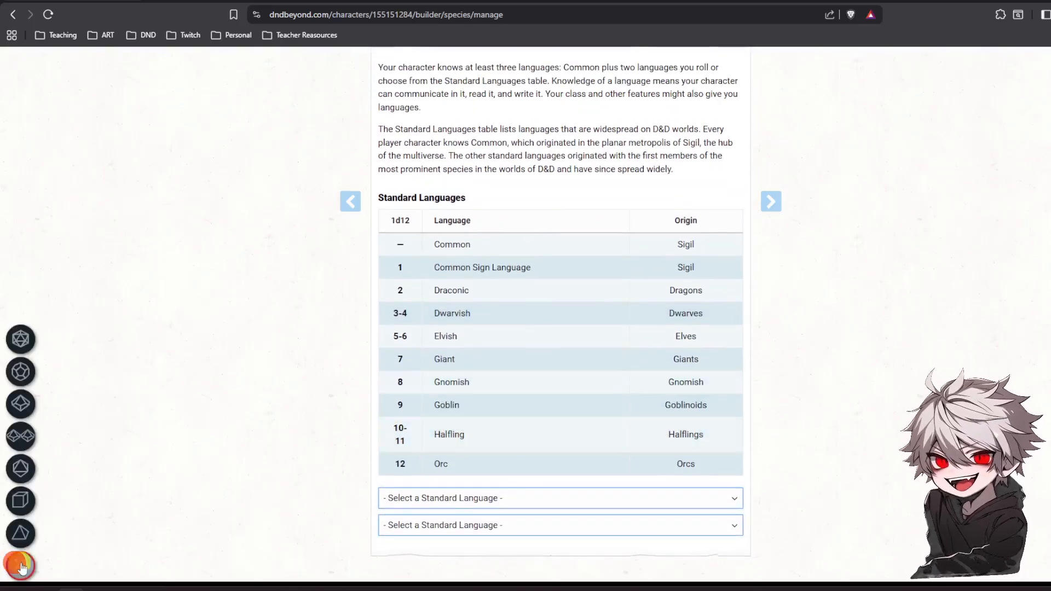
click(21, 371)
click(21, 372)
click(52, 564)
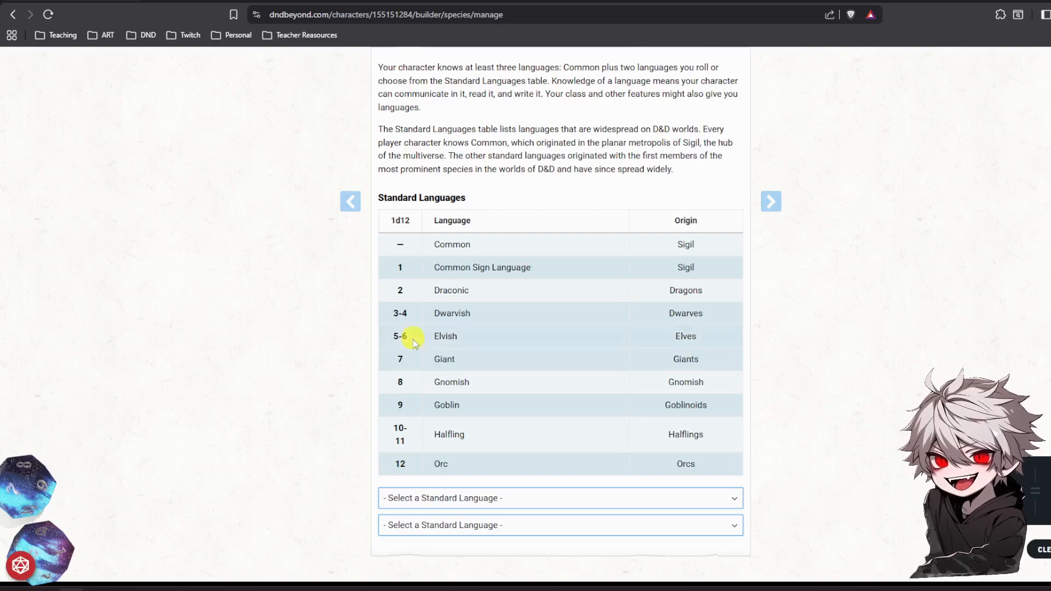
Choose Giant and Elvish as the character's two standard languages.
scroll(471, 355, down, 1)
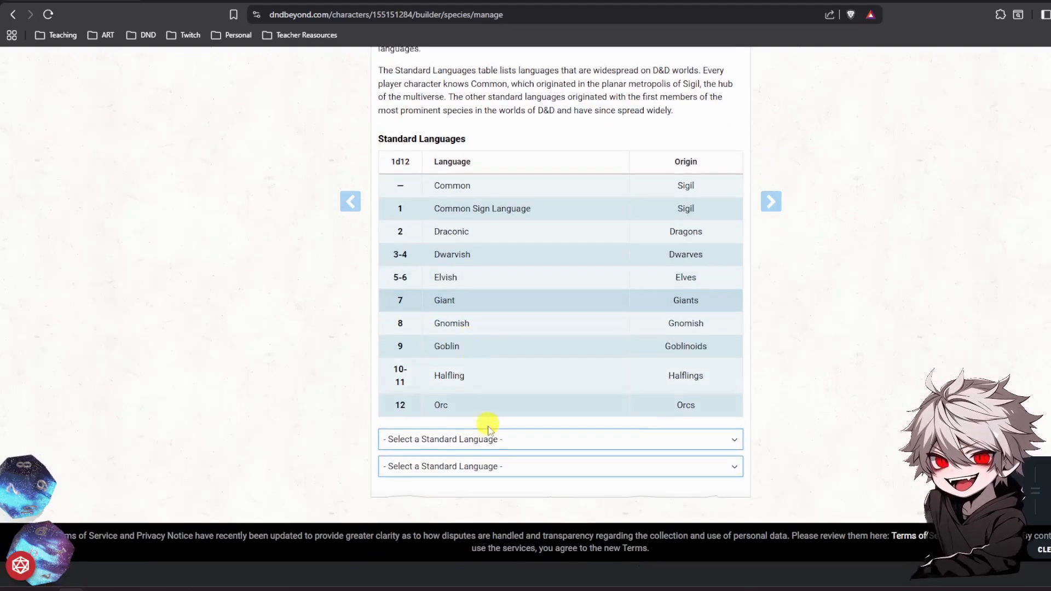
click(481, 439)
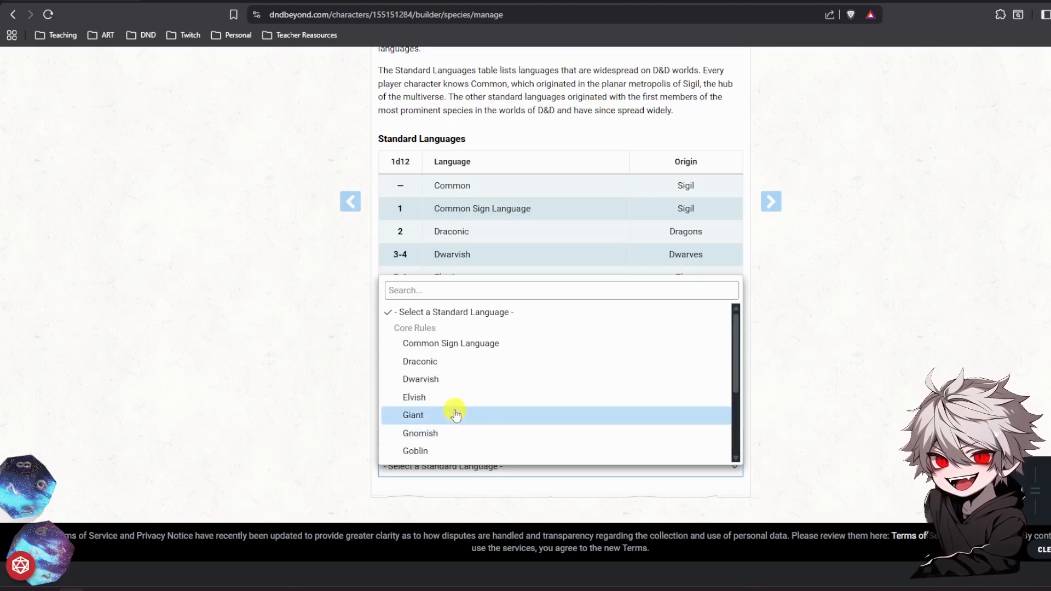
click(454, 415)
click(501, 467)
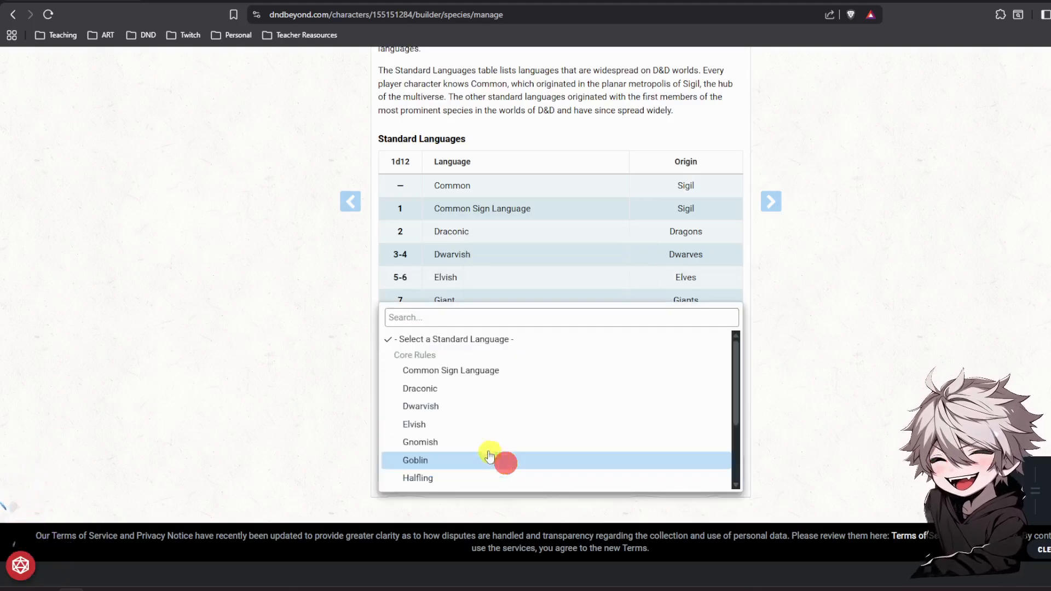
click(443, 425)
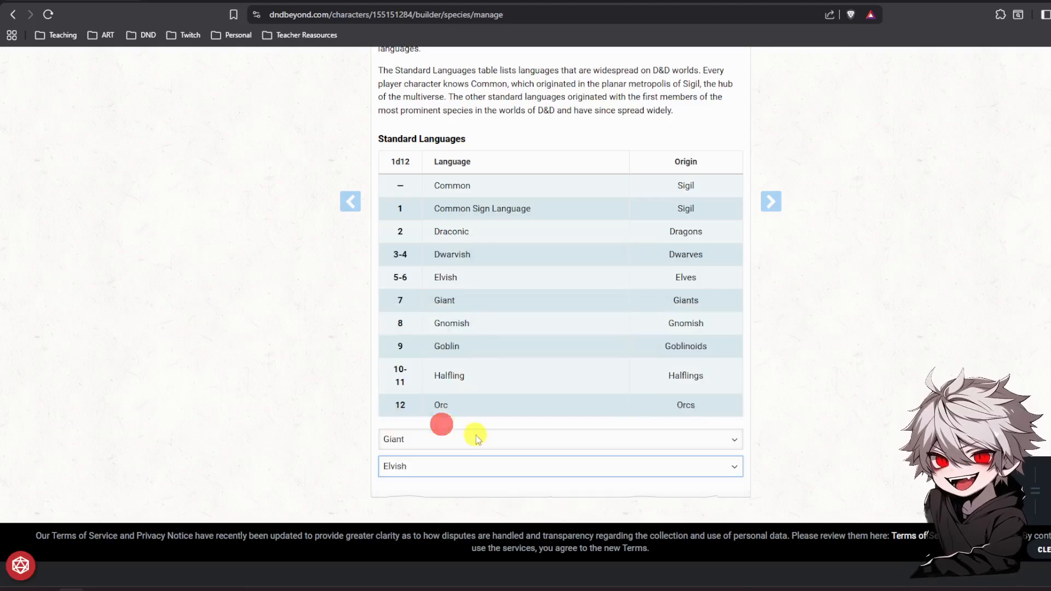
scroll(495, 282, up, 1)
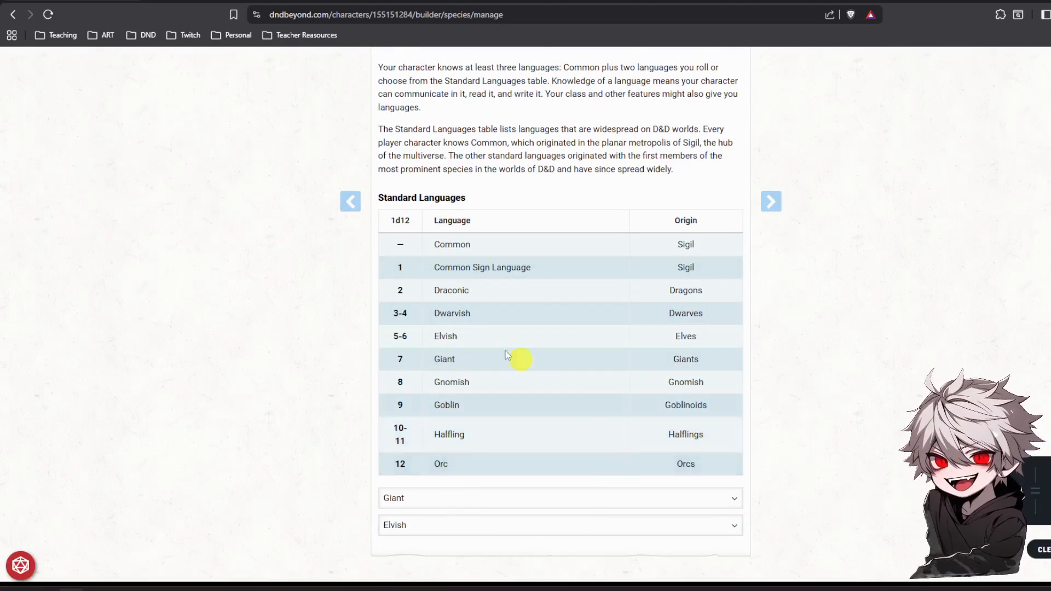
scroll(520, 413, up, 2)
scroll(520, 413, up, 15)
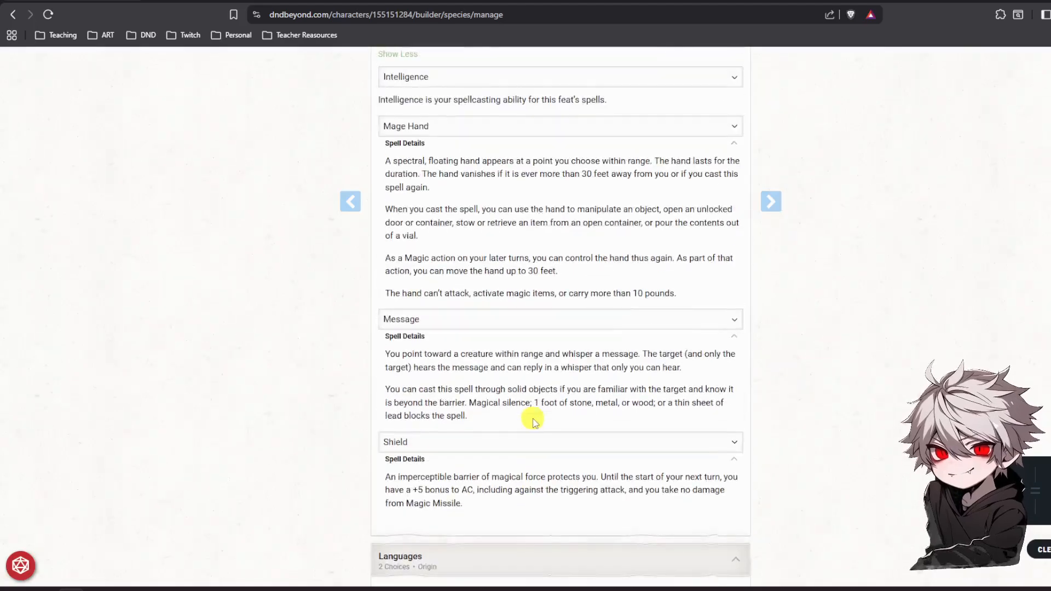
scroll(545, 432, up, 6)
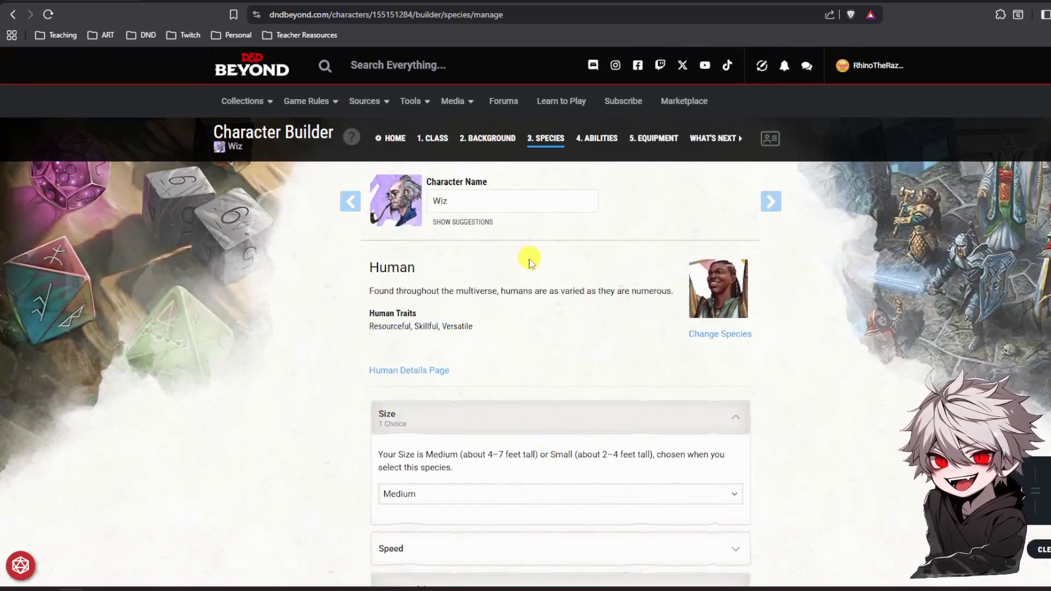
Go to the Abilities section of the builder and choose Point Buy as the ability score generation method.
click(605, 144)
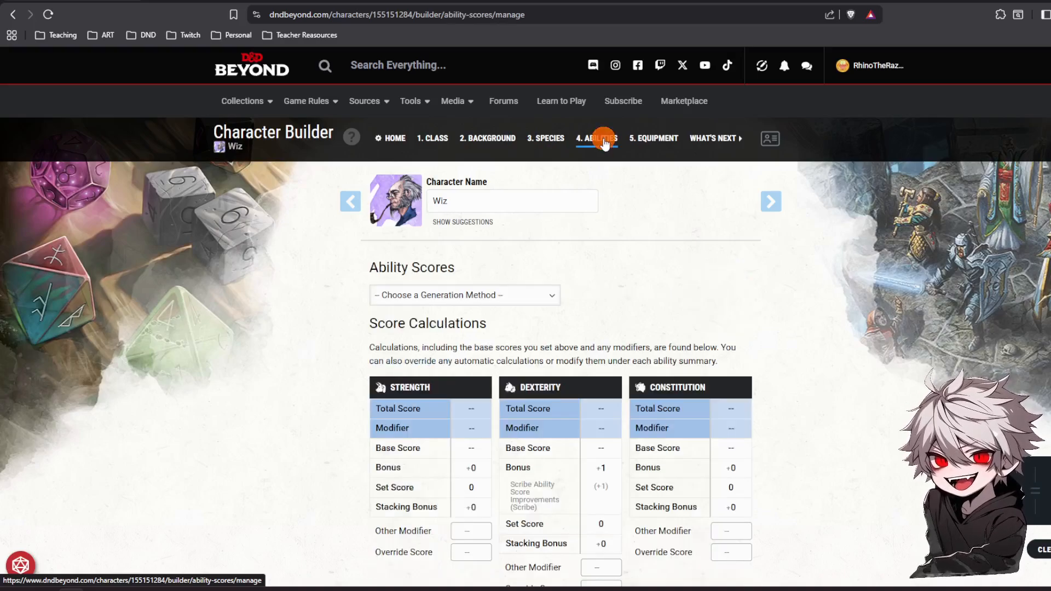
click(494, 294)
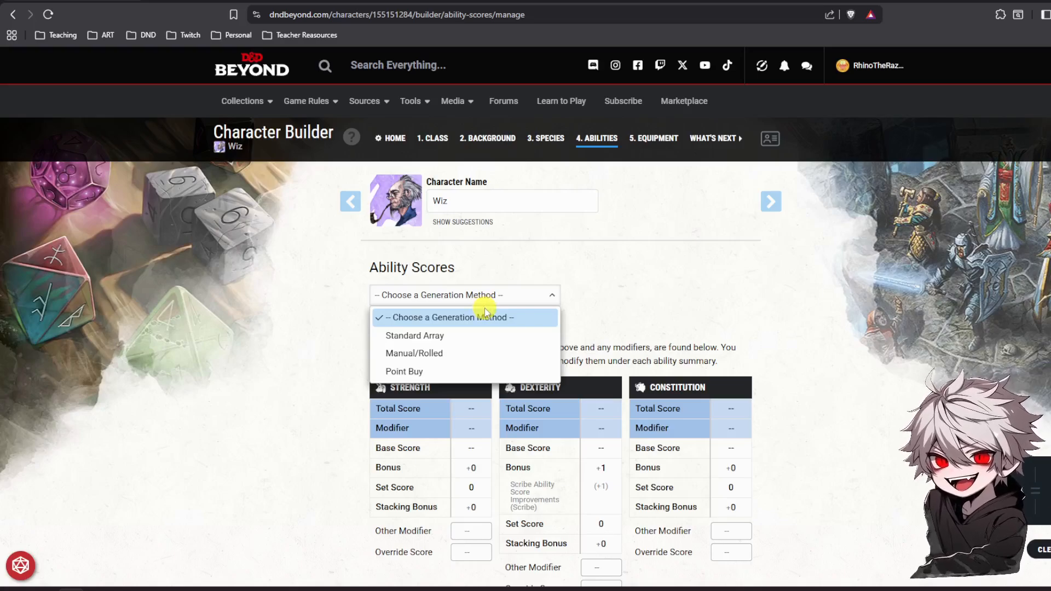
click(420, 373)
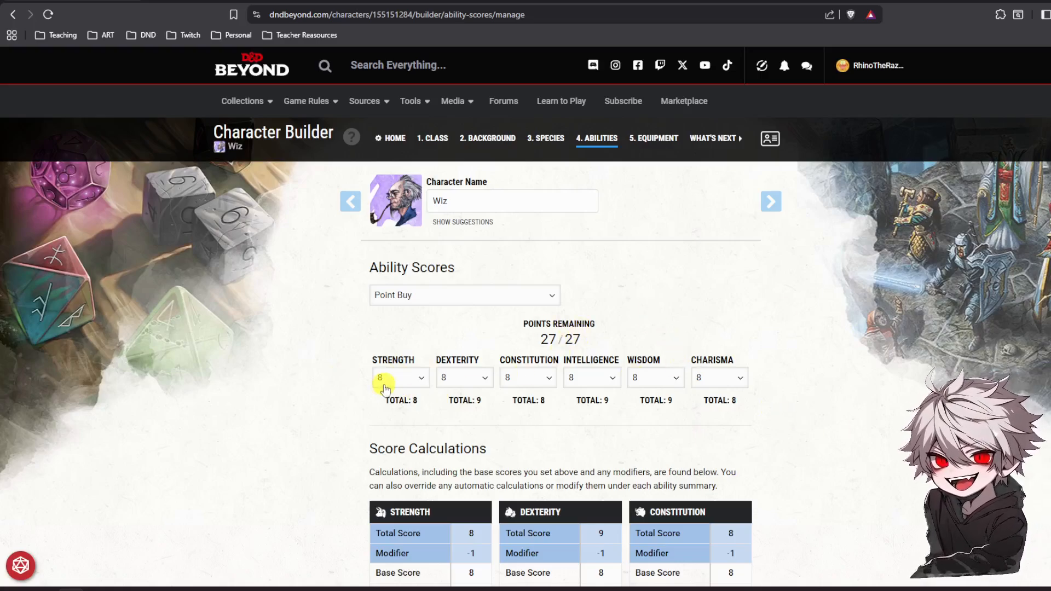
Set the base scores of Strength, Dexterity, Constitution, Intelligence, Wisdom and Charisma to 10 each.
click(397, 377)
click(415, 436)
click(468, 376)
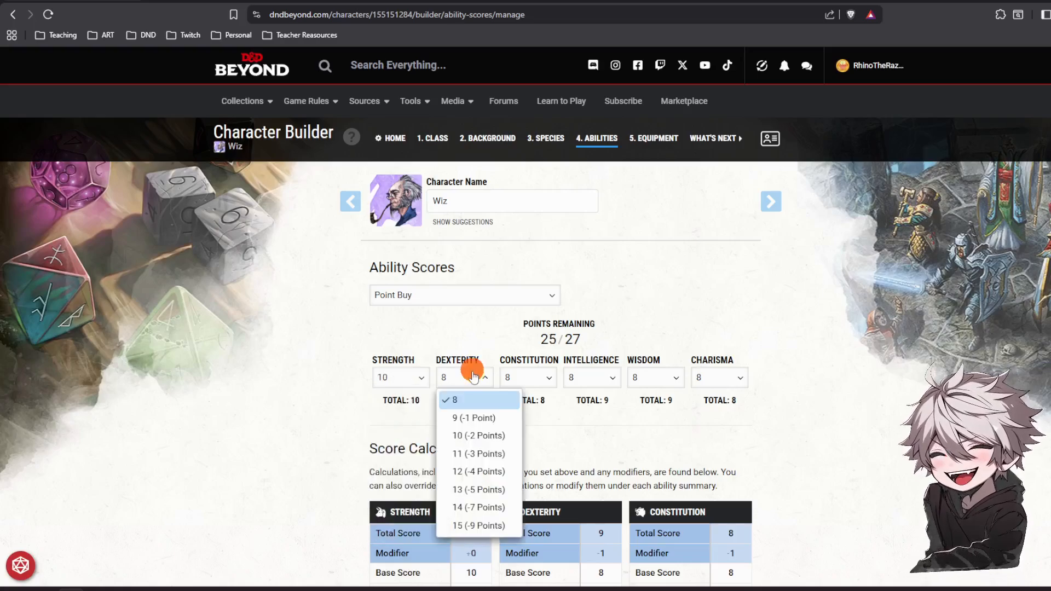
click(460, 435)
click(541, 377)
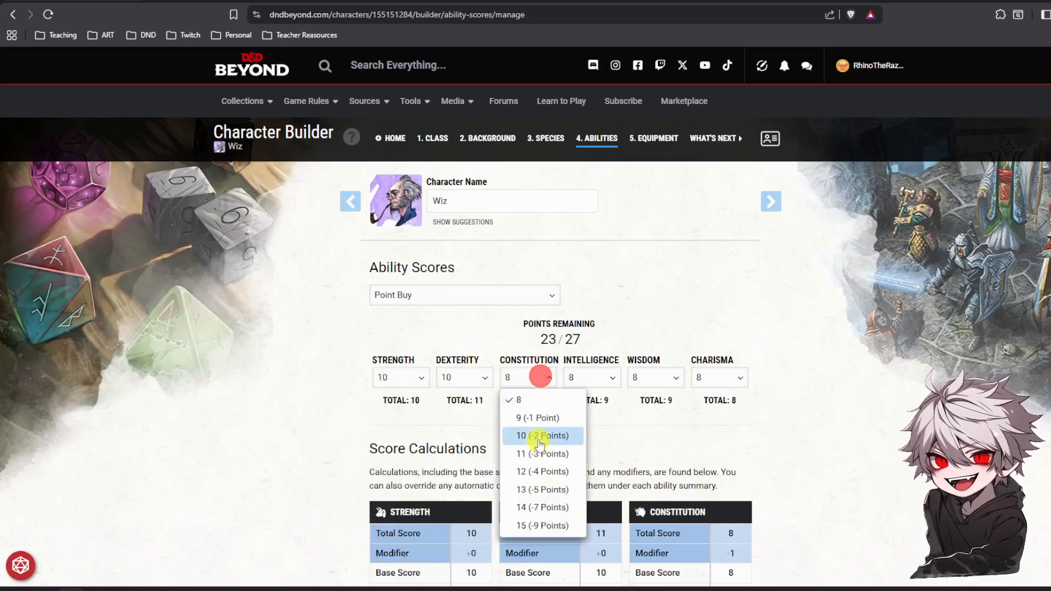
click(538, 436)
click(598, 370)
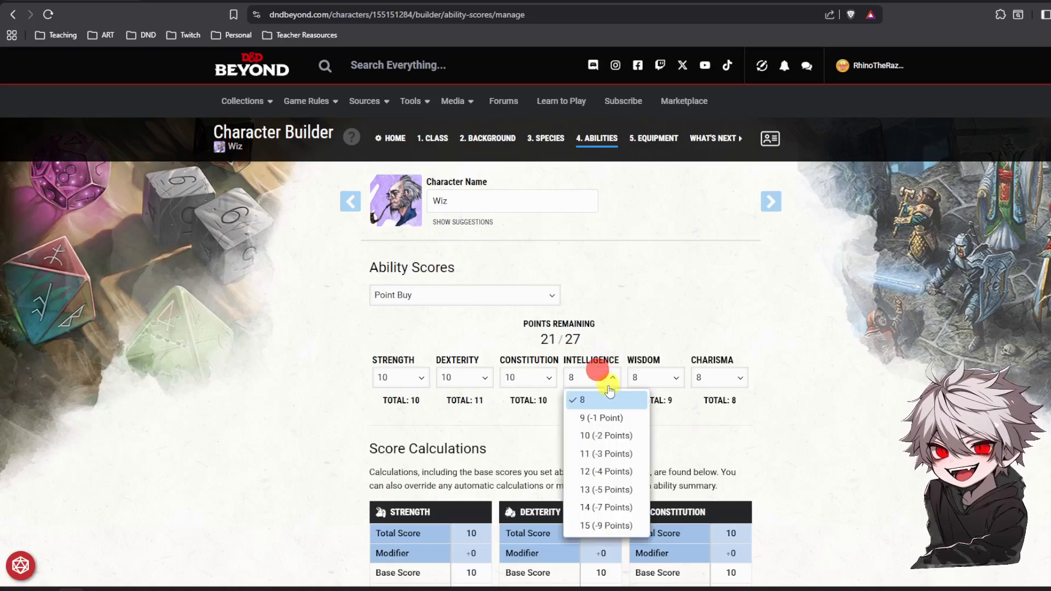
click(601, 436)
click(663, 377)
click(664, 436)
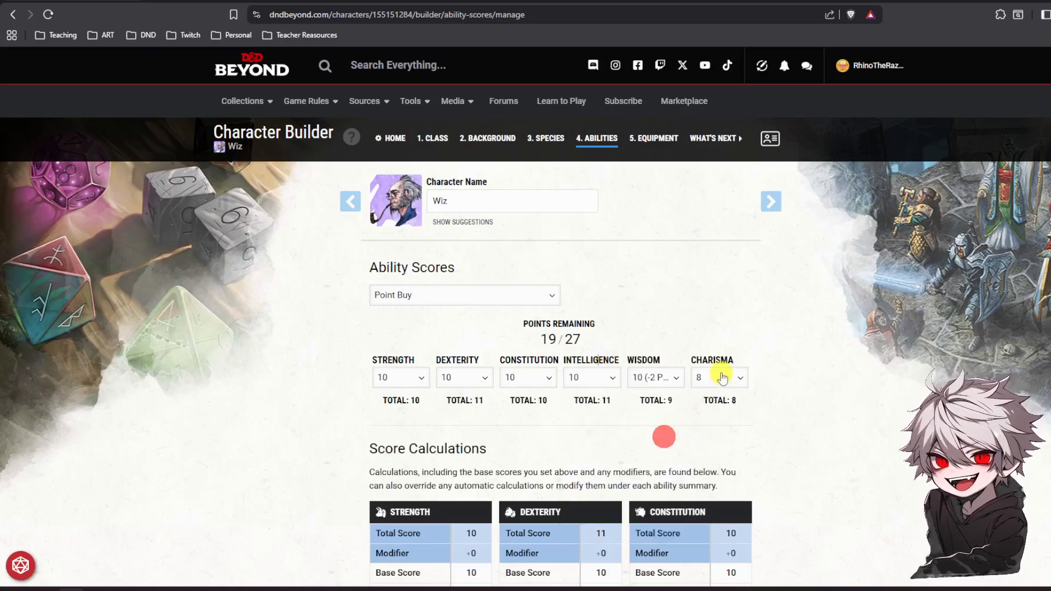
click(721, 377)
click(735, 435)
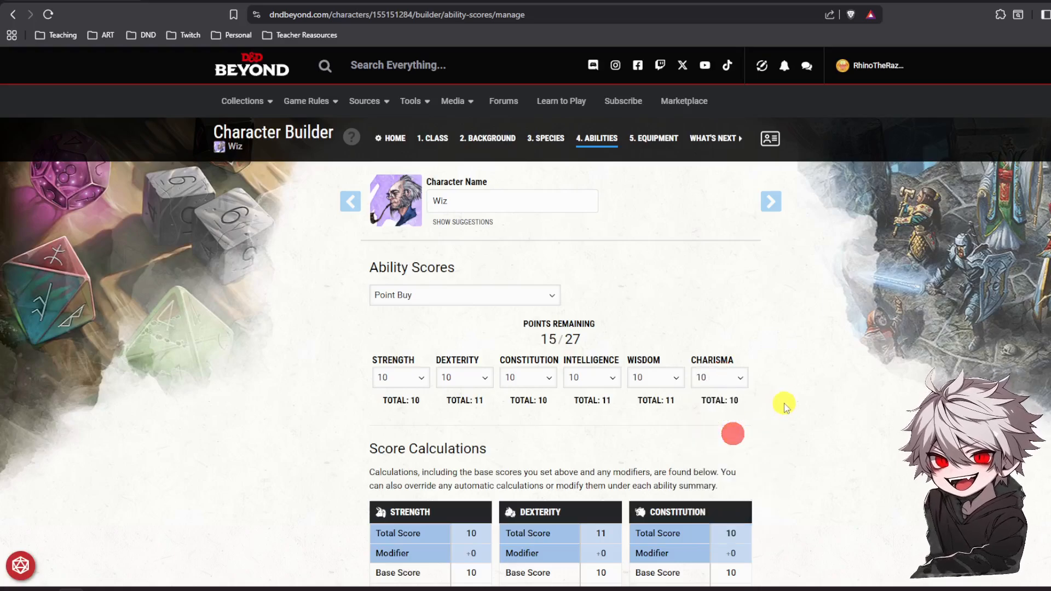
Examine the Score Calculations for all six abilities, including the bonuses granted by the Scribe background.
scroll(818, 405, down, 2)
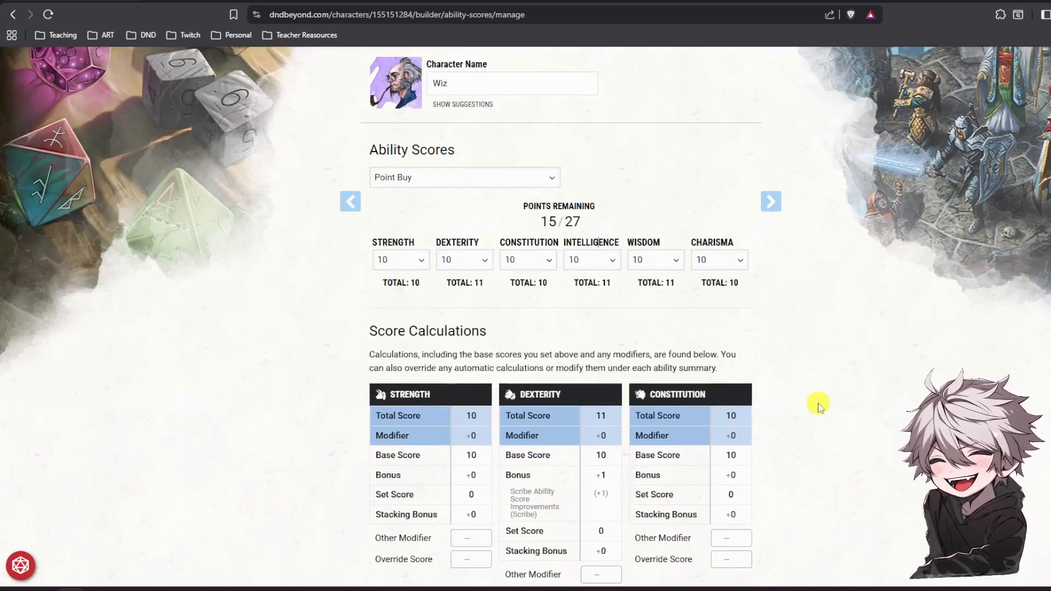
scroll(818, 405, down, 3)
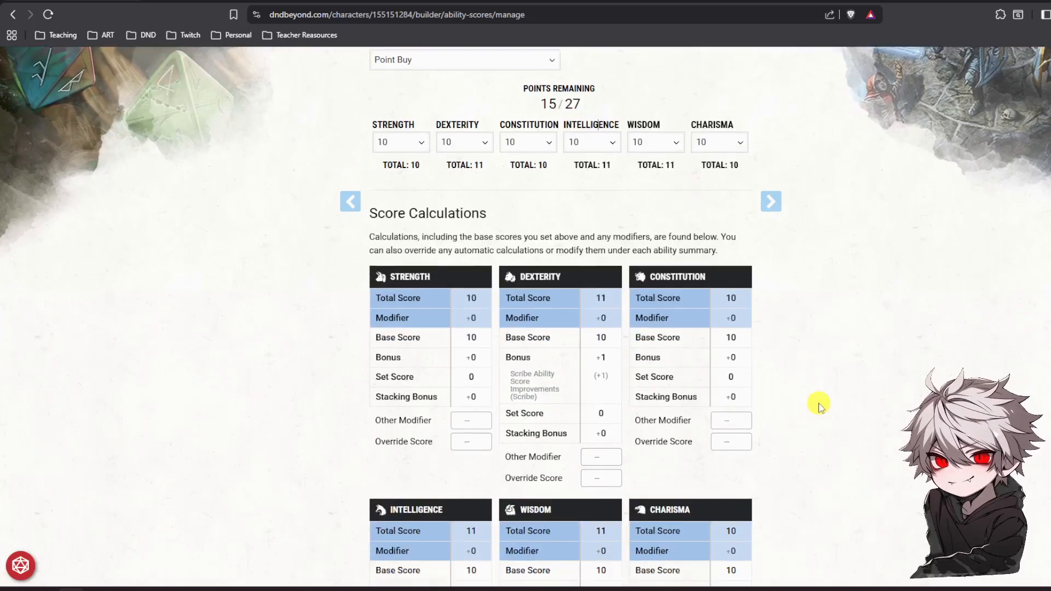
scroll(723, 342, up, 5)
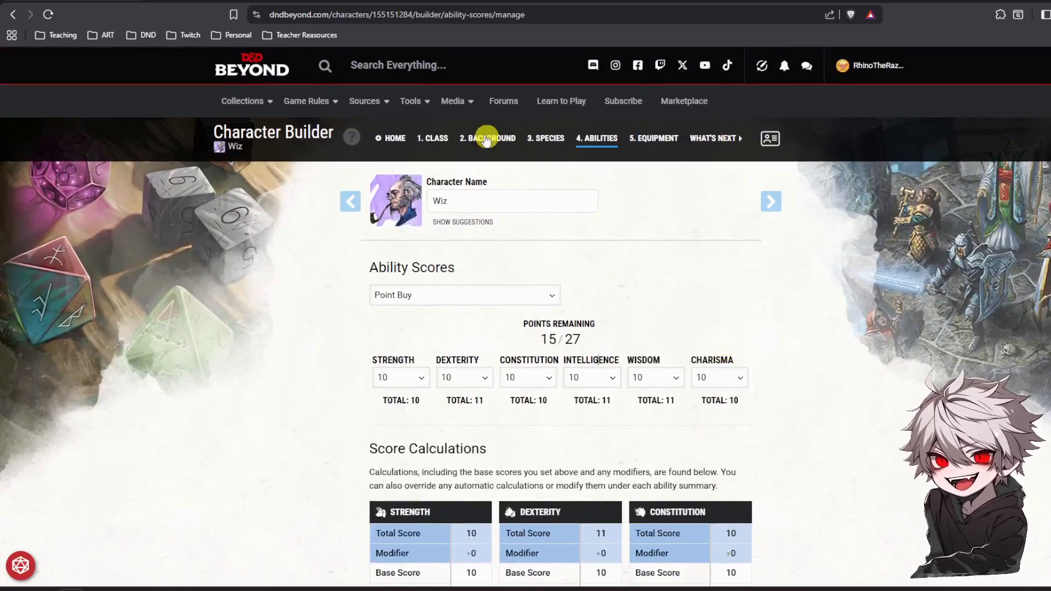
scroll(672, 408, down, 4)
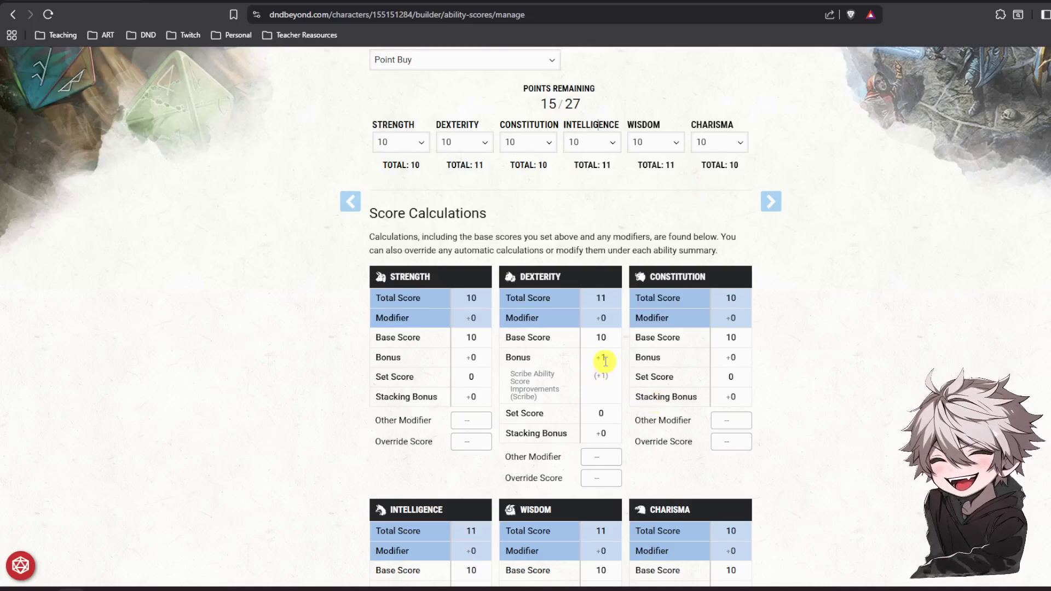
scroll(605, 361, down, 1)
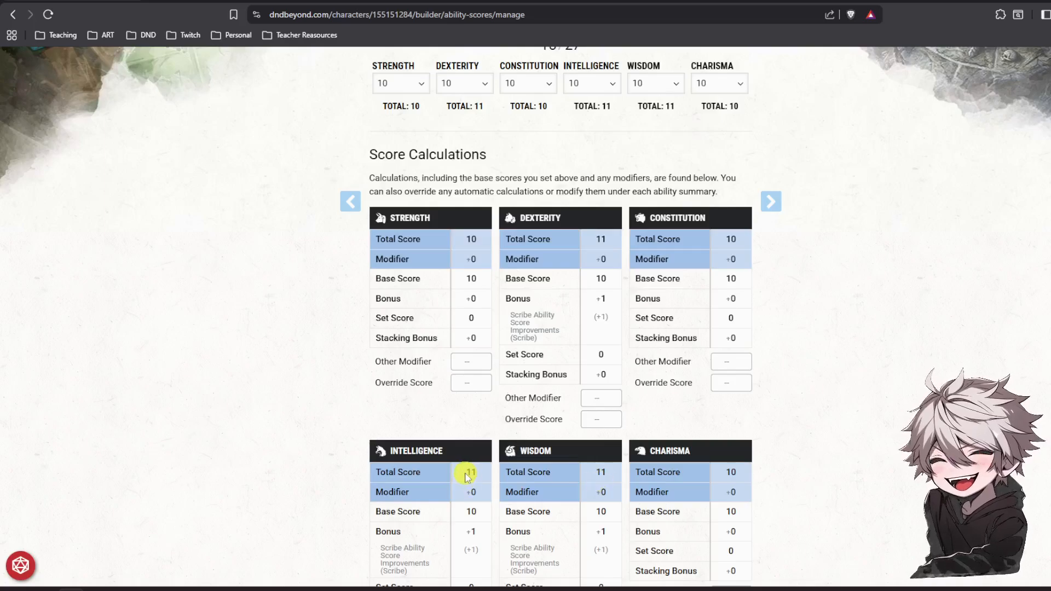
scroll(629, 328, up, 2)
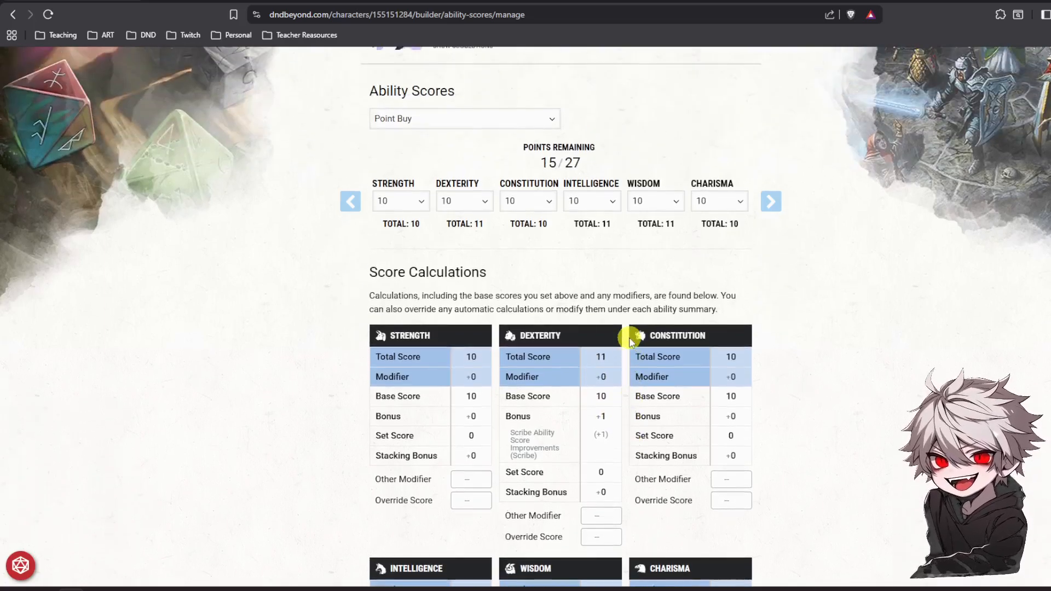
scroll(630, 340, down, 1)
scroll(627, 340, down, 2)
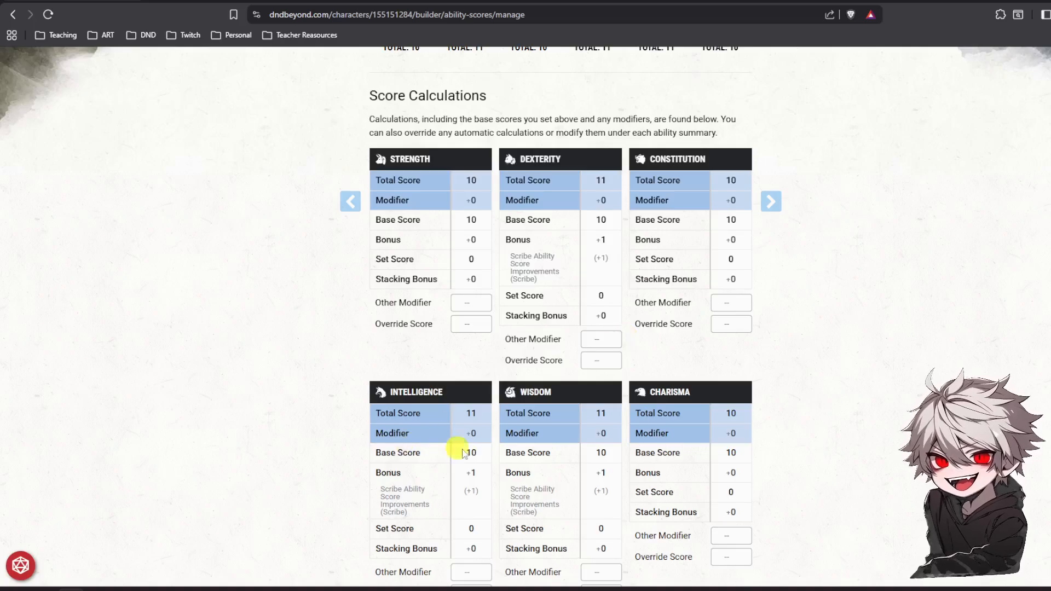
Set the Intelligence base score to 15 in the point buy.
scroll(467, 443, up, 3)
click(591, 209)
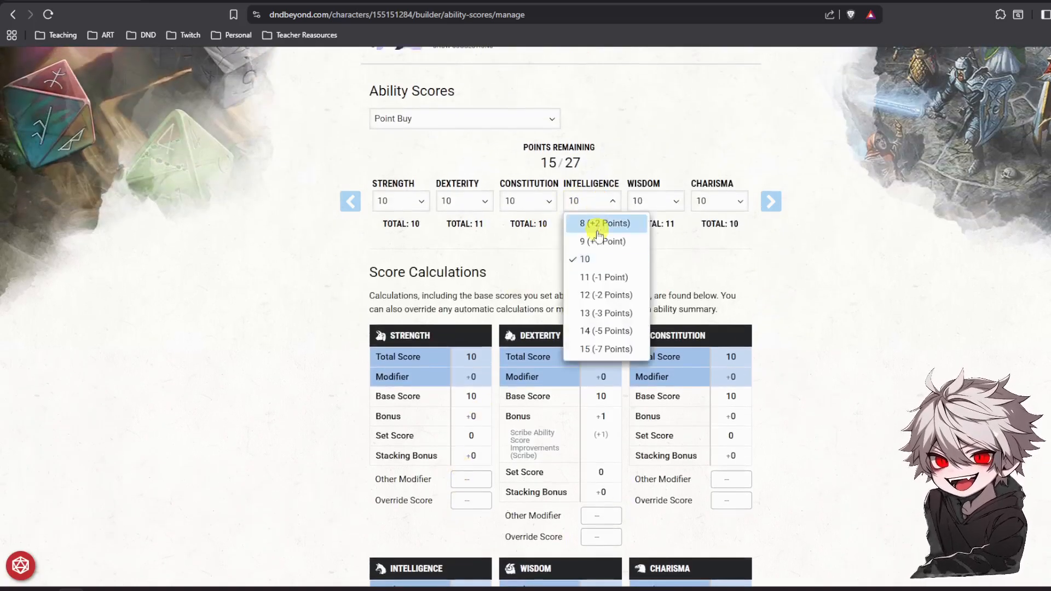
click(599, 353)
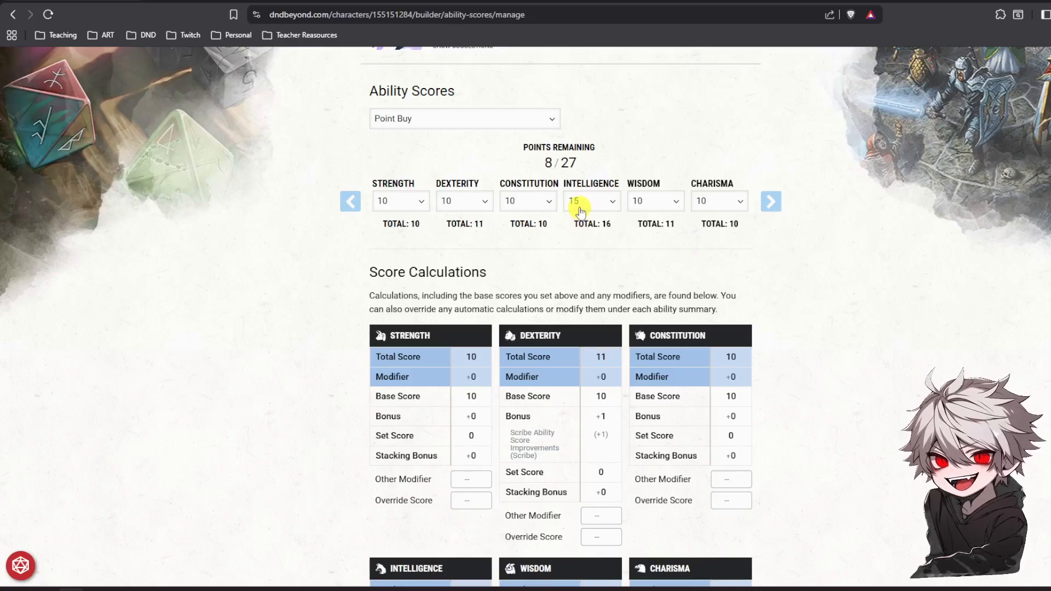
Check the recalculated scores and set the Dexterity base score to 13.
scroll(548, 329, down, 2)
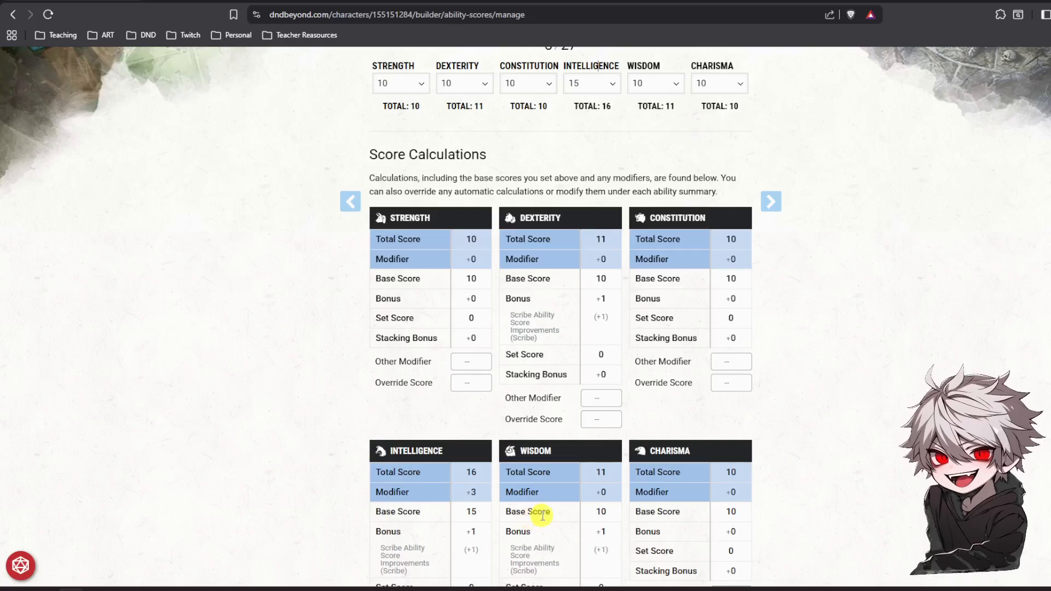
scroll(821, 474, up, 2)
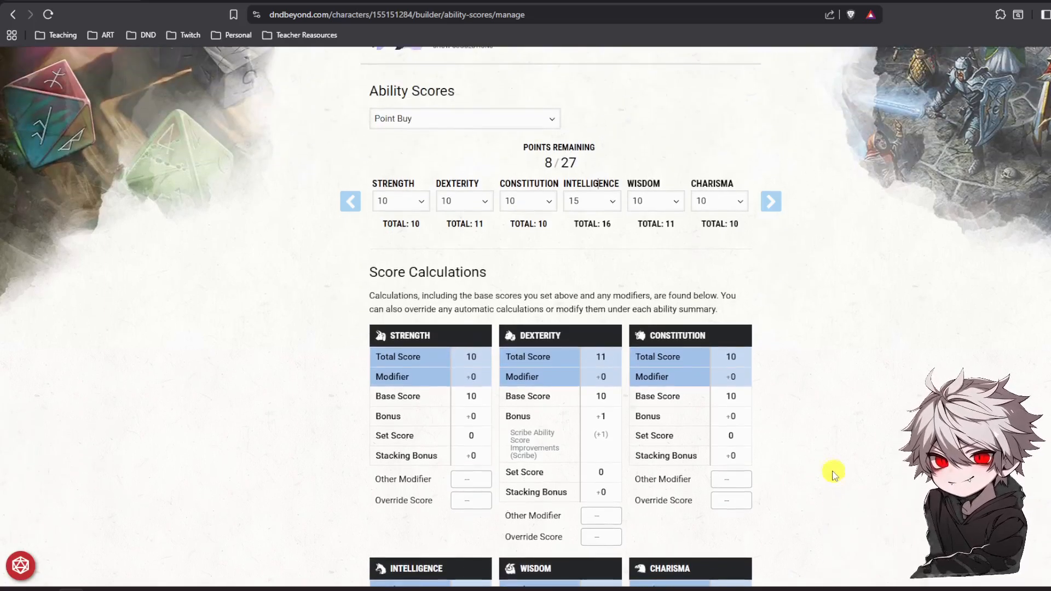
scroll(648, 246, down, 1)
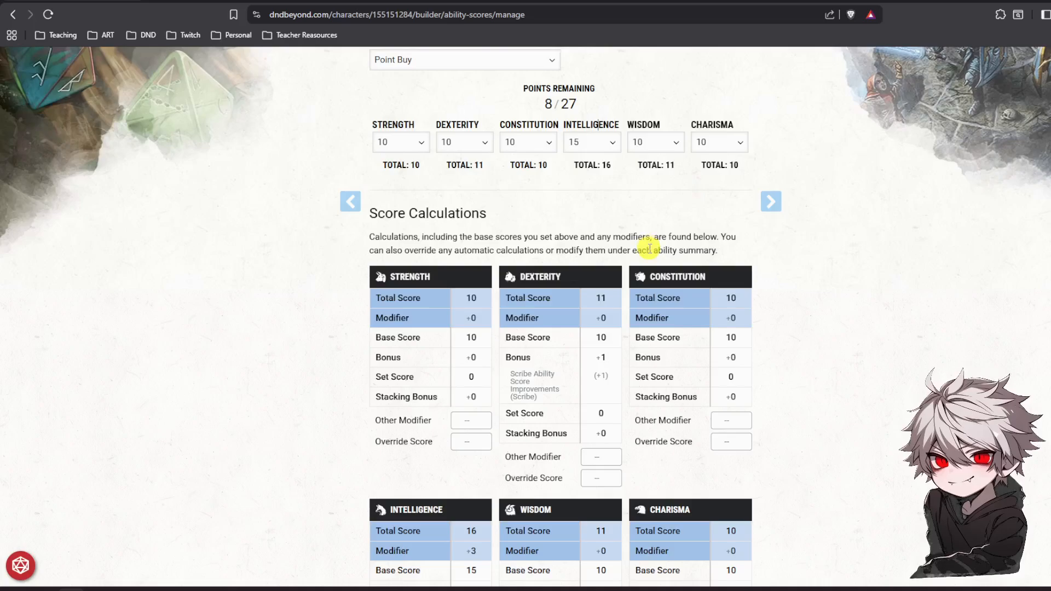
scroll(649, 248, up, 1)
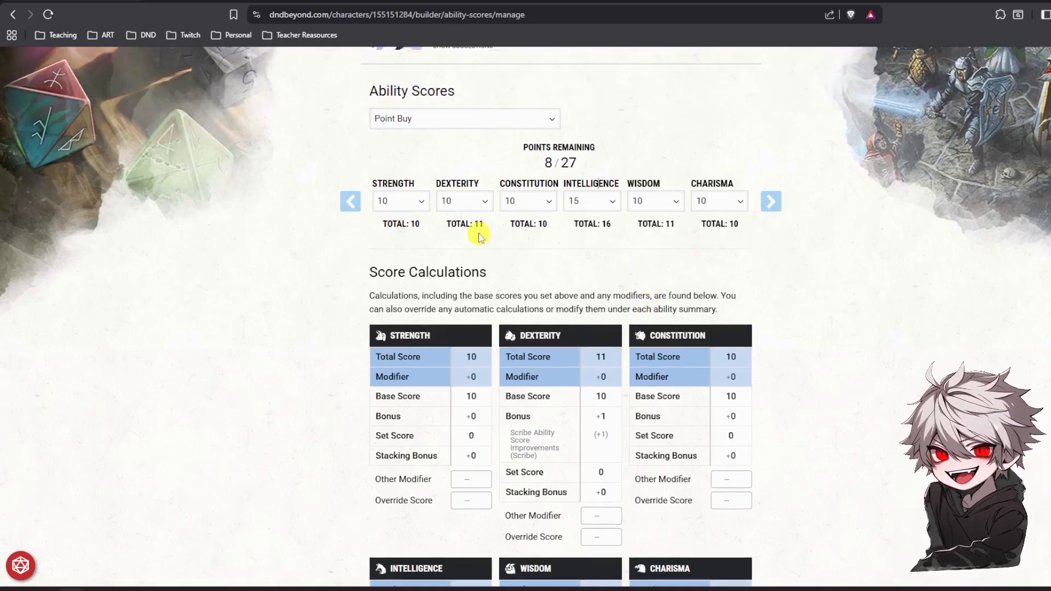
click(466, 205)
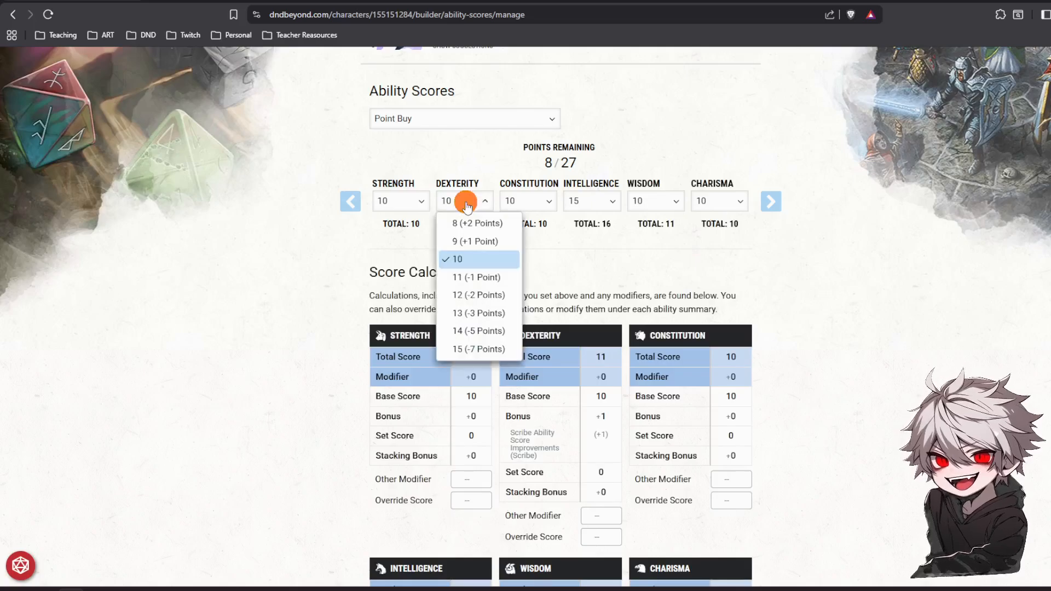
click(493, 312)
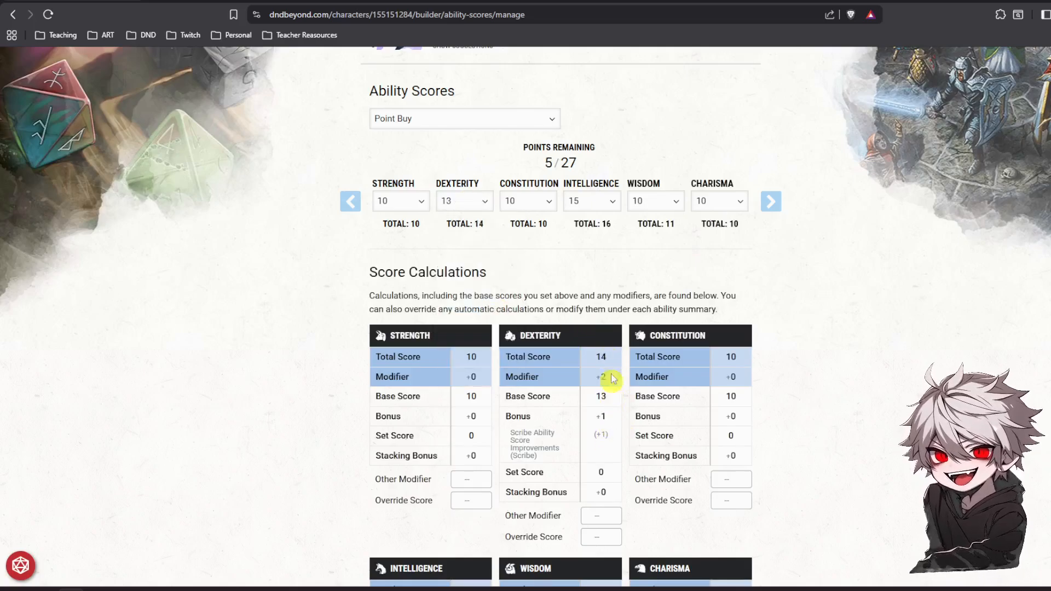
Set the Constitution base score to 12 and the Wisdom base score to 13, spending the remaining points.
click(665, 208)
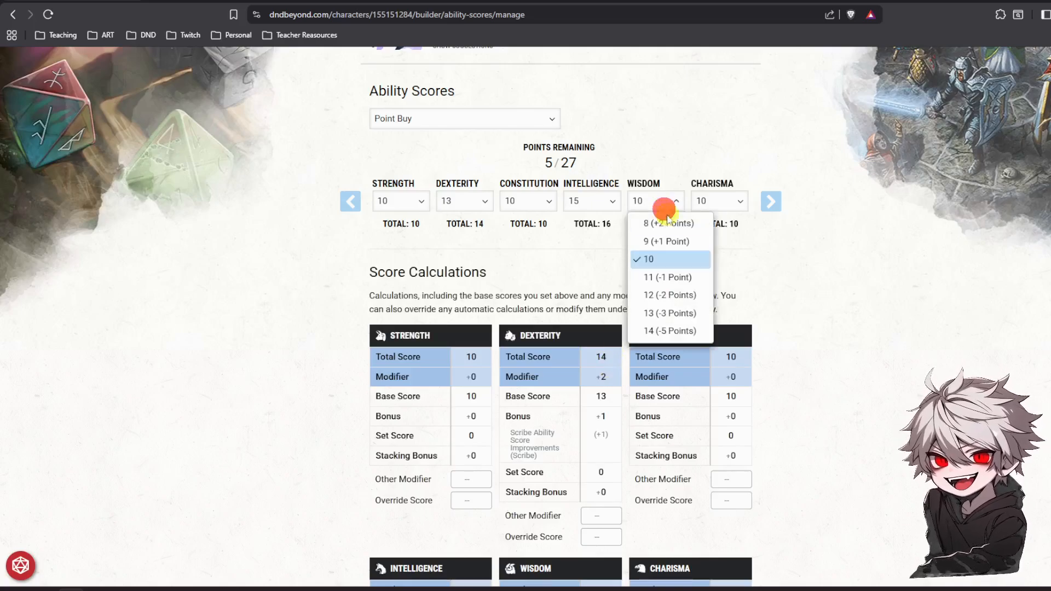
click(700, 282)
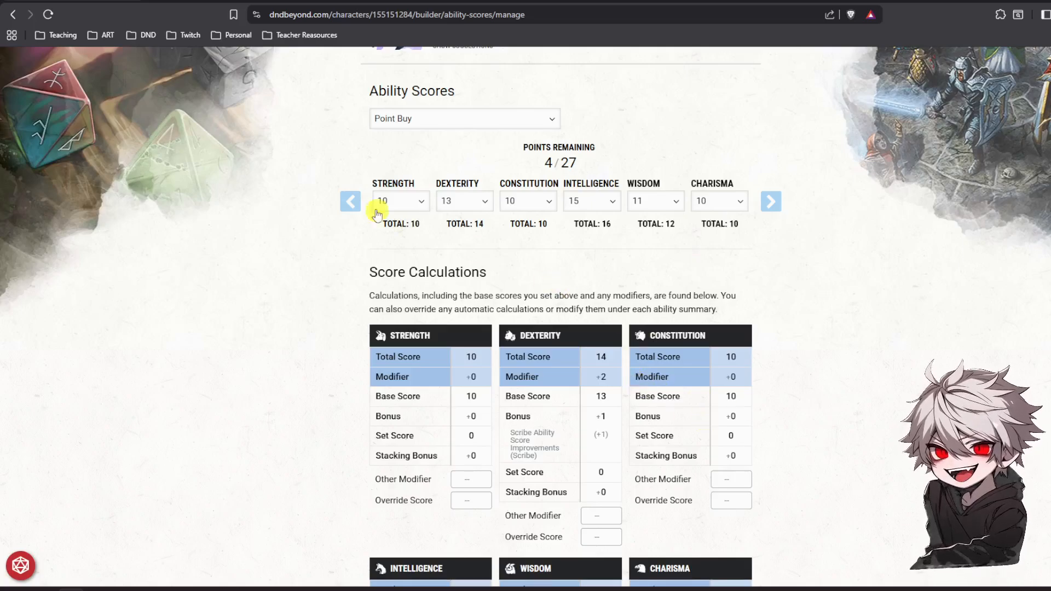
click(530, 202)
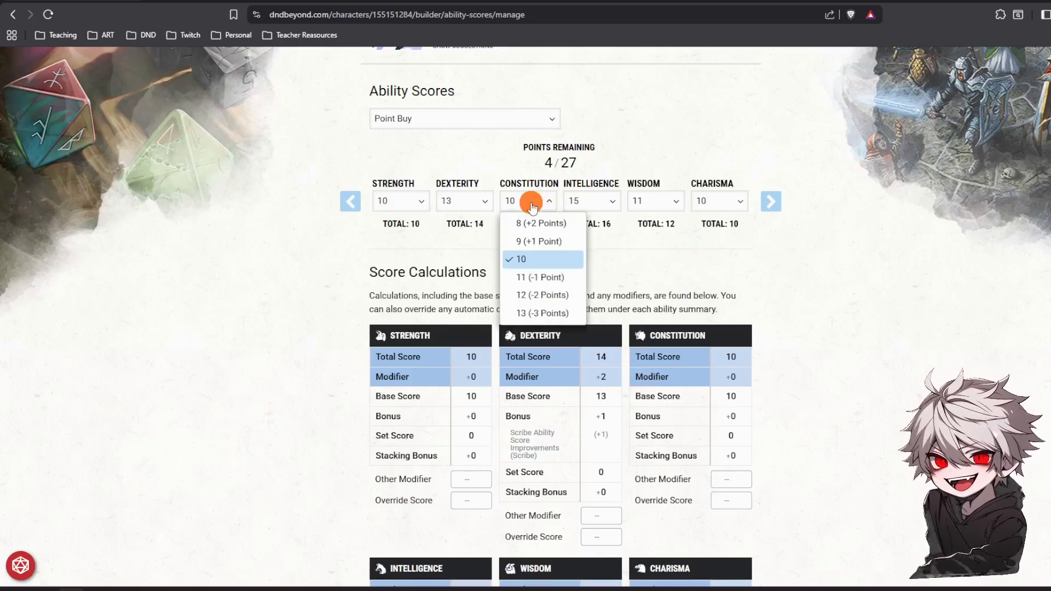
click(554, 295)
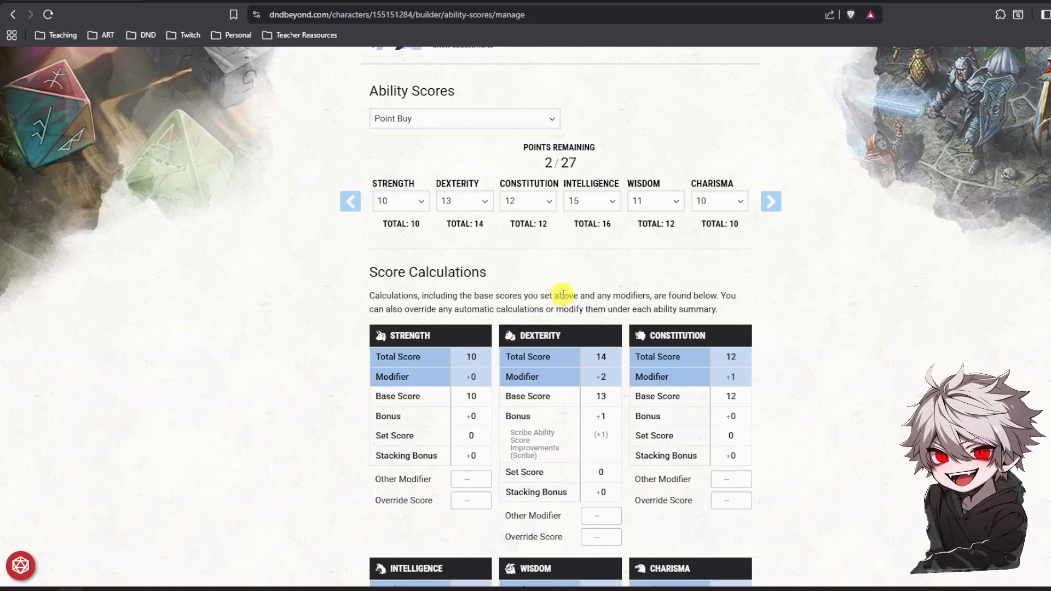
click(664, 207)
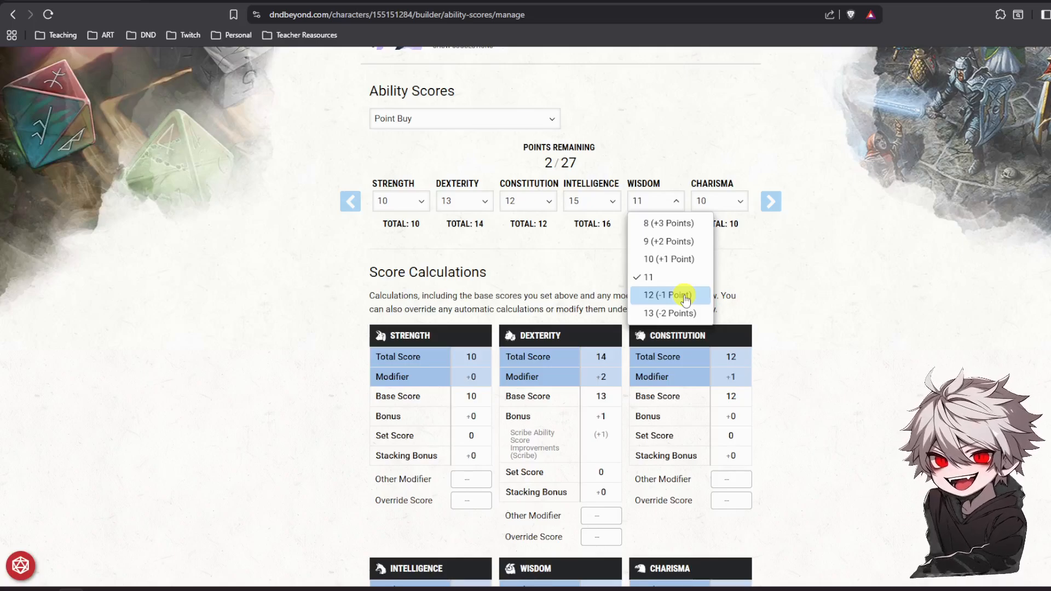
click(690, 313)
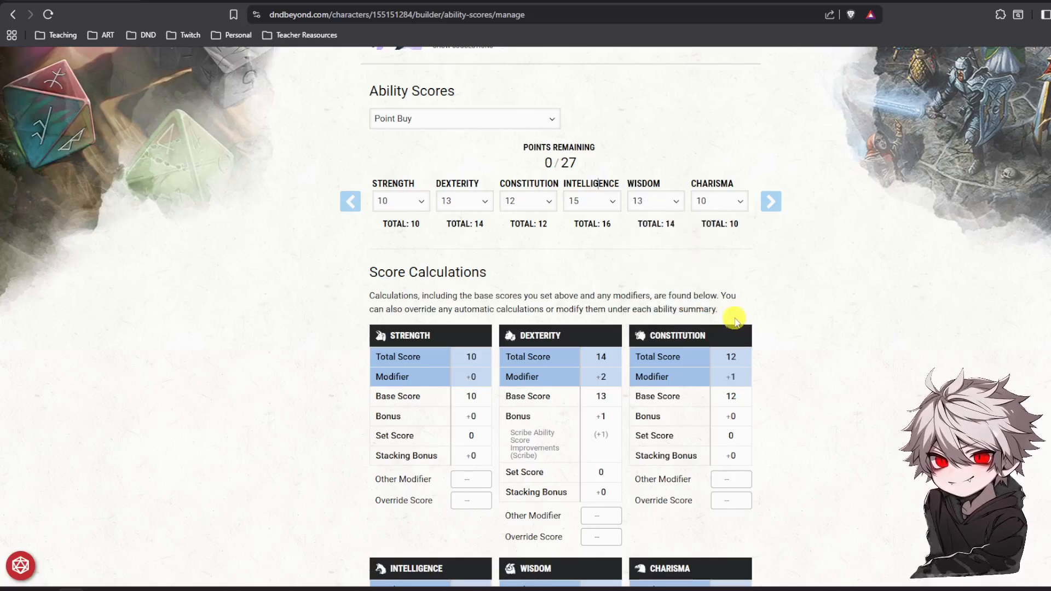
Review the total scores and modifiers of all six abilities against the point buy values.
scroll(750, 353, down, 3)
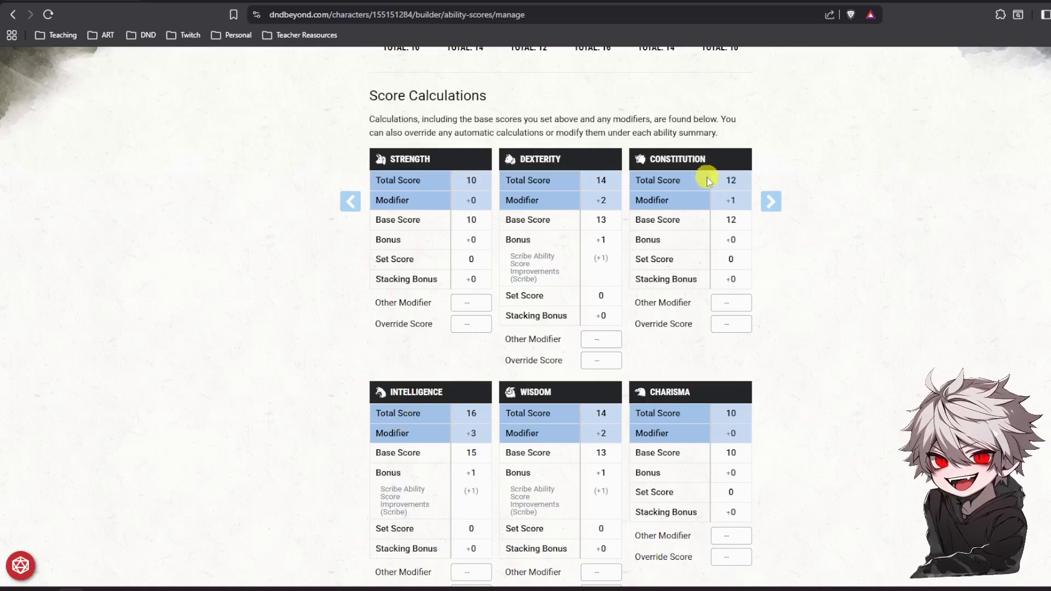
scroll(551, 395, up, 3)
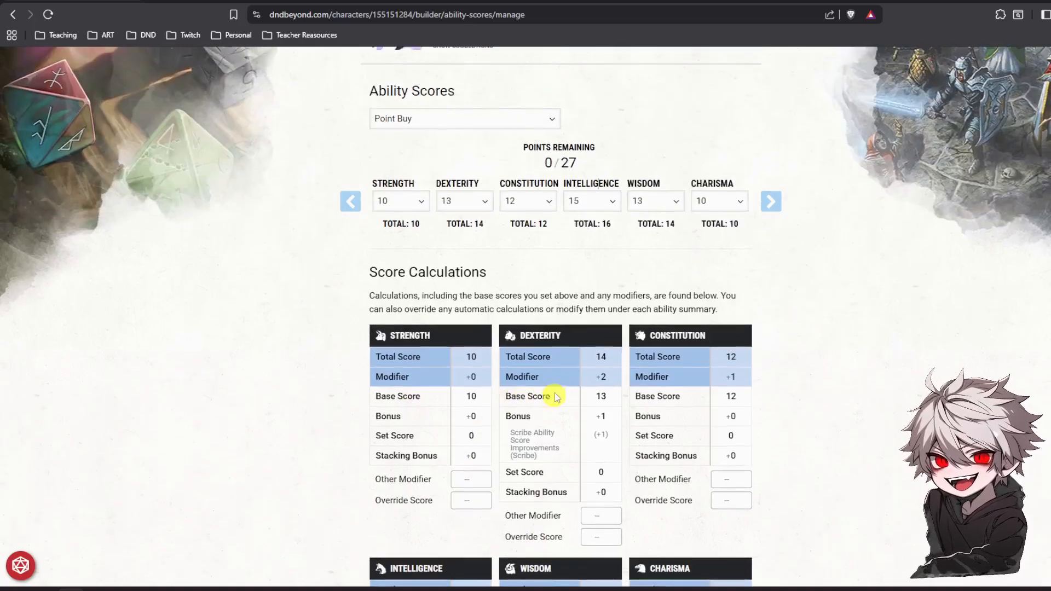
scroll(470, 359, down, 3)
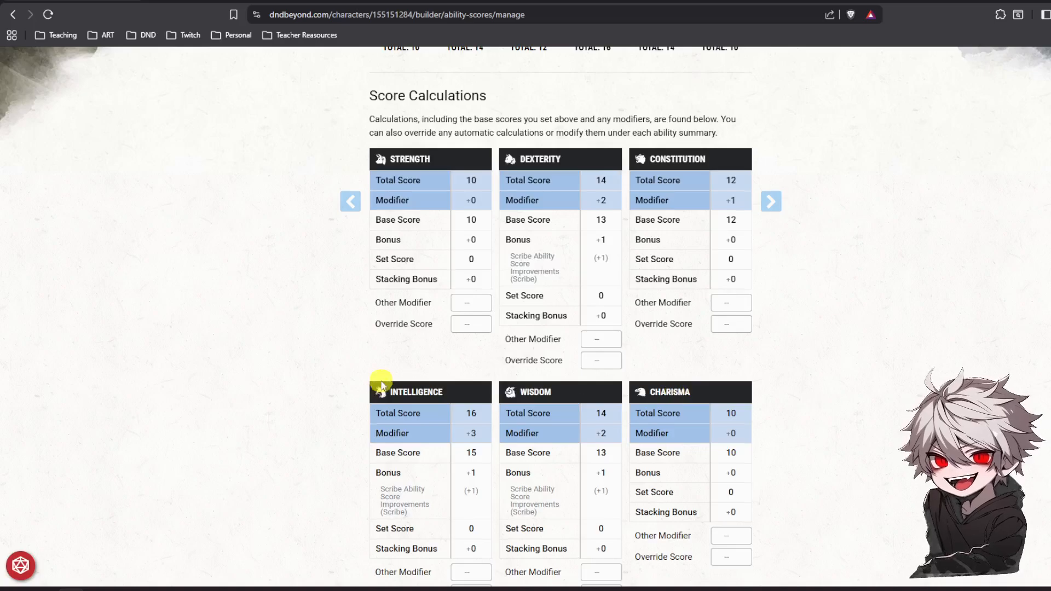
scroll(408, 350, up, 2)
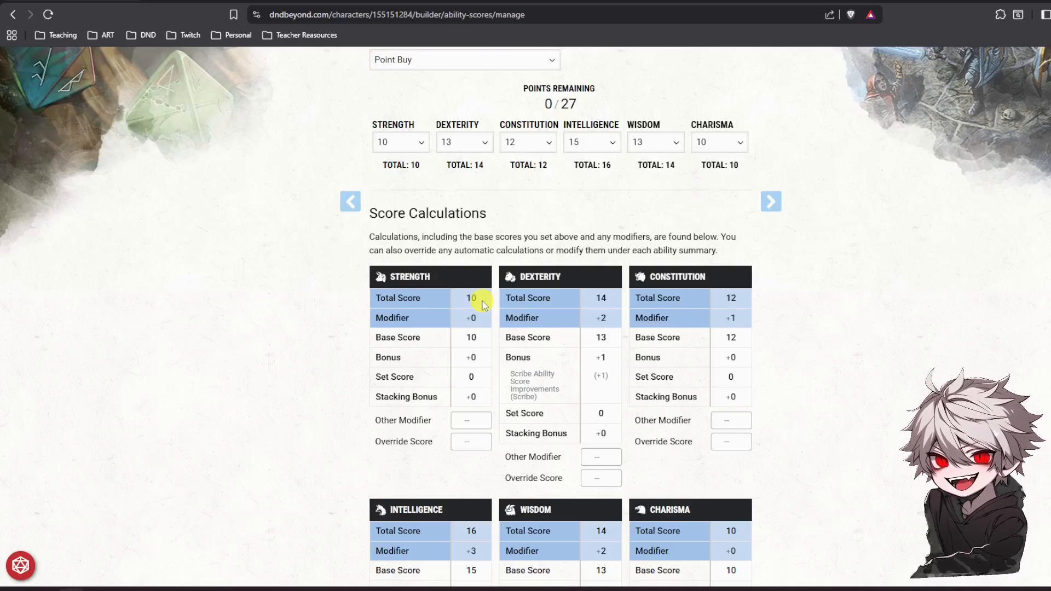
scroll(542, 309, up, 4)
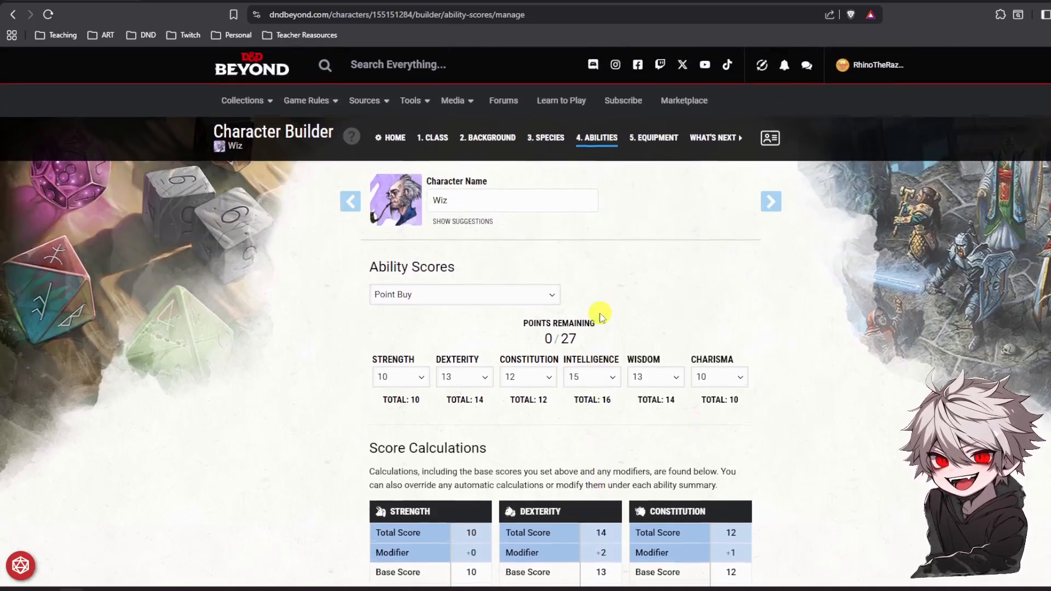
scroll(542, 389, down, 5)
scroll(634, 377, up, 3)
scroll(653, 335, up, 2)
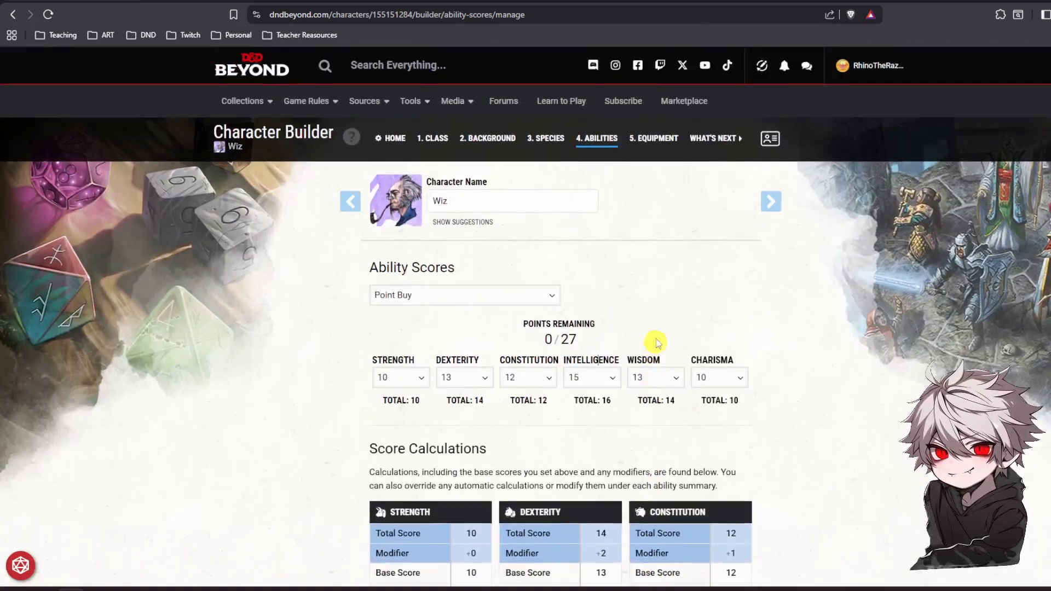
Choose starting equipment option A for both the Wizard and the Scribe and add it to the inventory.
click(655, 140)
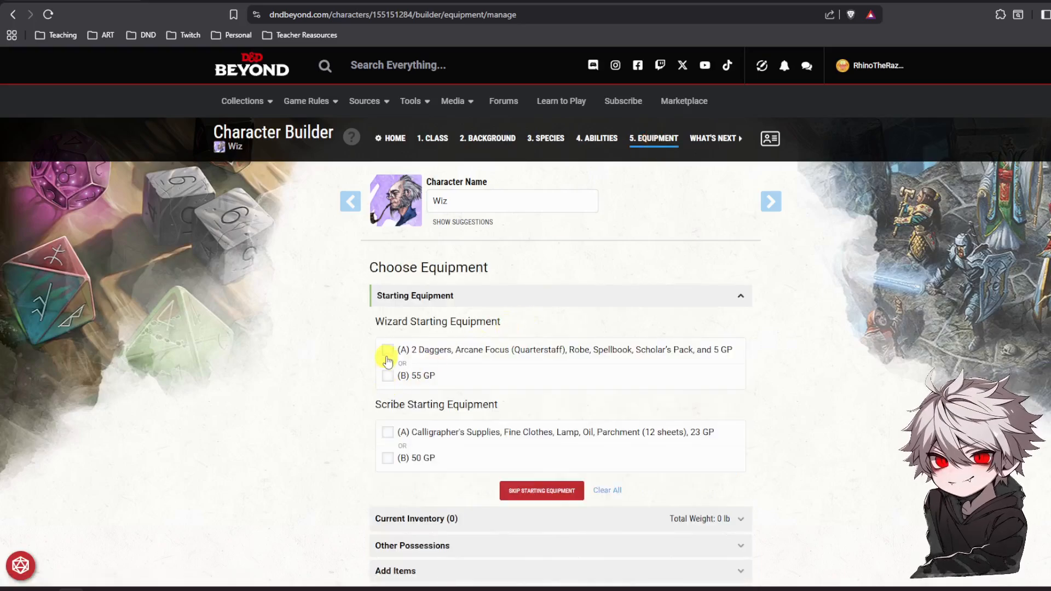
click(387, 350)
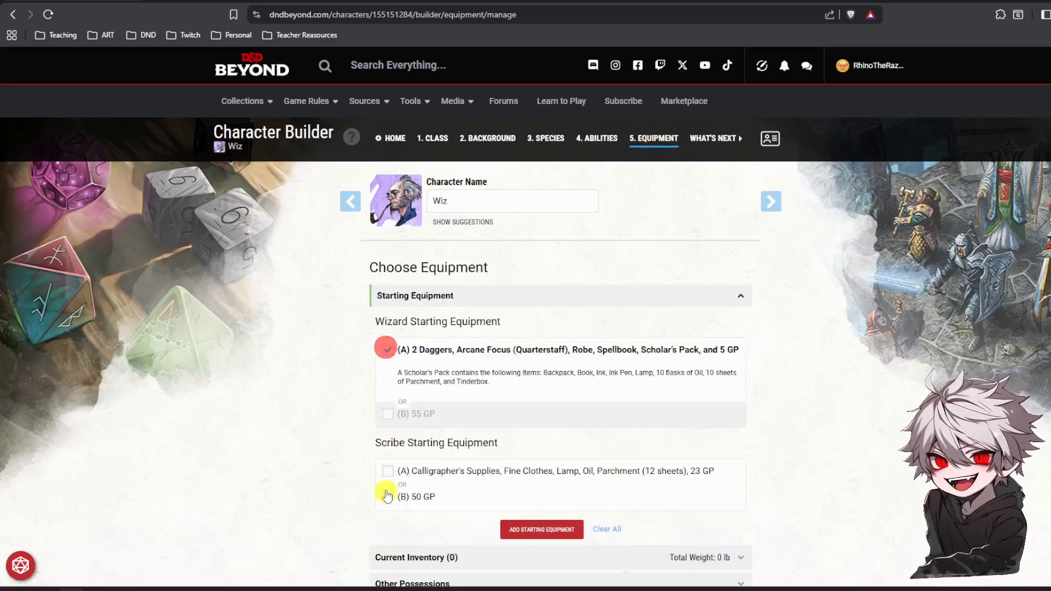
click(387, 471)
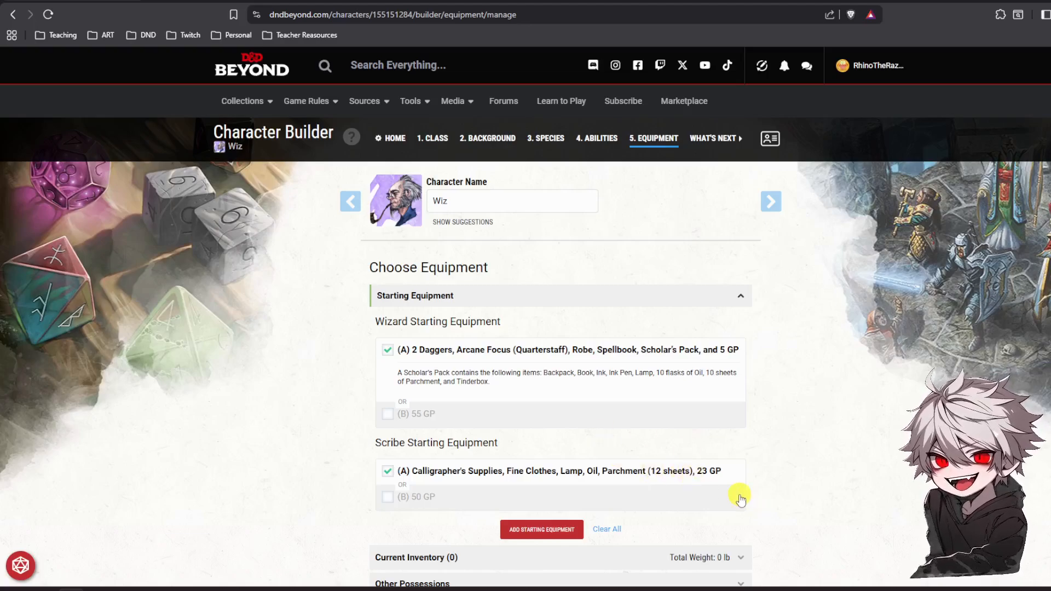
click(541, 534)
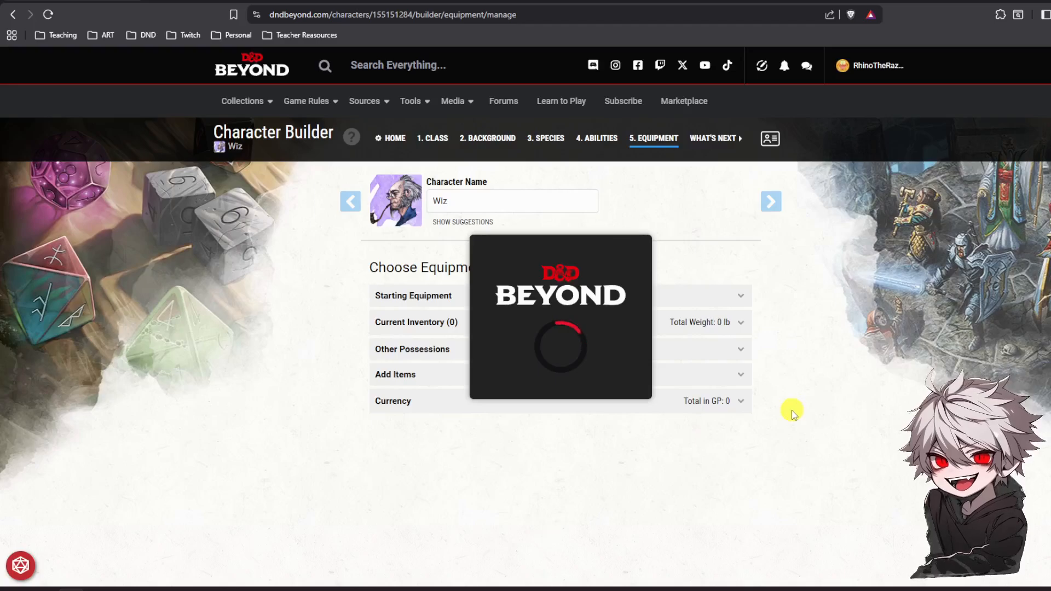
Set the Quarterstaff in the current inventory as wielded.
scroll(695, 356, down, 6)
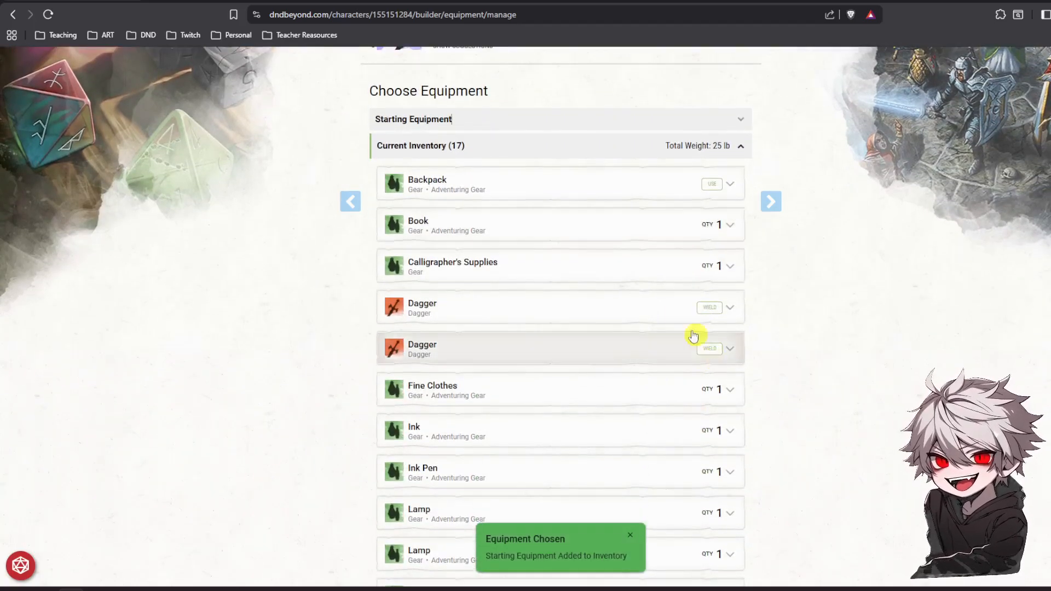
scroll(666, 329, down, 5)
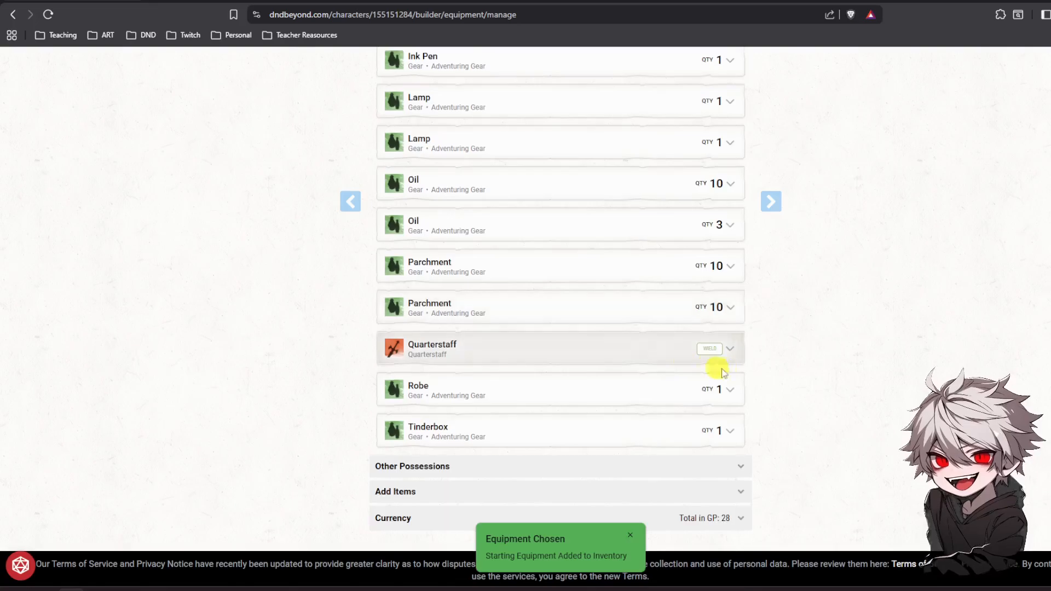
click(711, 357)
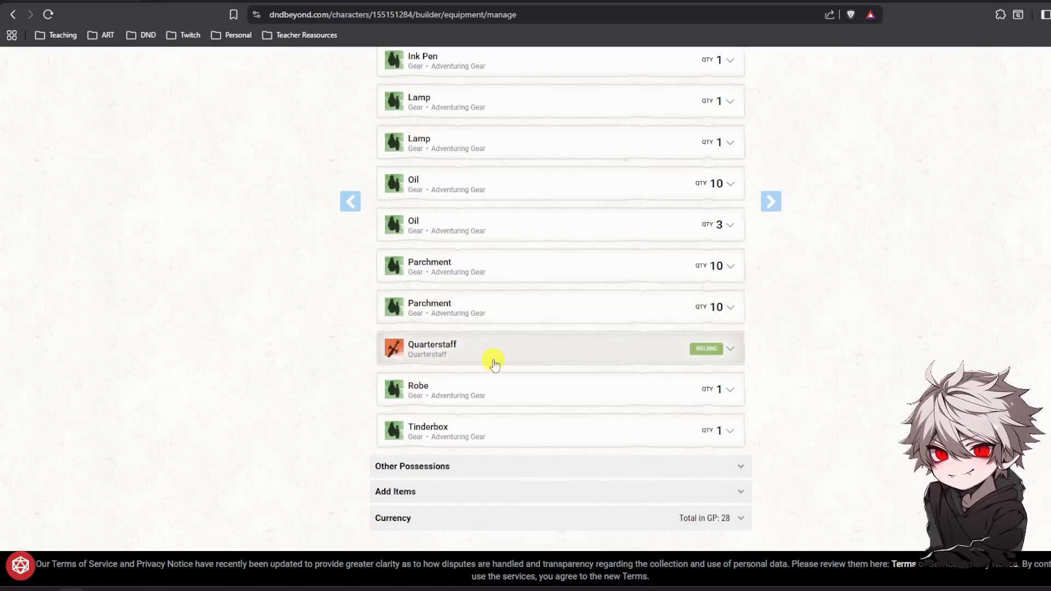
scroll(578, 419, up, 10)
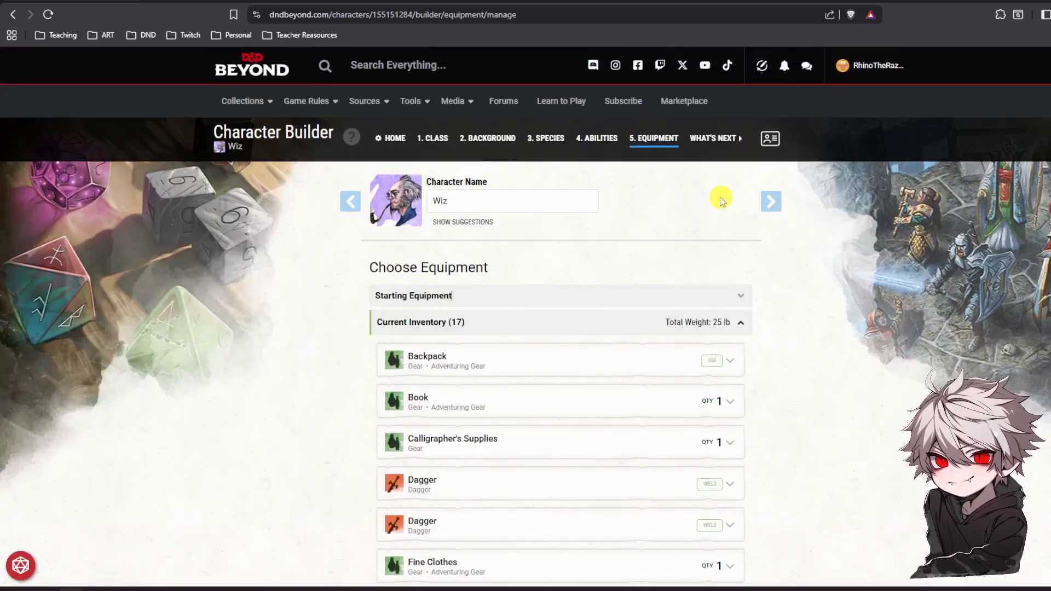
Open the finished character's sheet and look through its cantrips and 1st- and 2nd-level spells.
click(714, 139)
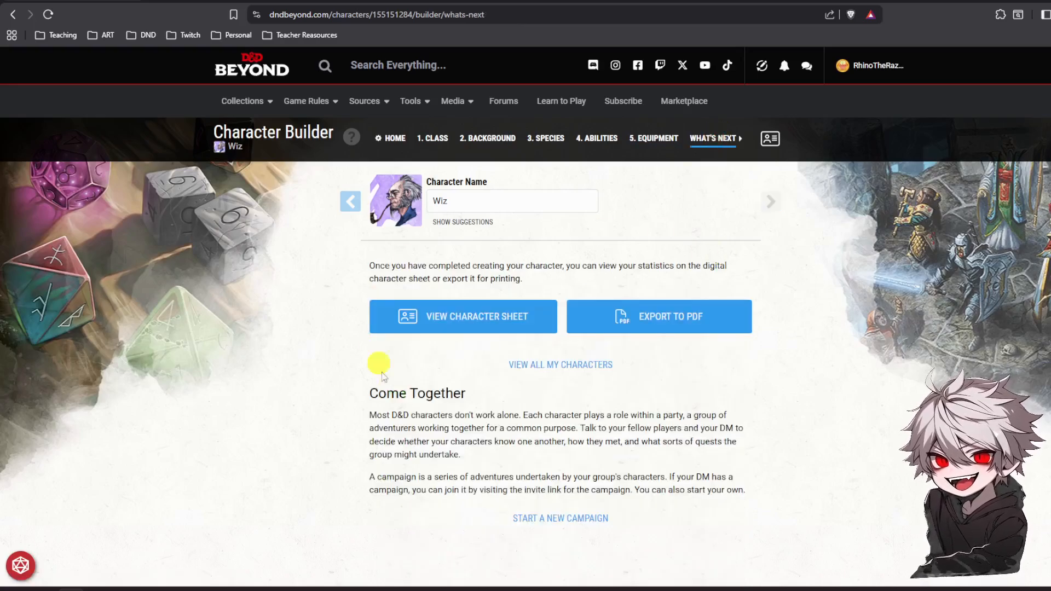
click(463, 323)
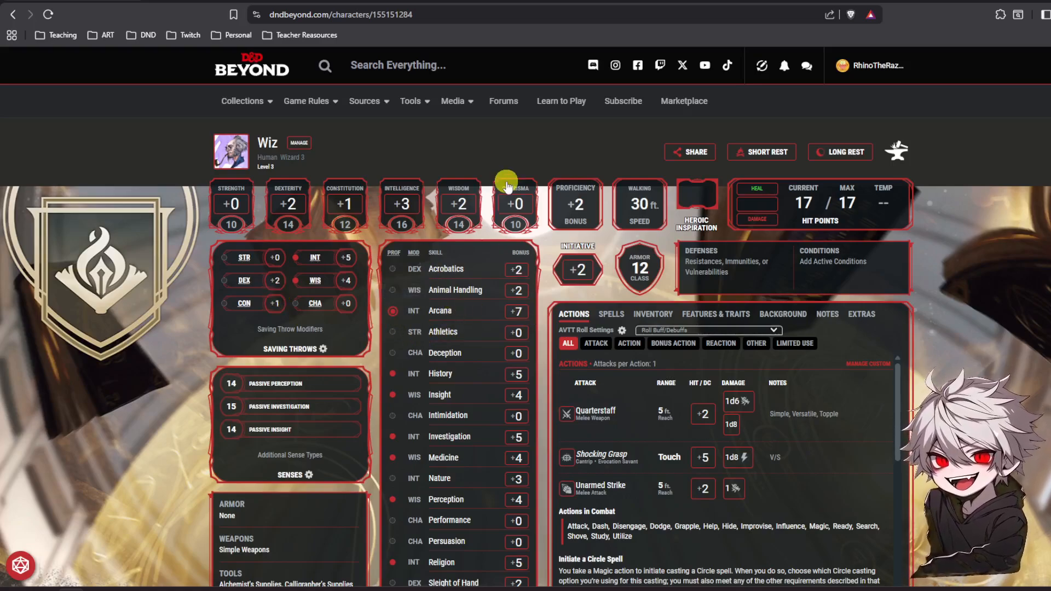
scroll(536, 251, down, 2)
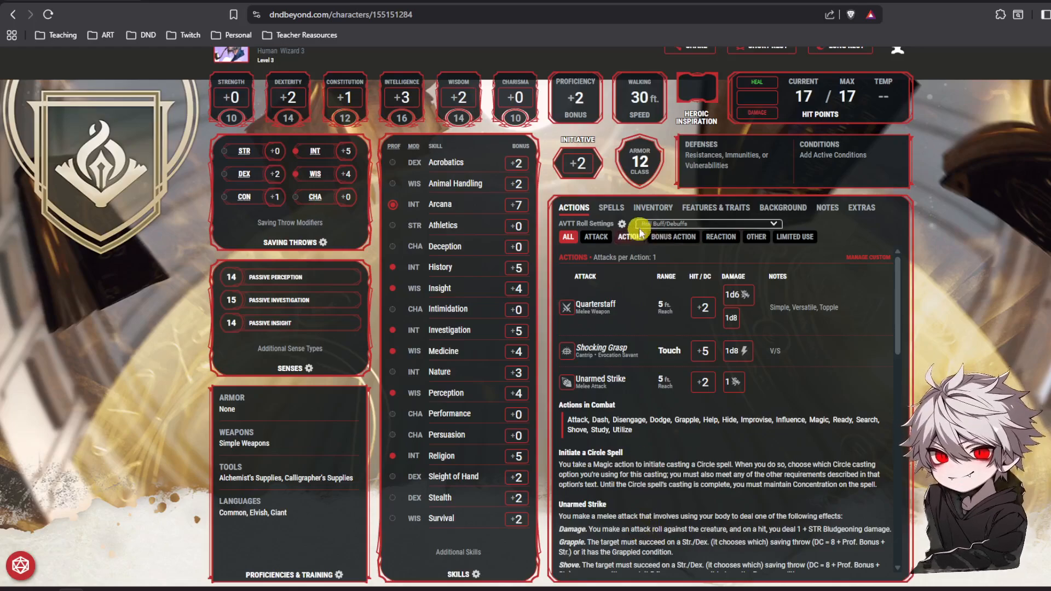
click(613, 208)
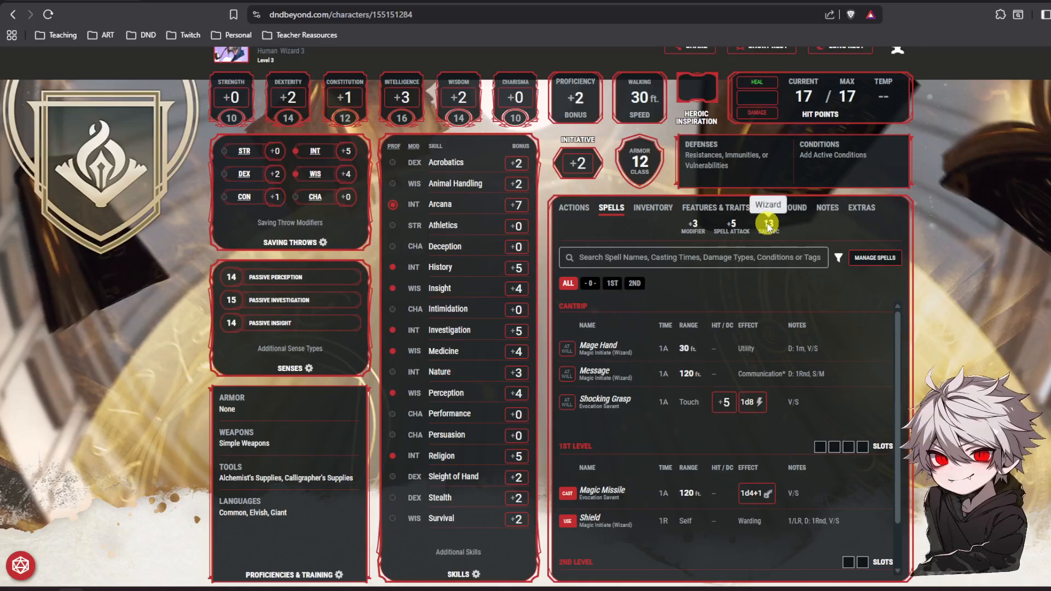
scroll(777, 355, down, 1)
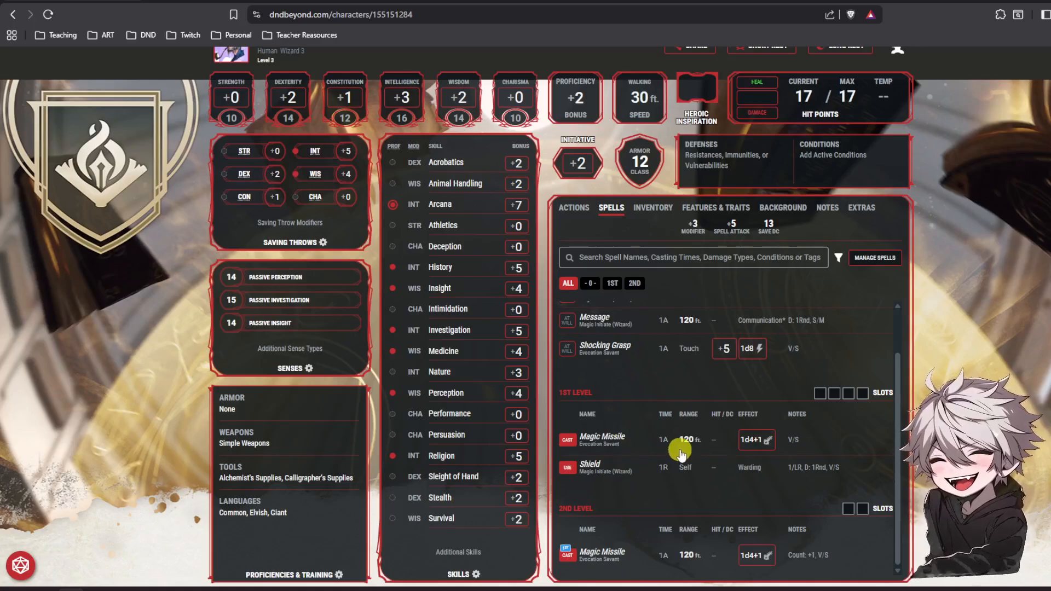
Cast Magic Missile at 1st level and restore the spent spell slot.
click(568, 441)
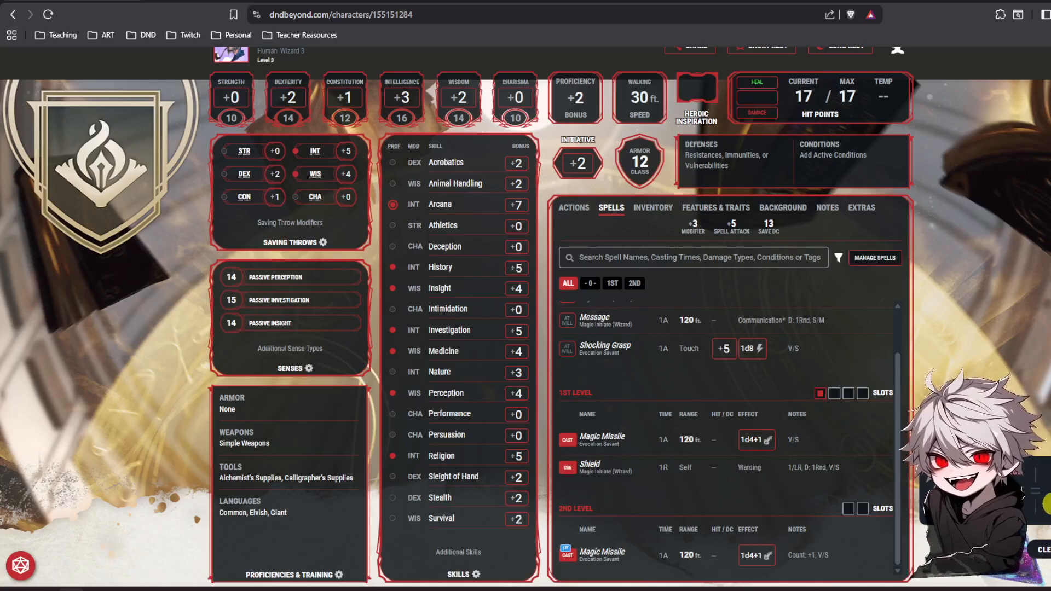
click(819, 393)
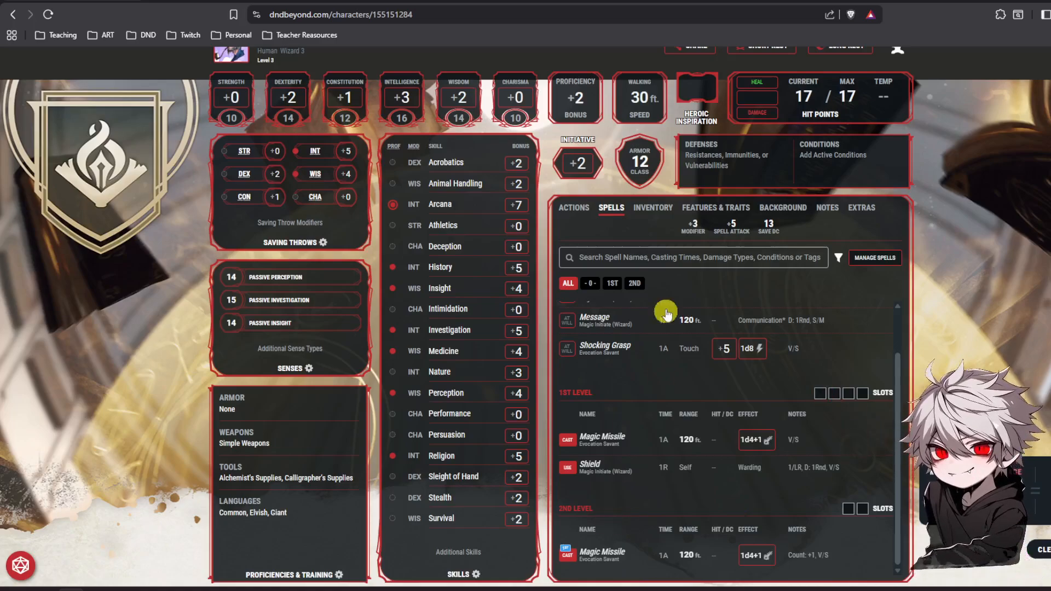
scroll(679, 340, up, 1)
scroll(656, 441, down, 1)
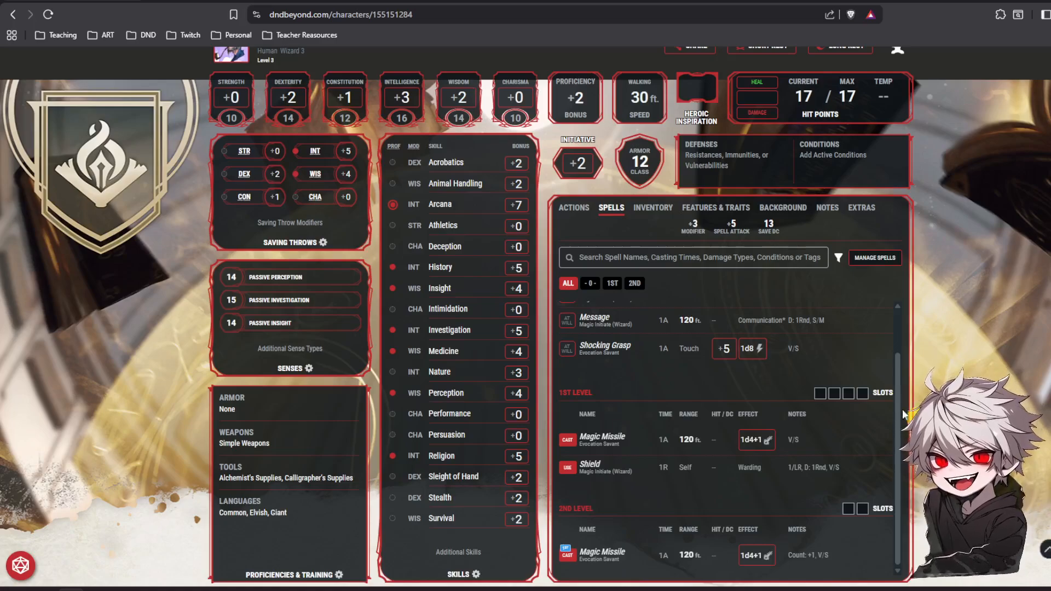
Open the spell management for the Wizard and filter the spells available to add to cantrips only.
scroll(788, 467, up, 1)
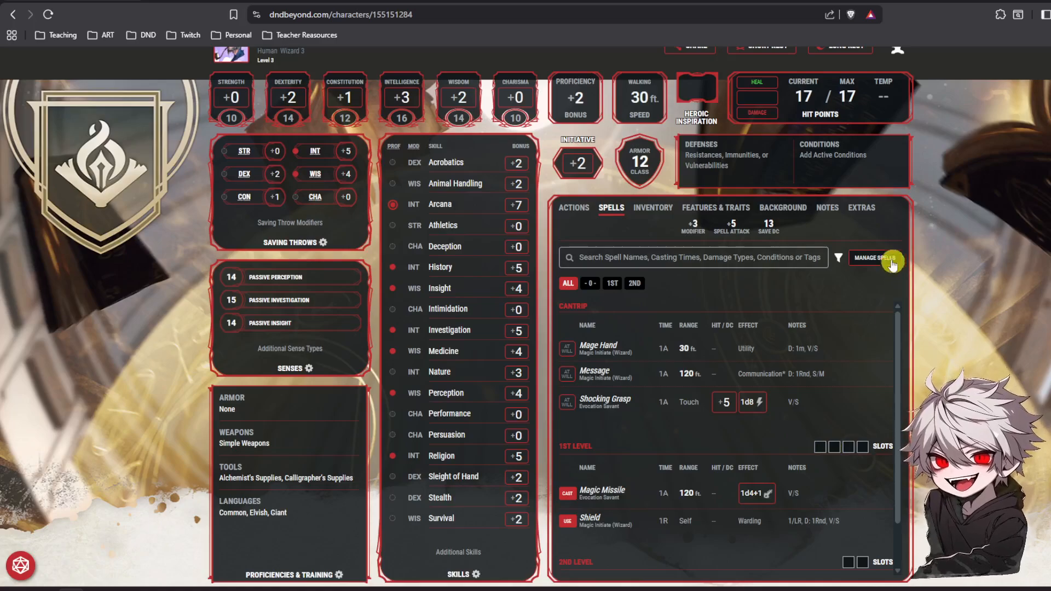
scroll(887, 386, up, 2)
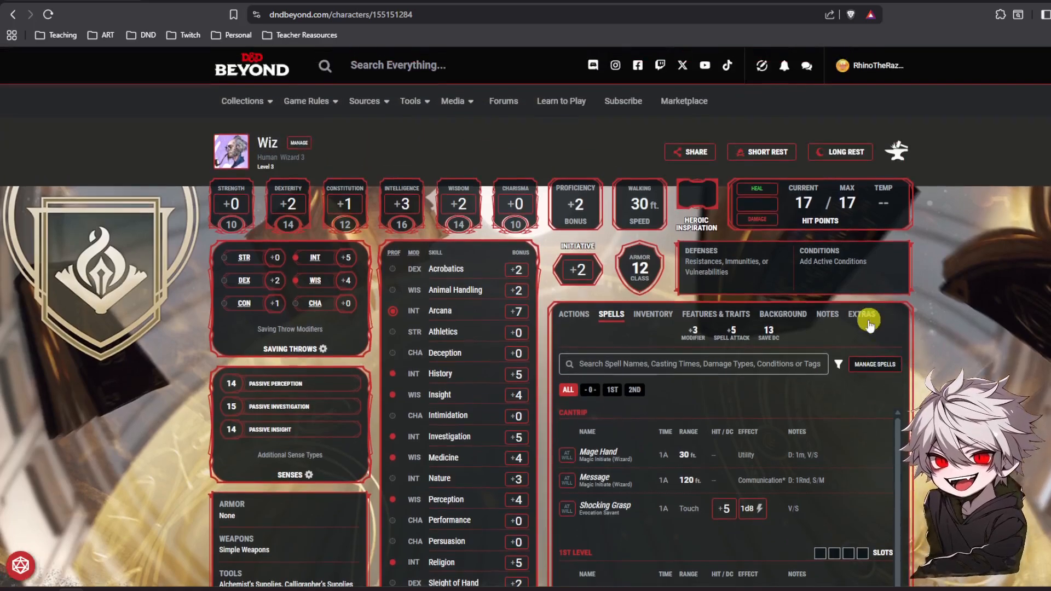
click(865, 366)
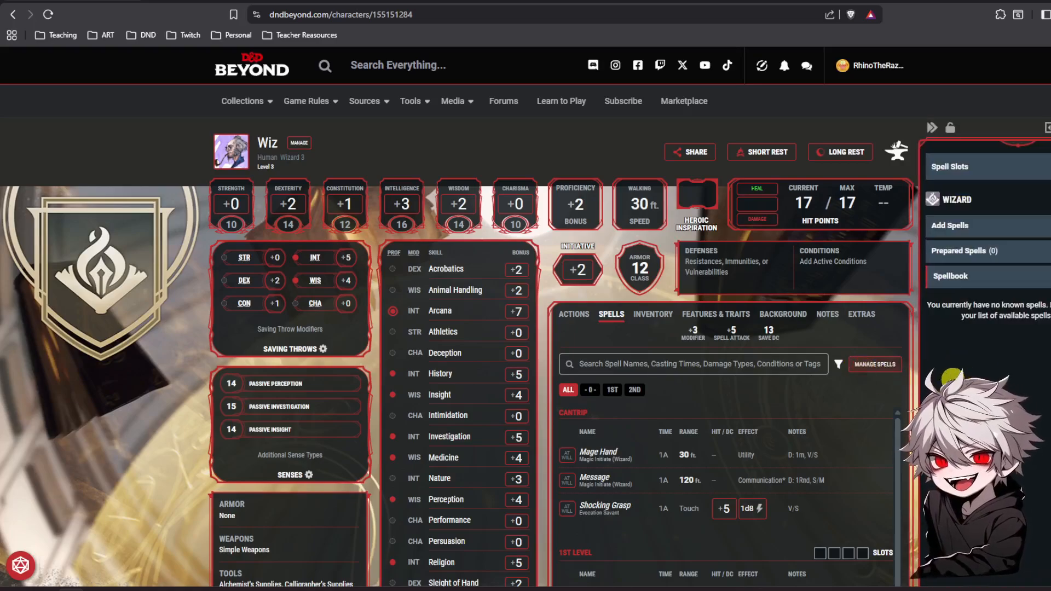
click(965, 226)
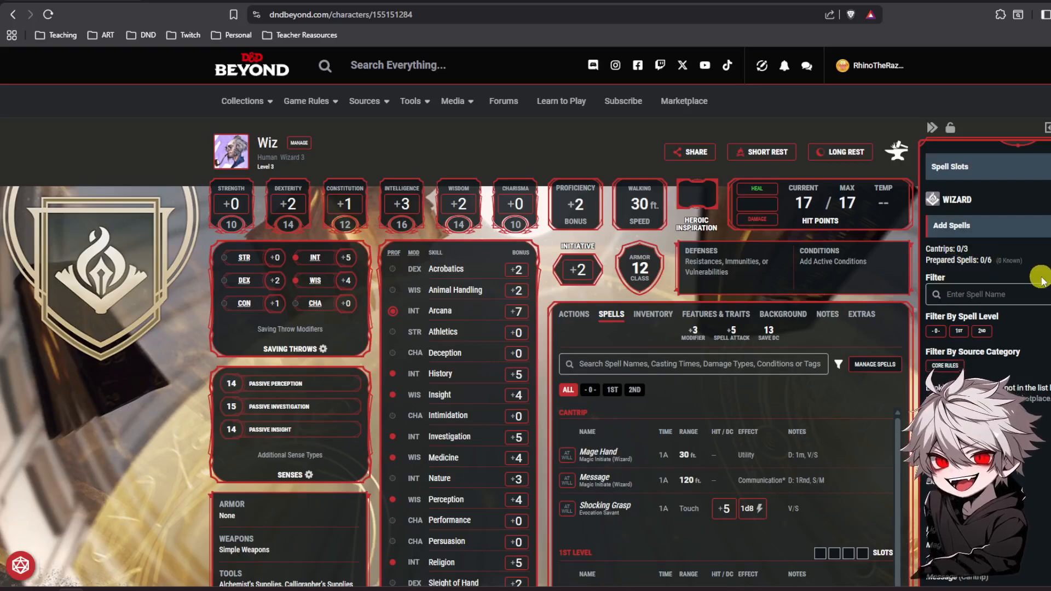
click(937, 331)
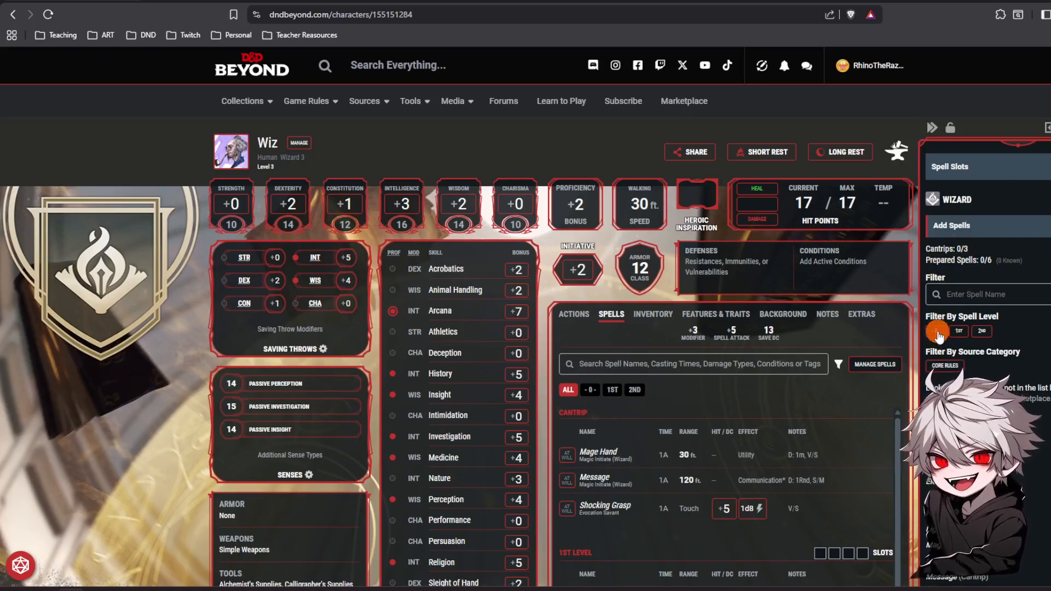
scroll(1043, 324, down, 3)
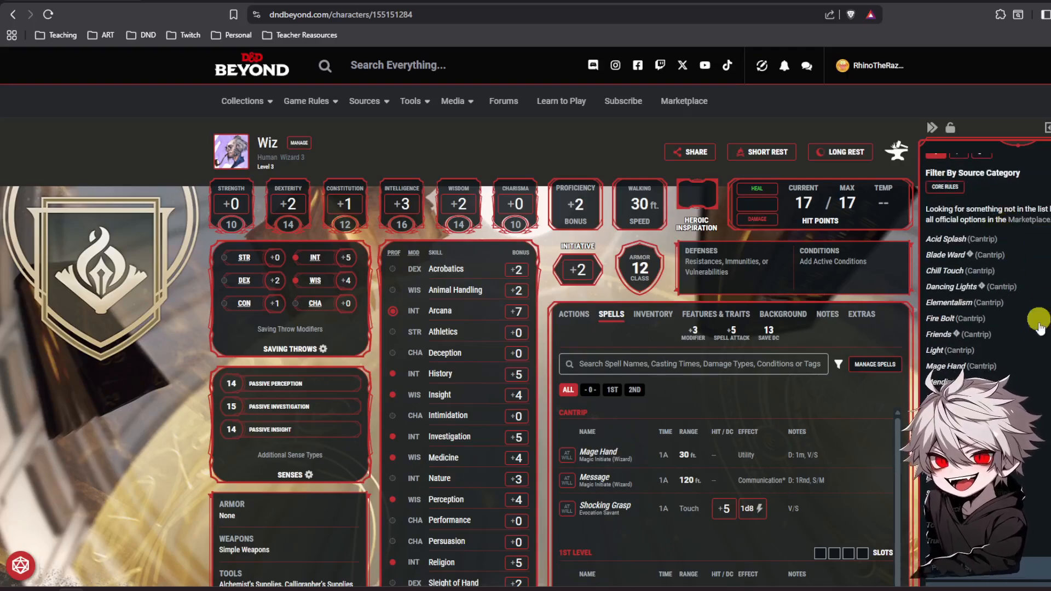
scroll(993, 355, up, 3)
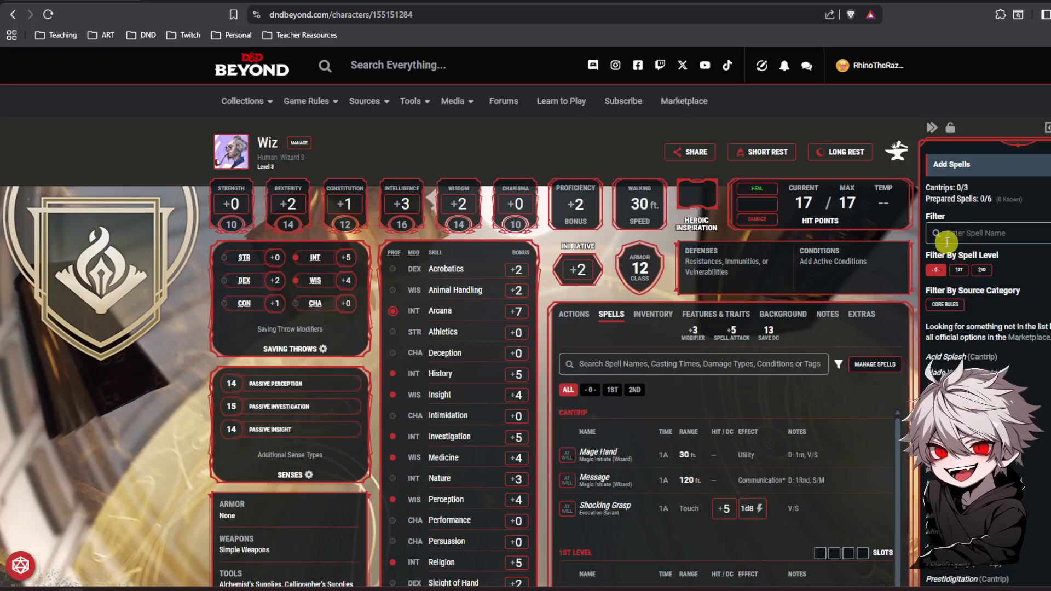
Add the Fire Bolt and Blade Ward cantrips to the Wizard's spells.
scroll(994, 340, down, 3)
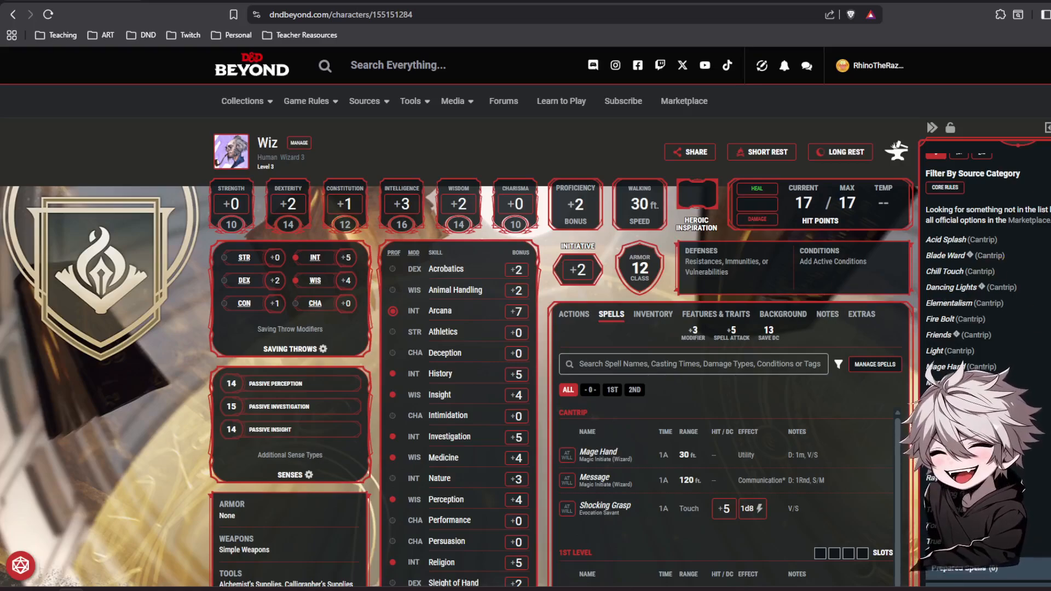
click(1050, 319)
scroll(985, 319, up, 3)
scroll(985, 319, down, 3)
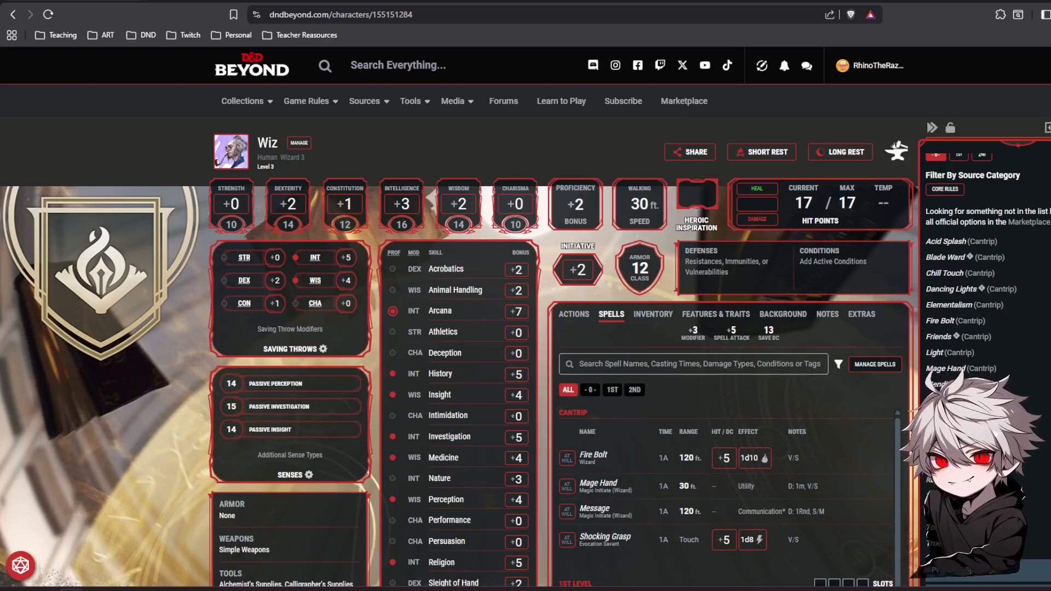
click(1050, 258)
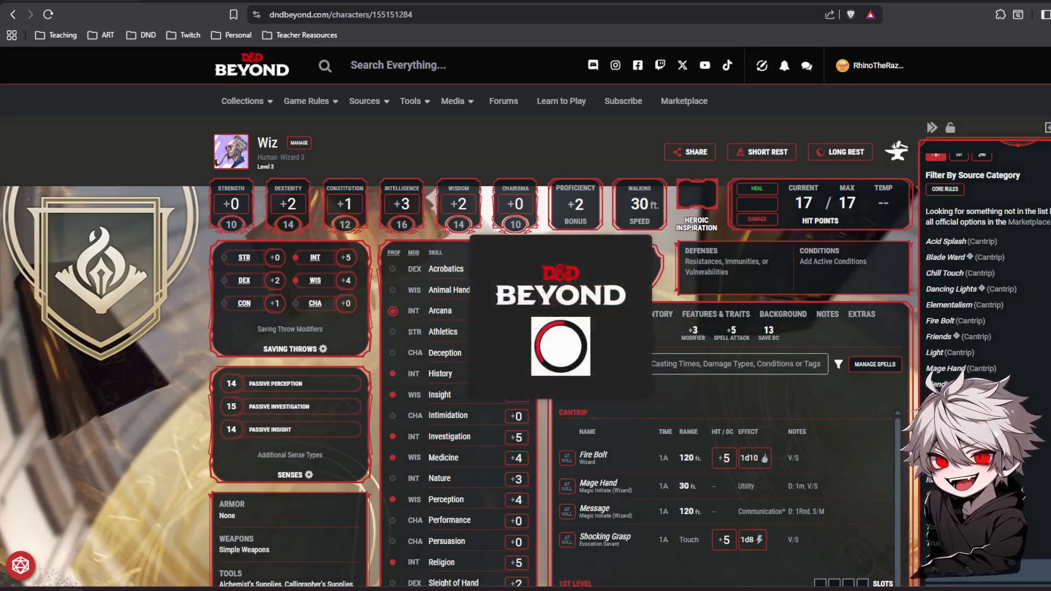
Look through the available cantrips and read the description of Blade Ward.
scroll(970, 258, up, 3)
scroll(982, 362, down, 2)
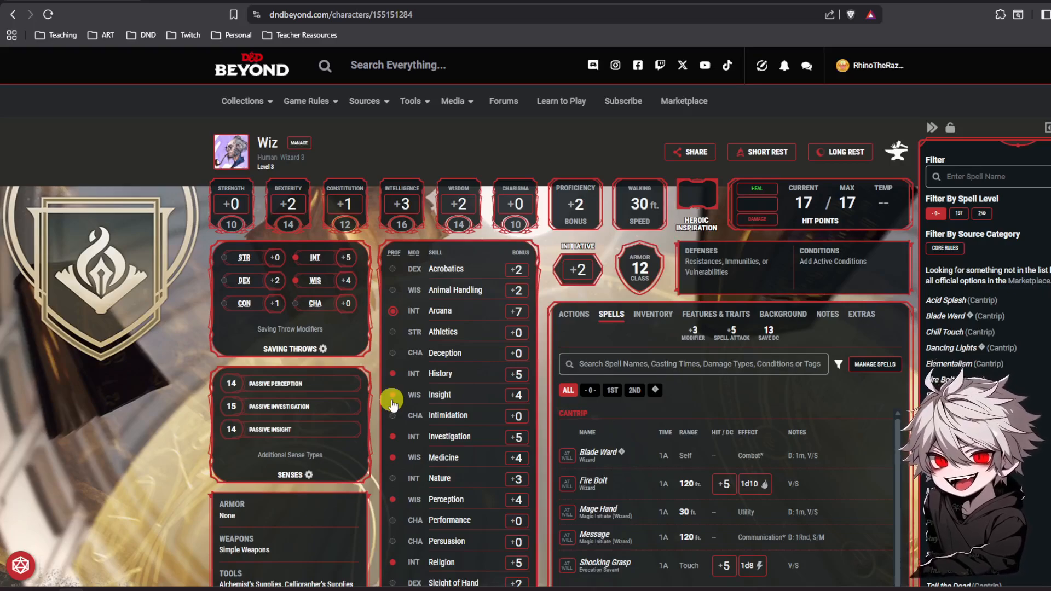
scroll(710, 499, down, 1)
scroll(711, 490, down, 3)
scroll(766, 492, up, 3)
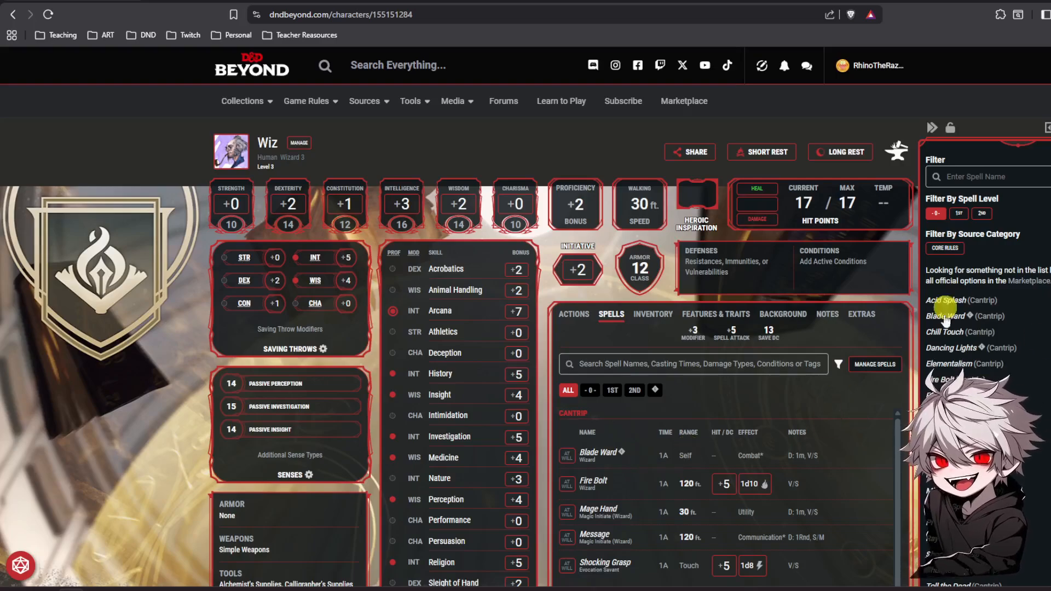
click(1036, 322)
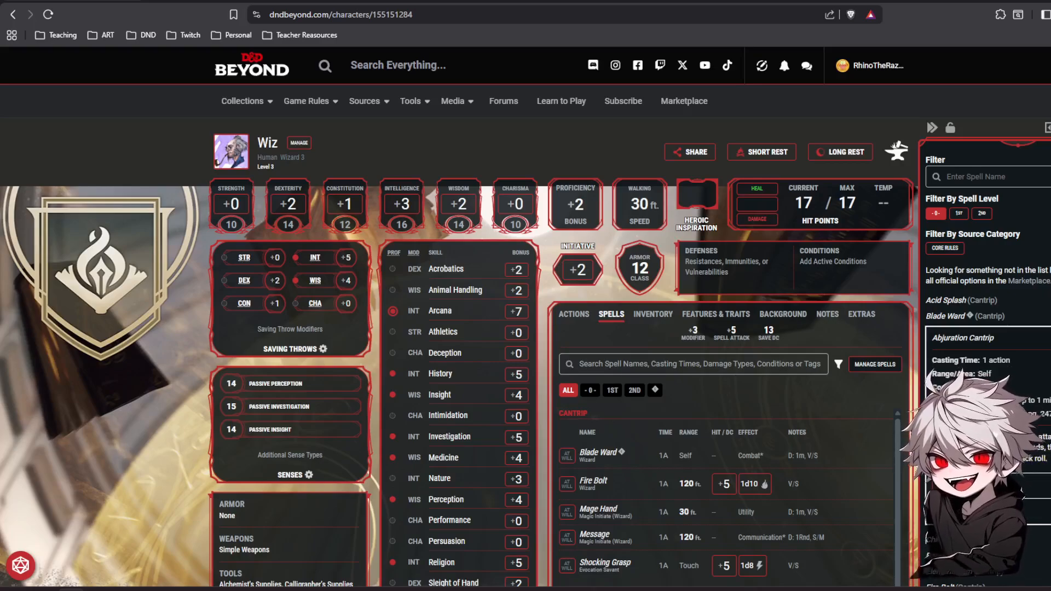
scroll(1008, 300, down, 3)
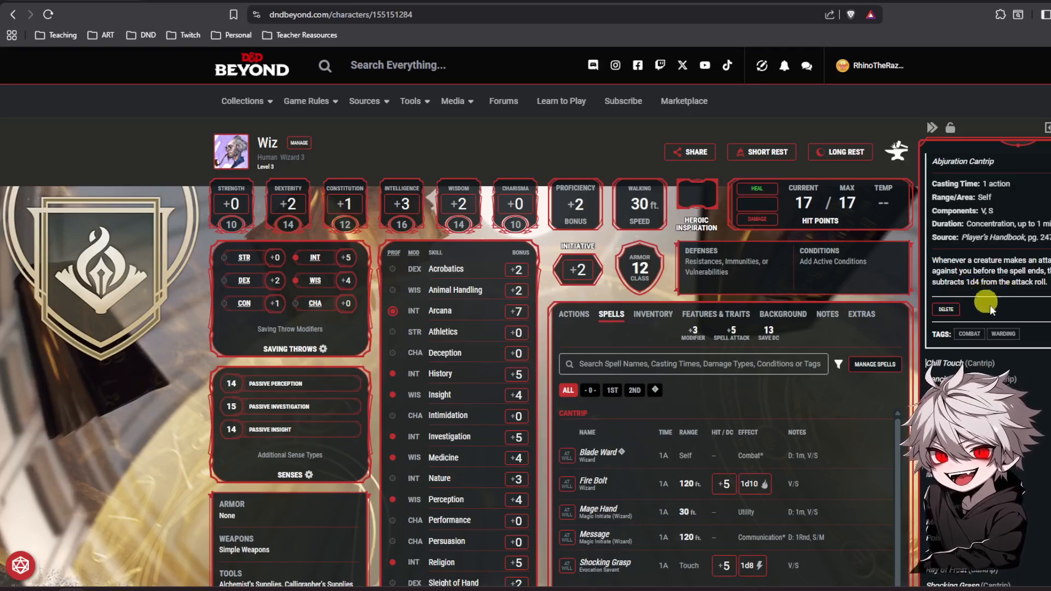
scroll(1040, 290, up, 2)
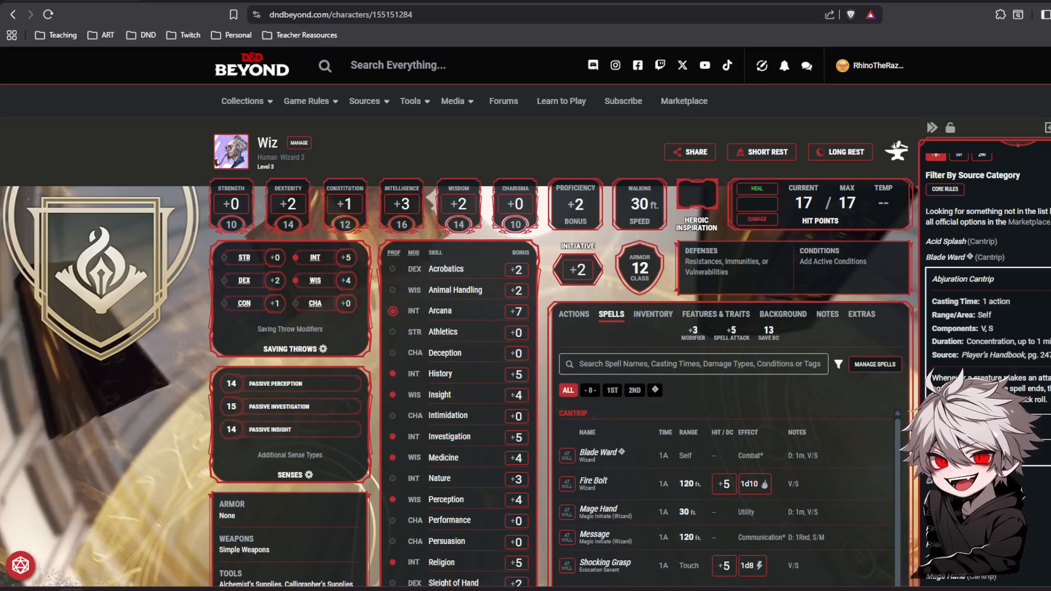
click(1047, 258)
scroll(1016, 267, up, 1)
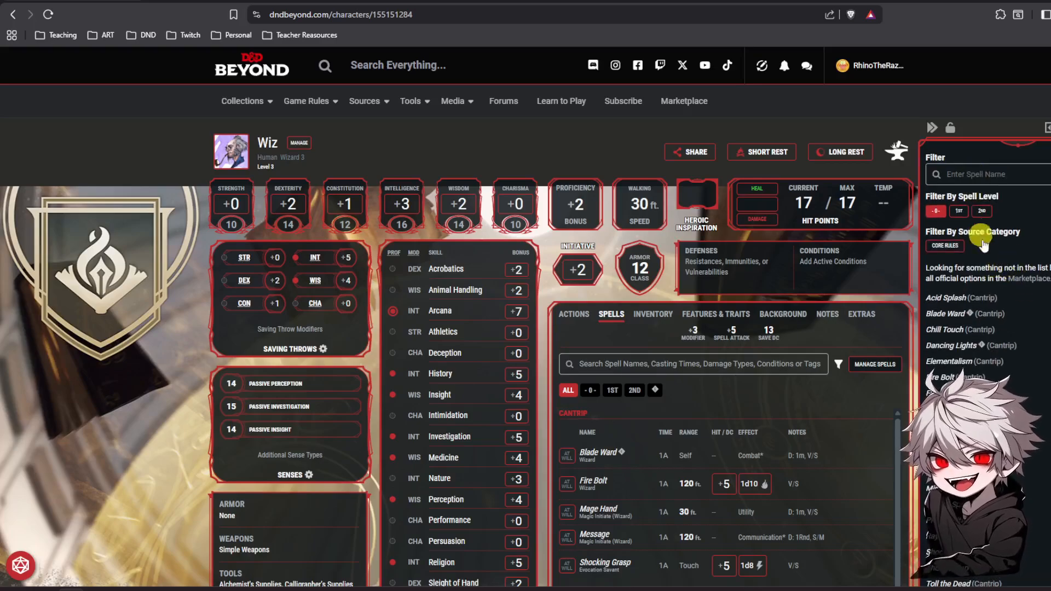
Add Mind Sliver as the third Wizard cantrip and expand its description.
scroll(979, 245, up, 2)
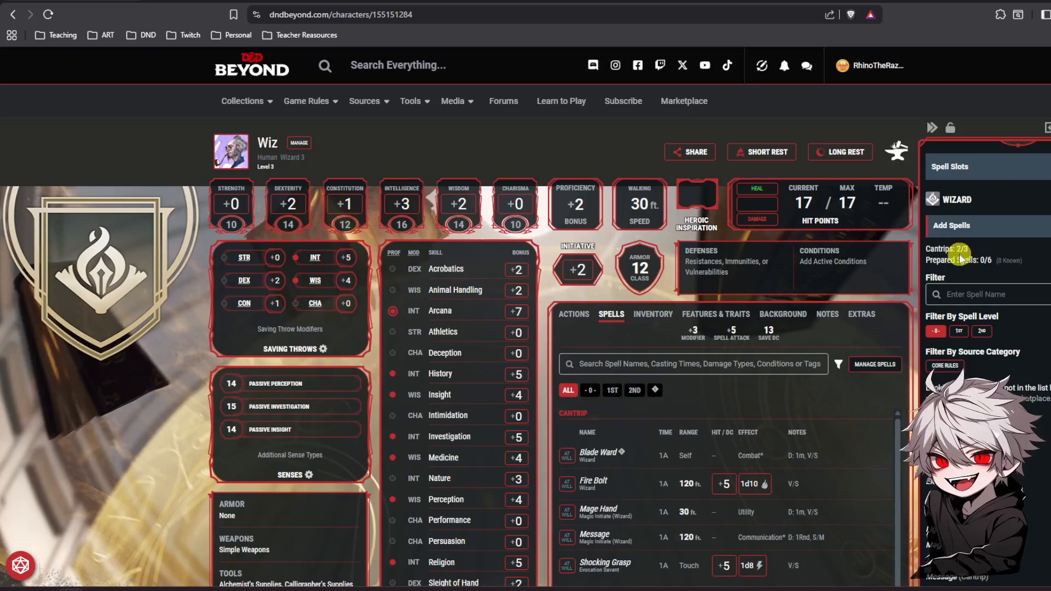
scroll(983, 272, down, 3)
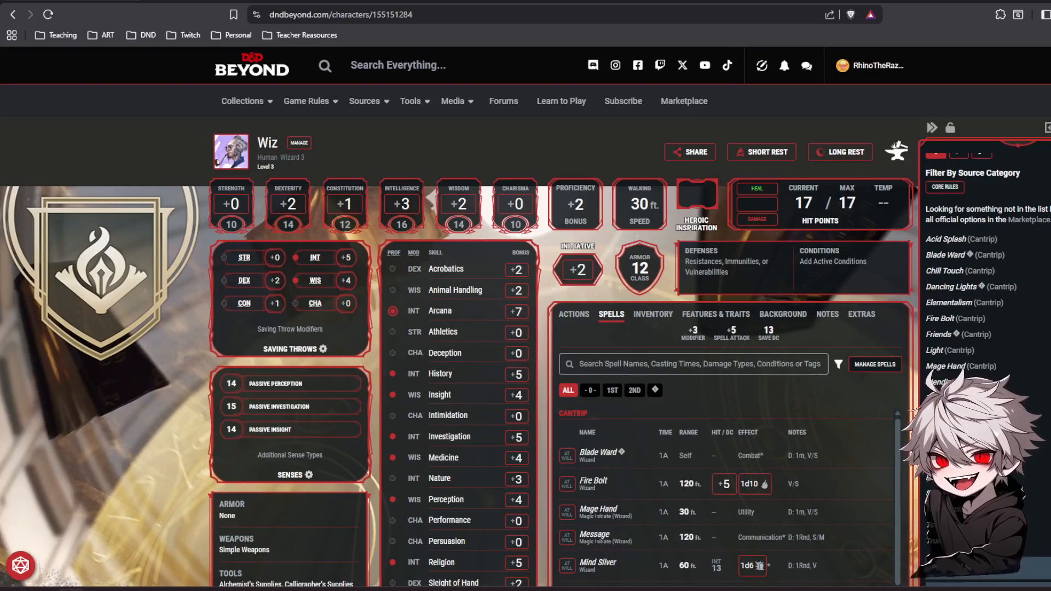
click(980, 413)
scroll(985, 405, down, 4)
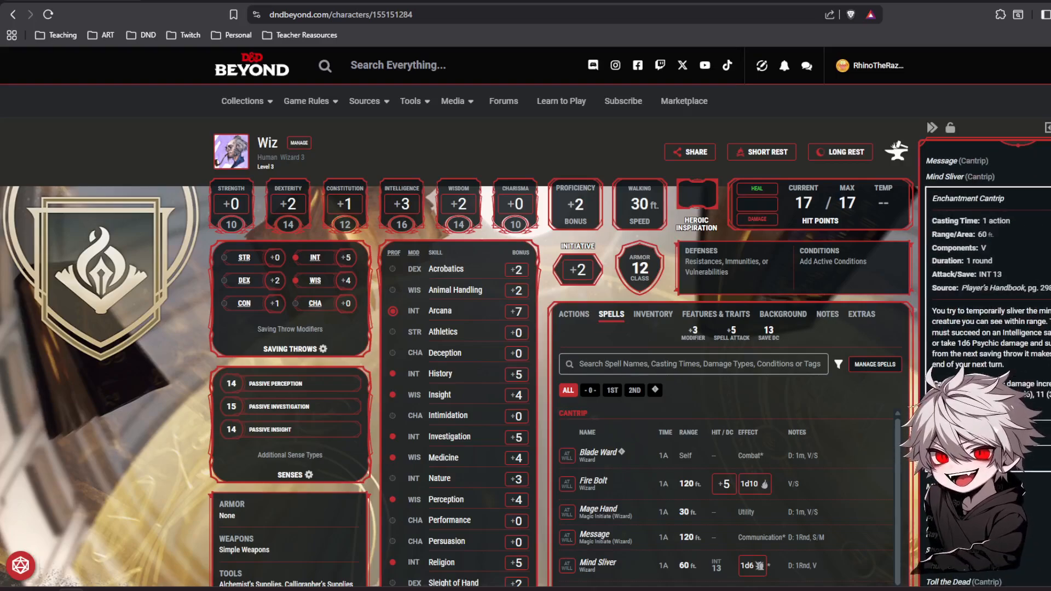
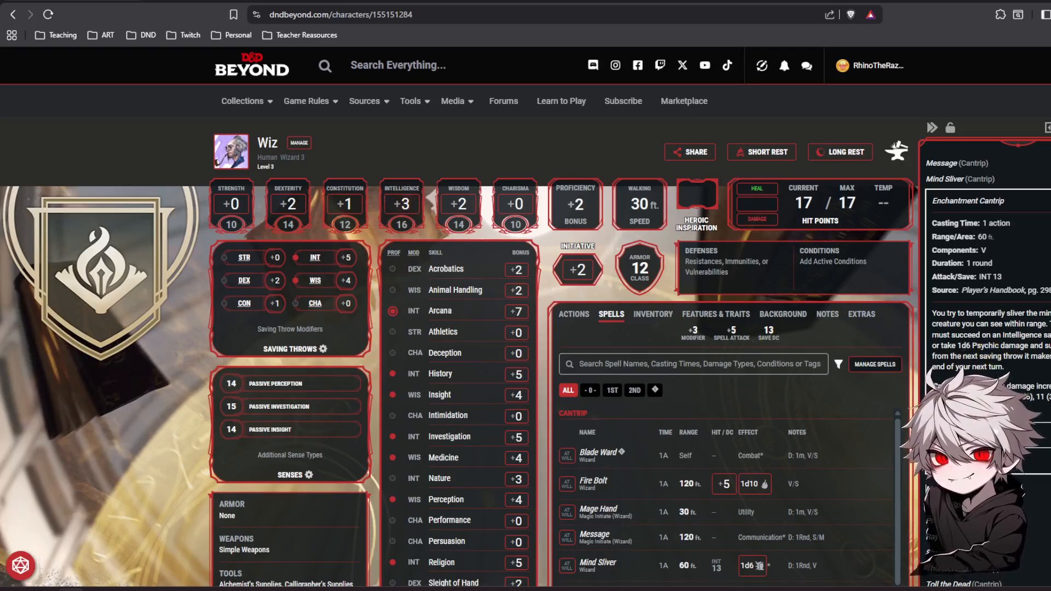
Collapse the Mind Sliver description and filter the spells available to add to 2nd level only.
click(1048, 179)
scroll(1044, 305, up, 3)
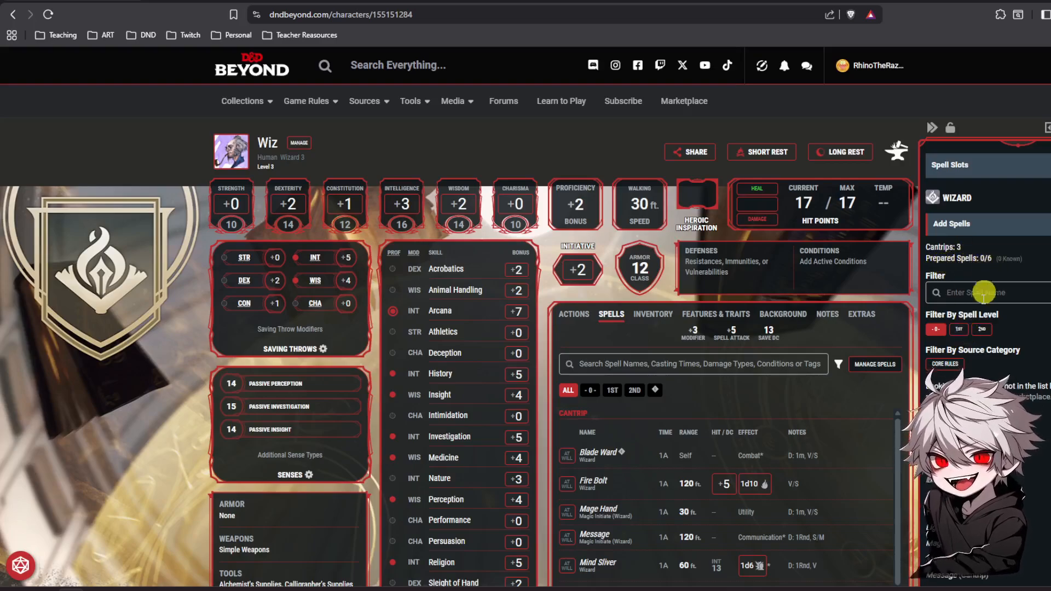
click(981, 330)
click(936, 329)
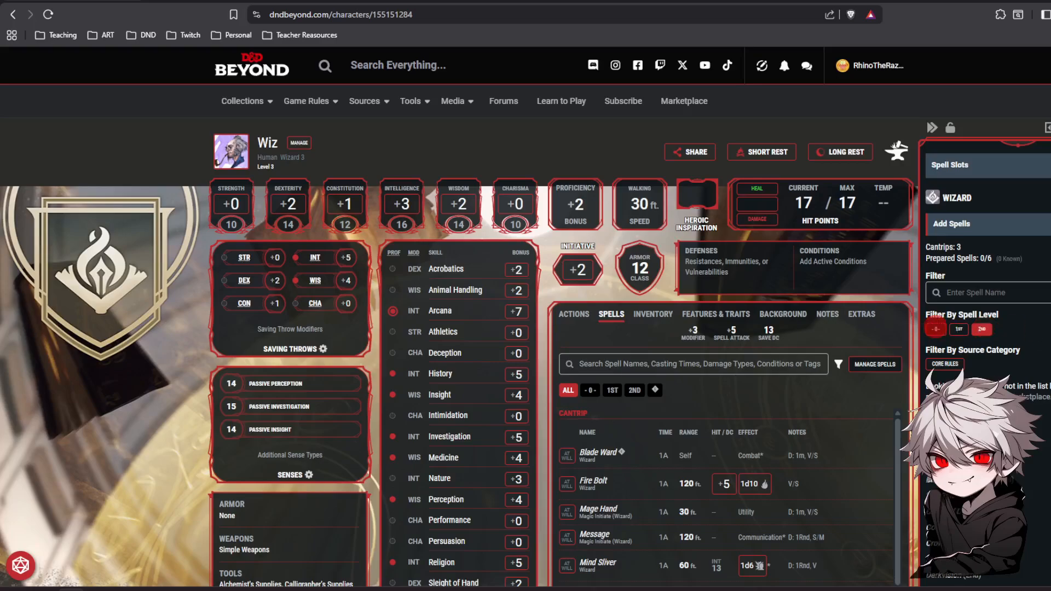
click(987, 333)
Add the 2nd-level spell Misty Step to the Wizard's spellbook and read its description.
scroll(1043, 338, down, 6)
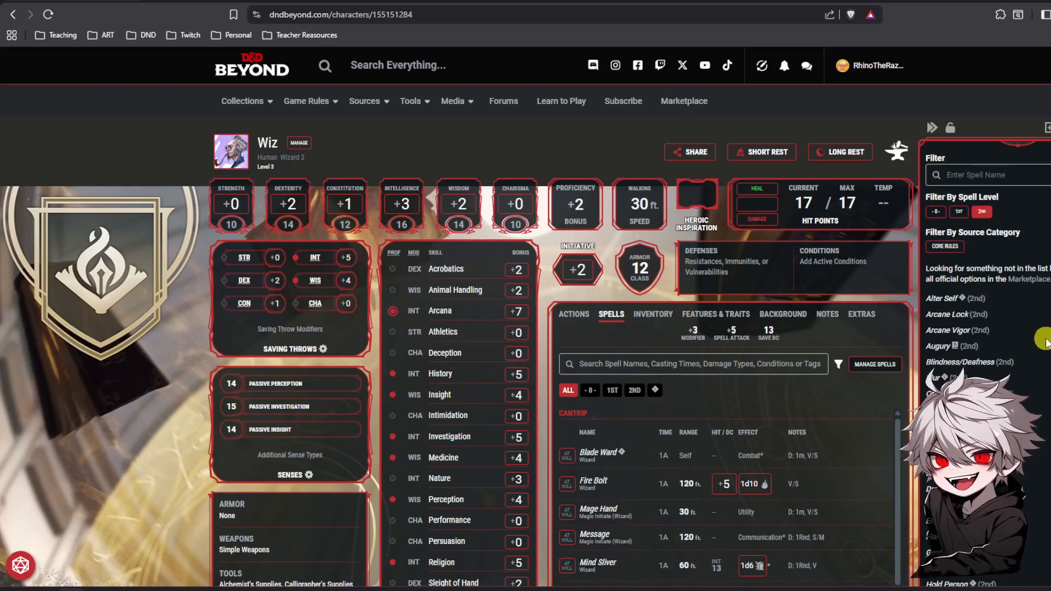
scroll(1042, 339, up, 3)
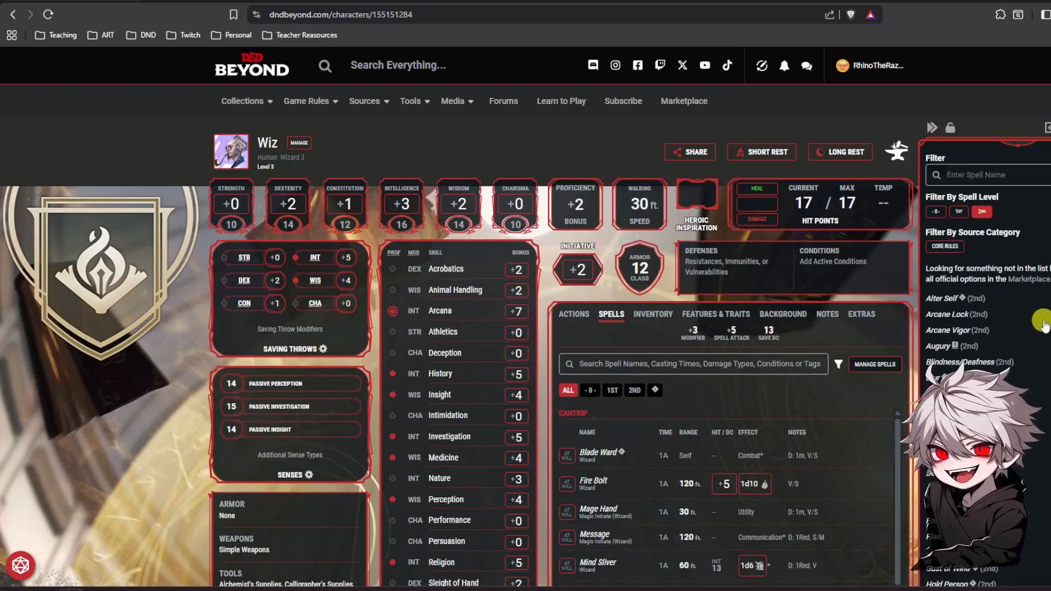
scroll(1029, 307, down, 8)
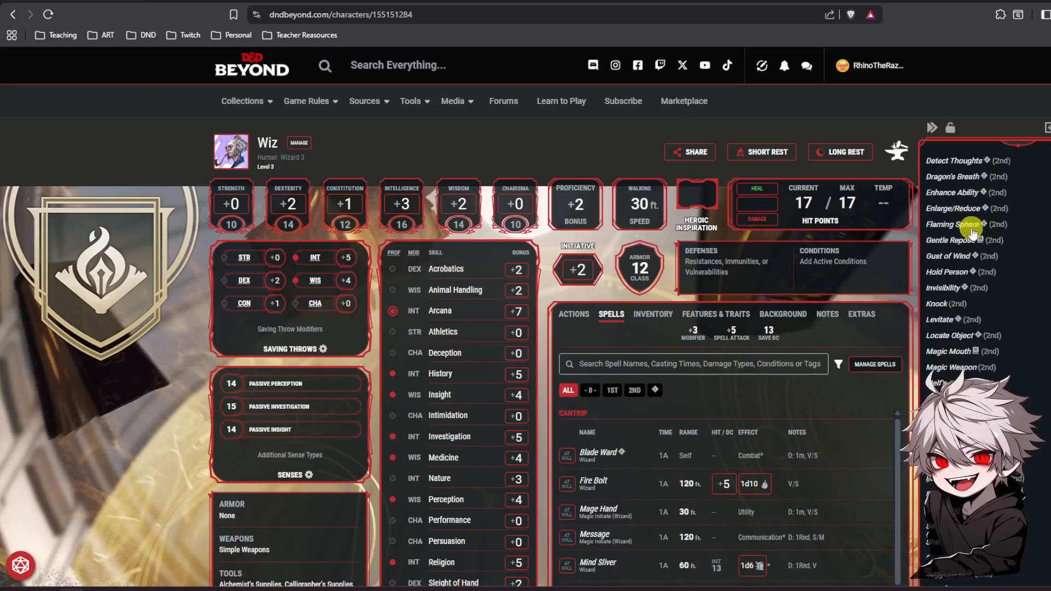
scroll(997, 312, down, 1)
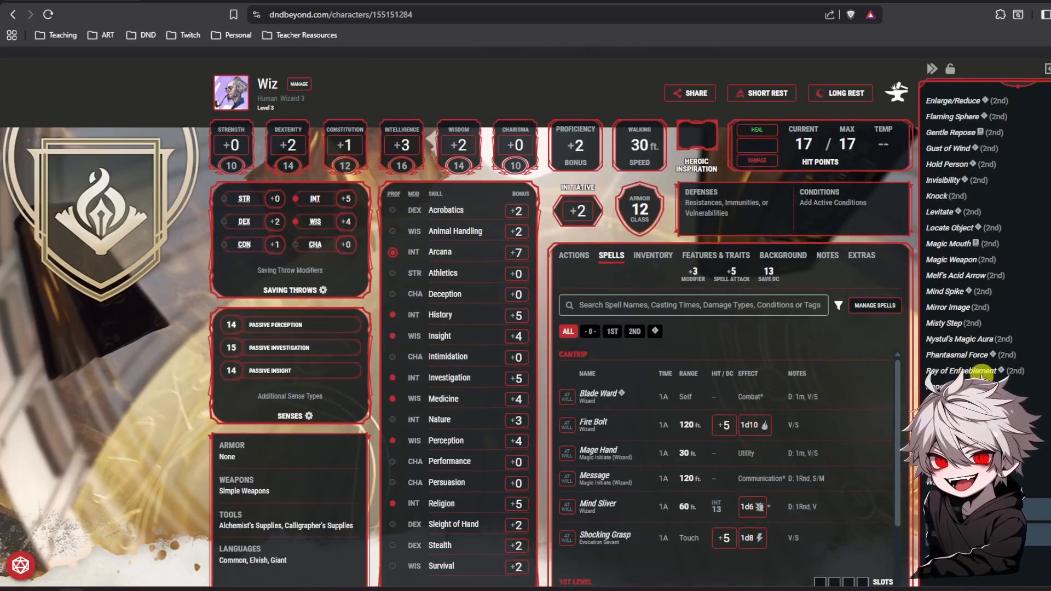
scroll(982, 372, up, 8)
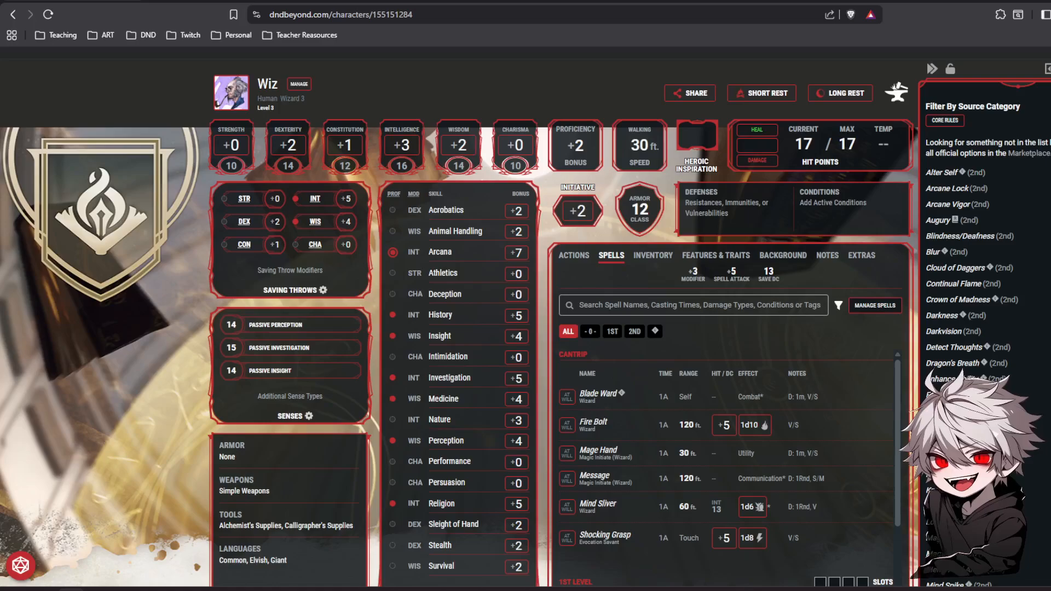
scroll(974, 345, down, 8)
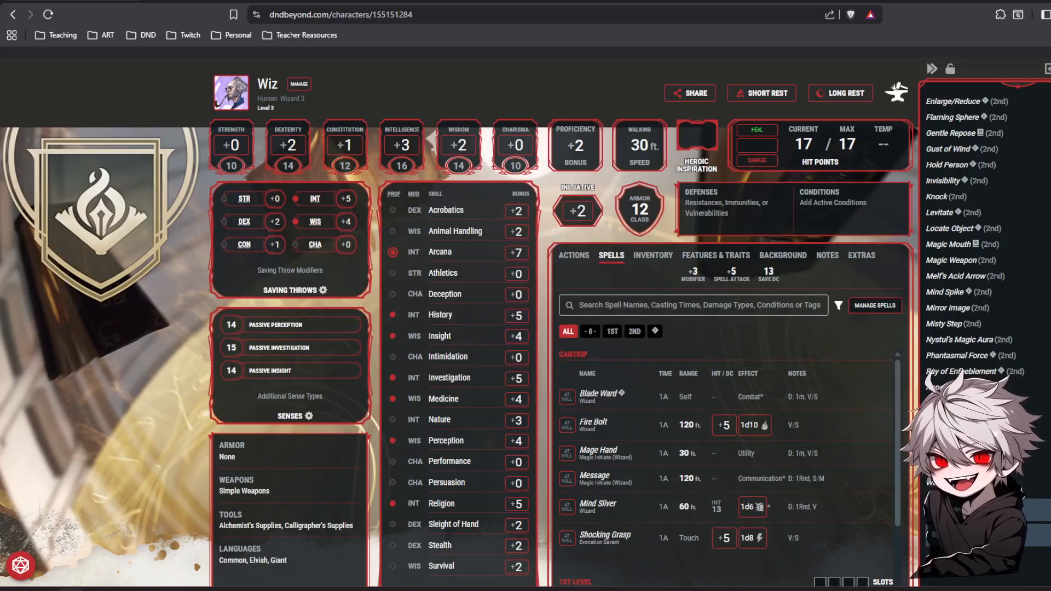
click(944, 324)
scroll(974, 260, down, 4)
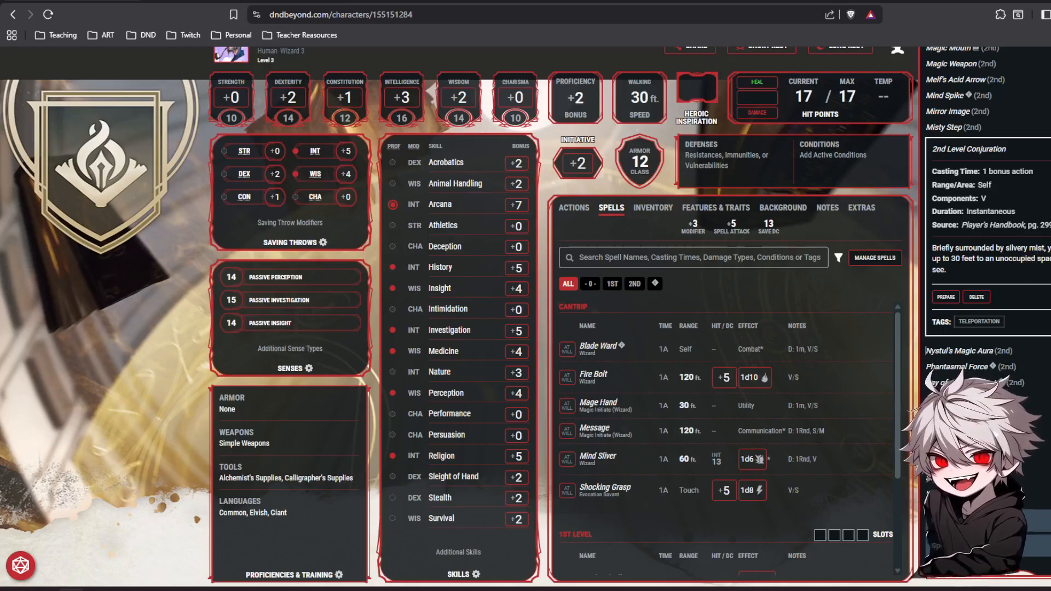
scroll(985, 219, up, 1)
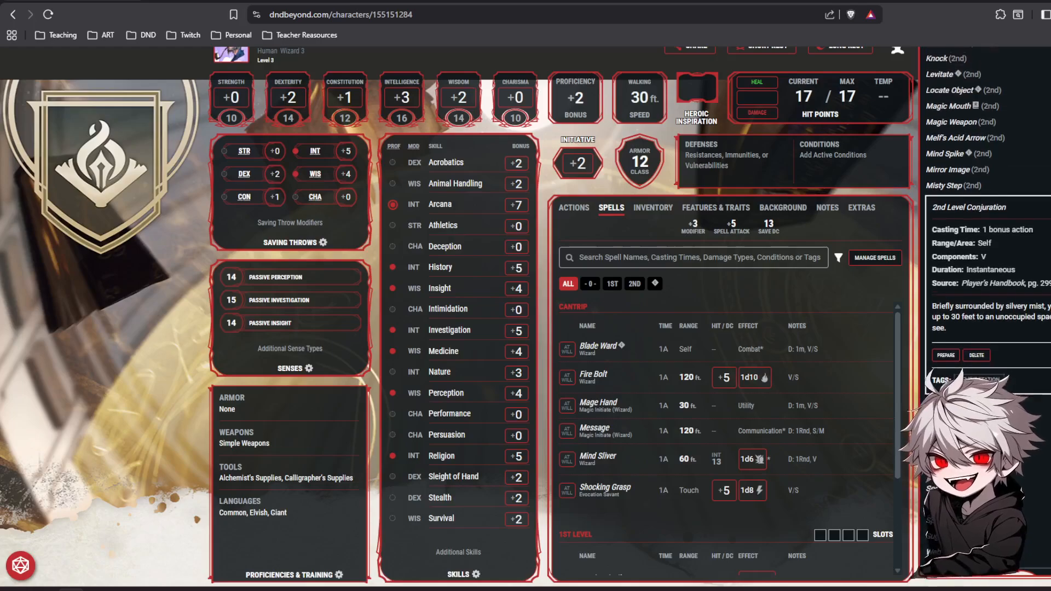
scroll(1047, 241, down, 1)
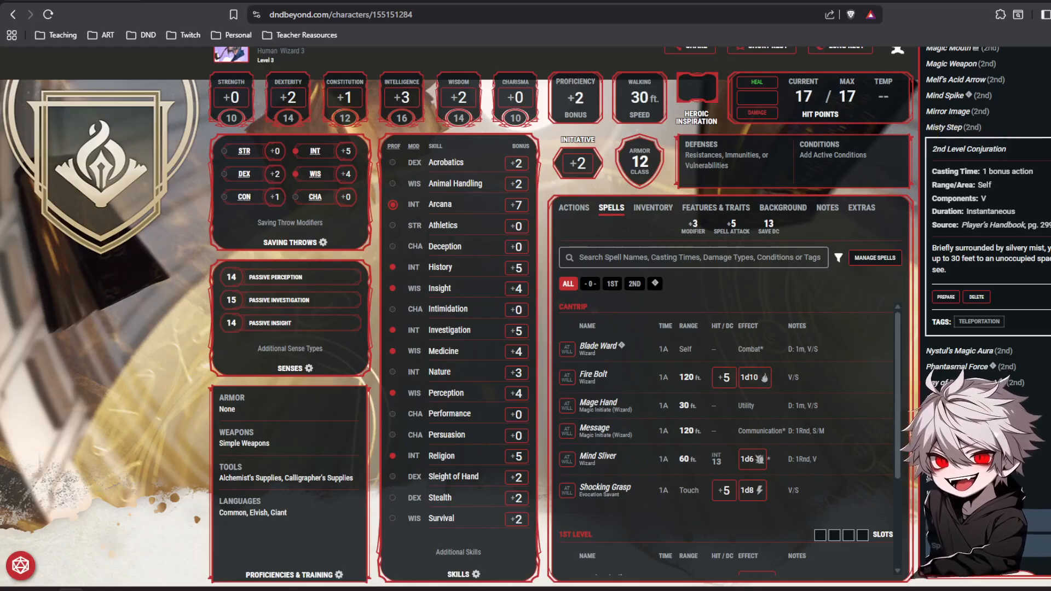
click(1049, 127)
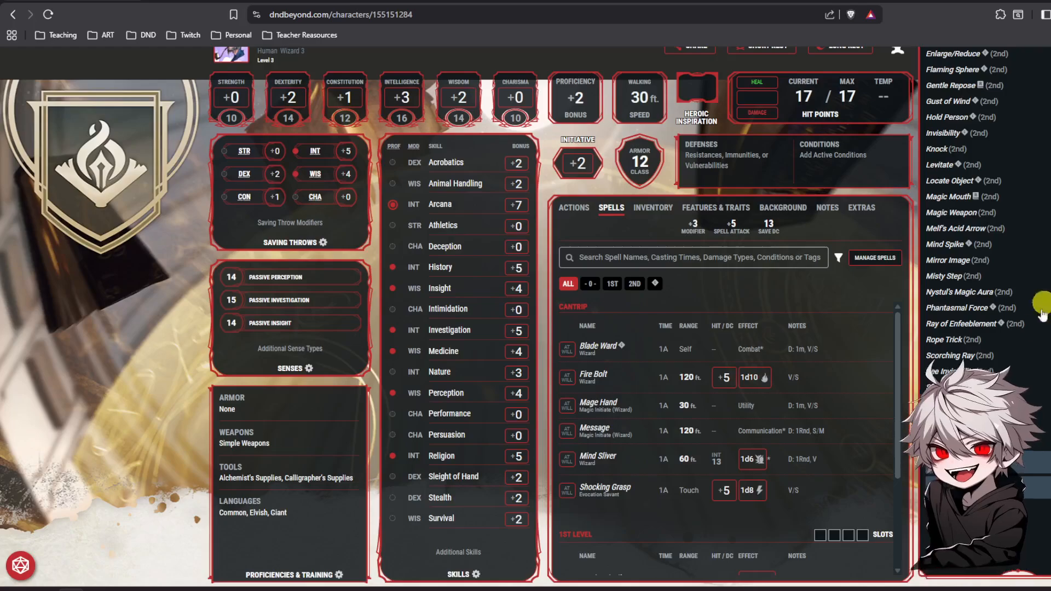
Look through the available 2nd-level spells and read the description of Cloud of Daggers.
scroll(1047, 305, up, 2)
scroll(1046, 299, up, 2)
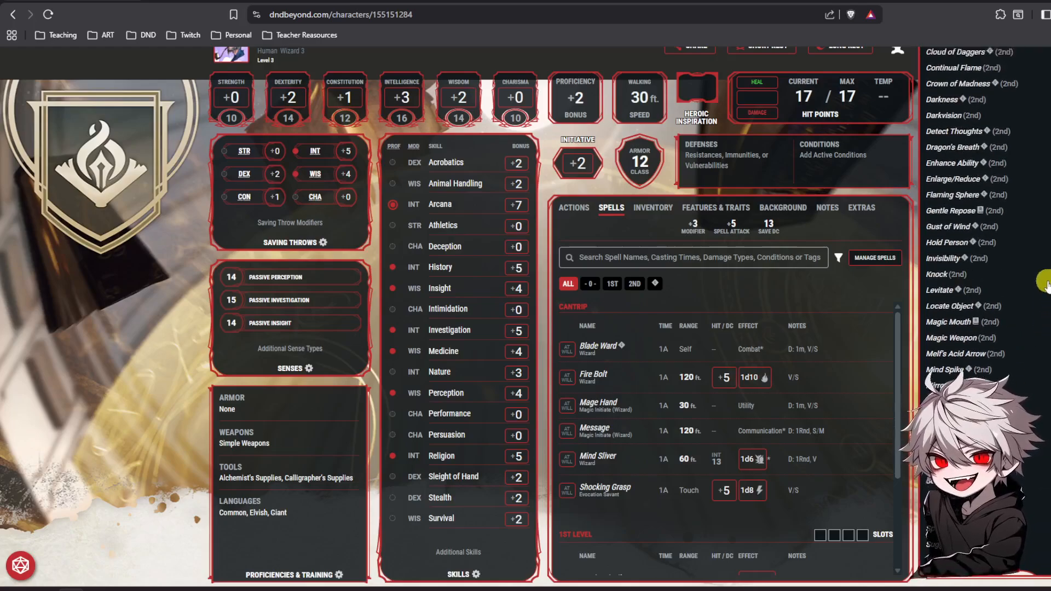
scroll(1046, 291, down, 4)
scroll(692, 347, down, 2)
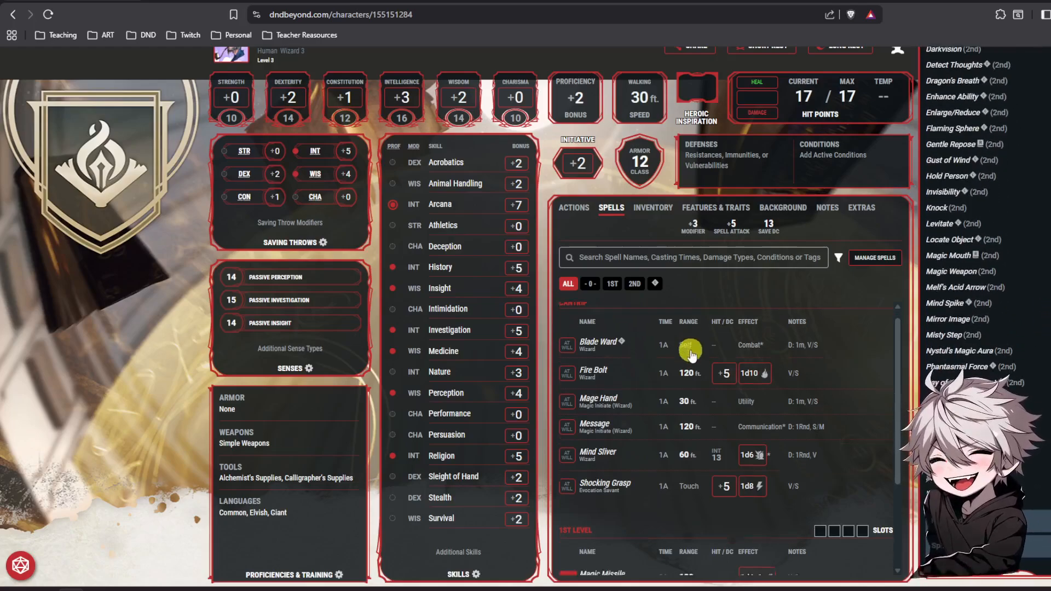
scroll(712, 334, up, 2)
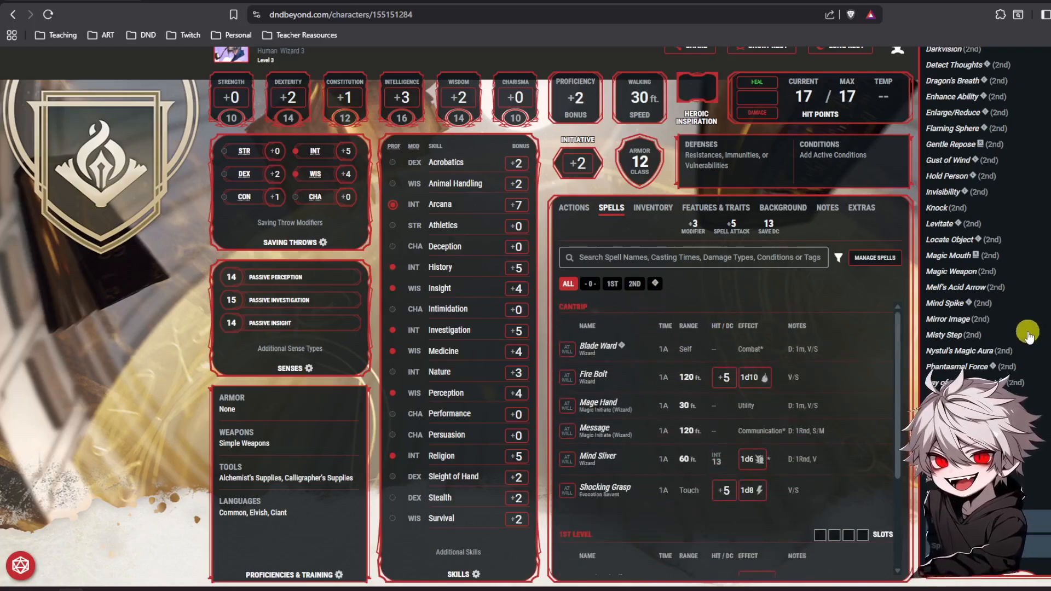
scroll(1028, 335, up, 5)
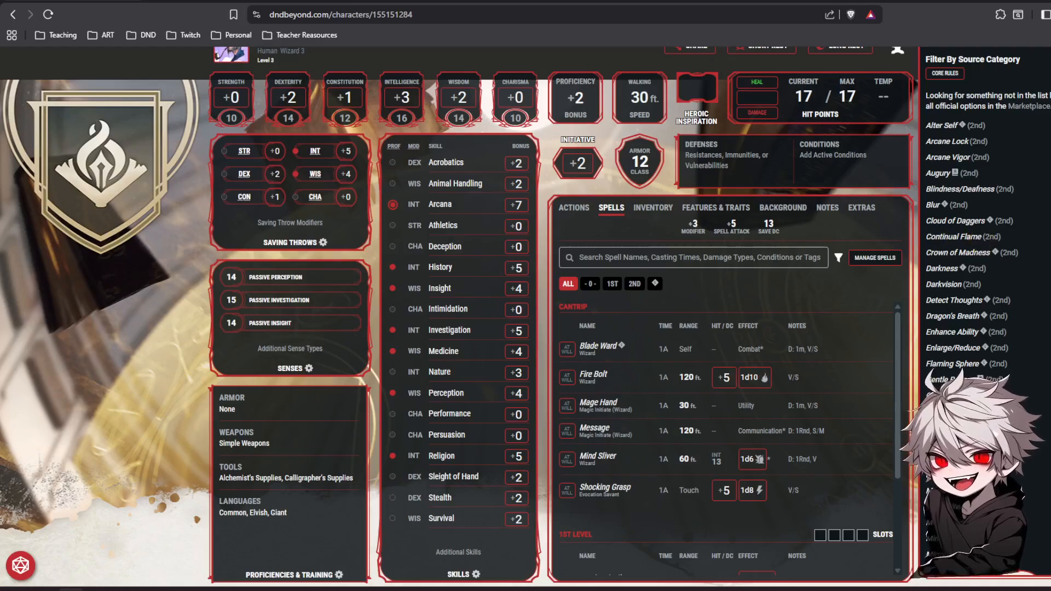
scroll(985, 274, up, 4)
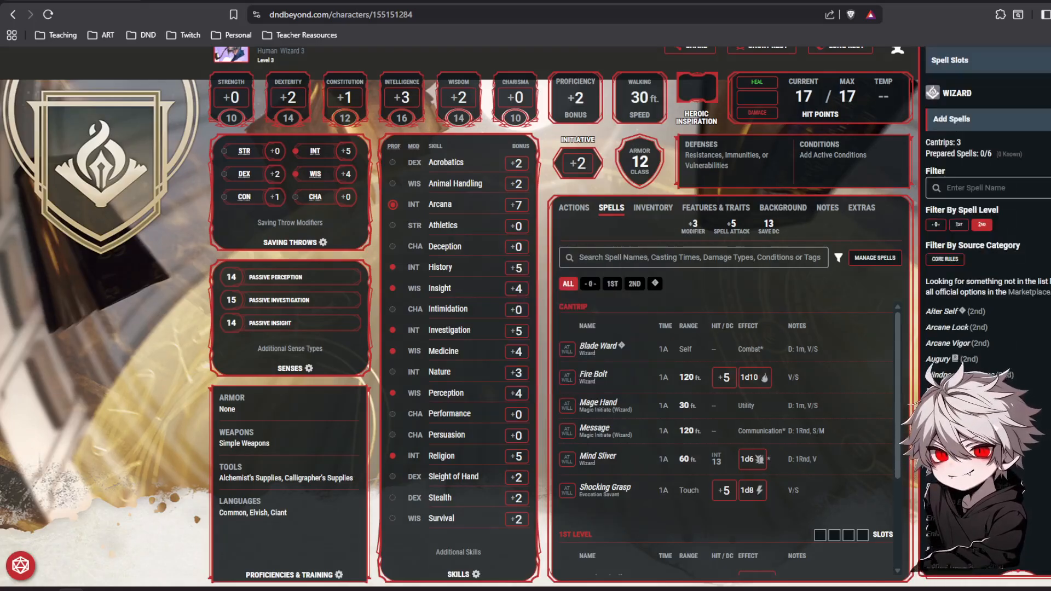
scroll(987, 274, down, 6)
scroll(988, 274, up, 1)
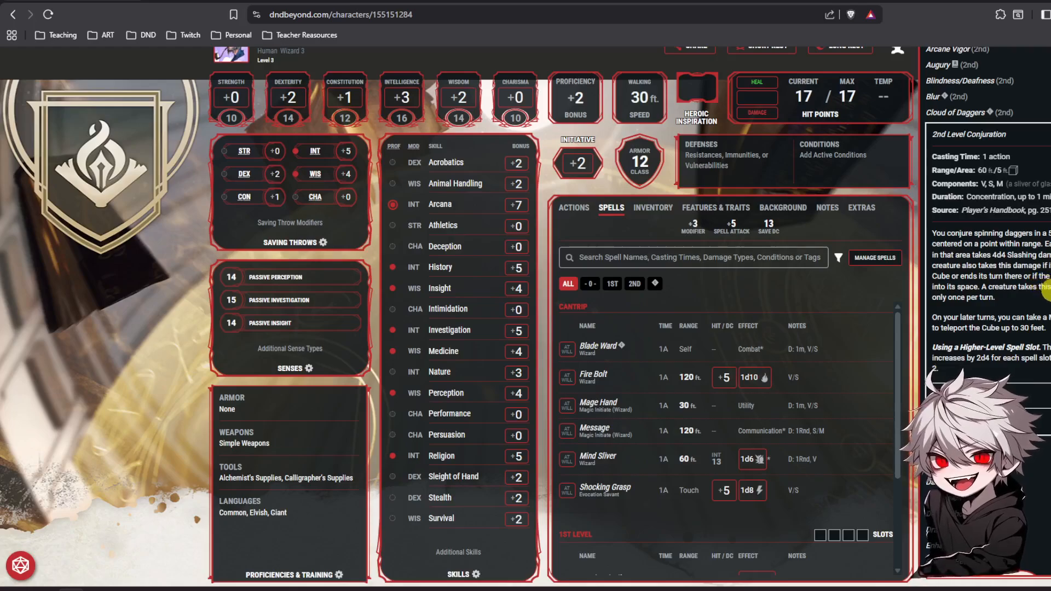
scroll(1045, 284, up, 1)
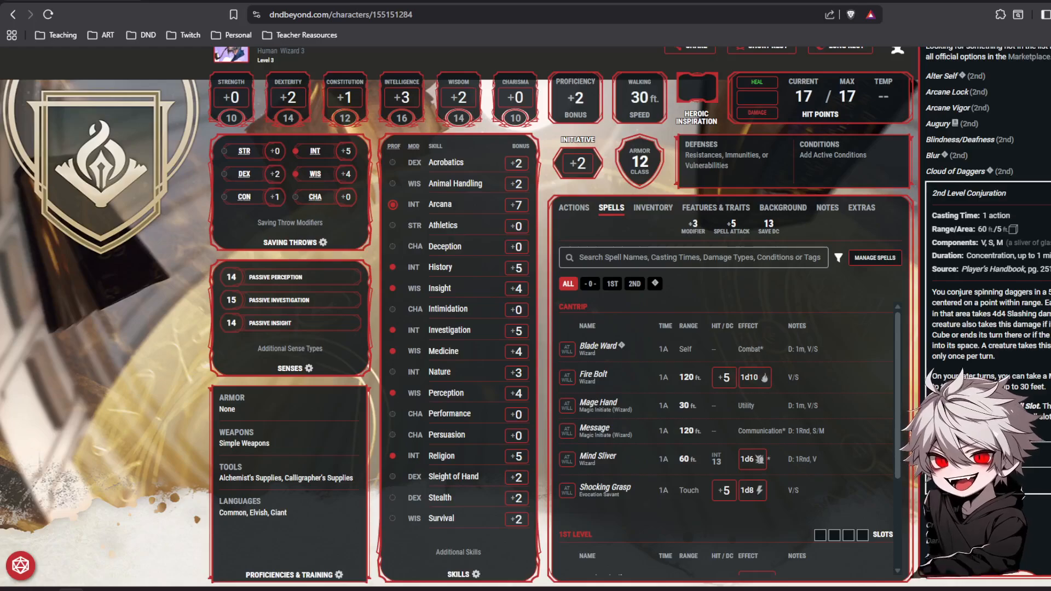
click(1048, 172)
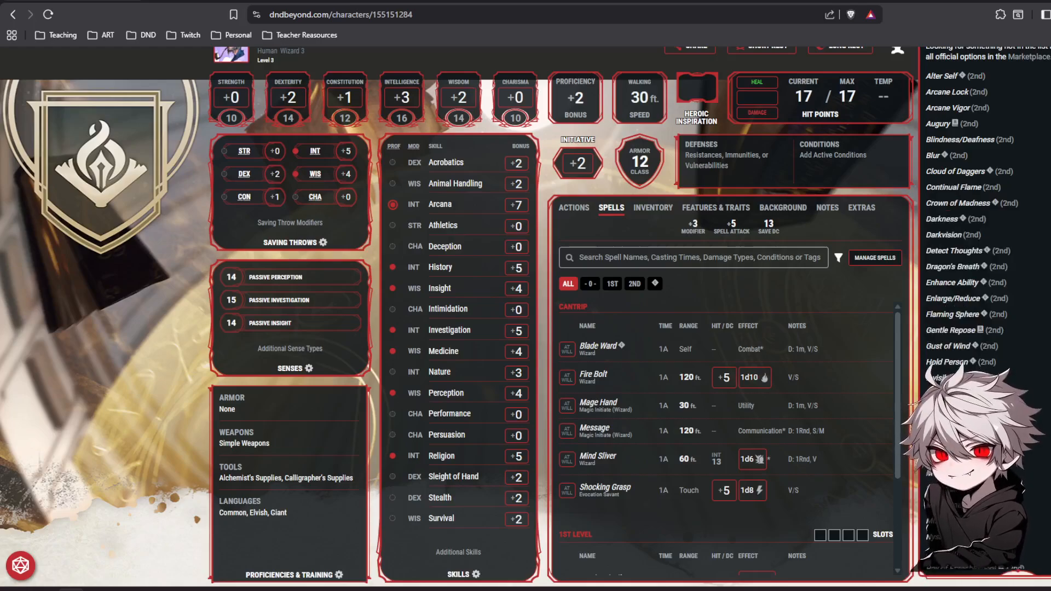
Filter the spells available to add to 1st level only.
scroll(1043, 246, up, 3)
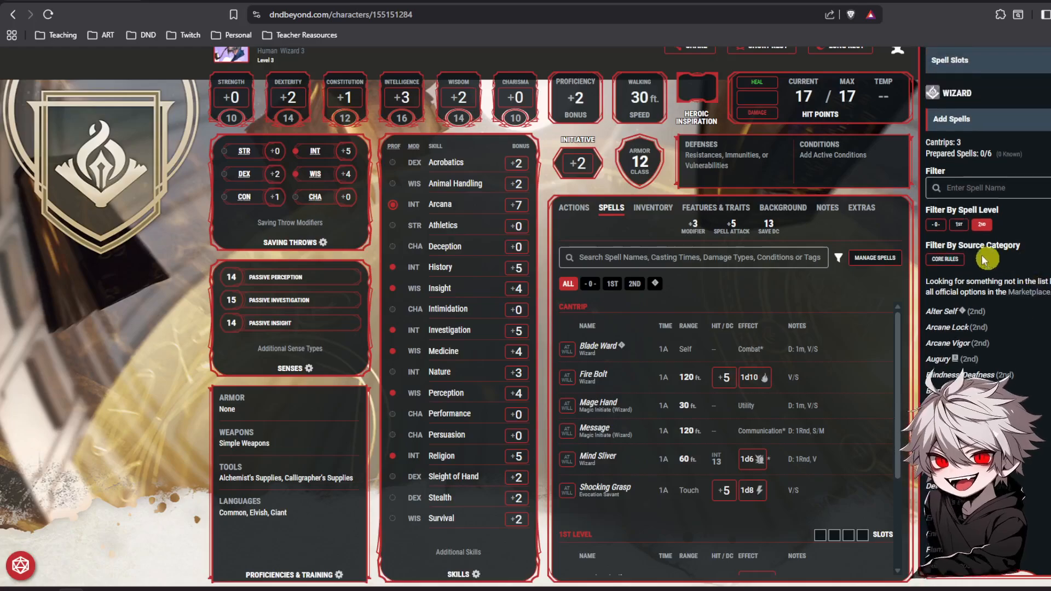
scroll(1009, 271, down, 3)
scroll(1012, 296, down, 1)
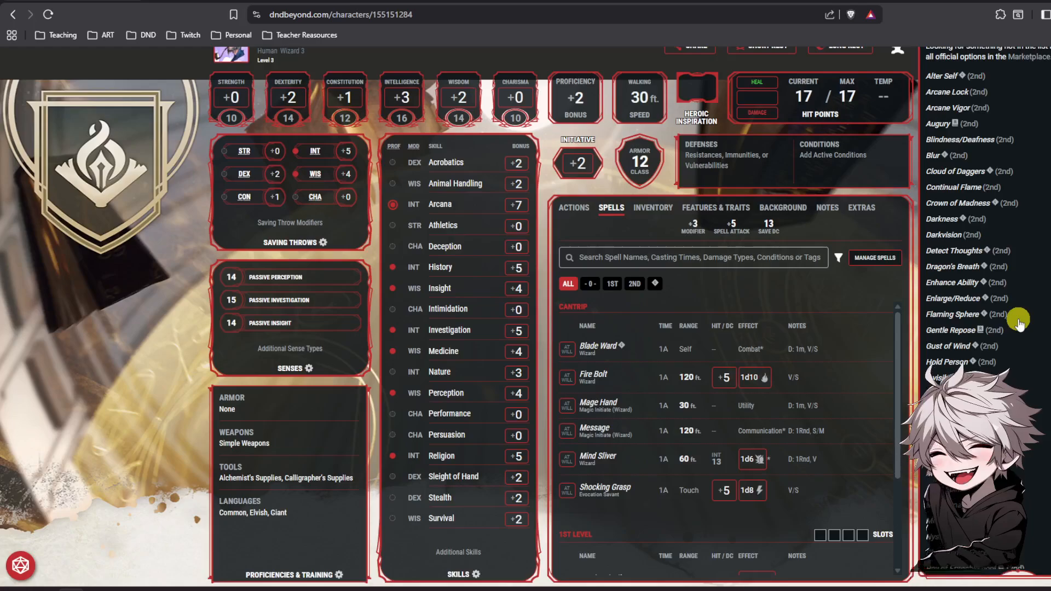
scroll(1018, 323, up, 2)
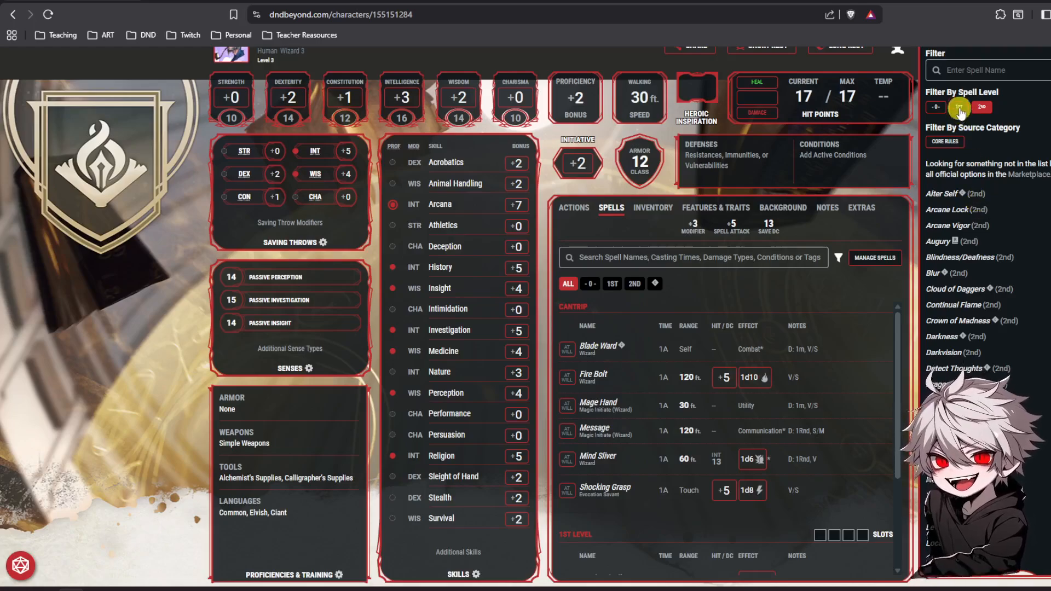
click(959, 106)
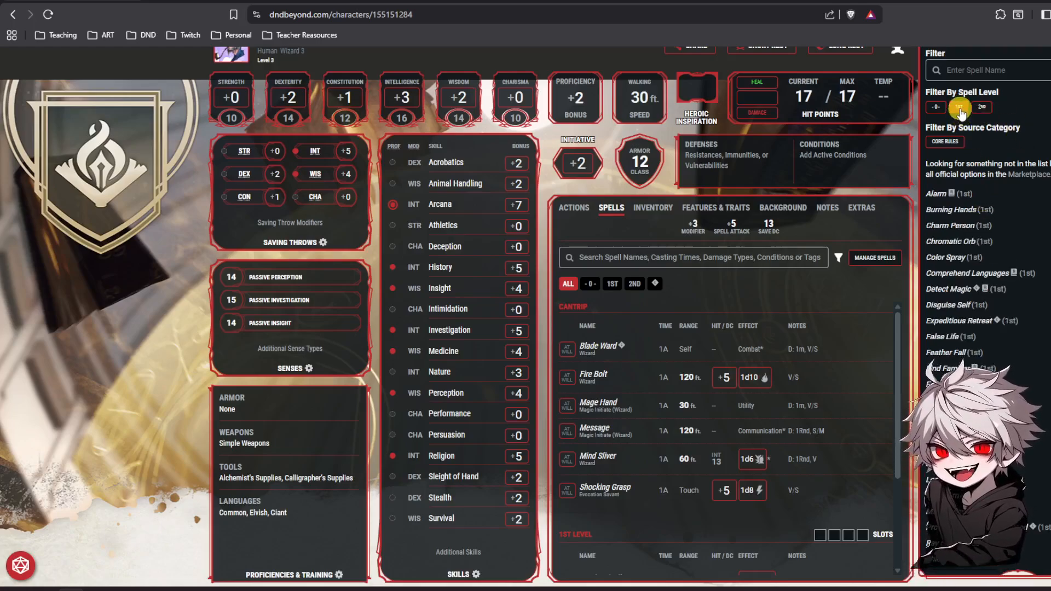
Look through the available 1st-level spells and read the description of Grease.
scroll(932, 183, up, 2)
scroll(932, 184, down, 2)
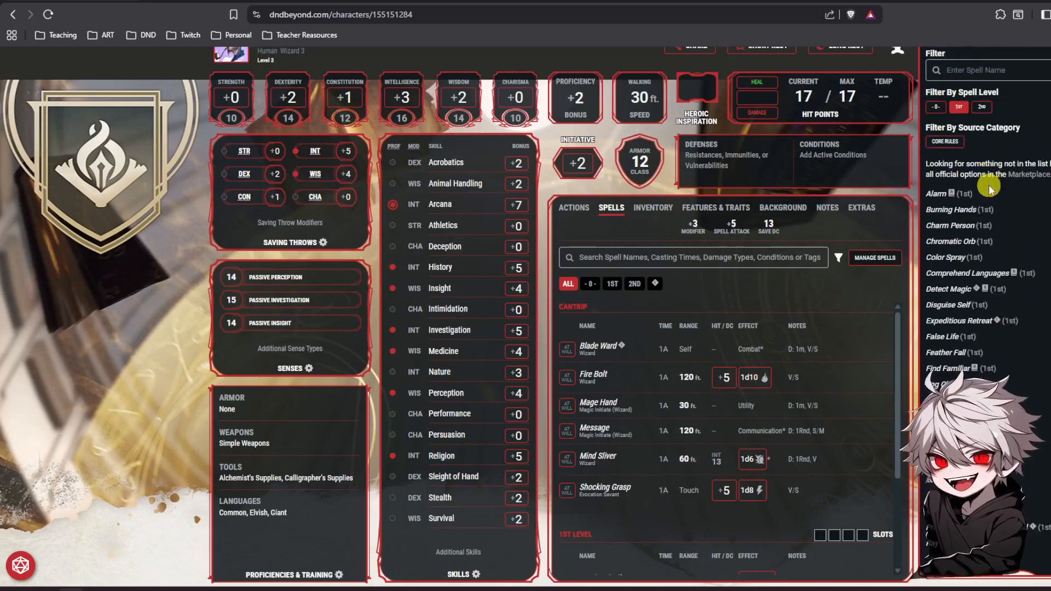
scroll(986, 219, up, 2)
scroll(1040, 246, down, 2)
scroll(1046, 247, down, 2)
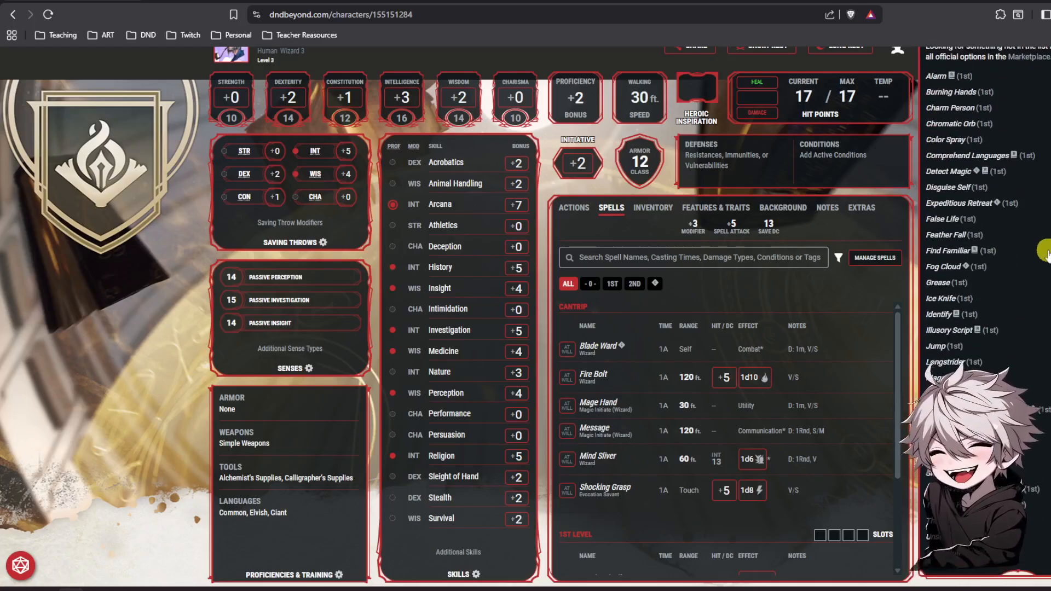
scroll(1045, 258, up, 1)
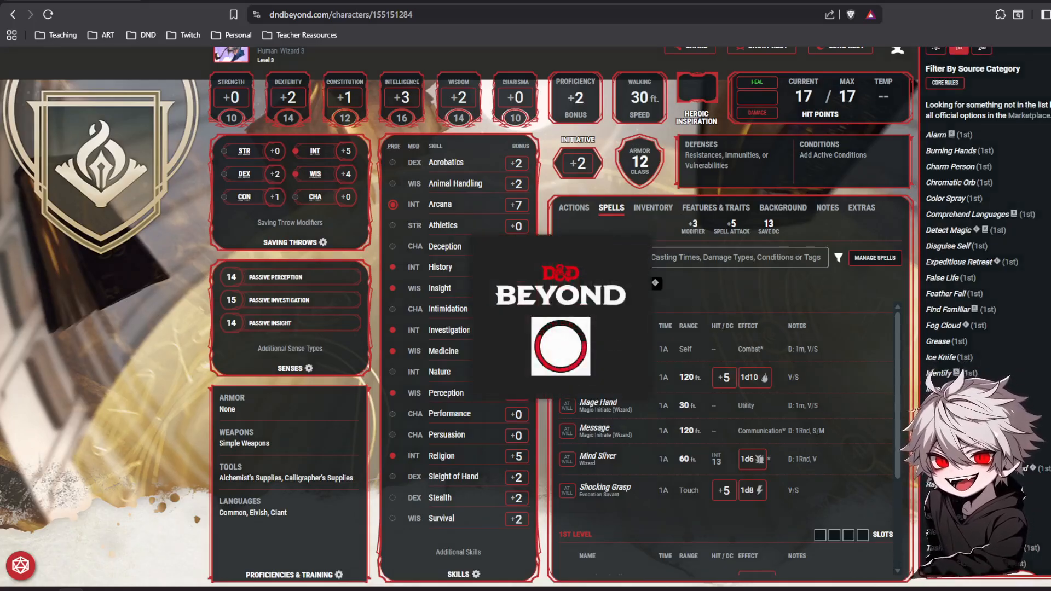
scroll(1044, 331, down, 3)
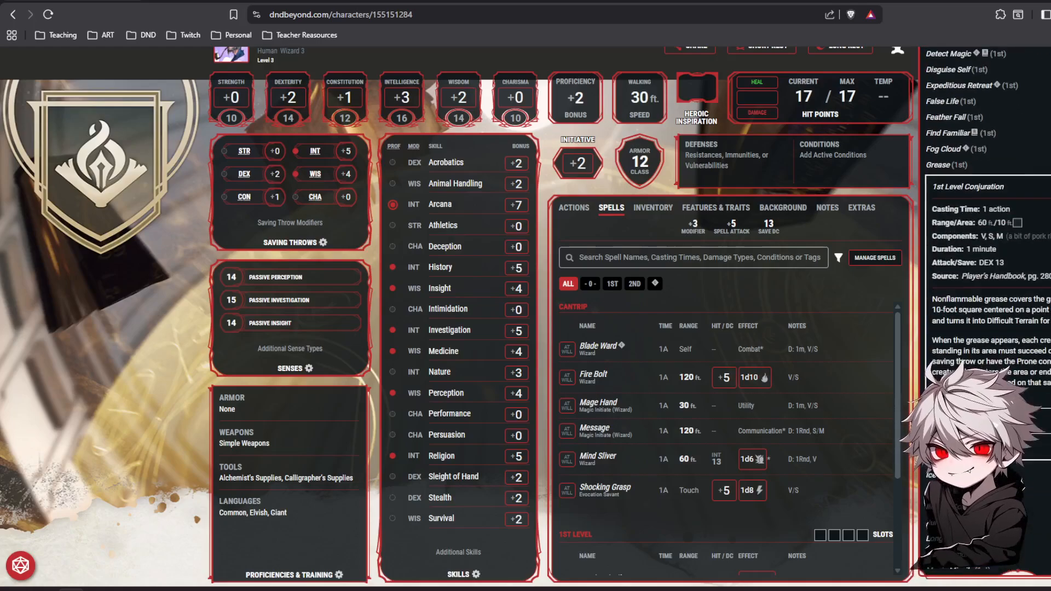
scroll(1043, 330, up, 1)
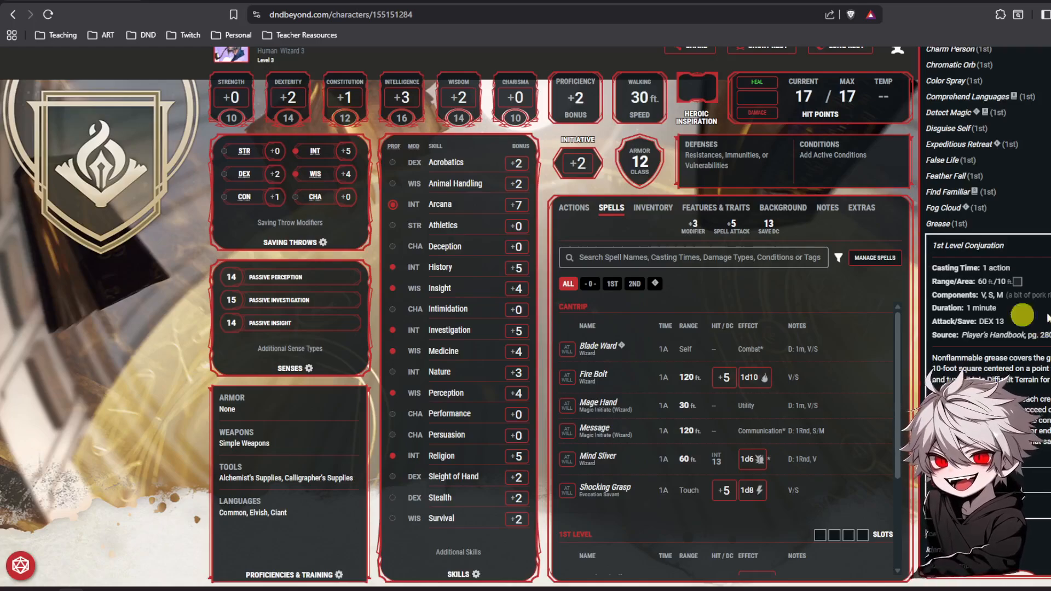
Add the 1st-level ritual spell Detect Magic to the Wizard's spellbook, read its description and collapse it.
scroll(1014, 250, up, 2)
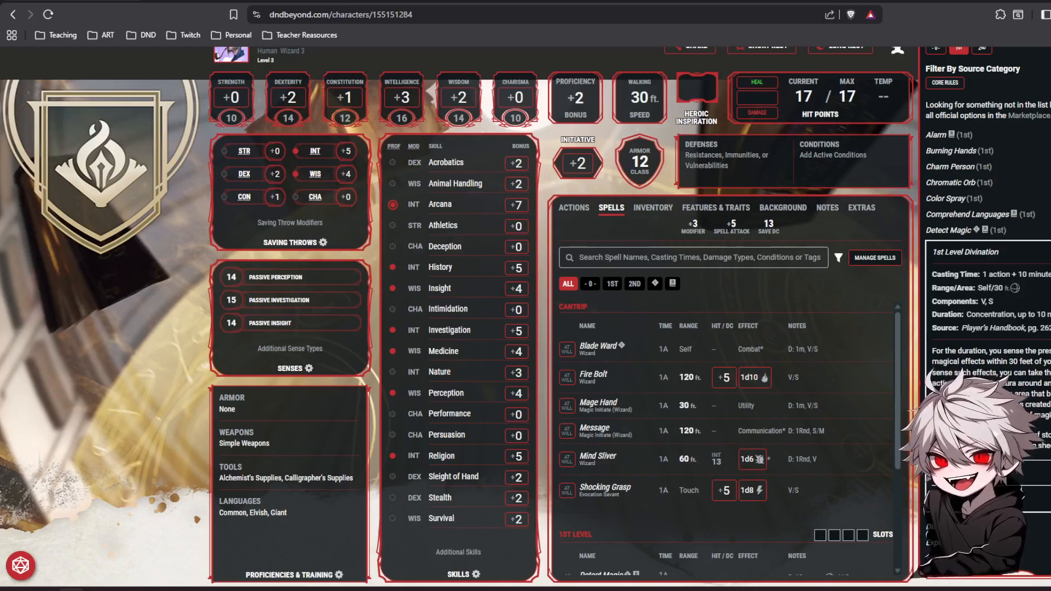
scroll(1046, 318, down, 2)
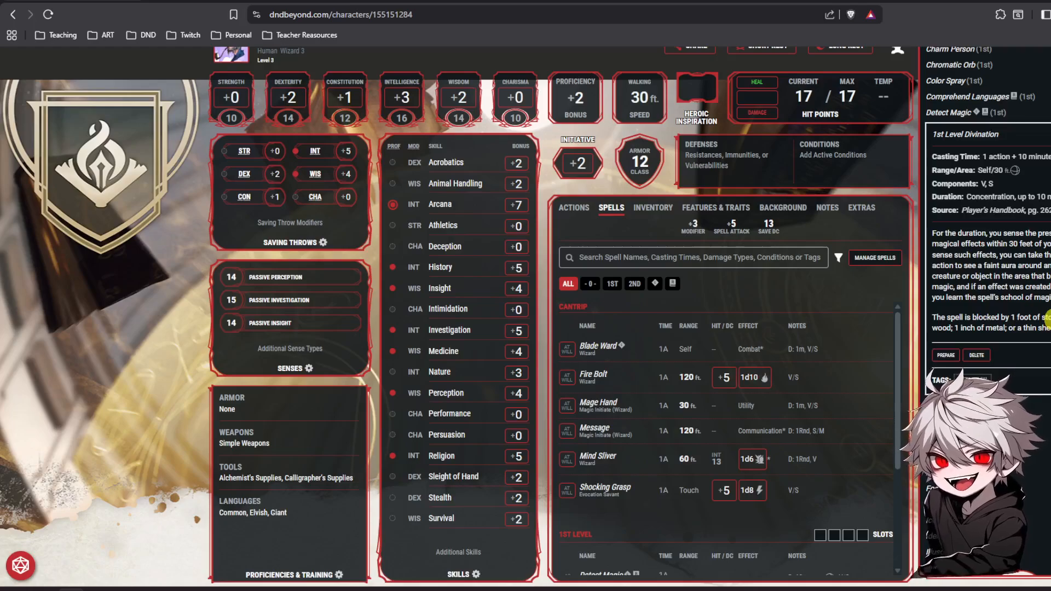
scroll(985, 219, up, 2)
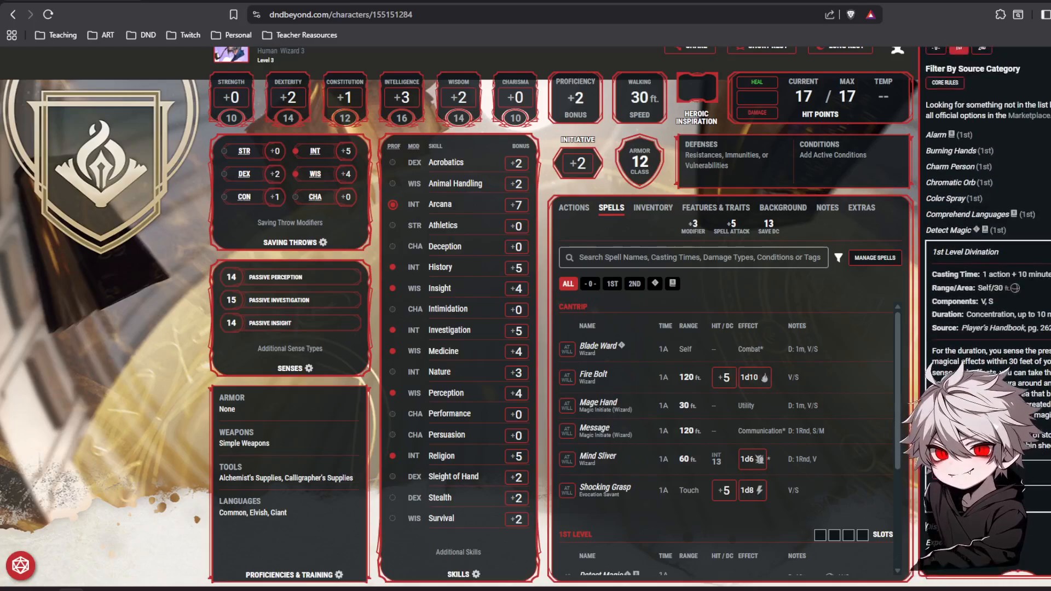
click(1047, 230)
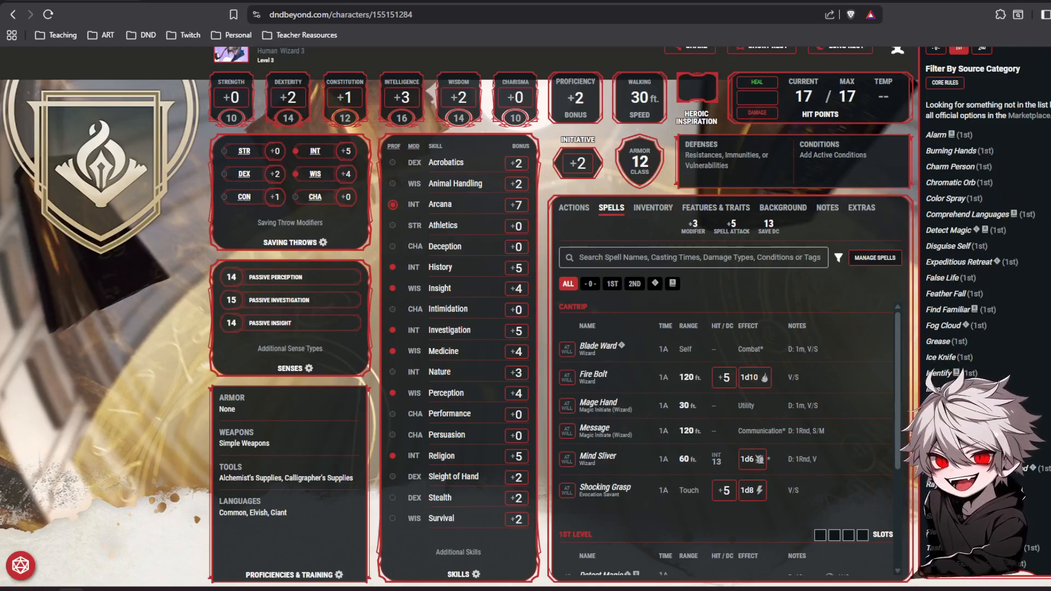
scroll(926, 374, up, 3)
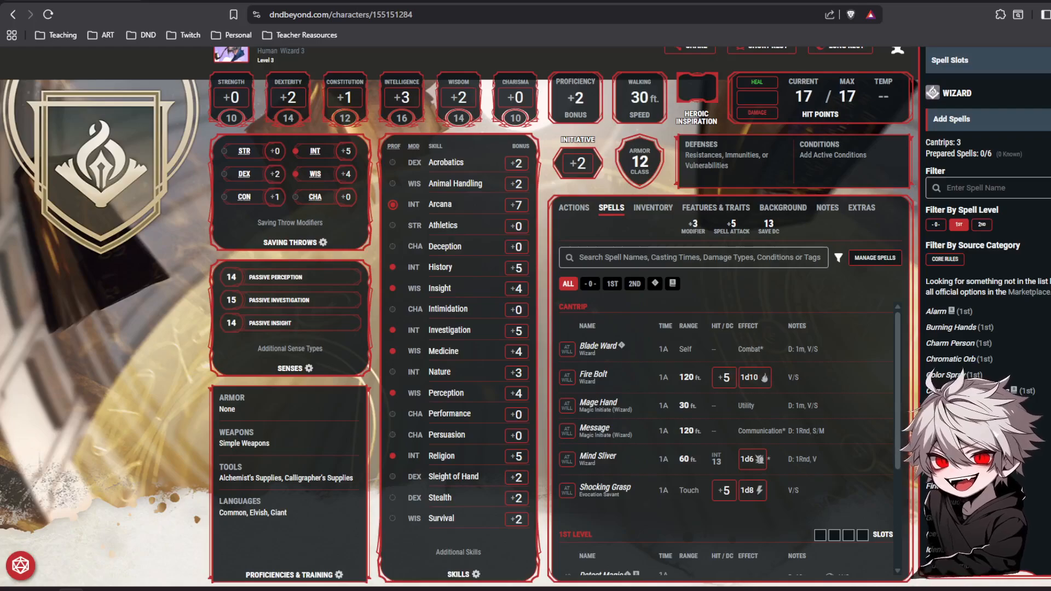
Add the 1st-level spell Chromatic Orb to the Wizard's spellbook, read its description and collapse it.
scroll(968, 256, down, 4)
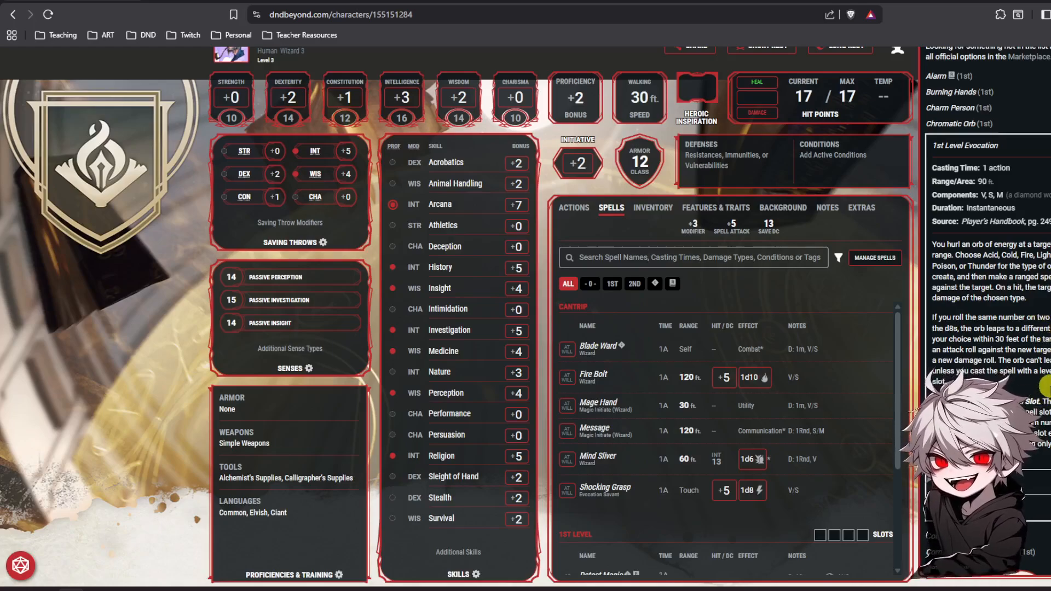
scroll(1047, 390, down, 3)
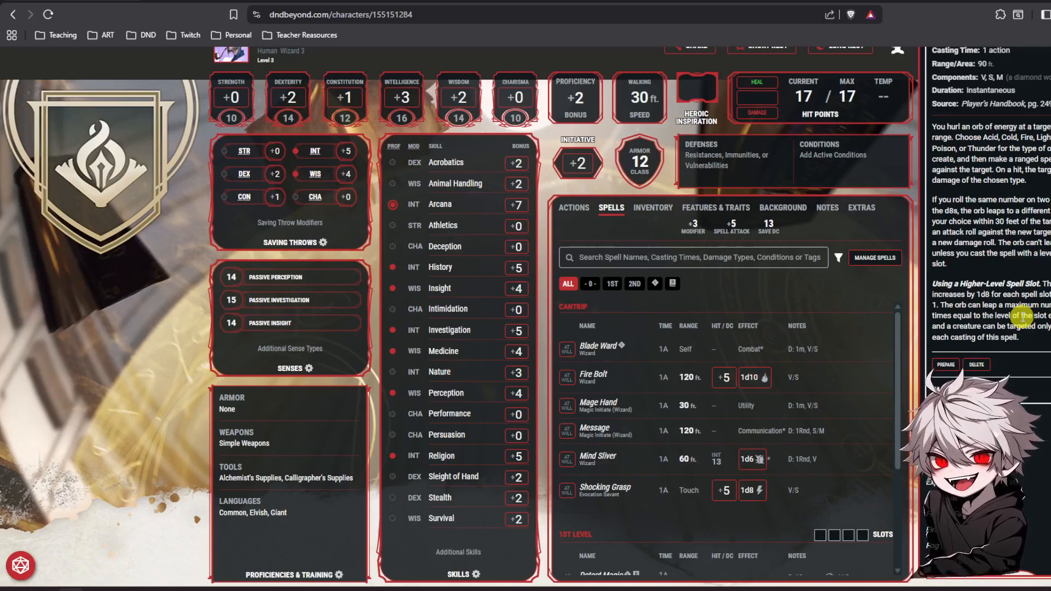
scroll(1018, 307, up, 3)
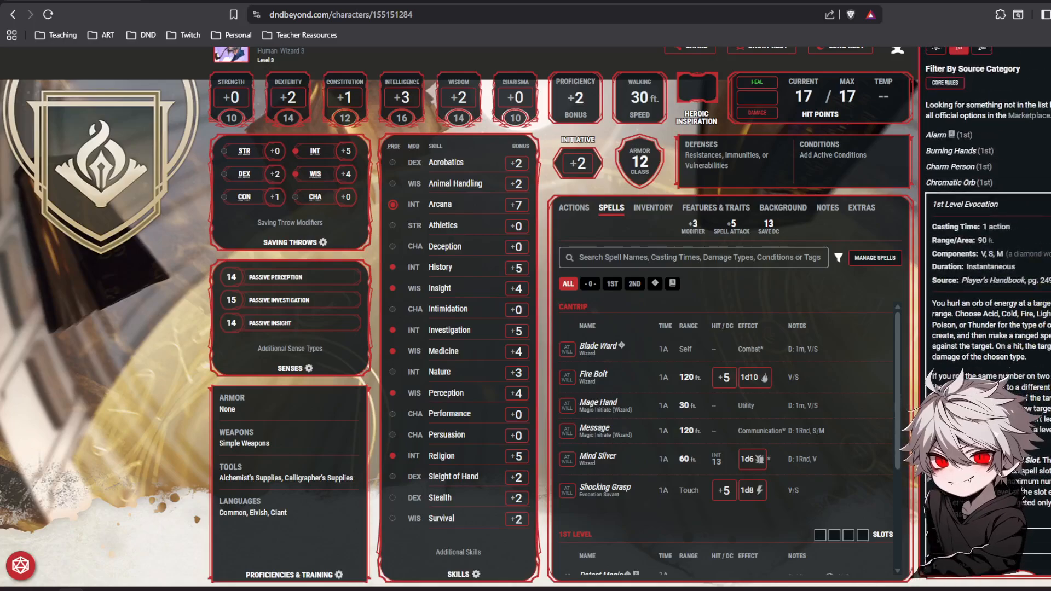
scroll(774, 363, down, 3)
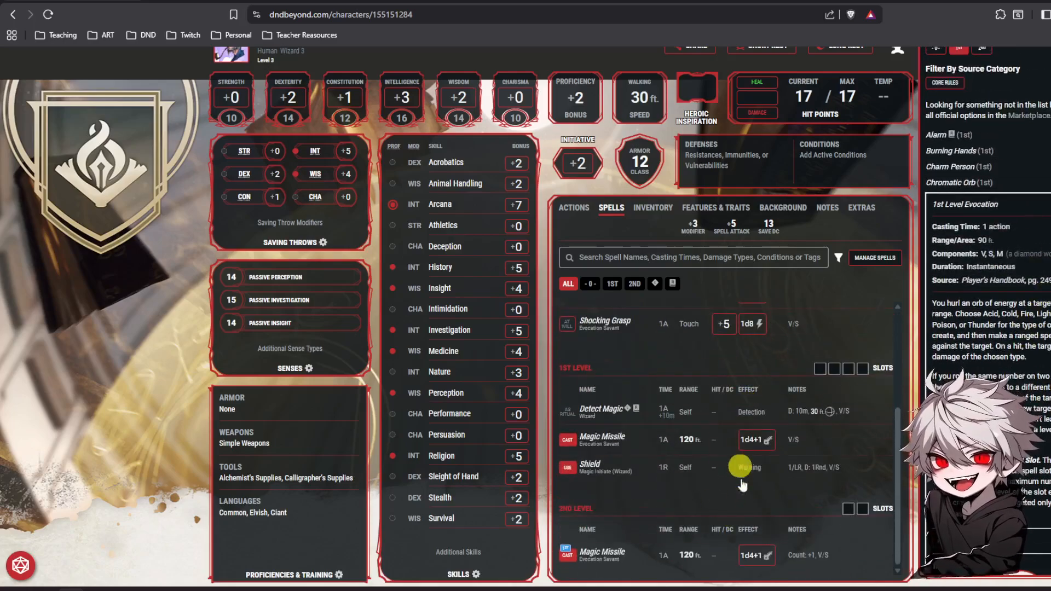
scroll(741, 469, up, 3)
scroll(1013, 206, up, 1)
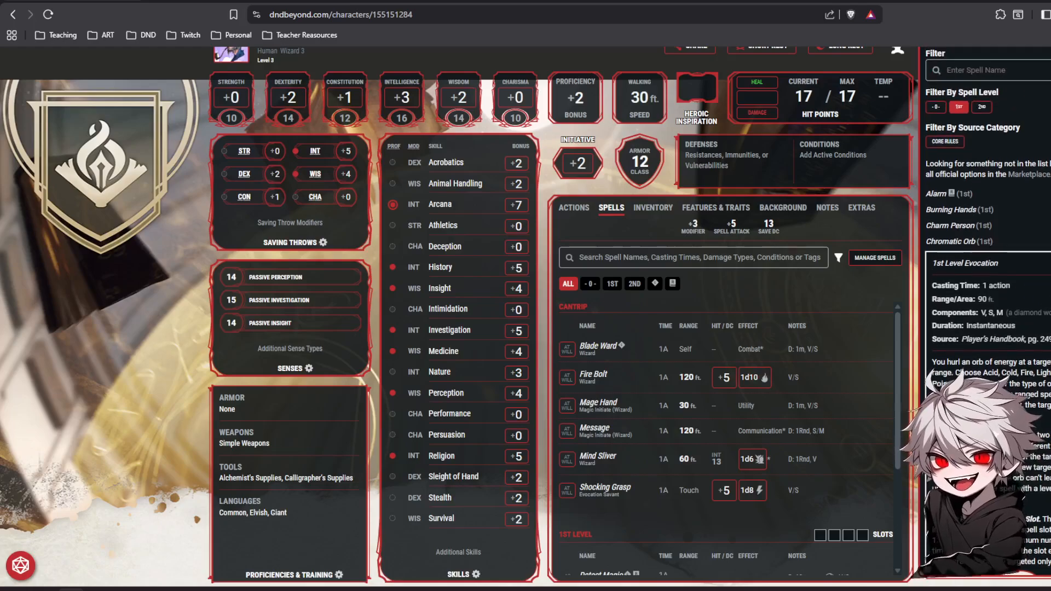
scroll(1037, 346, down, 4)
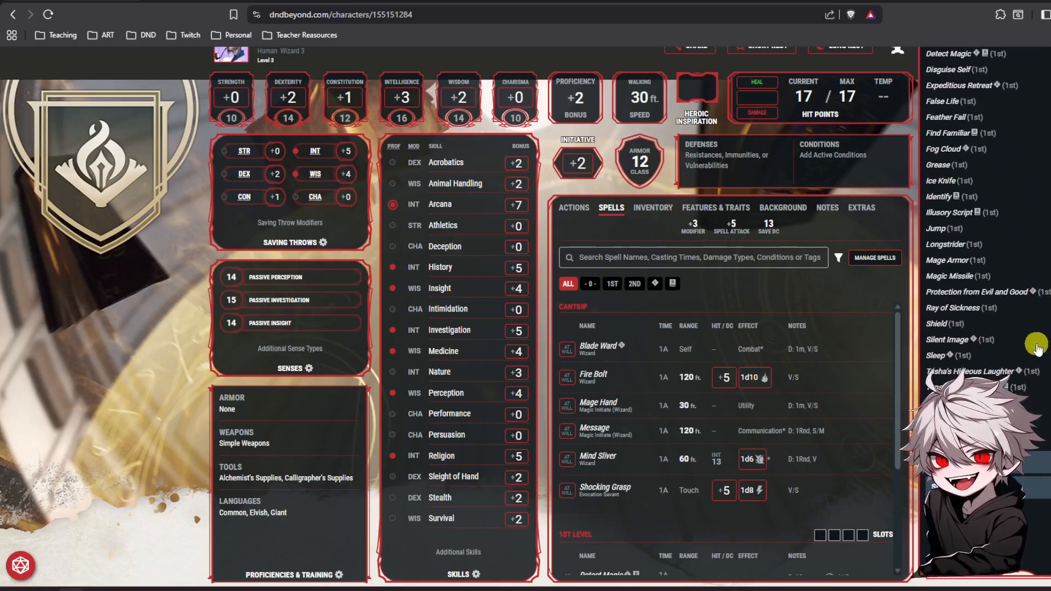
Add the 1st-level spell Witch Bolt to the Wizard's spellbook and read its description.
scroll(1038, 346, up, 1)
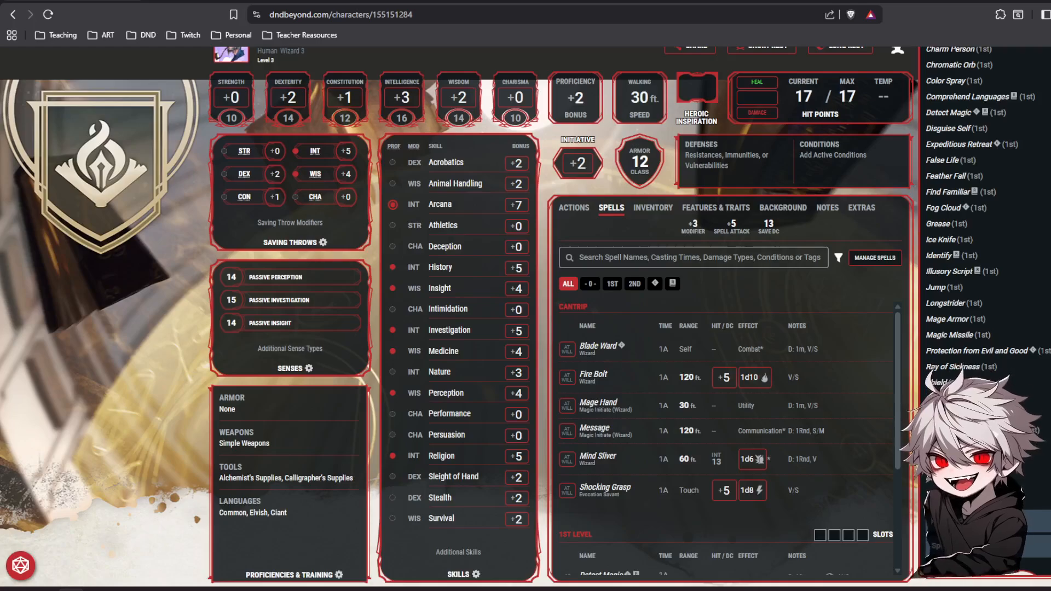
scroll(1028, 208, down, 5)
click(1027, 202)
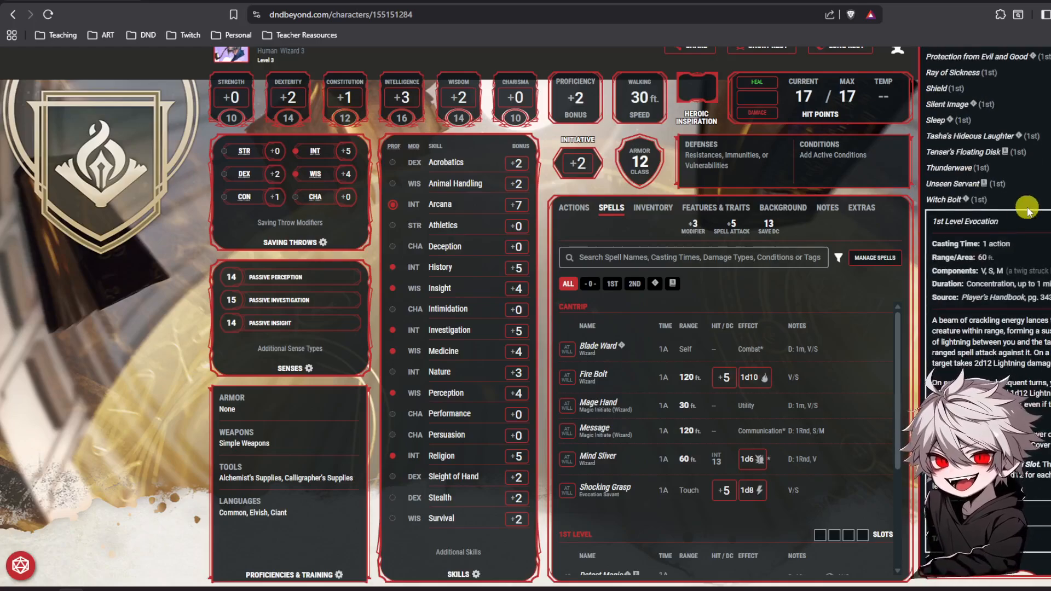
scroll(1018, 203, down, 1)
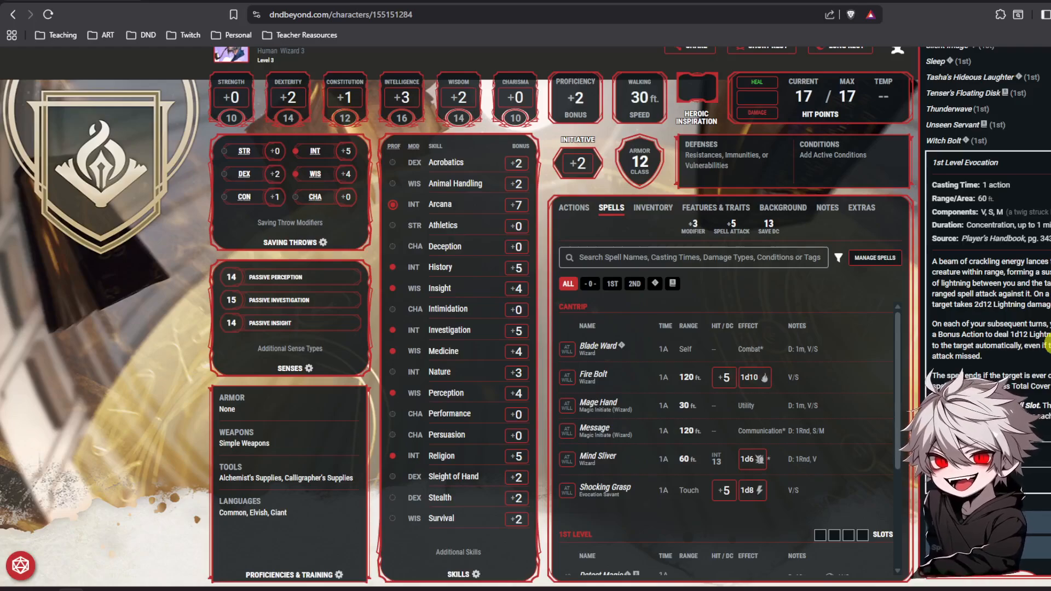
scroll(1046, 346, down, 1)
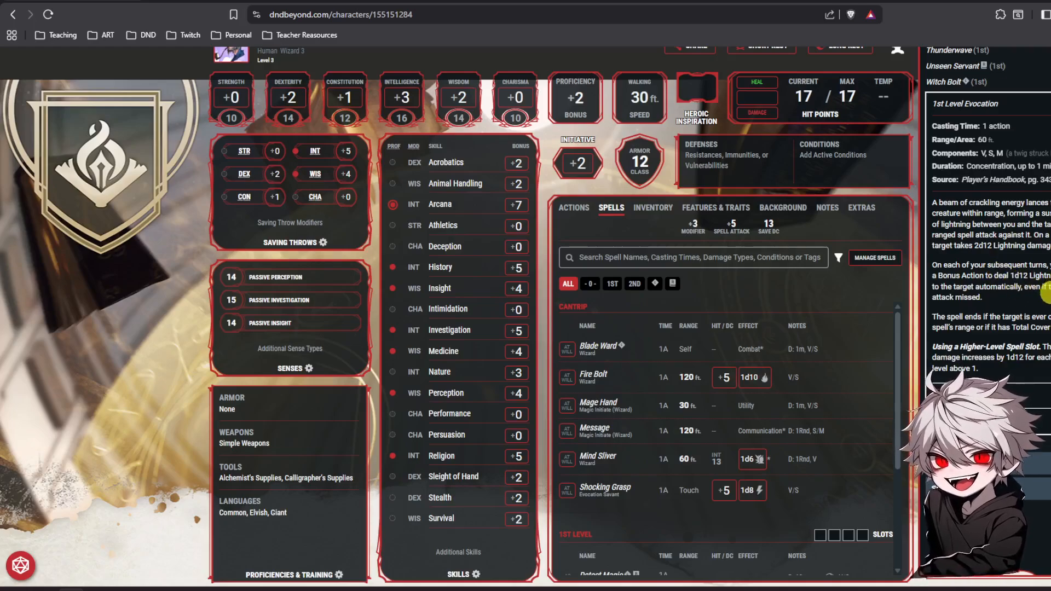
Look through the 1st-level spells available to add and collapse the spell level and source category filters.
scroll(1040, 290, up, 10)
scroll(1037, 274, up, 3)
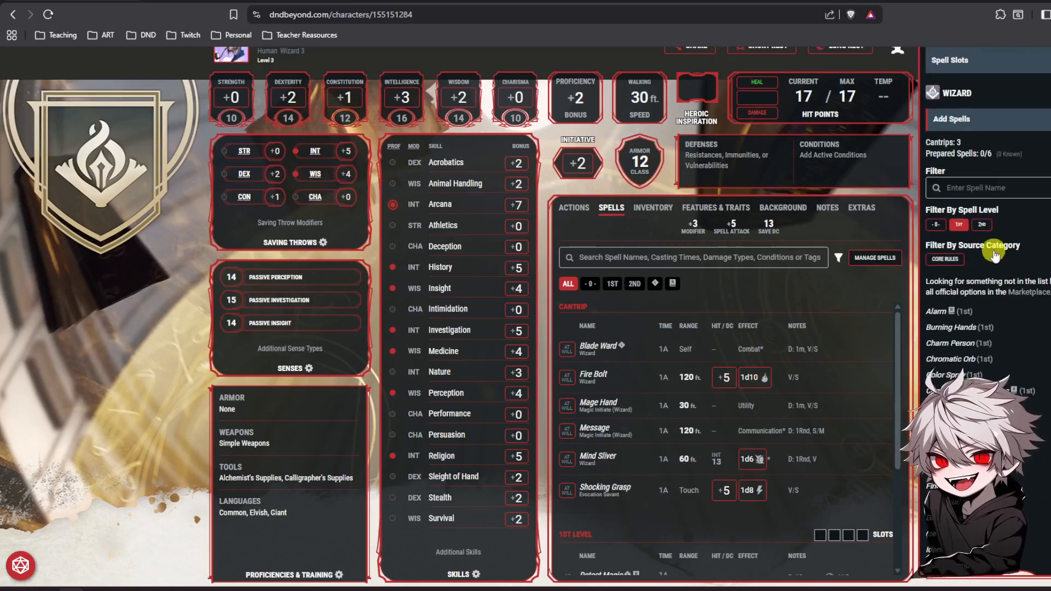
scroll(1036, 267, down, 6)
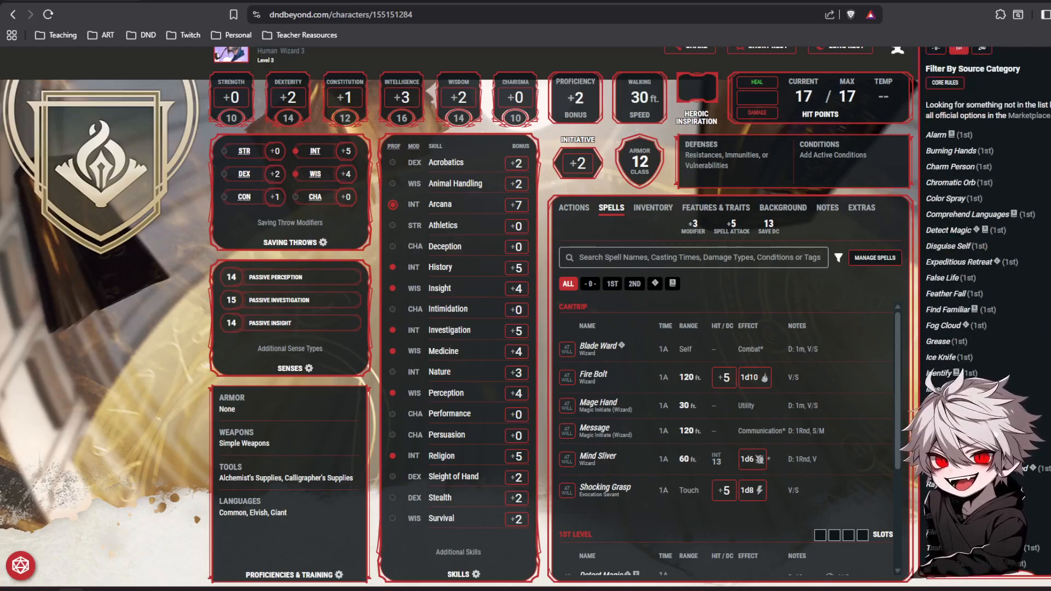
scroll(1037, 330, up, 6)
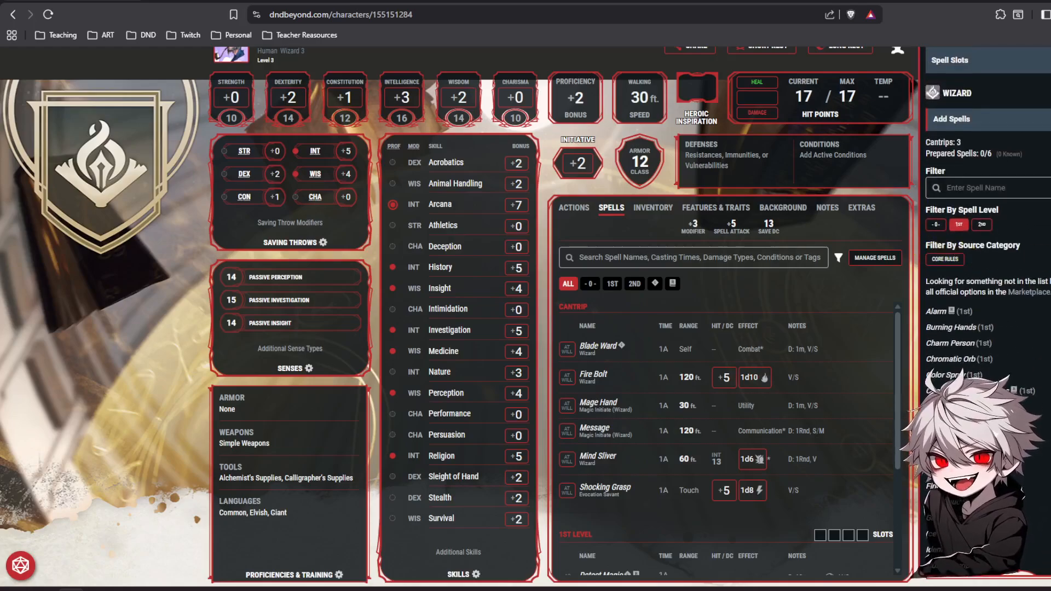
click(1038, 246)
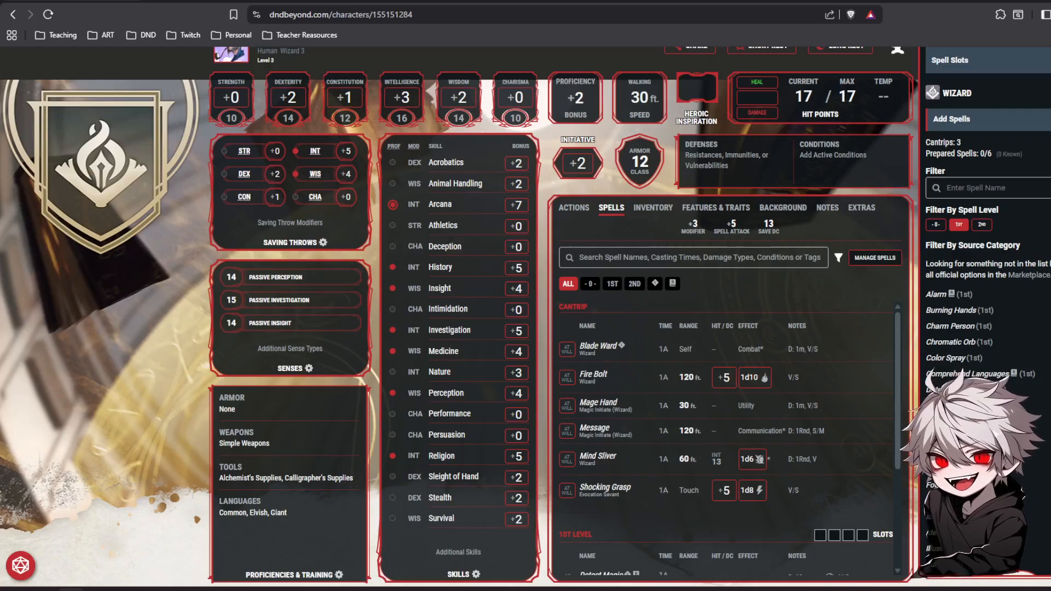
scroll(985, 219, down, 6)
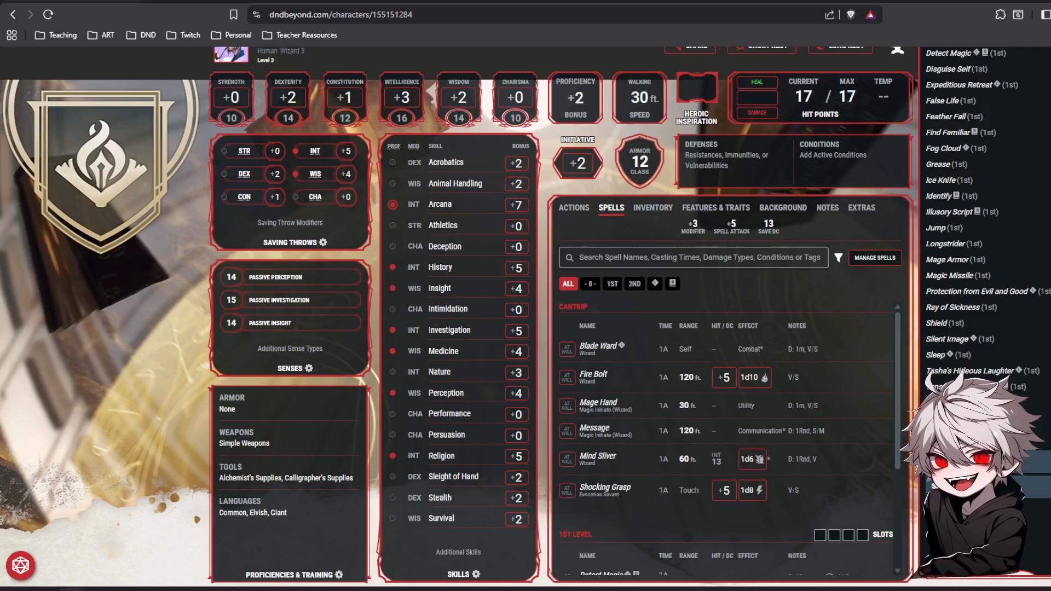
scroll(985, 317, up, 5)
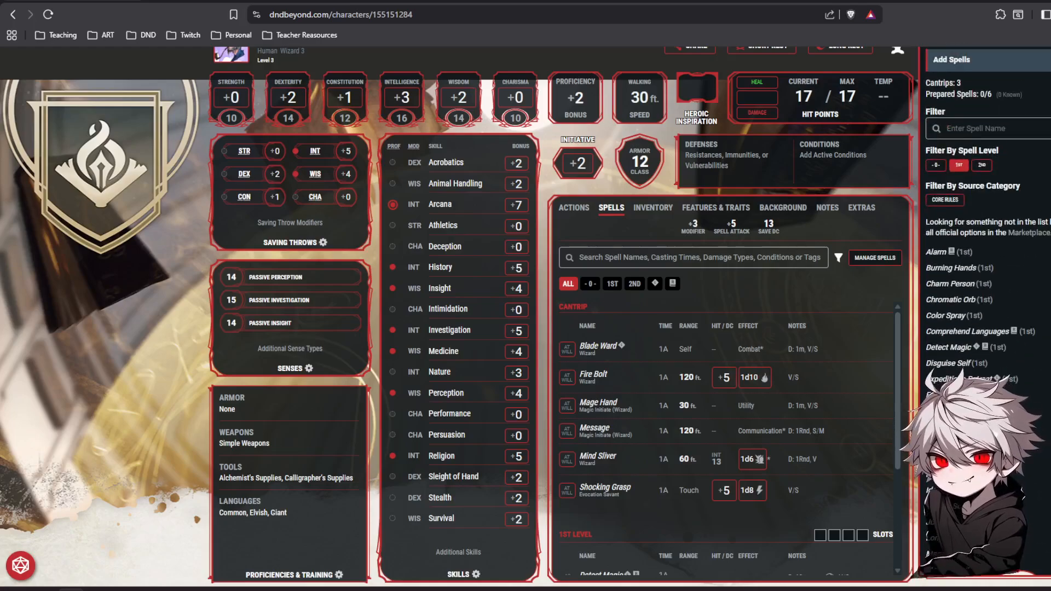
click(1038, 186)
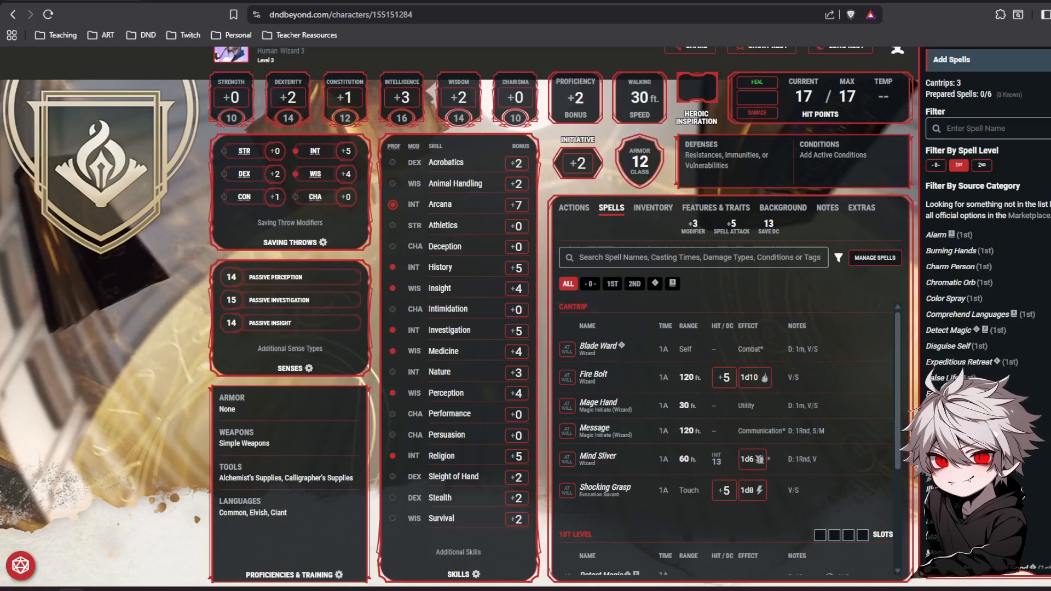
click(1038, 151)
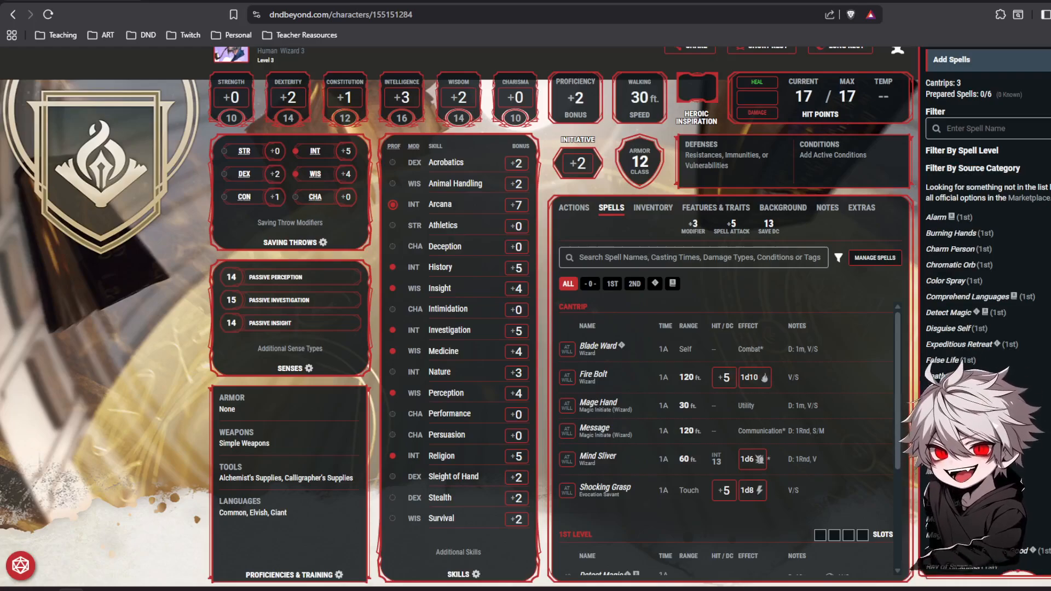
scroll(1046, 284, up, 1)
scroll(1046, 285, down, 4)
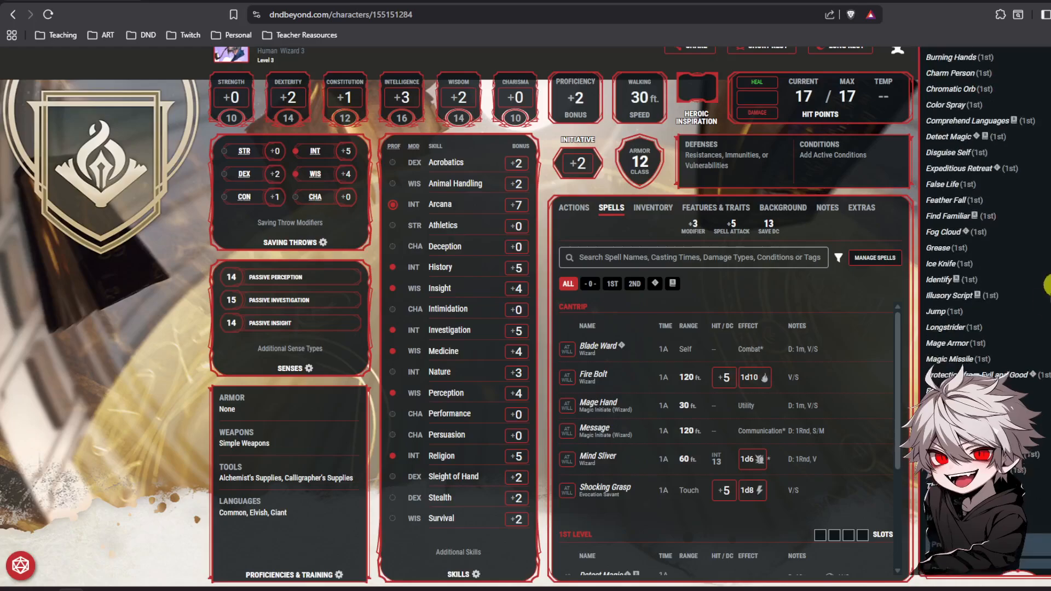
scroll(1046, 285, down, 2)
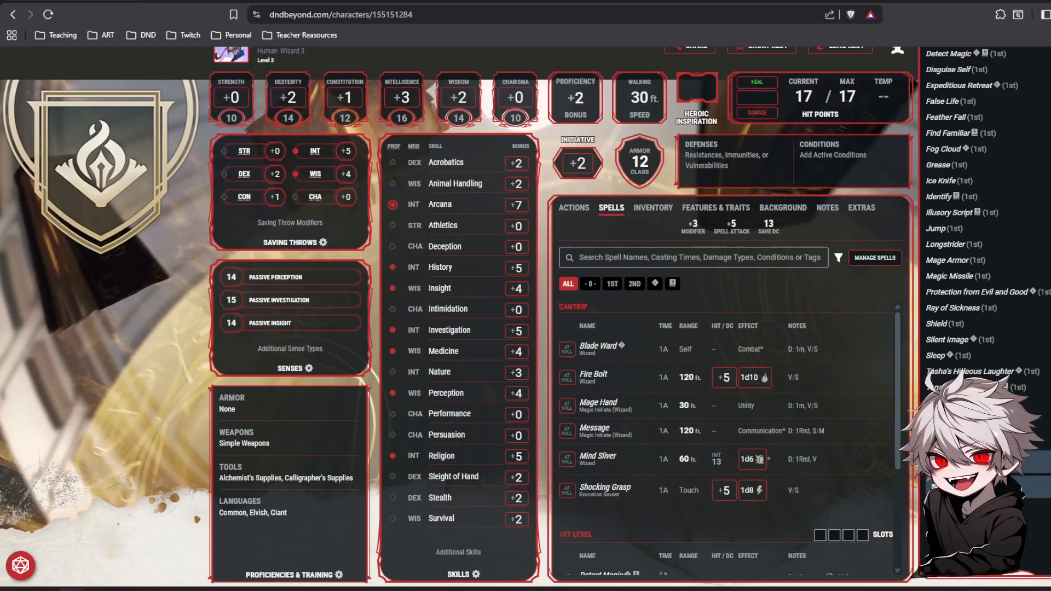
Prepare the spellbook's Chromatic Orb, Detect Magic, Grease, Witch Bolt, Cloud of Daggers and Misty Step.
click(1047, 463)
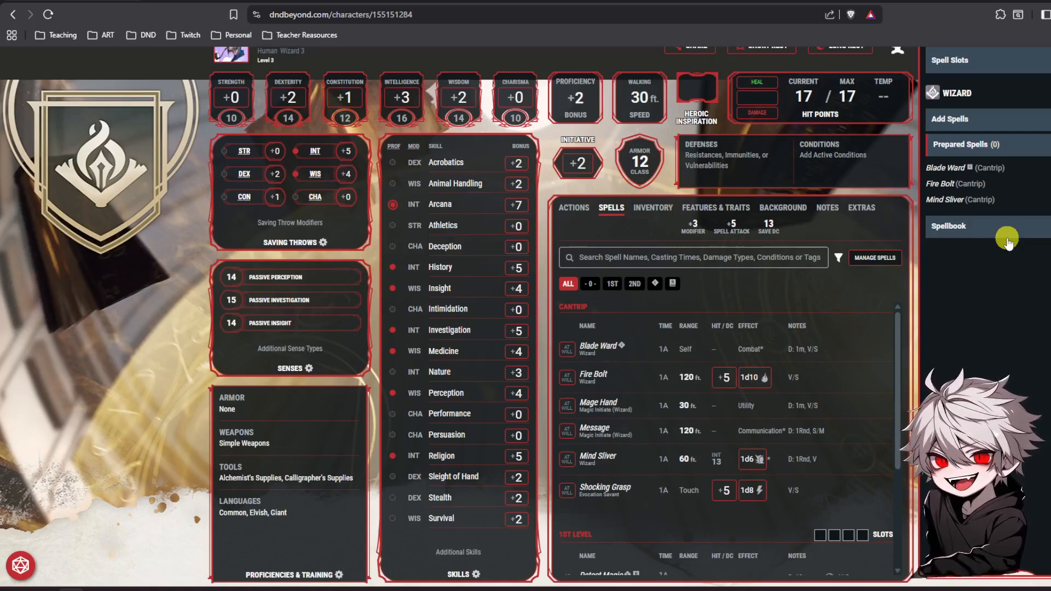
click(963, 227)
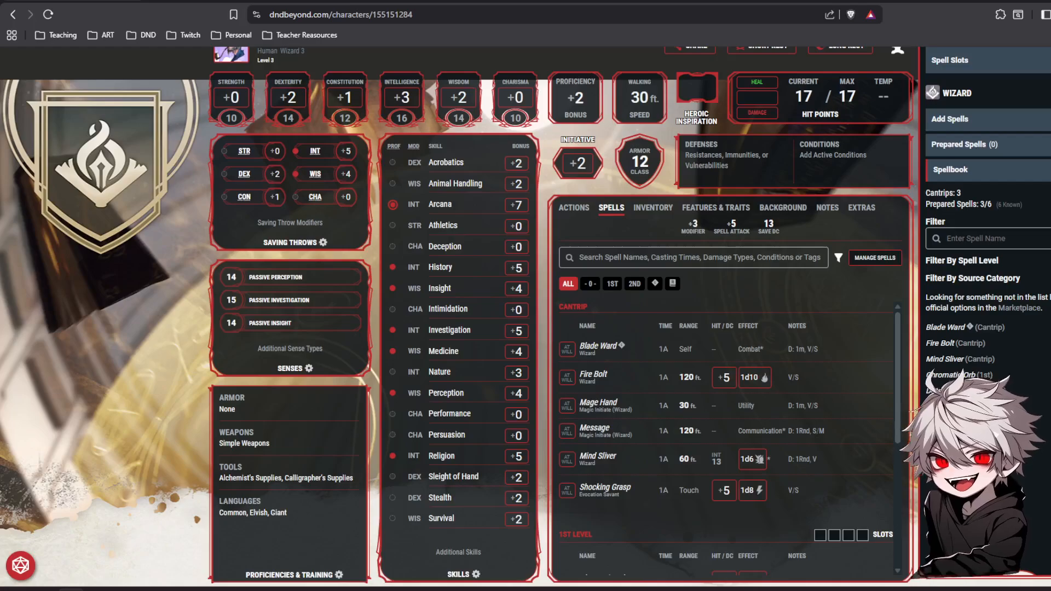
click(1045, 383)
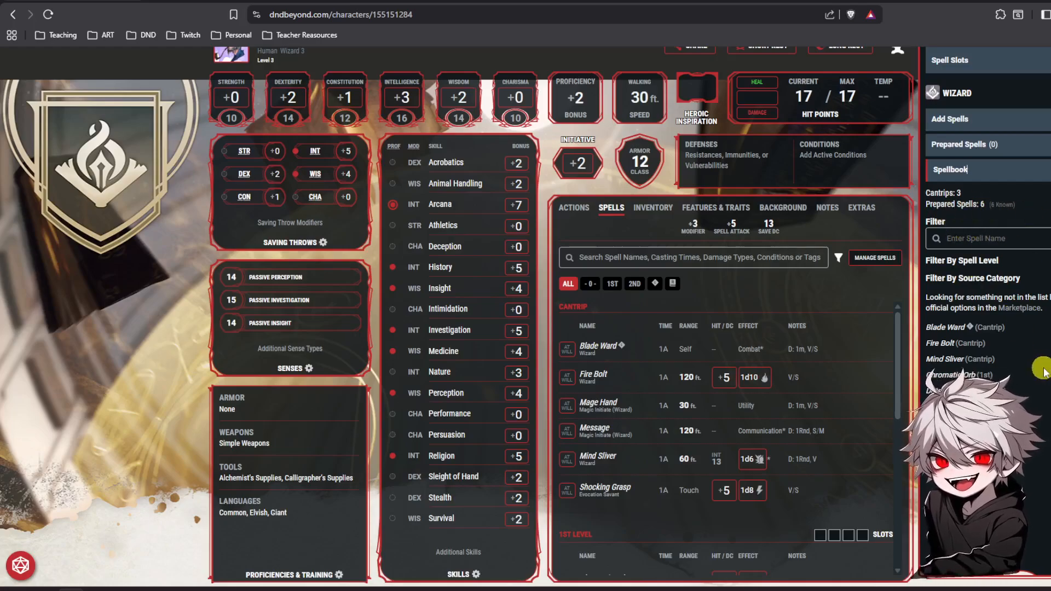
Review the Wizard's prepared spells list and the cantrips, 1st-level and 2nd-level spells on the character sheet.
scroll(764, 399, down, 7)
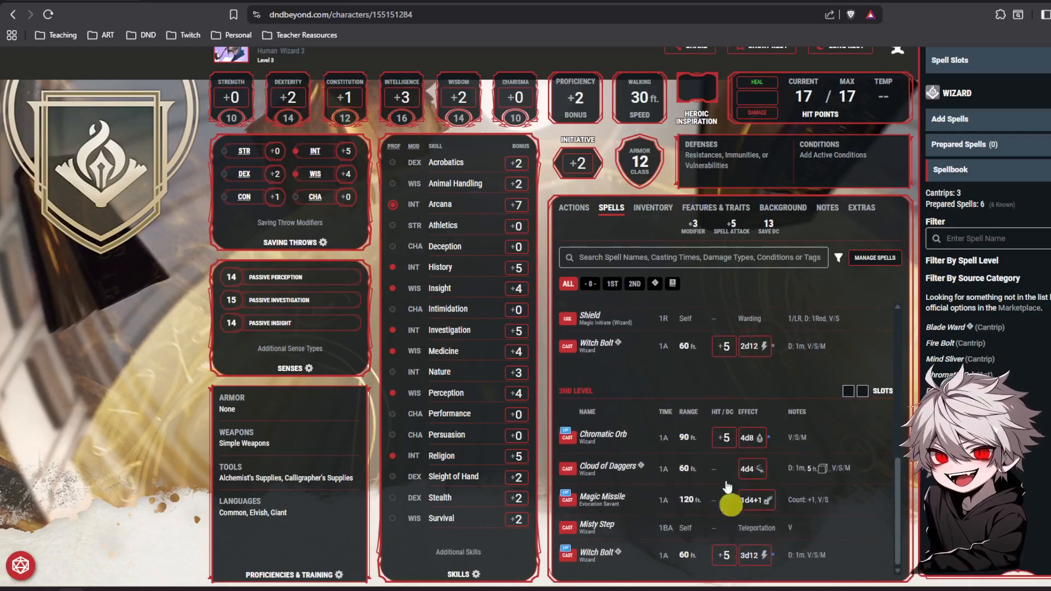
scroll(712, 444, up, 10)
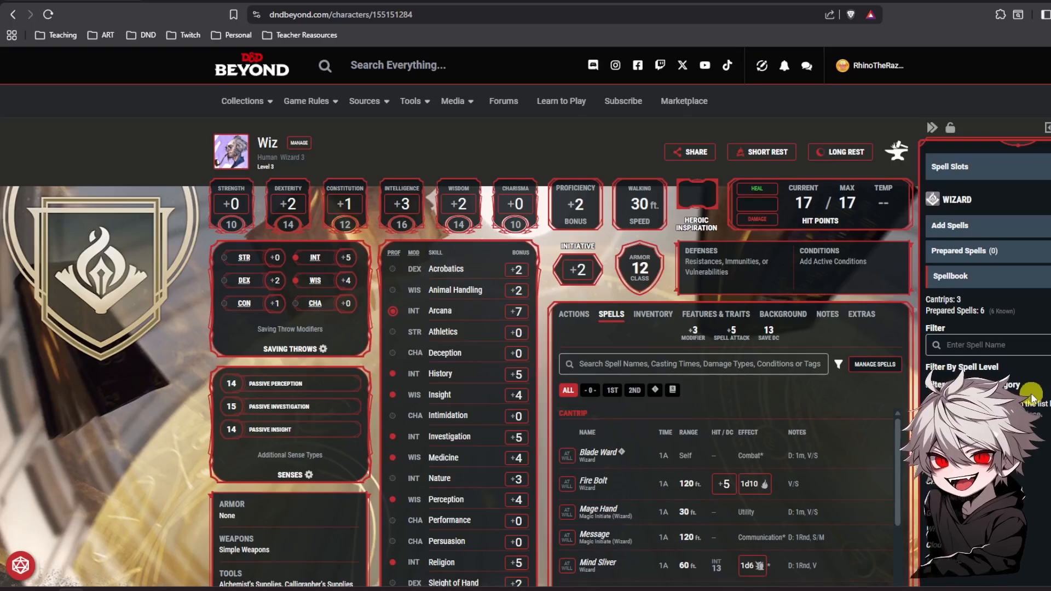
scroll(1027, 383, down, 2)
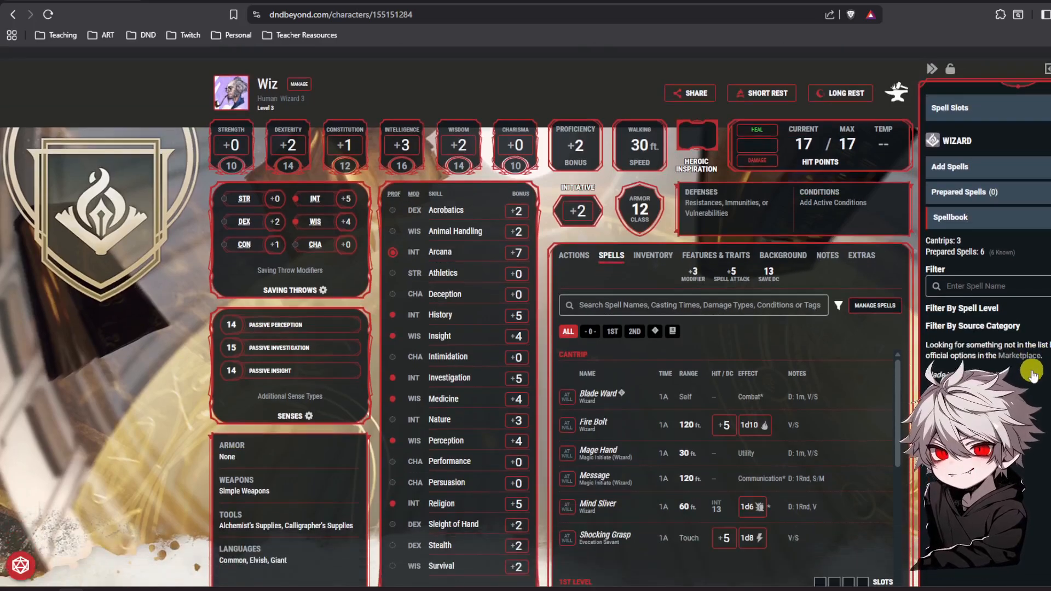
click(1011, 190)
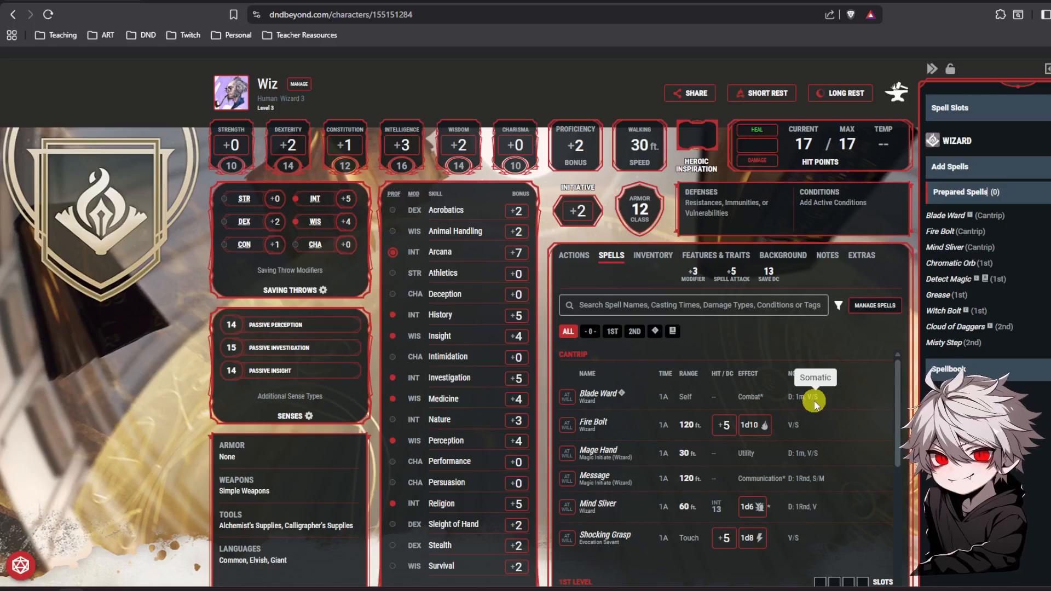
scroll(814, 404, down, 2)
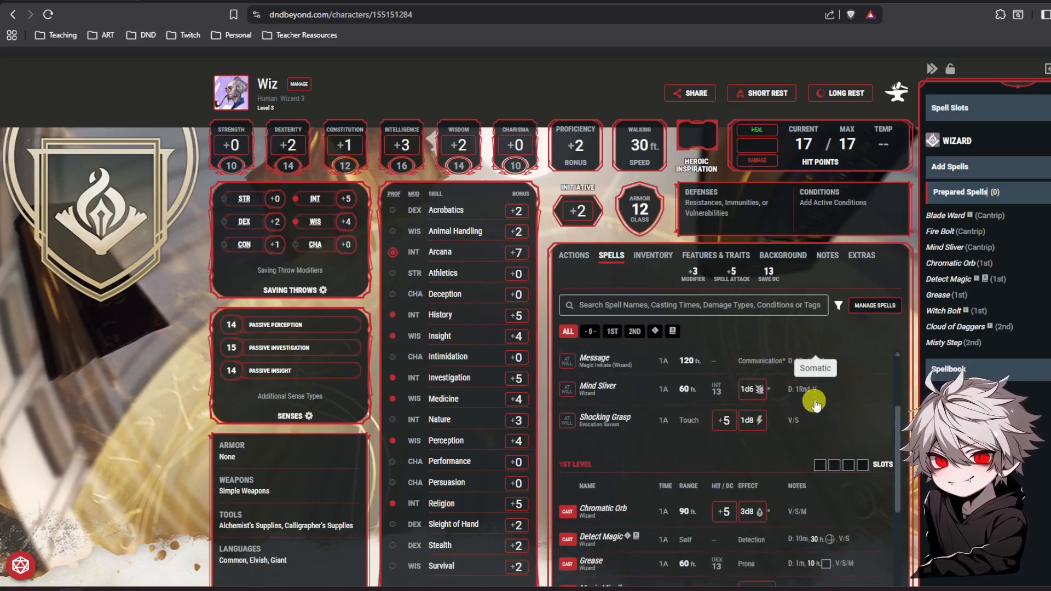
scroll(820, 404, up, 2)
scroll(630, 432, down, 4)
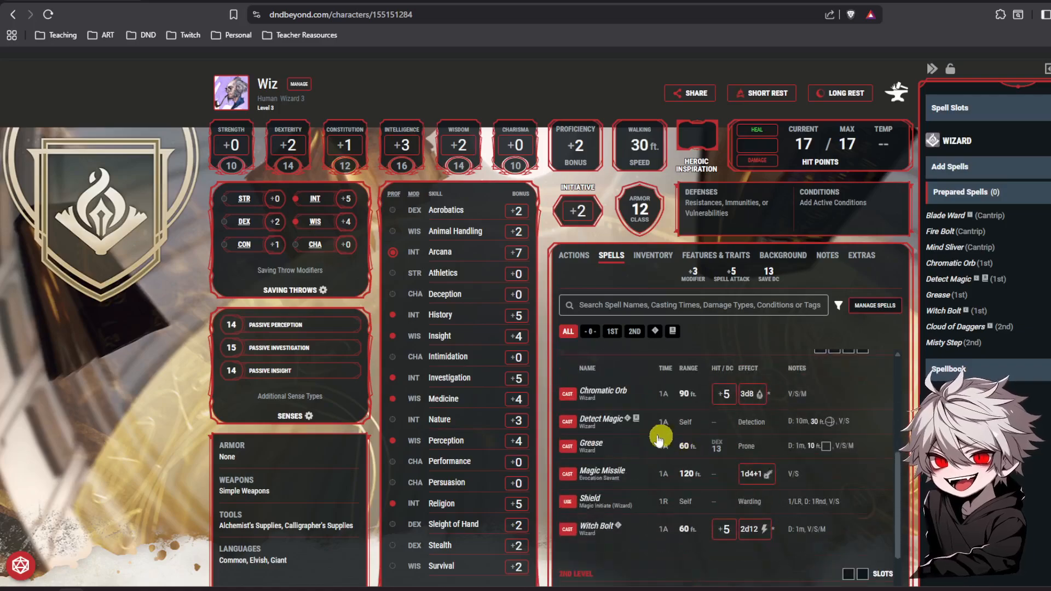
scroll(638, 435, up, 1)
scroll(675, 490, down, 3)
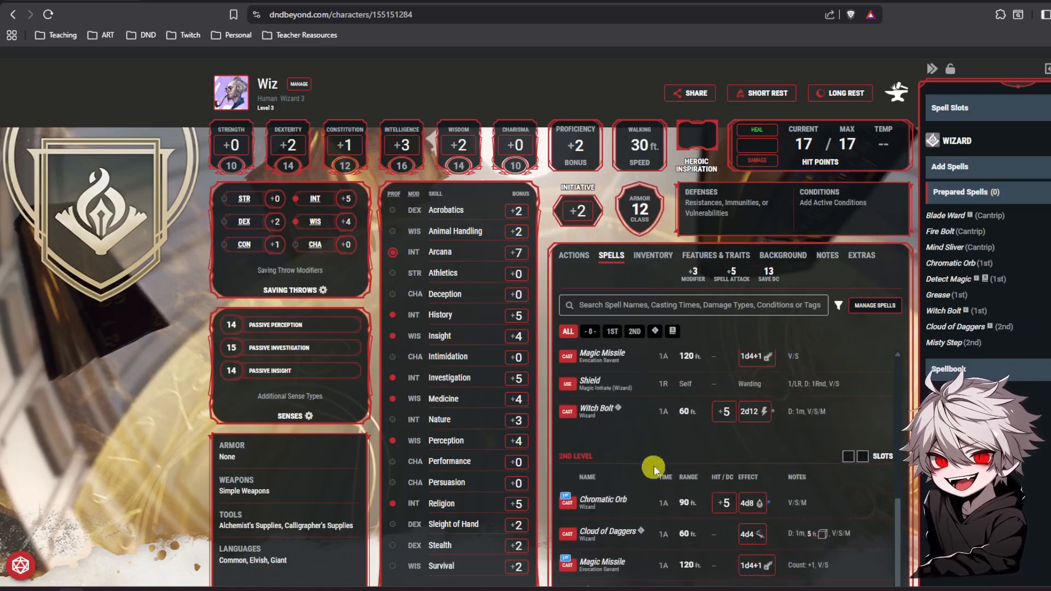
scroll(632, 441, up, 2)
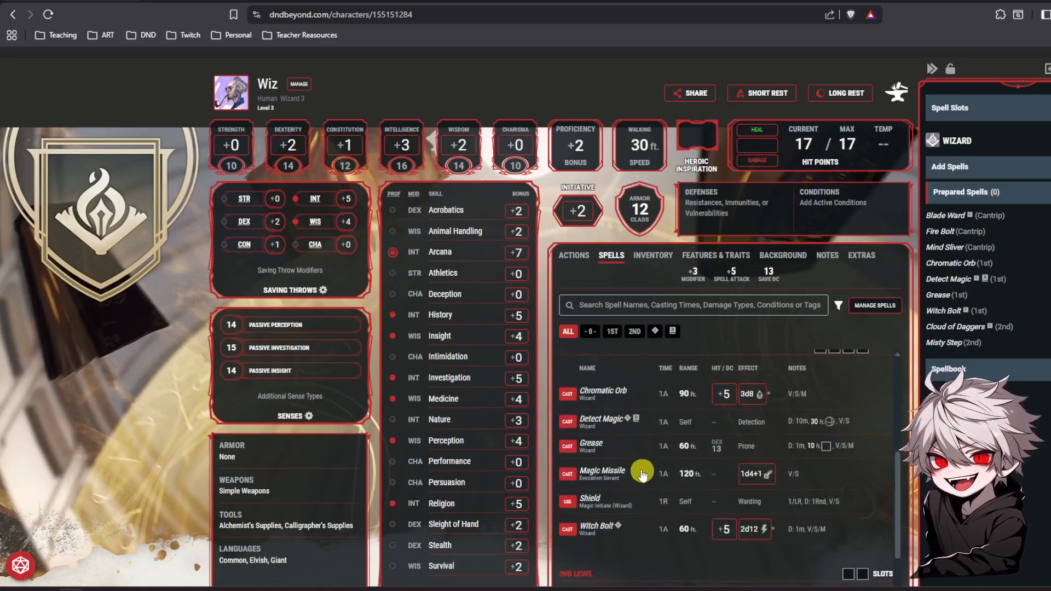
Filter the character sheet's spells by 1st level, 2nd level and 1st level again to compare their effects and slots.
click(615, 332)
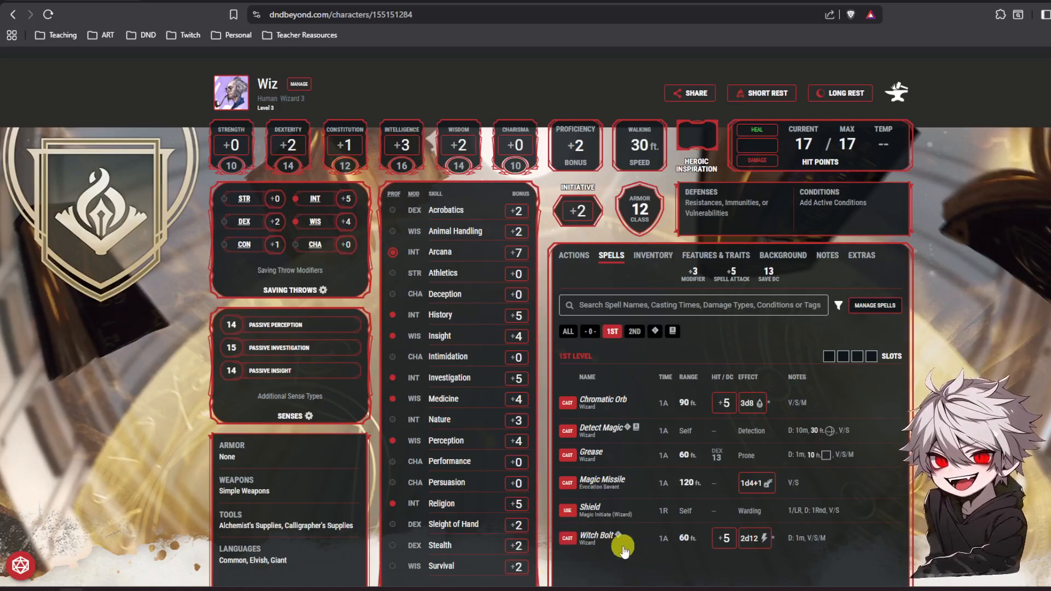
click(635, 331)
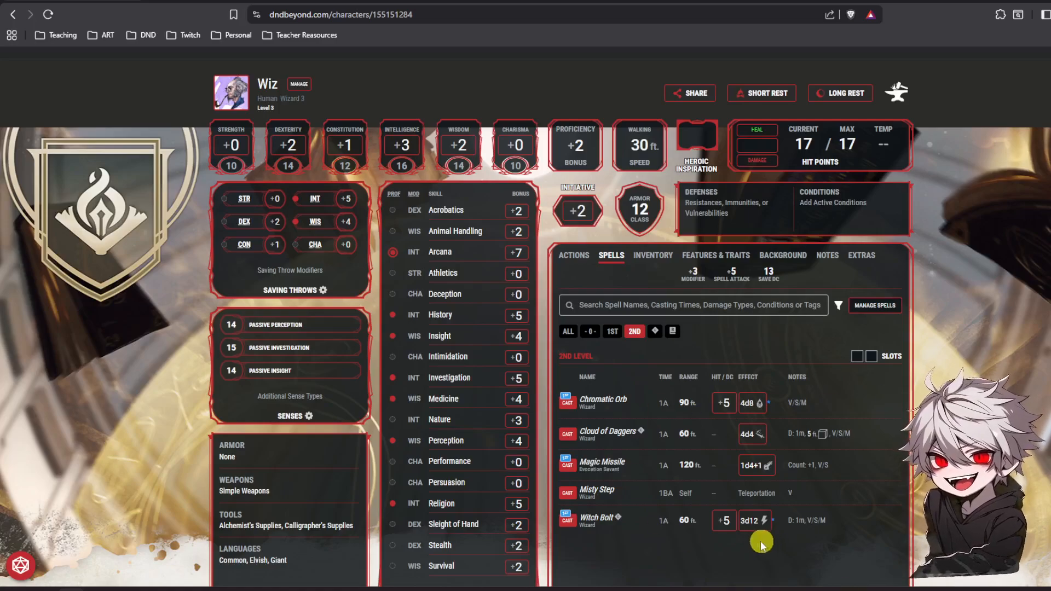
click(613, 331)
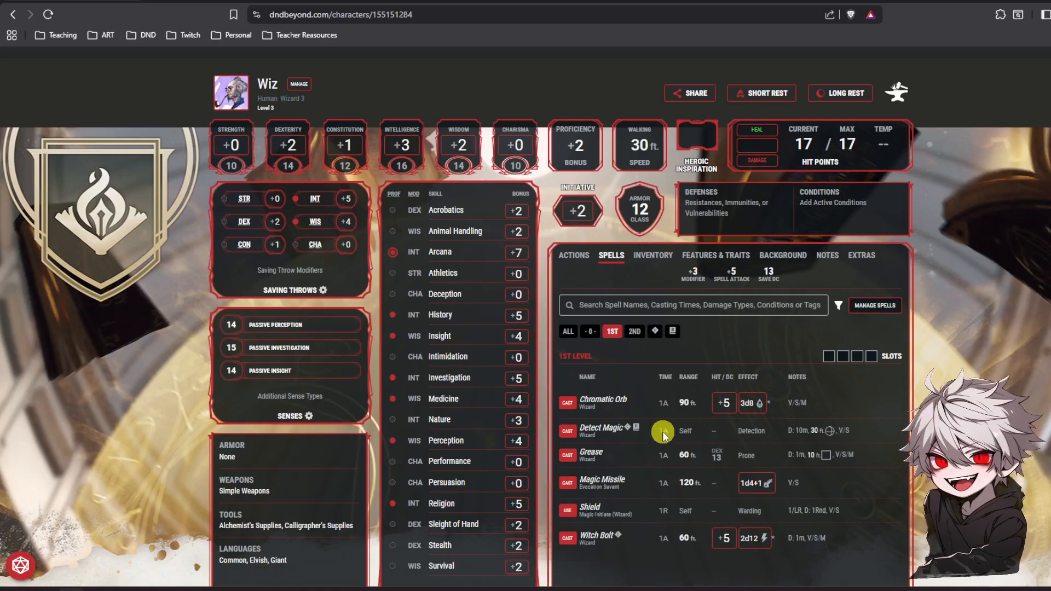
scroll(662, 431, up, 1)
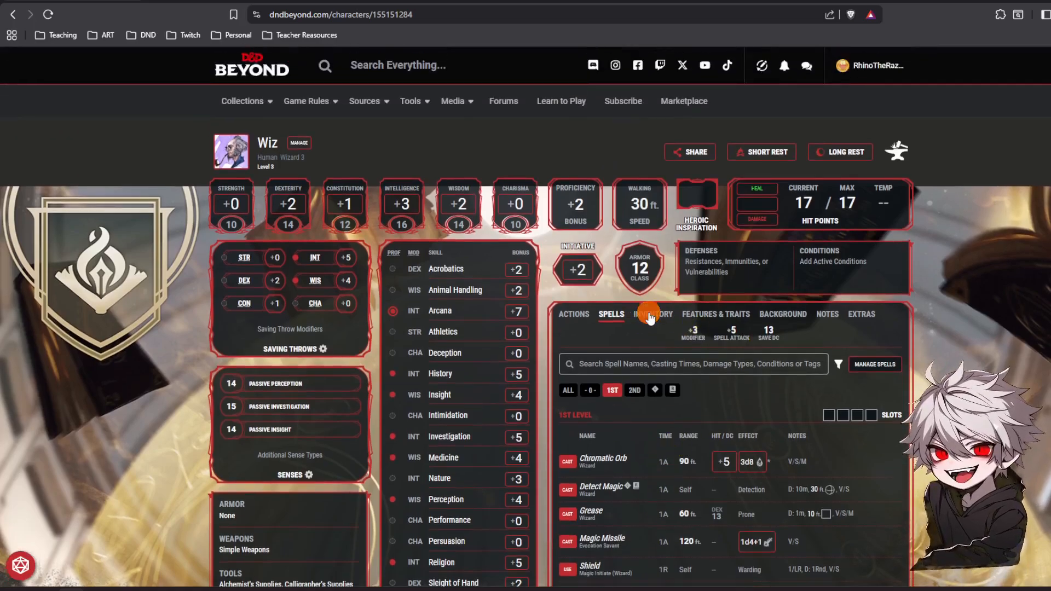
Review the Wizard's class features, species traits and feats in the character sheet's full features list.
click(650, 317)
click(714, 314)
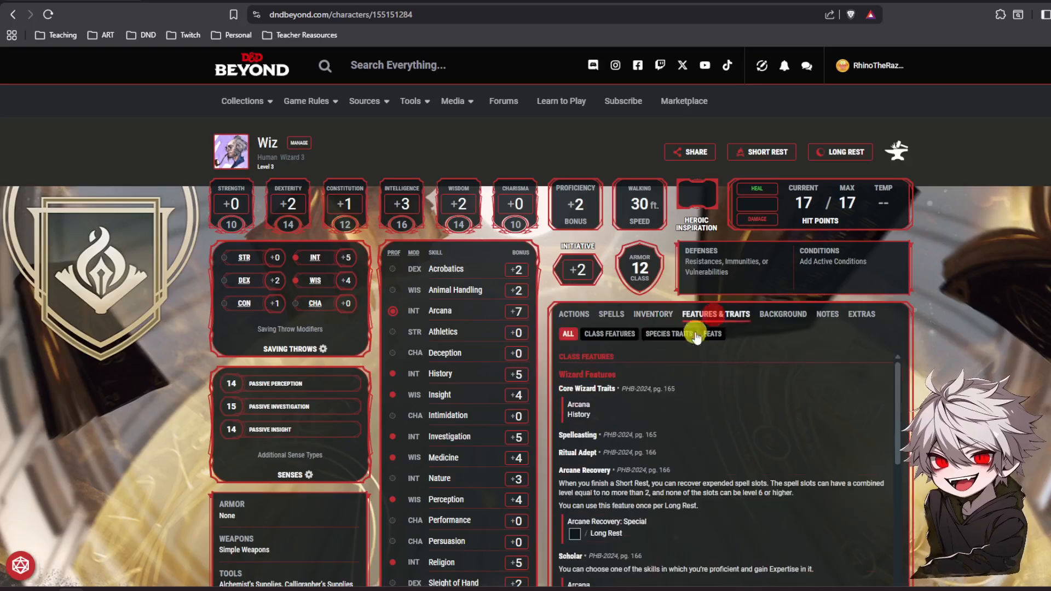
scroll(663, 410, down, 3)
scroll(668, 418, up, 2)
scroll(610, 463, down, 2)
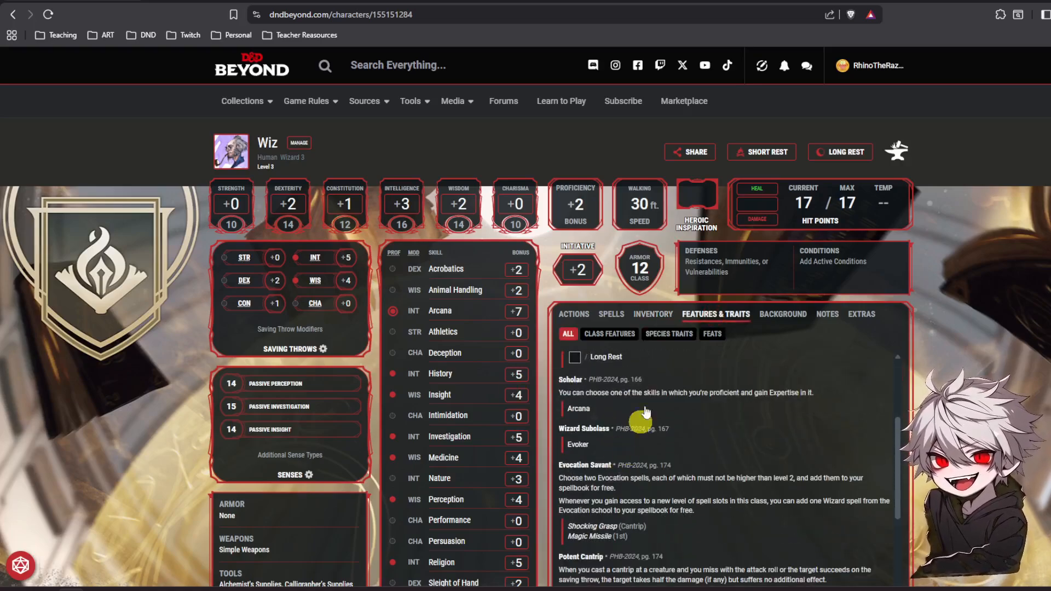
scroll(646, 411, up, 1)
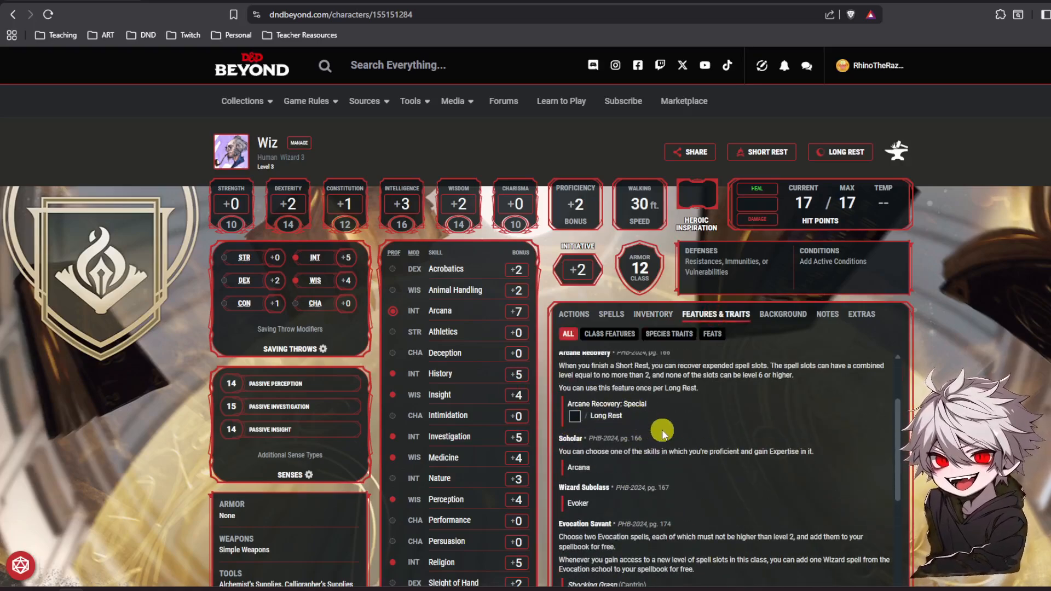
scroll(674, 433, up, 1)
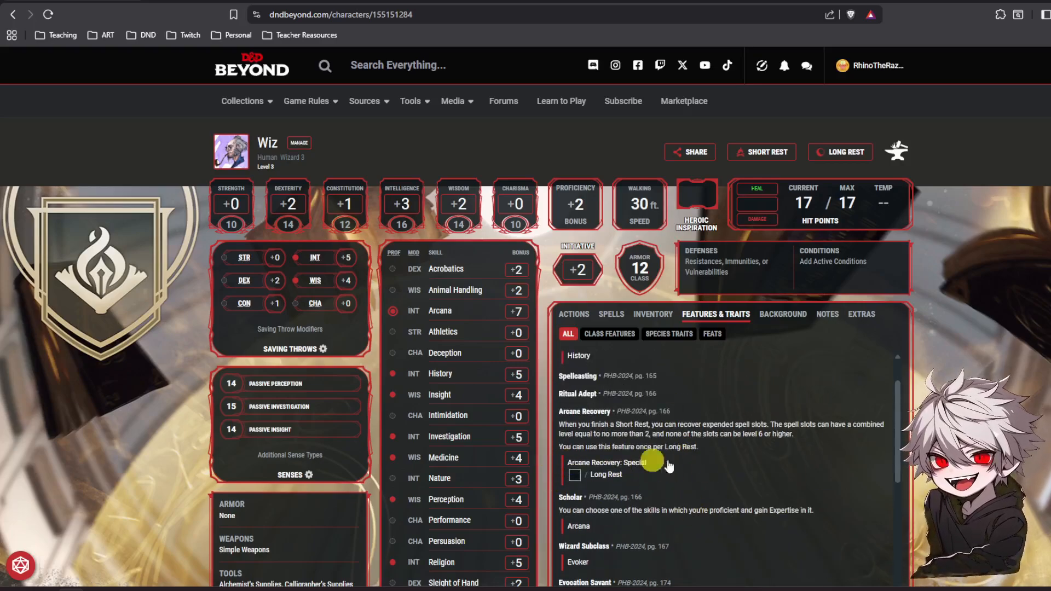
scroll(657, 438, down, 4)
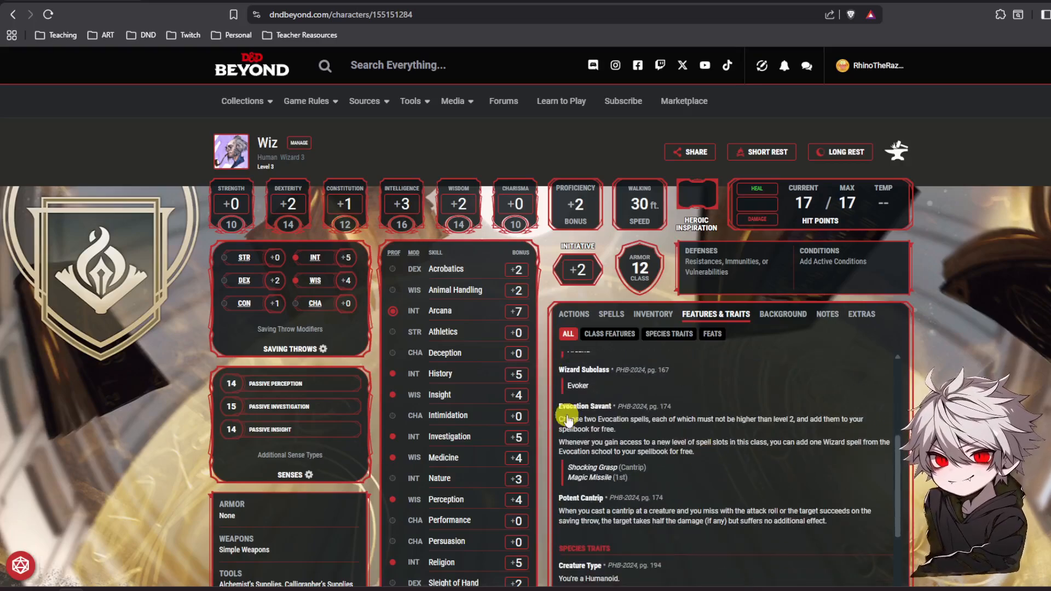
scroll(673, 438, down, 2)
scroll(602, 492, down, 5)
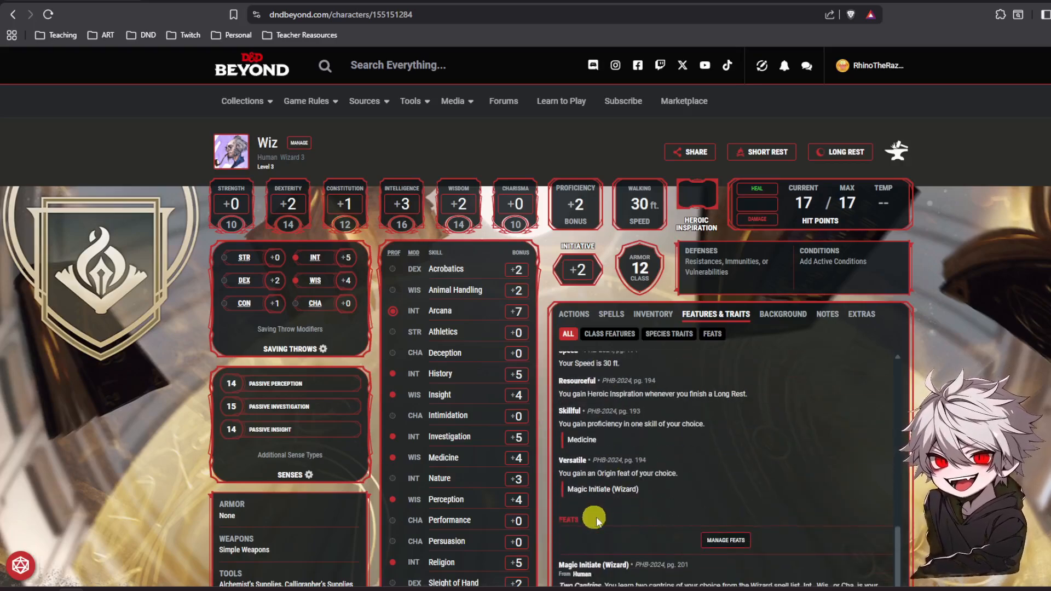
scroll(657, 504, down, 2)
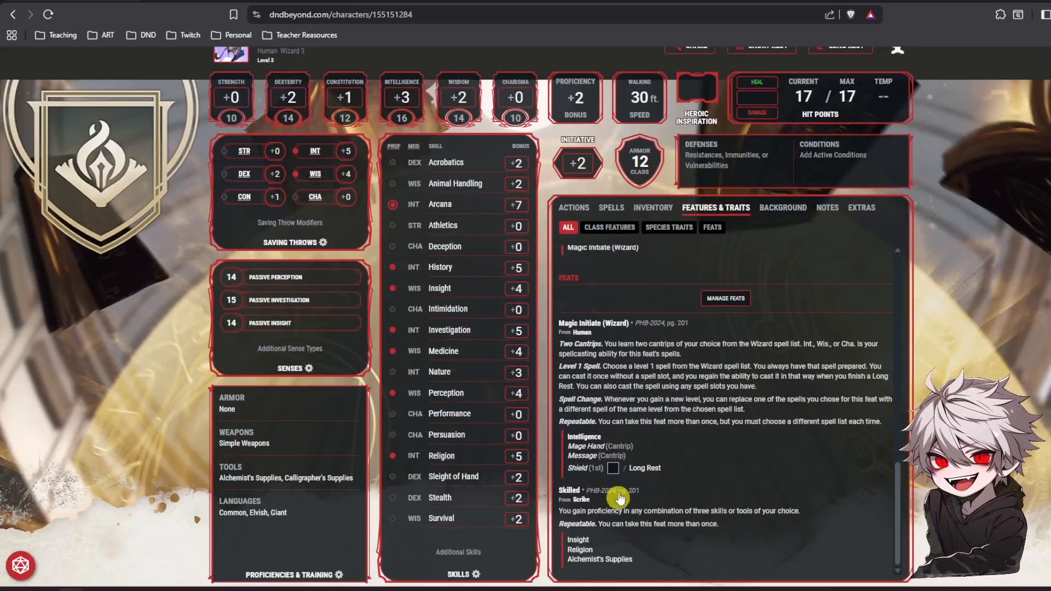
Filter the features and traits by species traits and by feats to examine each group separately.
click(668, 228)
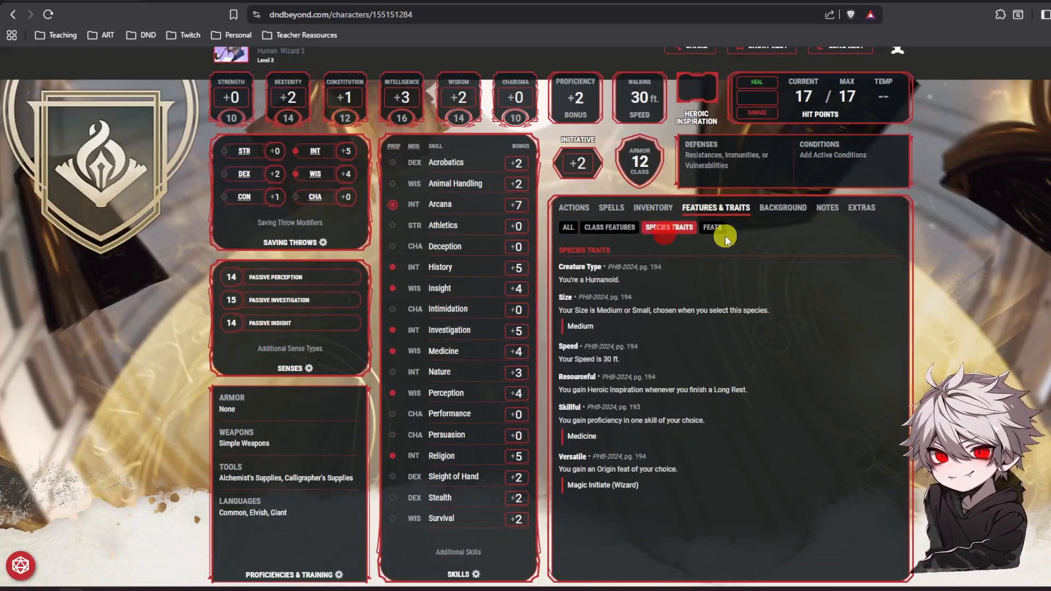
click(712, 228)
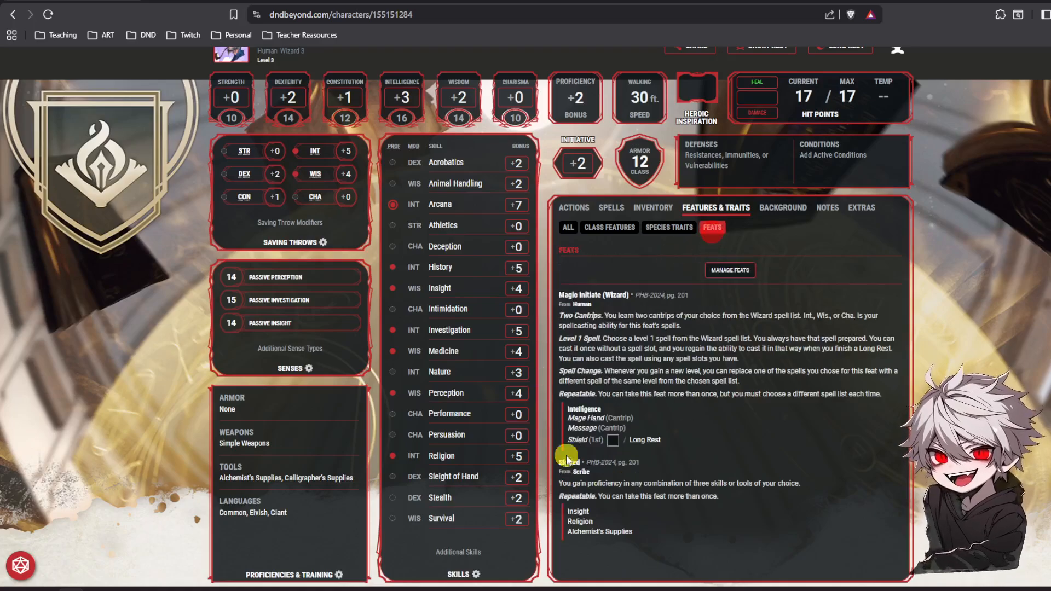
Check the 2nd-level spells on the character sheet and return to the Wizard's class features.
click(610, 207)
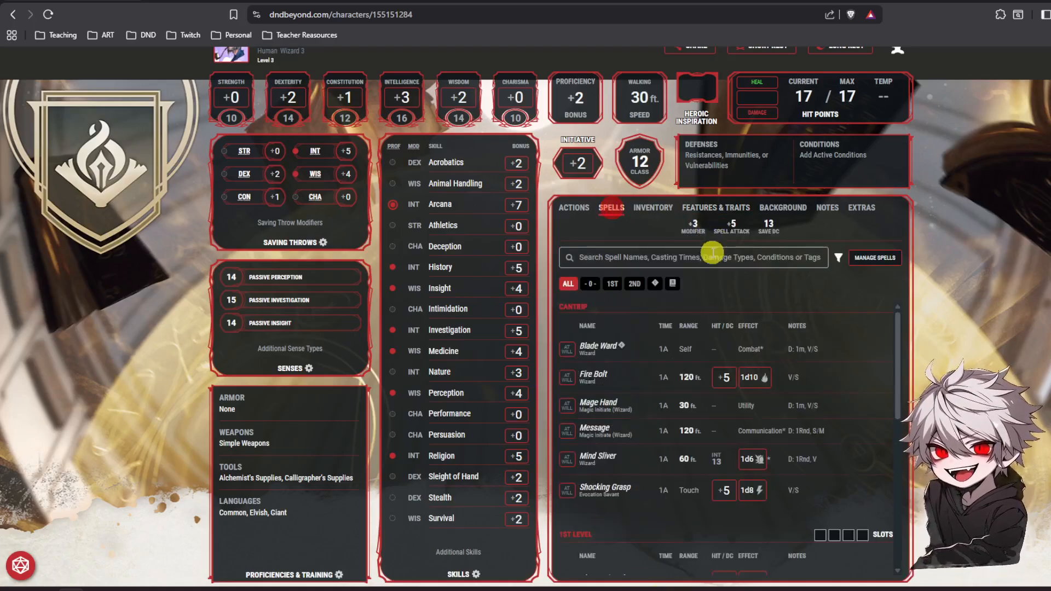
click(634, 284)
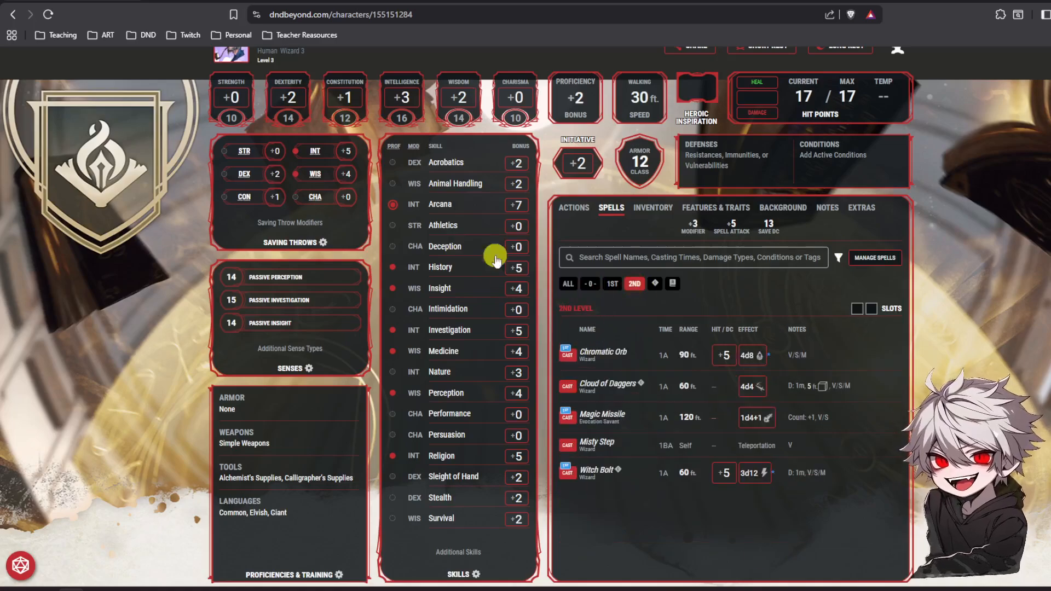
click(714, 208)
scroll(718, 355, down, 1)
scroll(718, 354, up, 4)
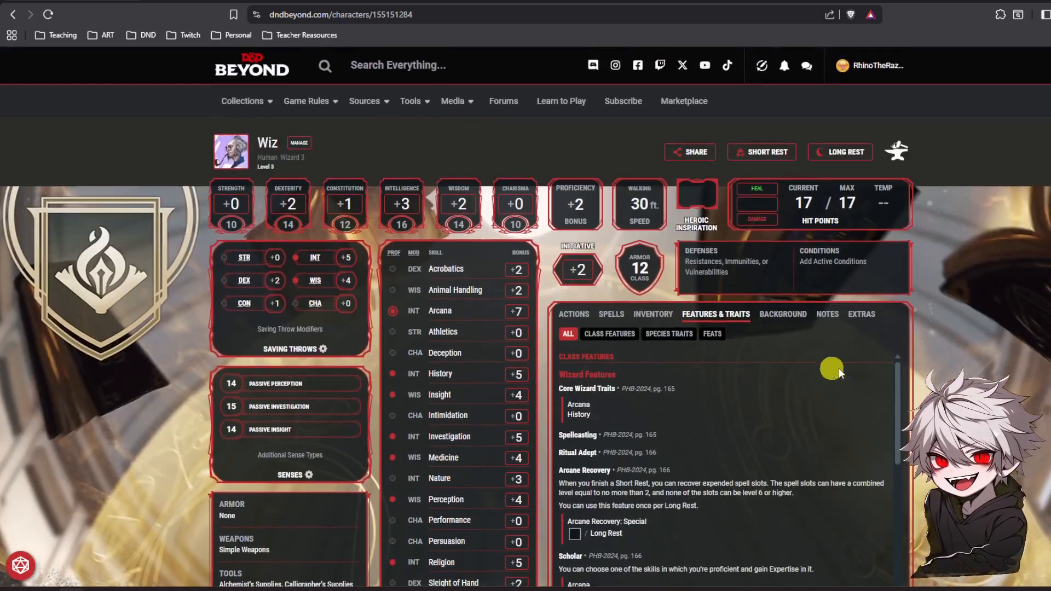